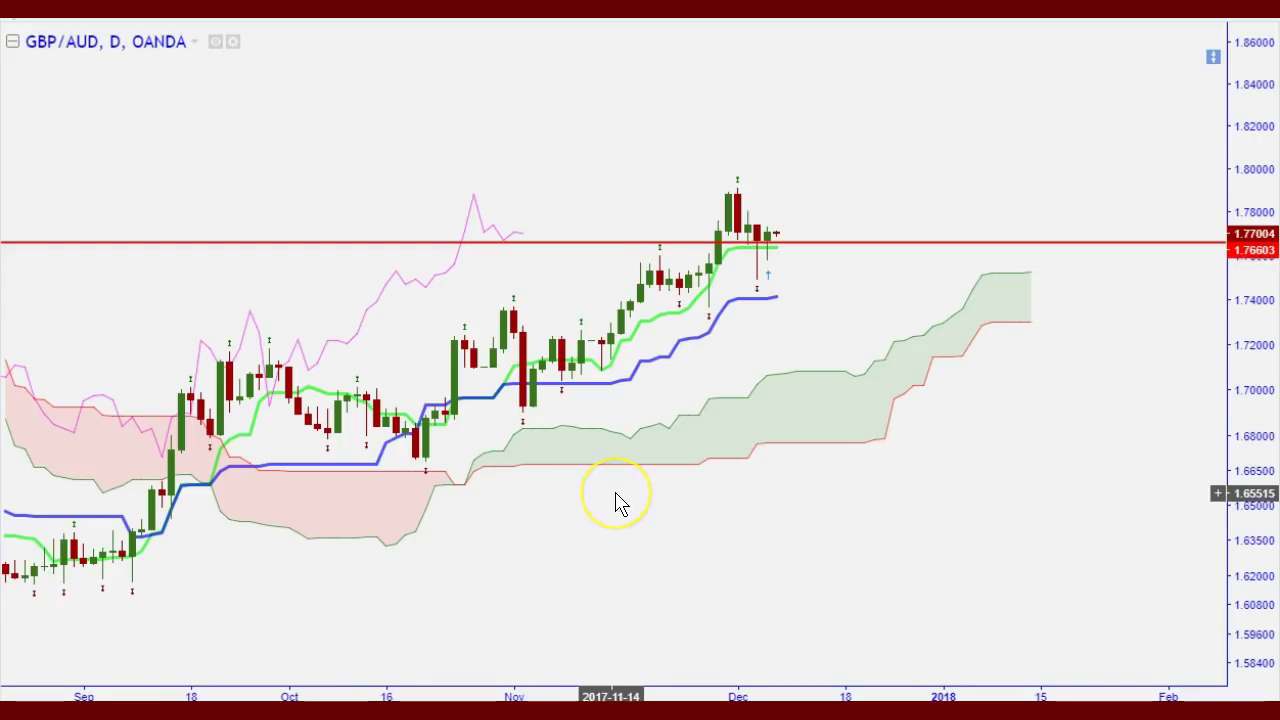
Step: Examine the recent daily GBP/AUD candles against the Ichimoku cloud, its lines and the red horizontal level
scroll(617, 503, up, 2)
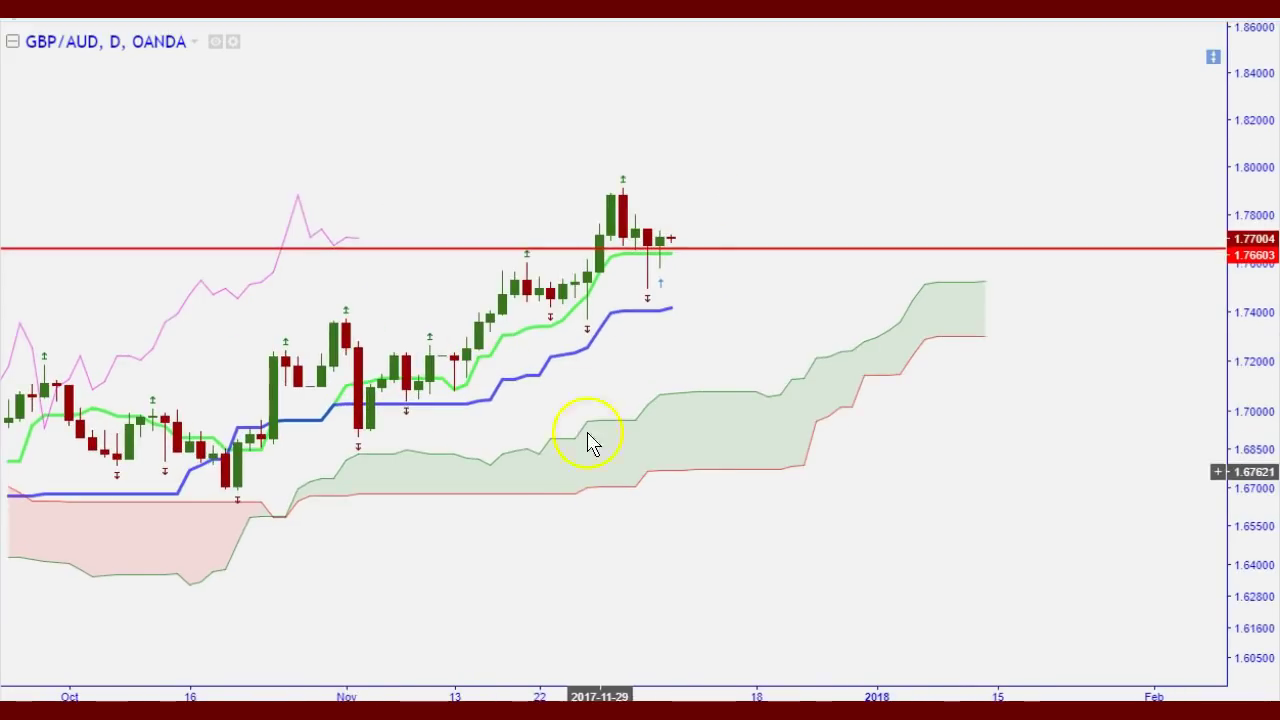
scroll(251, 471, down, 2)
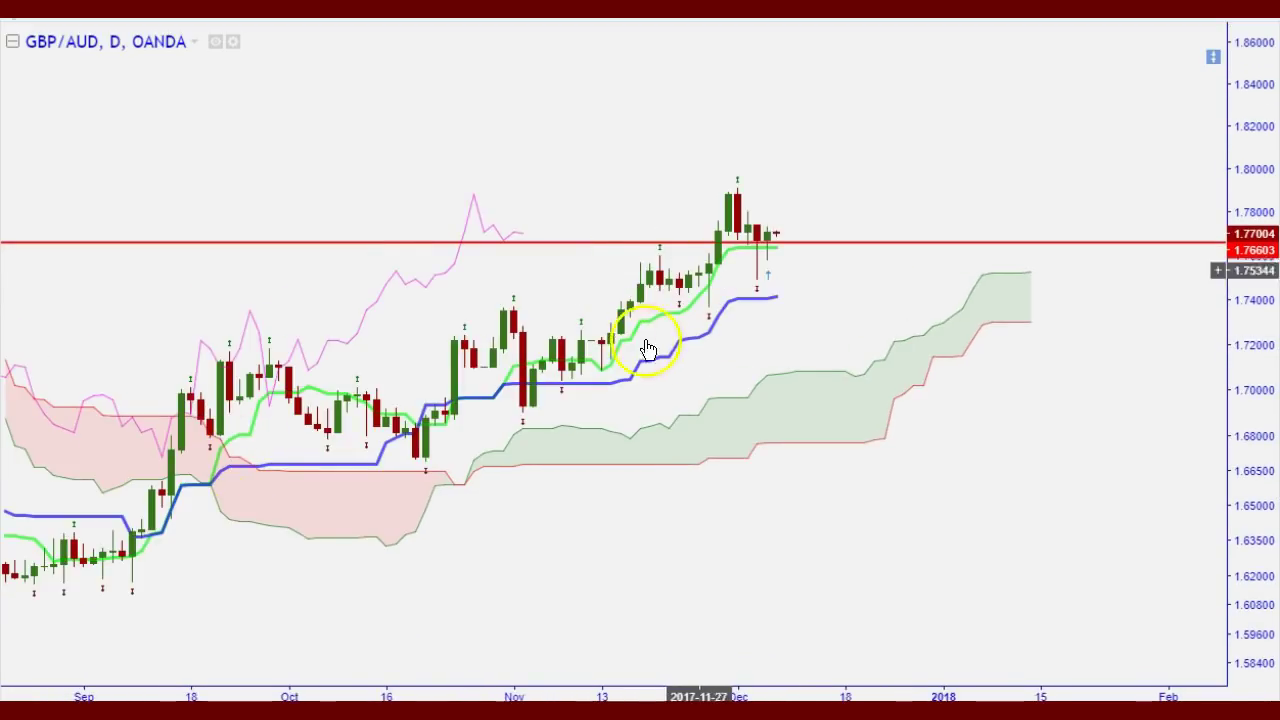
scroll(677, 429, down, 2)
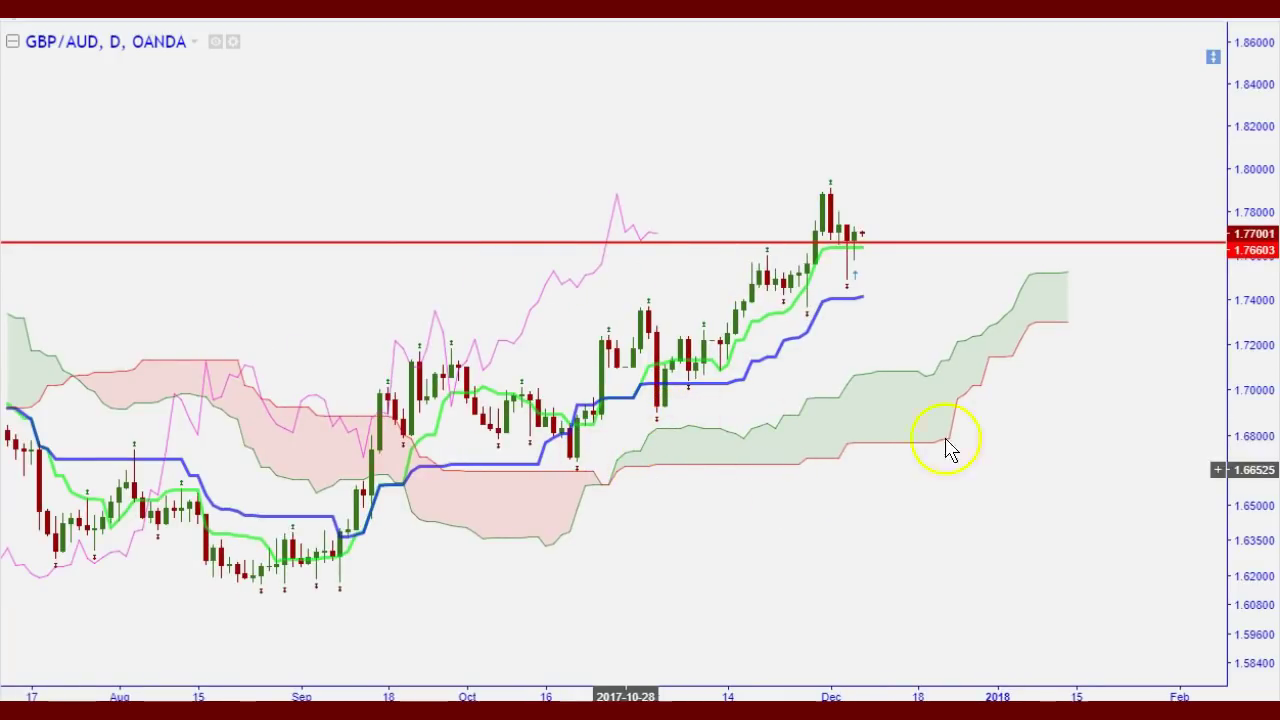
scroll(800, 430, down, 1)
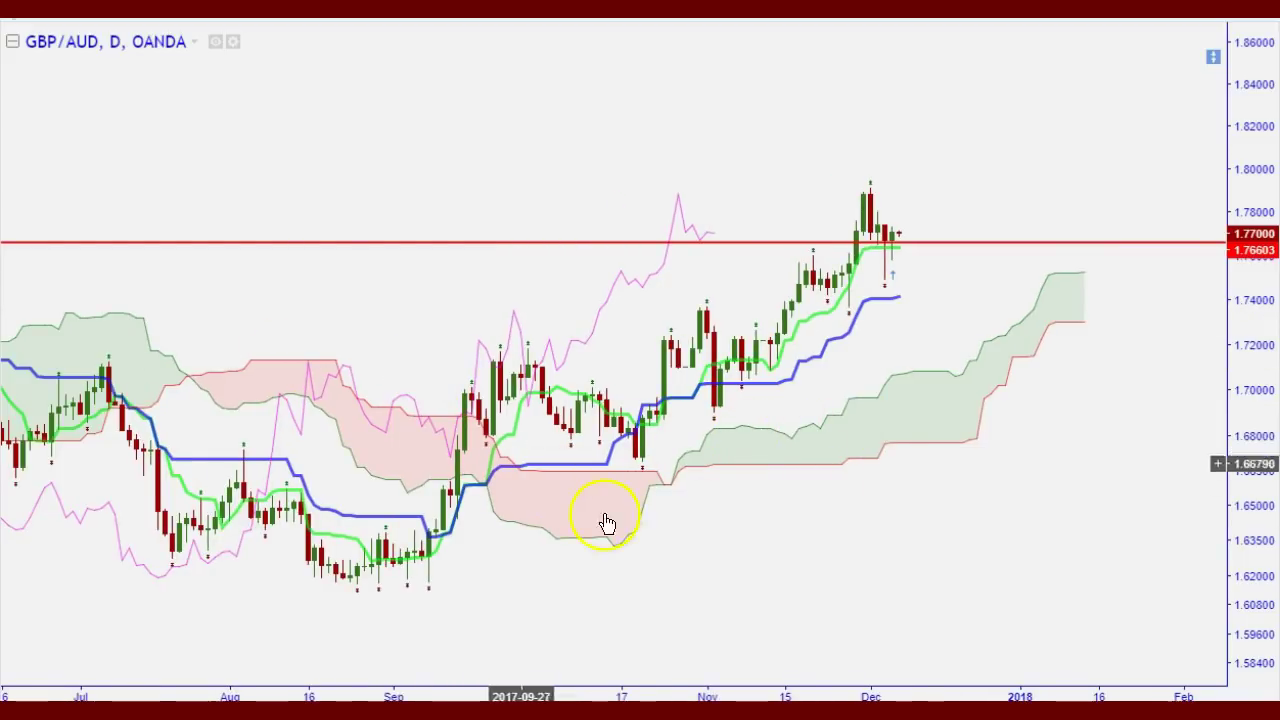
scroll(666, 540, up, 2)
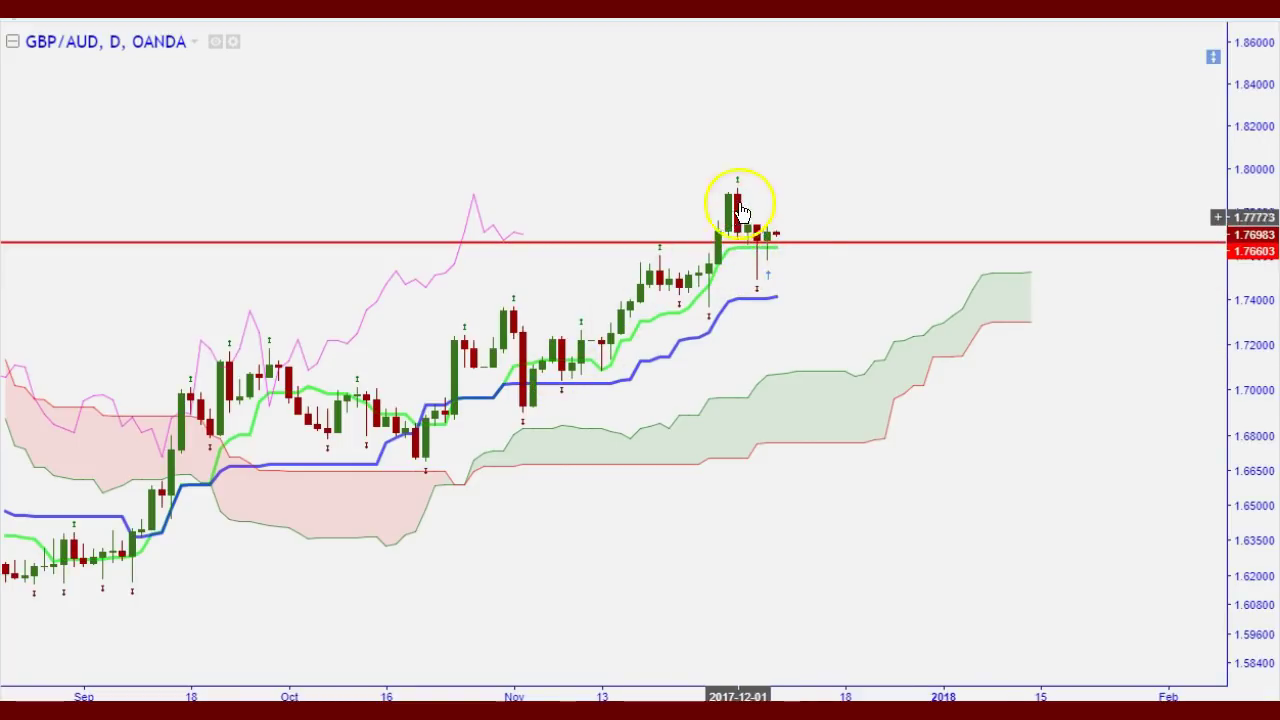
scroll(760, 260, up, 3)
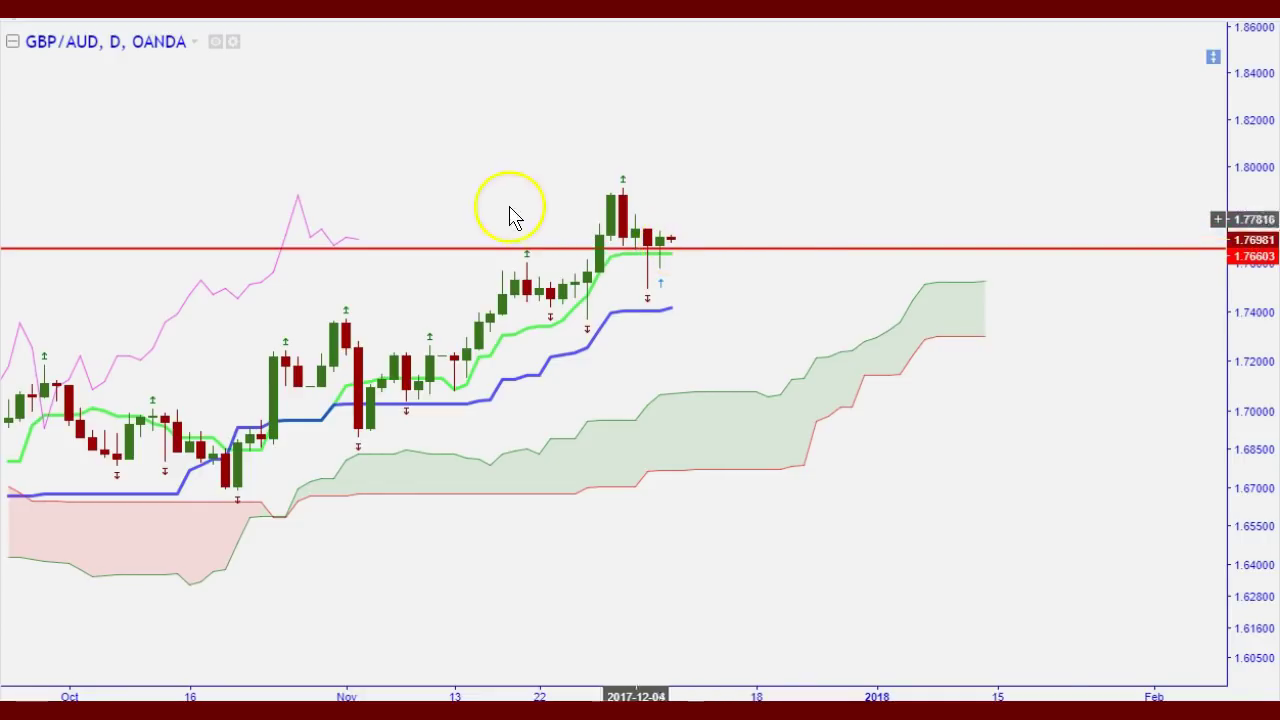
drag(517, 197, 688, 198)
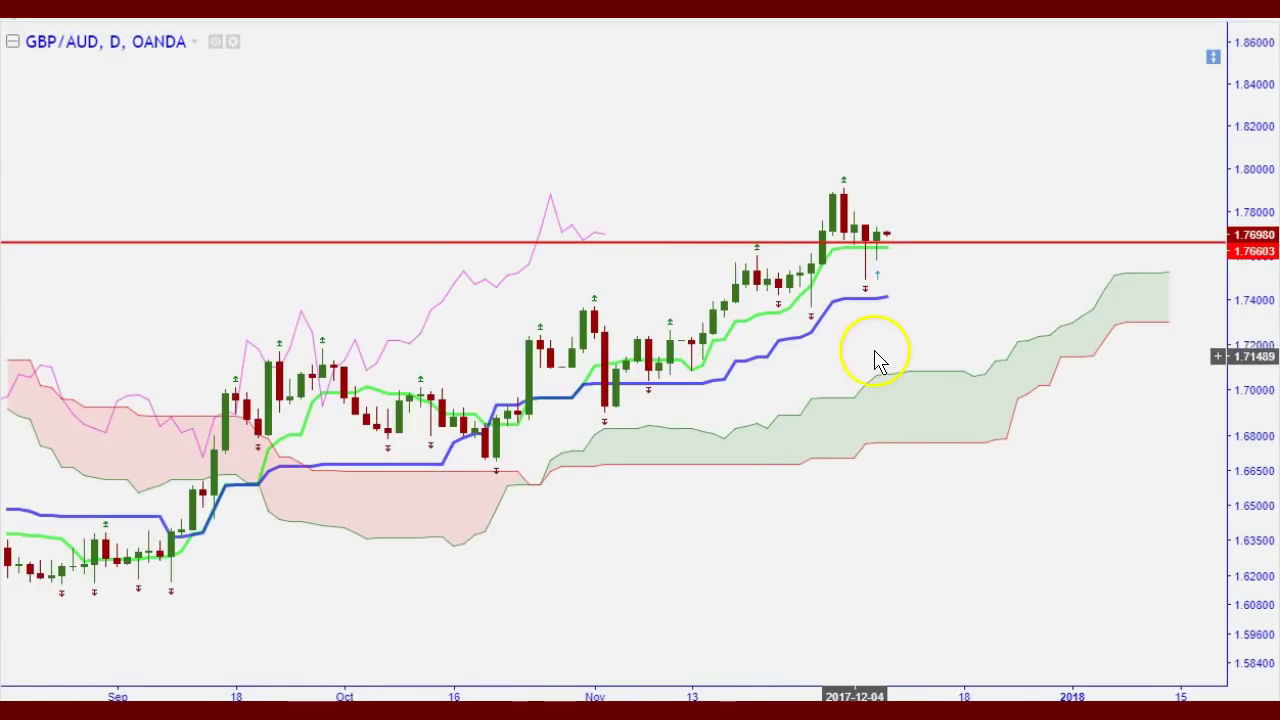
click(777, 246)
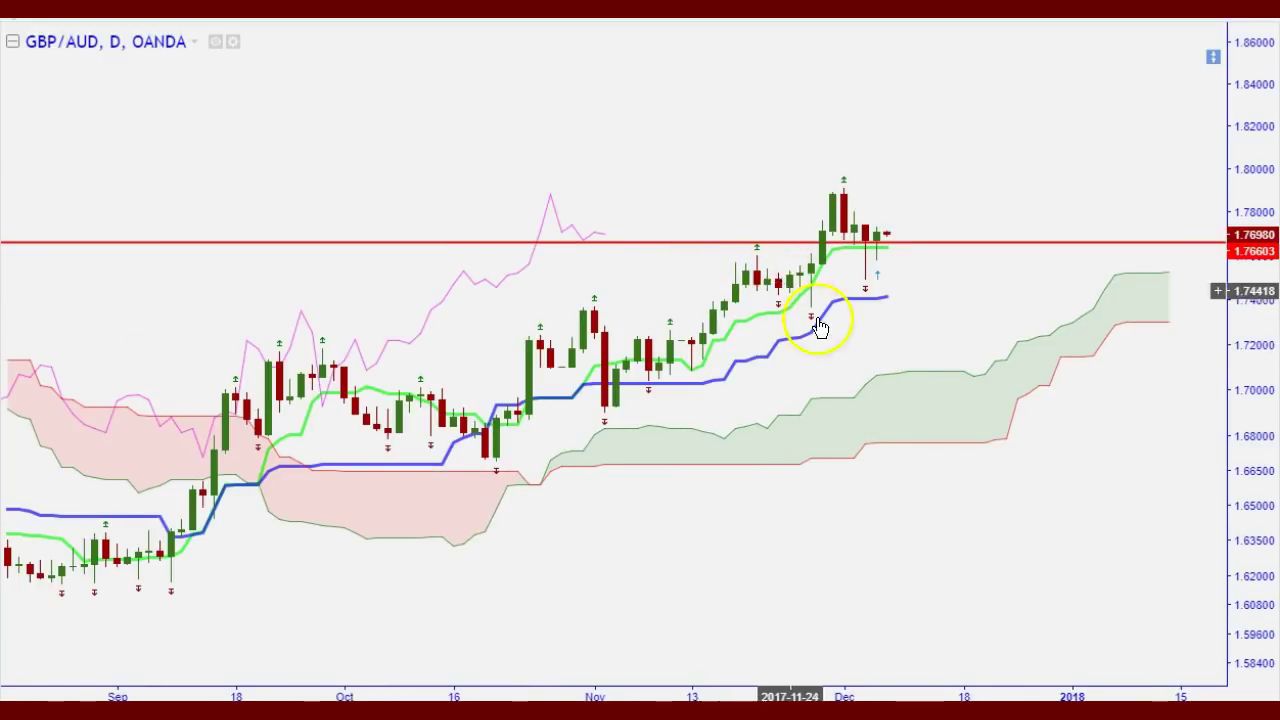
Step: Look back along the red horizontal level to the May 2017 high and compare it with the December price action
scroll(808, 275, down, 5)
scroll(806, 335, down, 2)
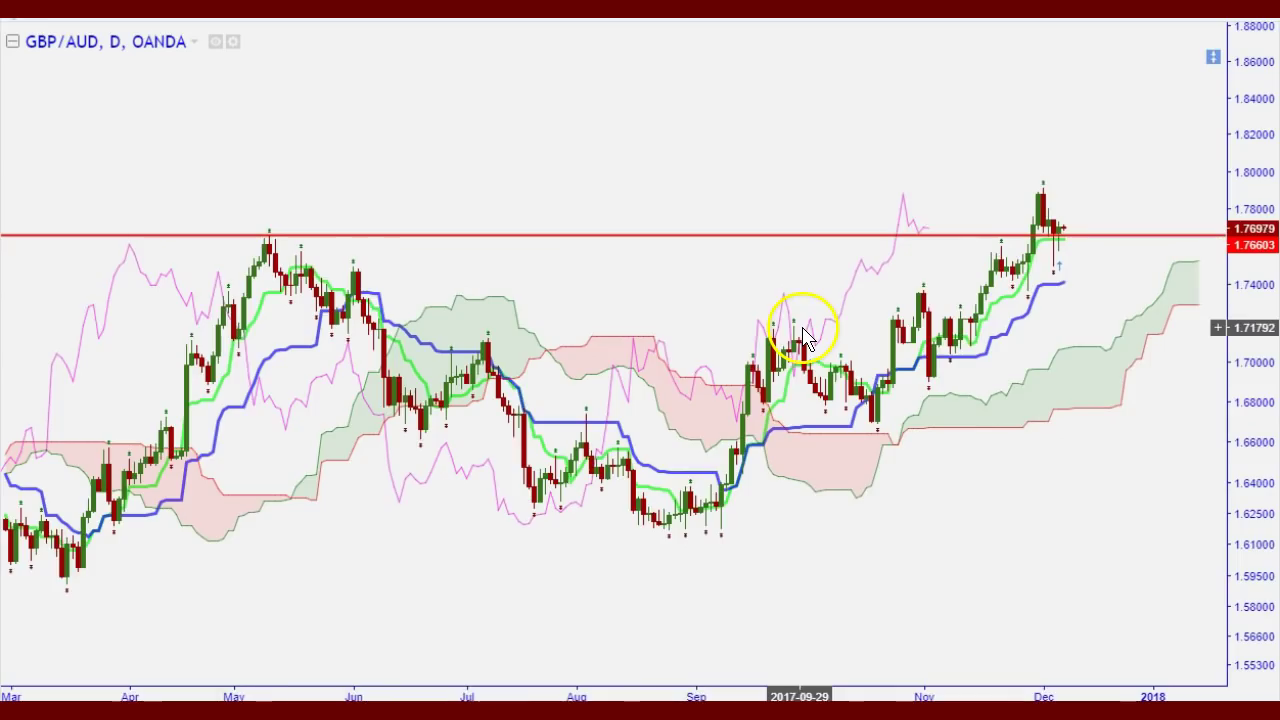
scroll(794, 300, down, 3)
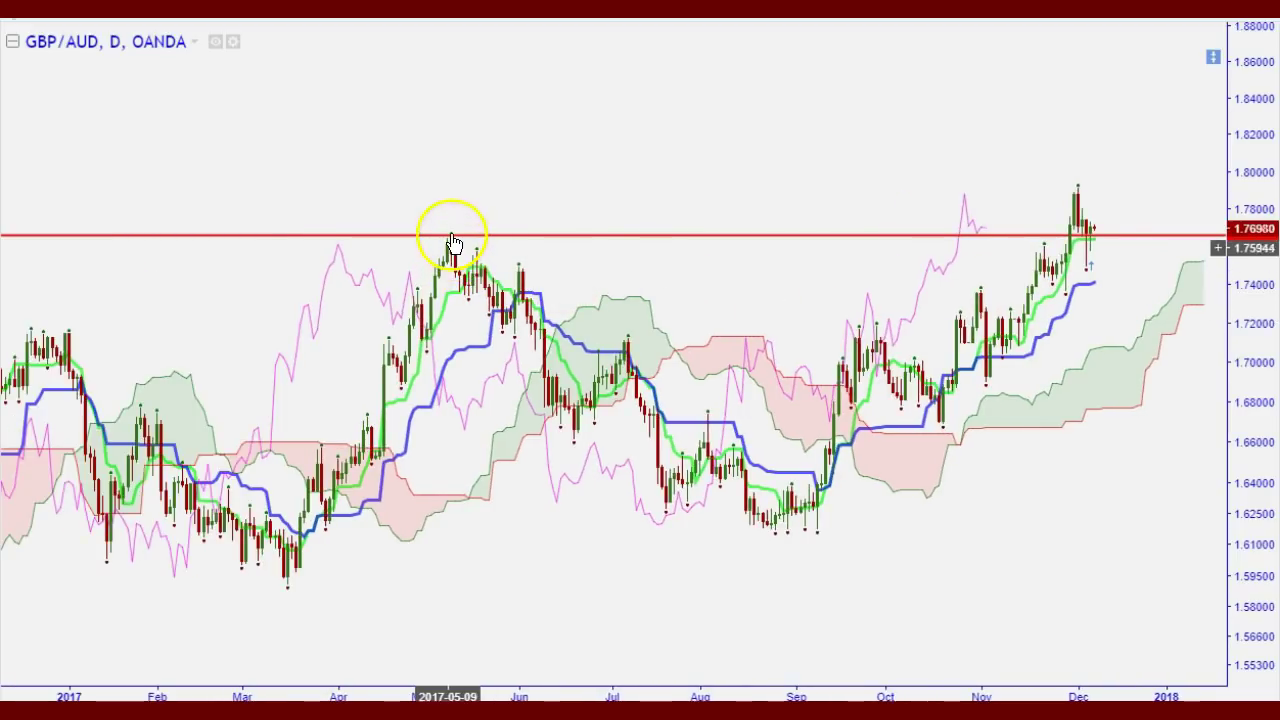
scroll(542, 360, up, 4)
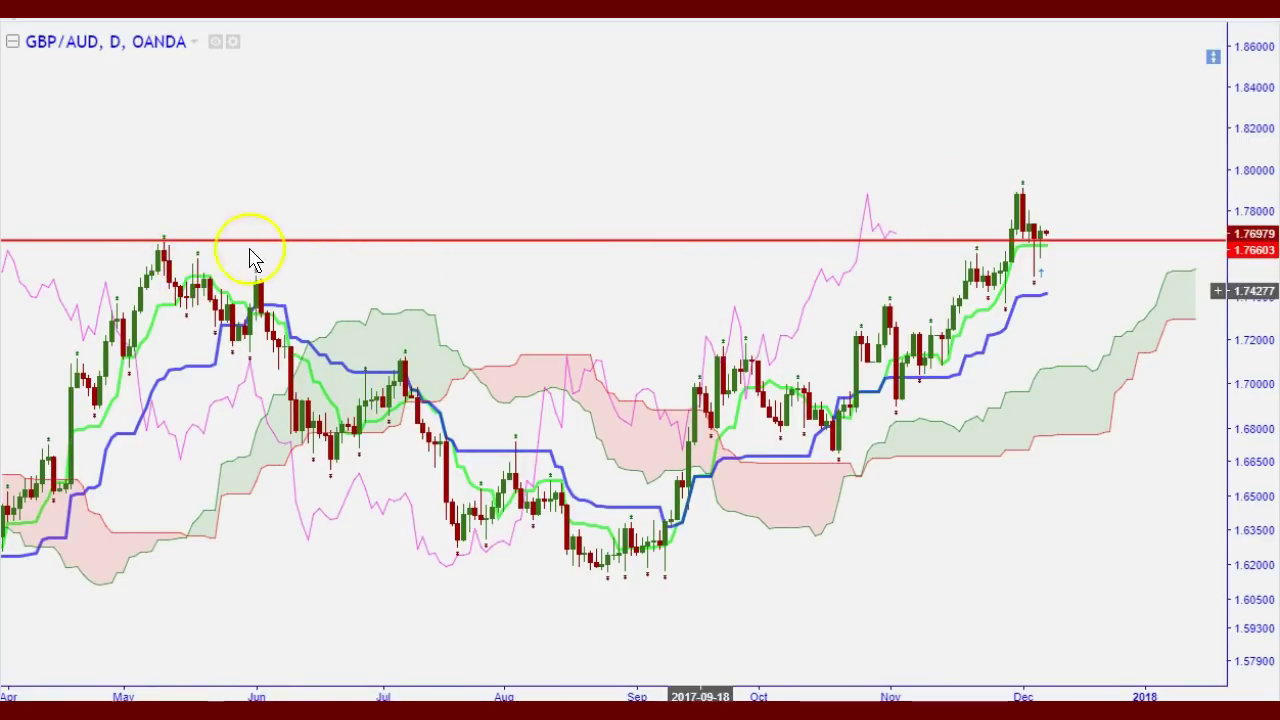
scroll(716, 345, down, 2)
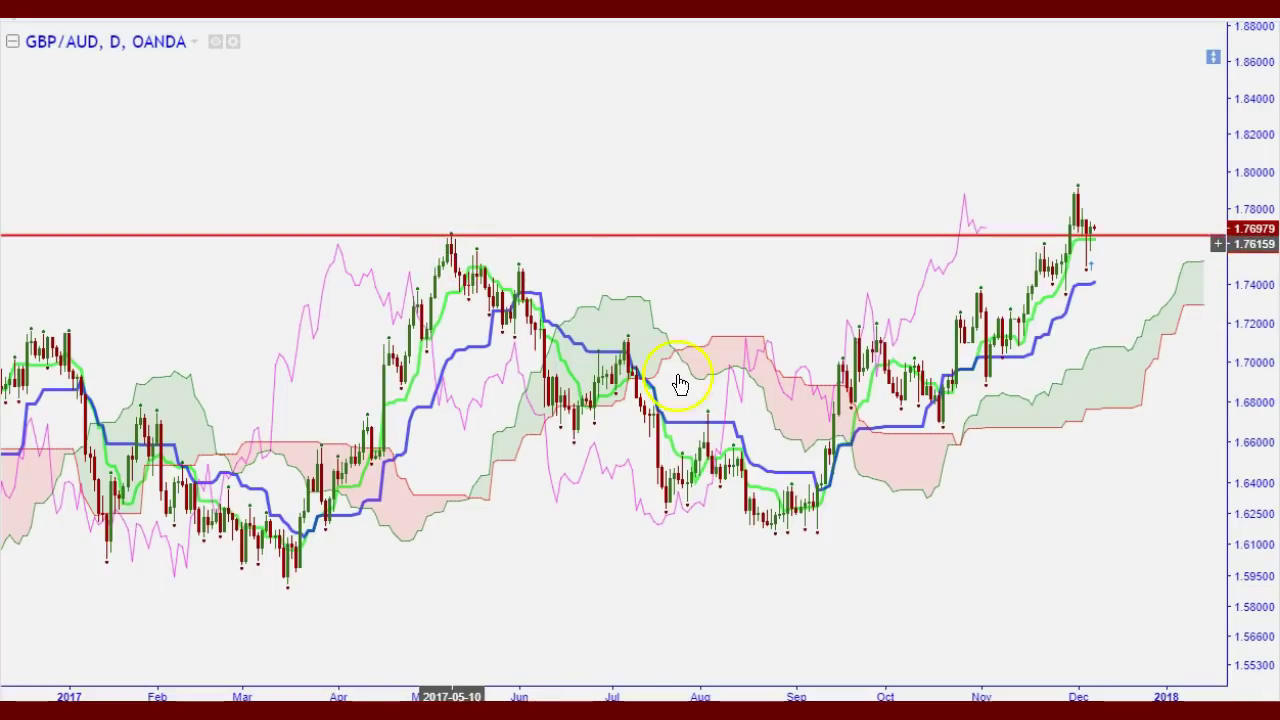
scroll(1088, 205, up, 1)
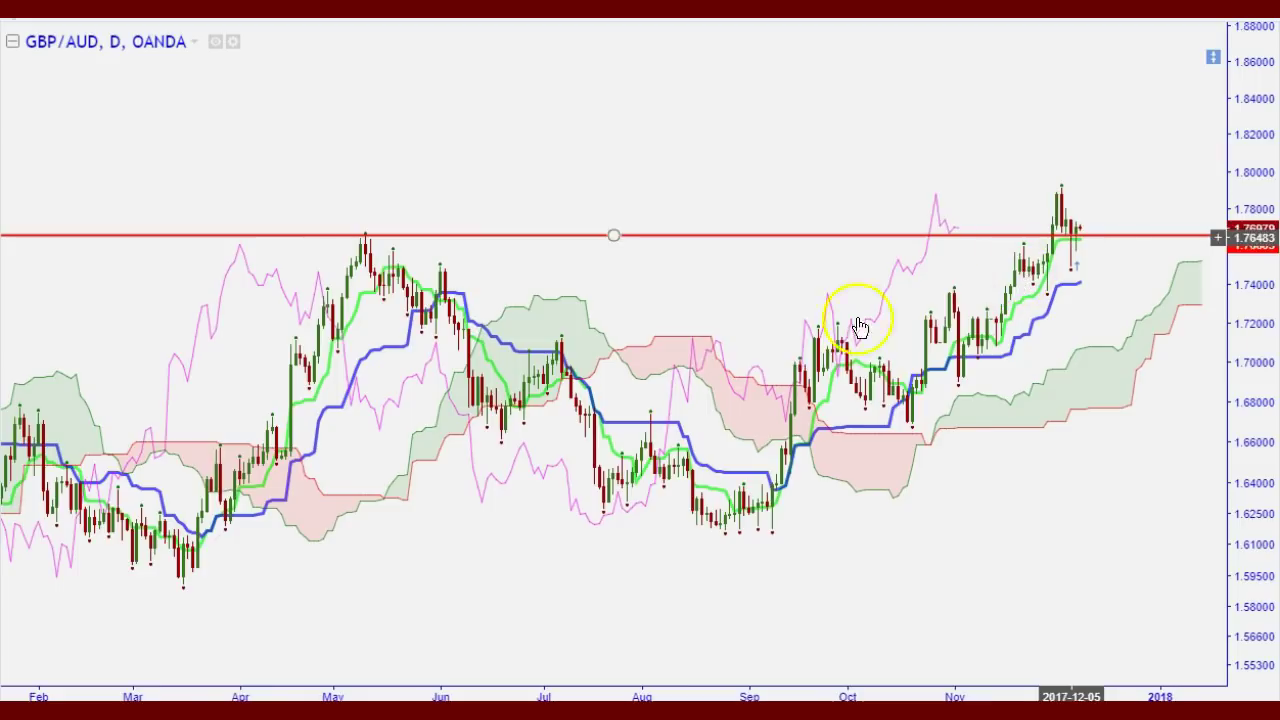
Step: Review several years of daily GBP/AUD history back to 2013, checking how price behaved around the red horizontal level
scroll(572, 338, down, 1)
scroll(572, 338, down, 3)
scroll(571, 340, down, 1)
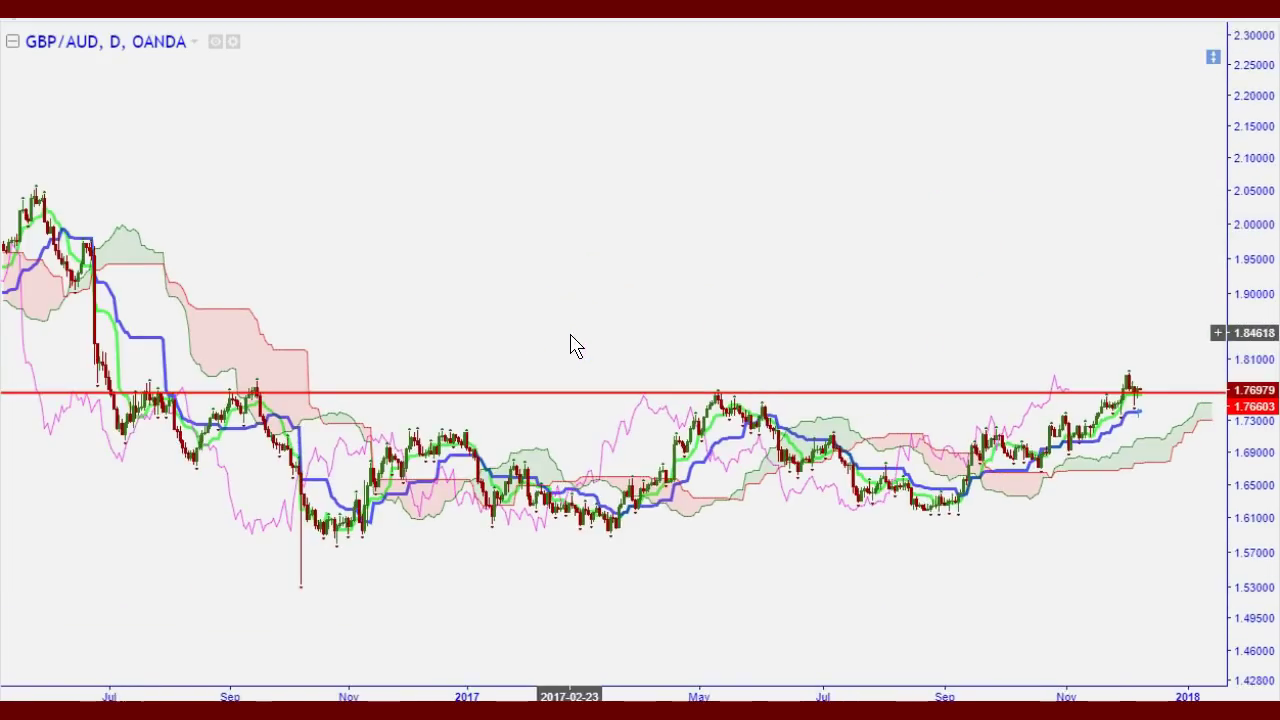
scroll(580, 368, down, 2)
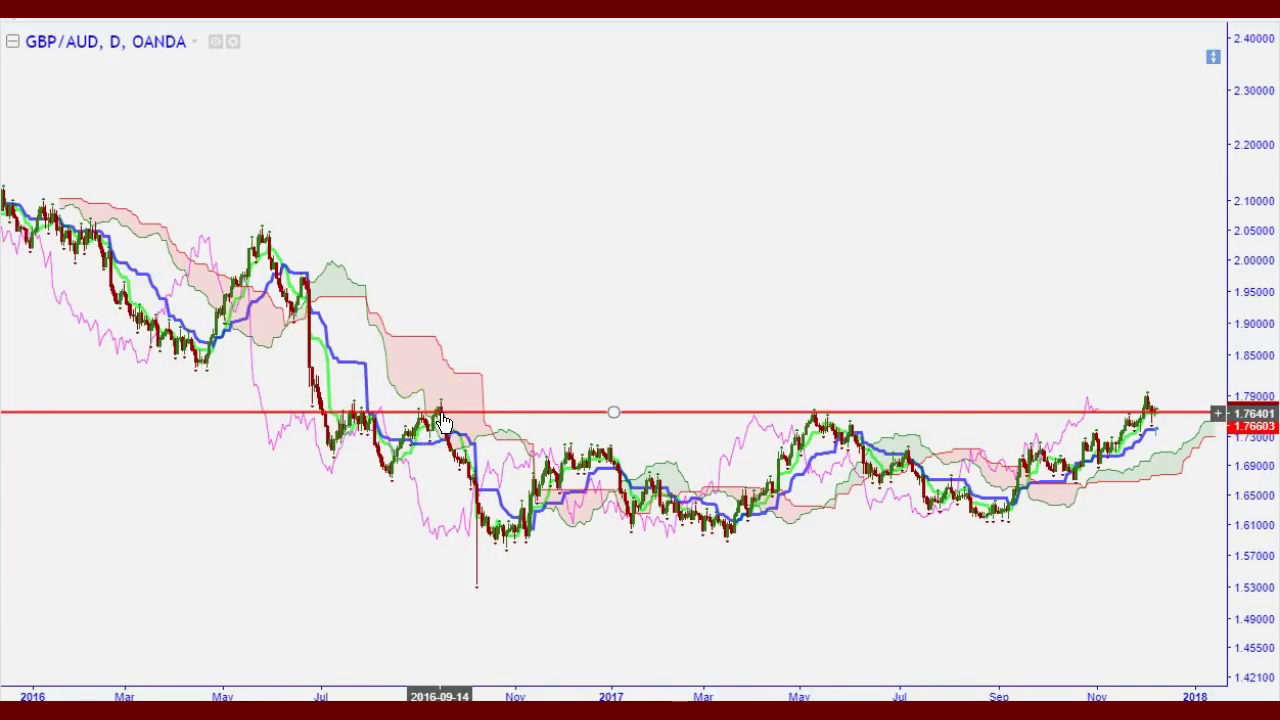
click(362, 418)
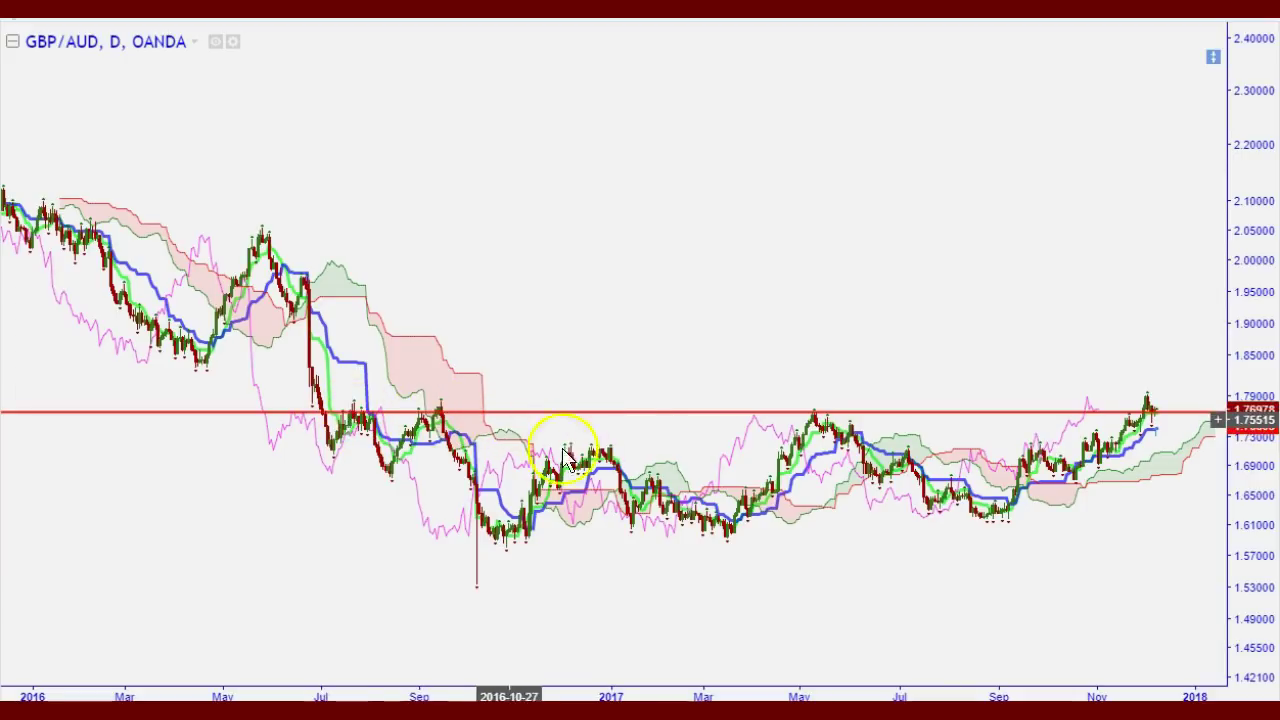
scroll(445, 472, down, 3)
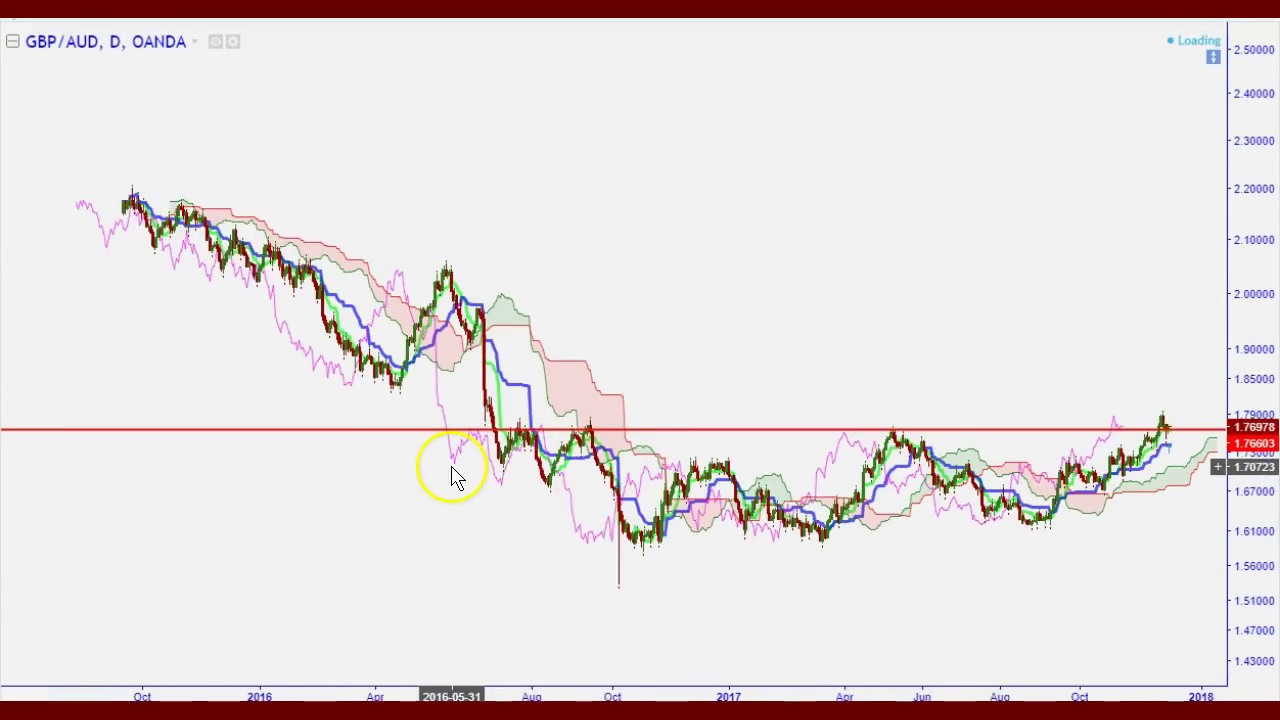
scroll(451, 468, down, 3)
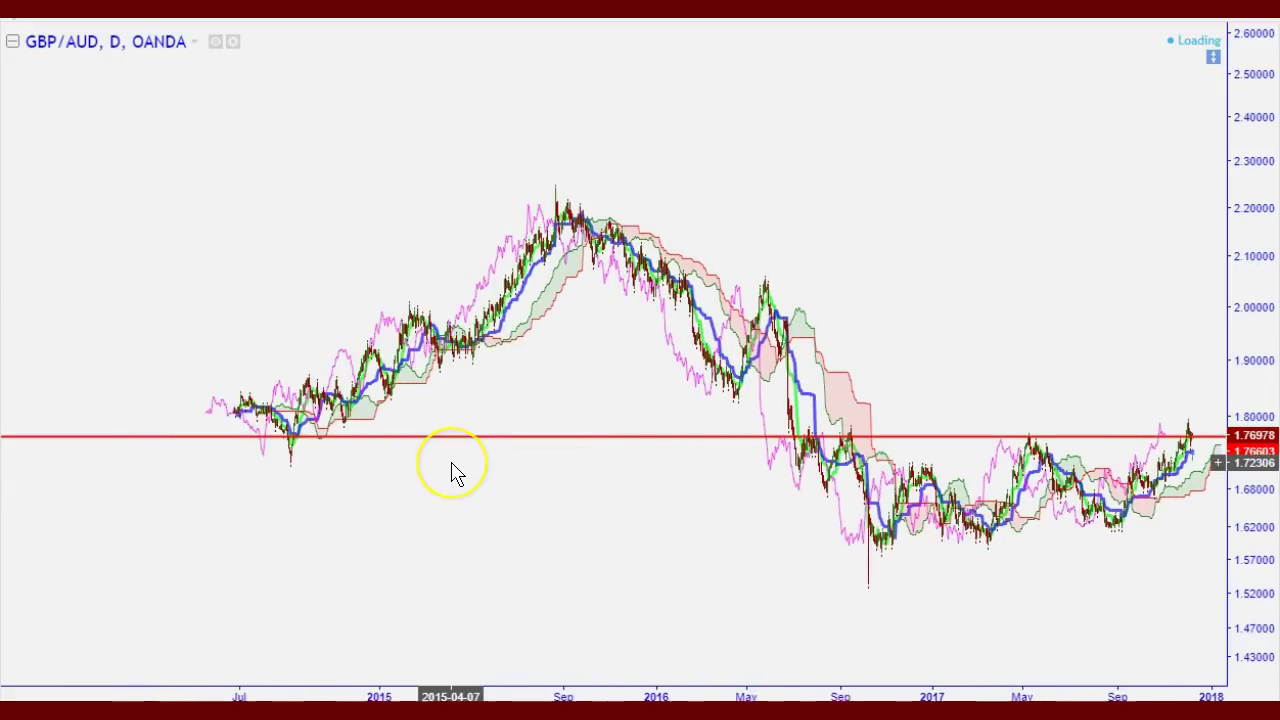
scroll(451, 472, down, 3)
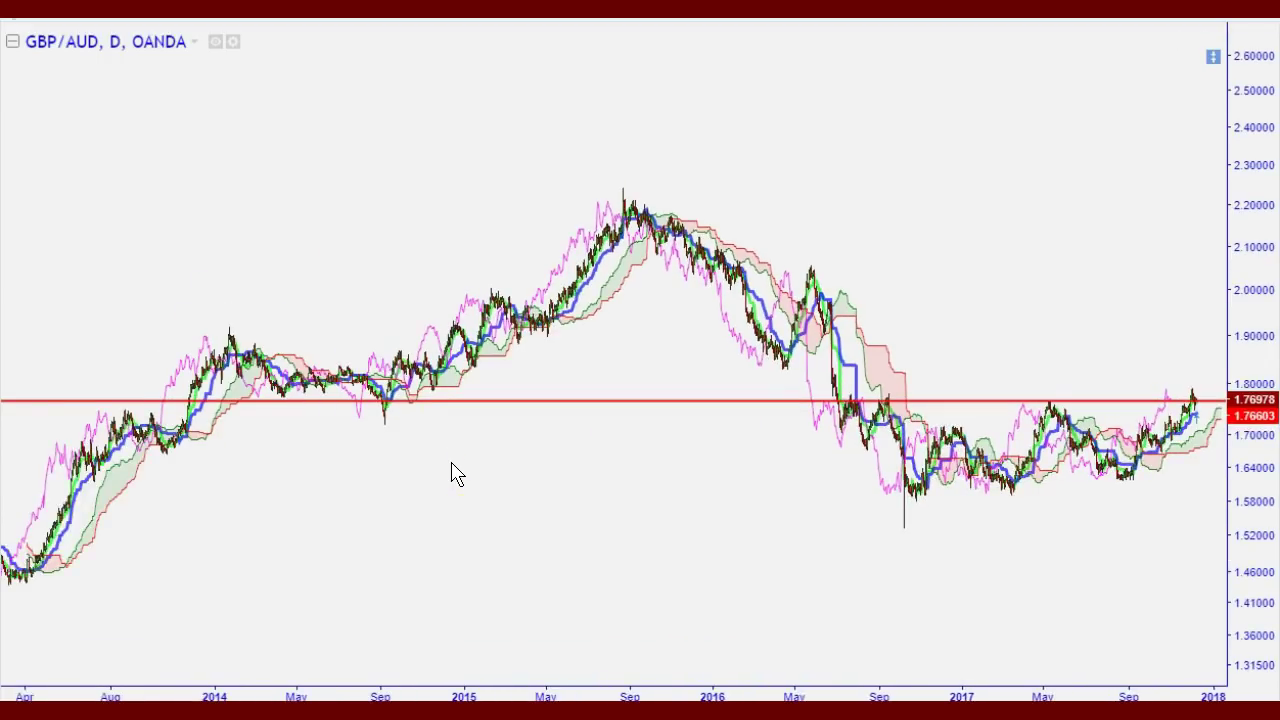
scroll(735, 497, up, 2)
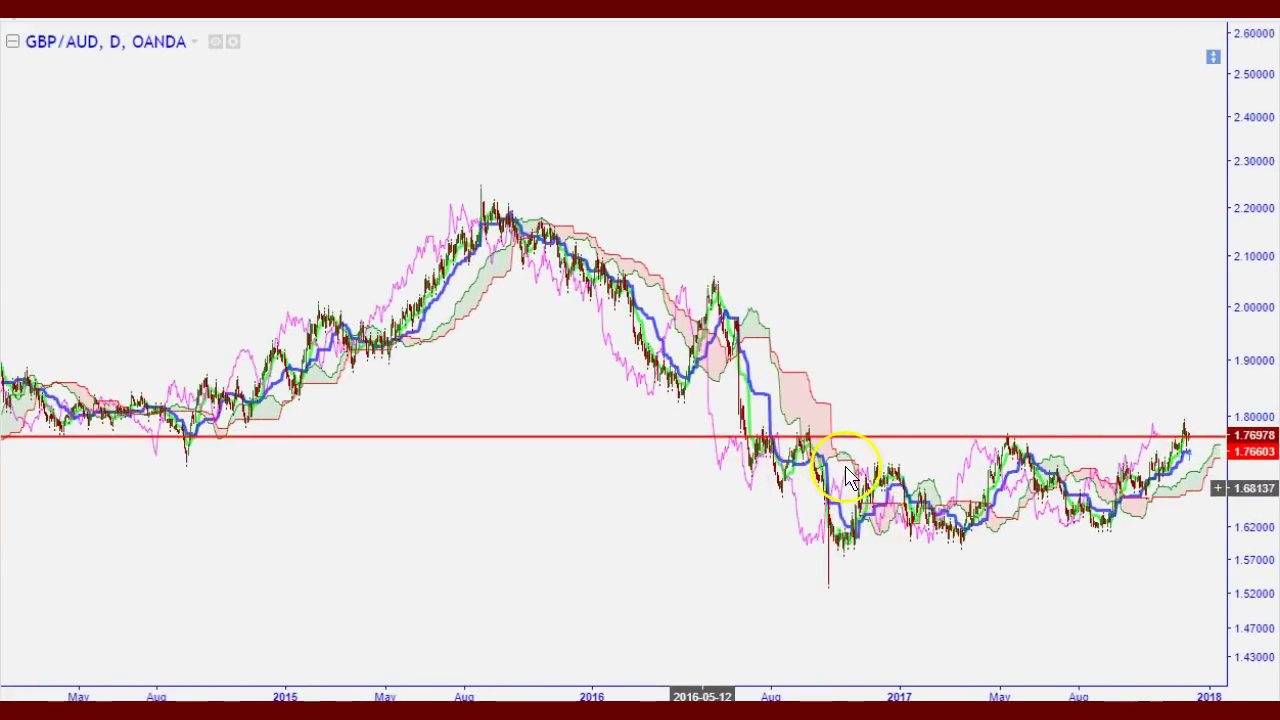
Step: Return to the latest daily candles and inspect the early December pullback near the red level and the blue Ichimoku line
scroll(892, 430, up, 5)
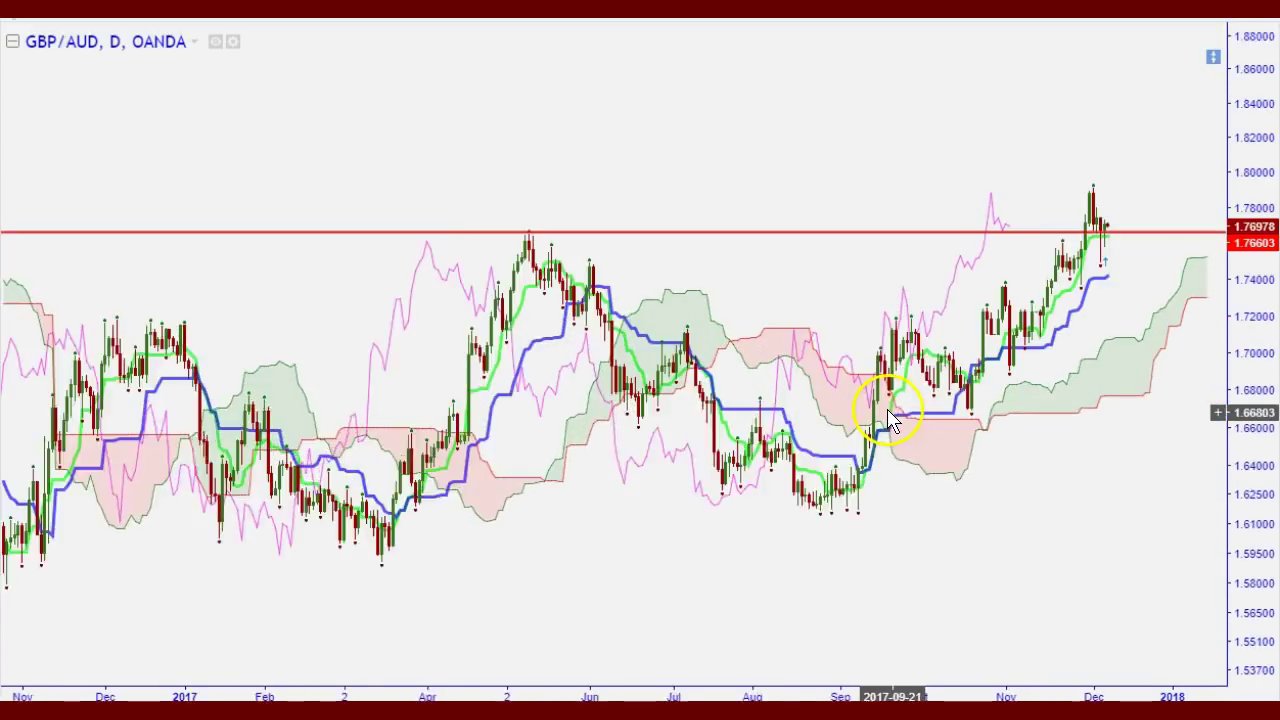
scroll(892, 420, up, 2)
drag(975, 345, 736, 364)
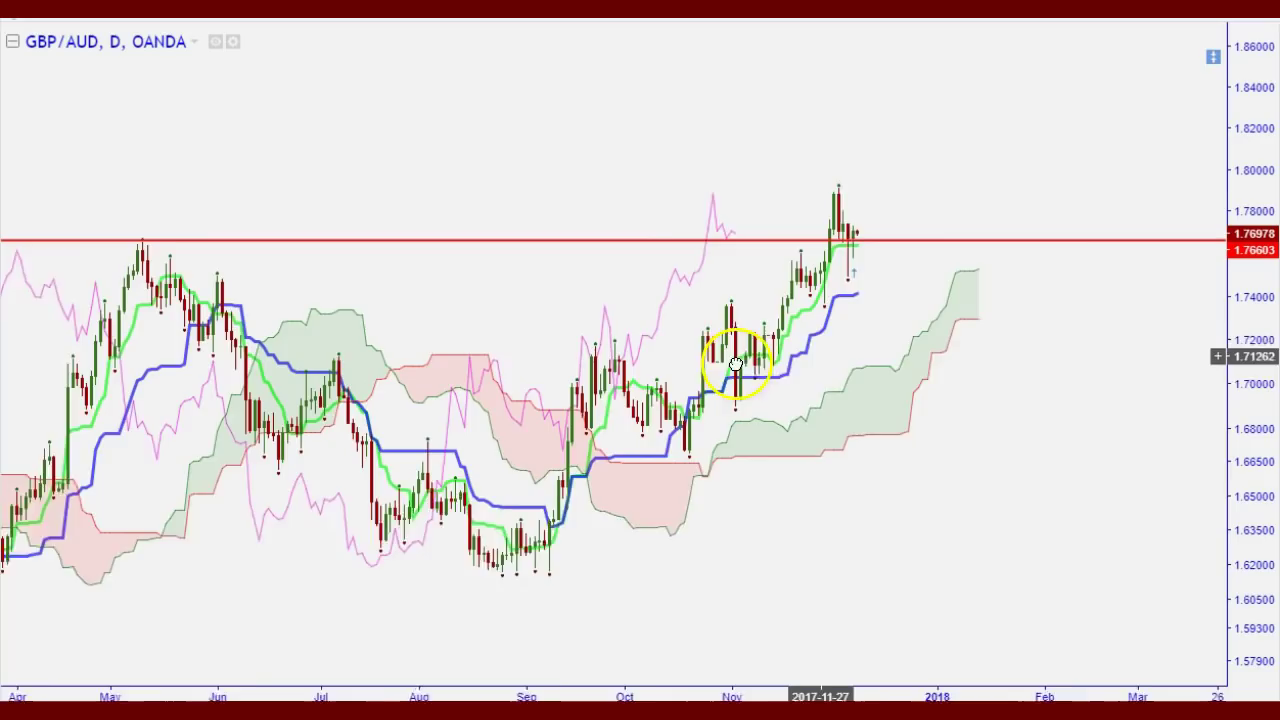
scroll(843, 377, up, 2)
scroll(760, 383, right, 2)
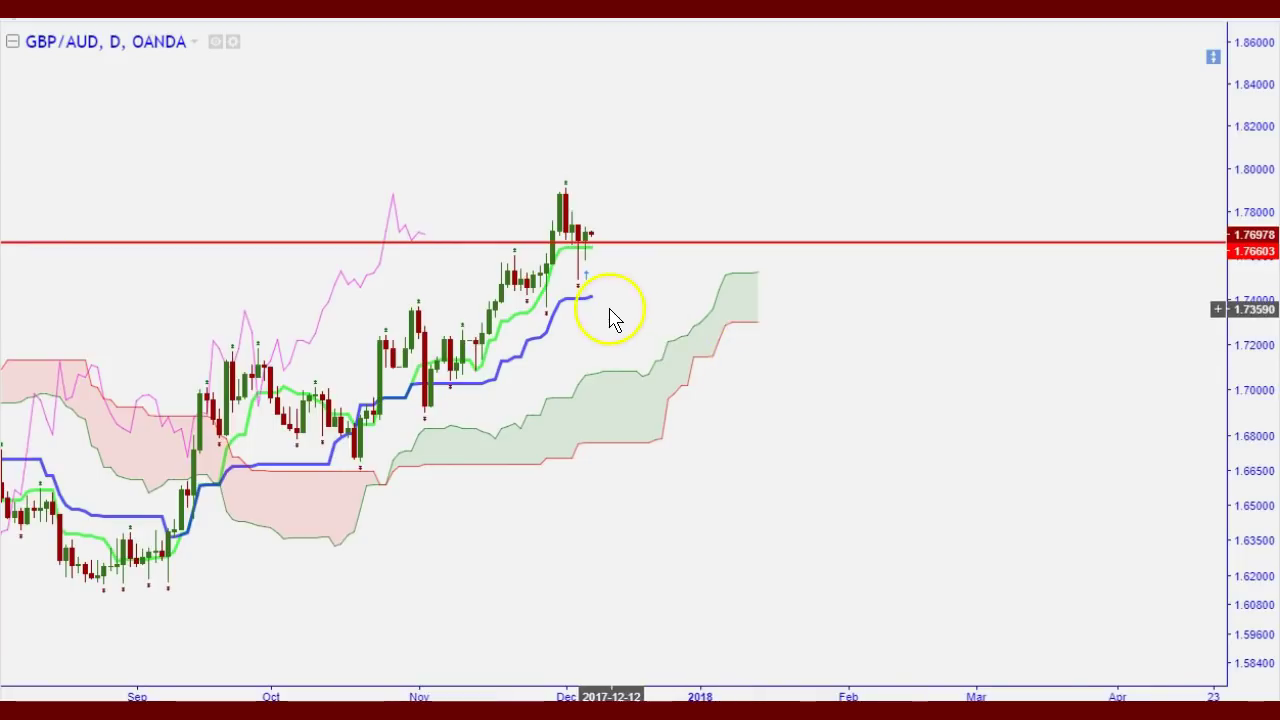
scroll(846, 337, left, 2)
scroll(853, 356, up, 2)
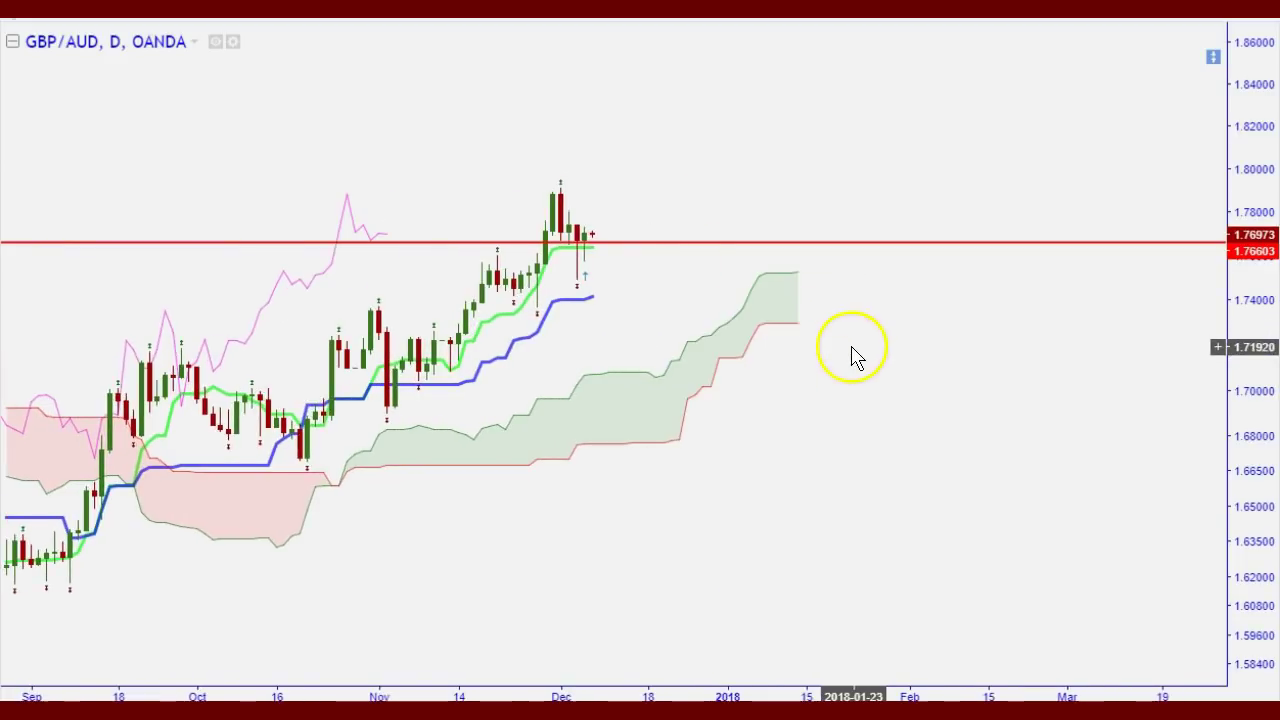
scroll(857, 317, left, 3)
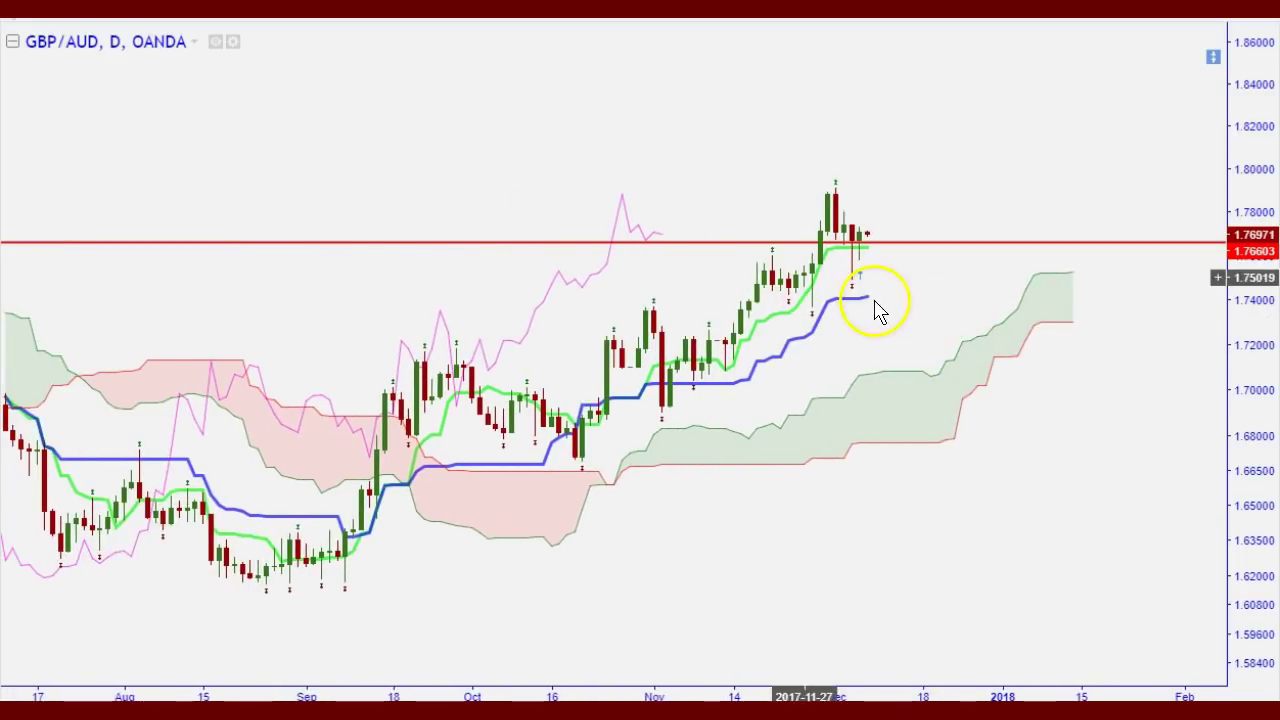
scroll(900, 295, up, 2)
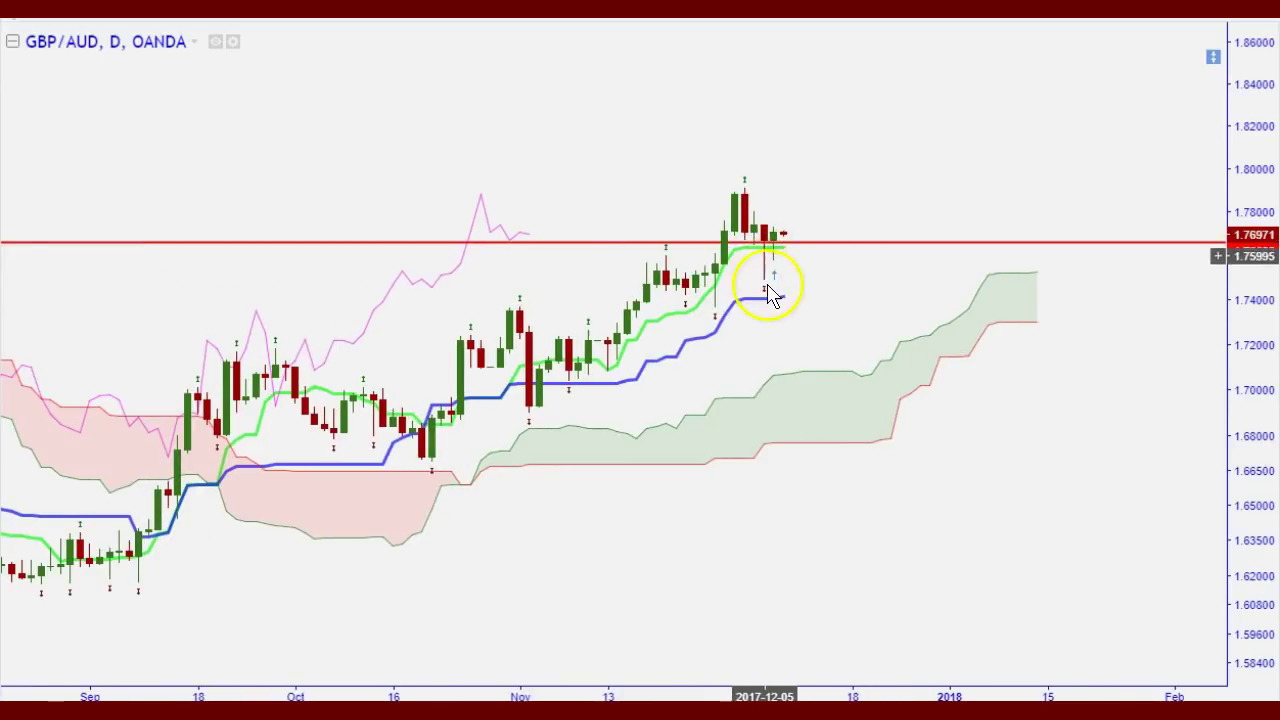
scroll(810, 268, right, 2)
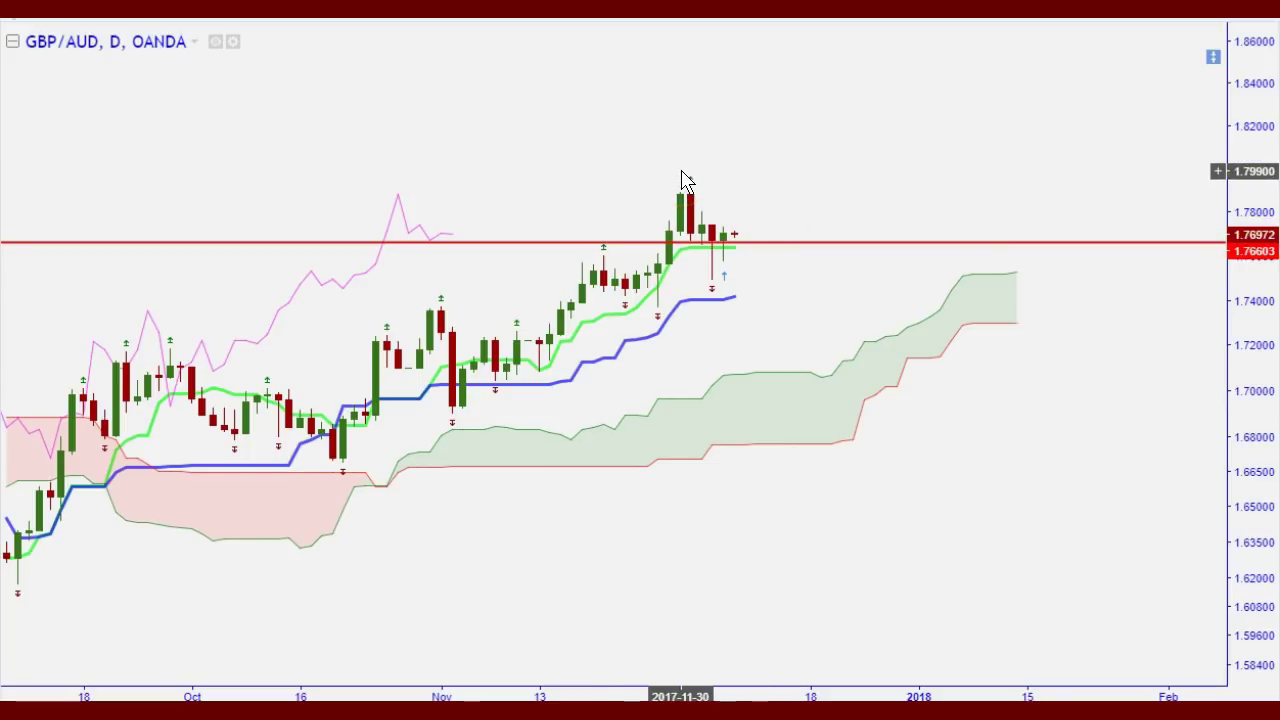
Step: Switch the GBP/AUD chart to the 240-minute timeframe and examine the latest candles around the red level and the cloud
scroll(683, 180, down, 1)
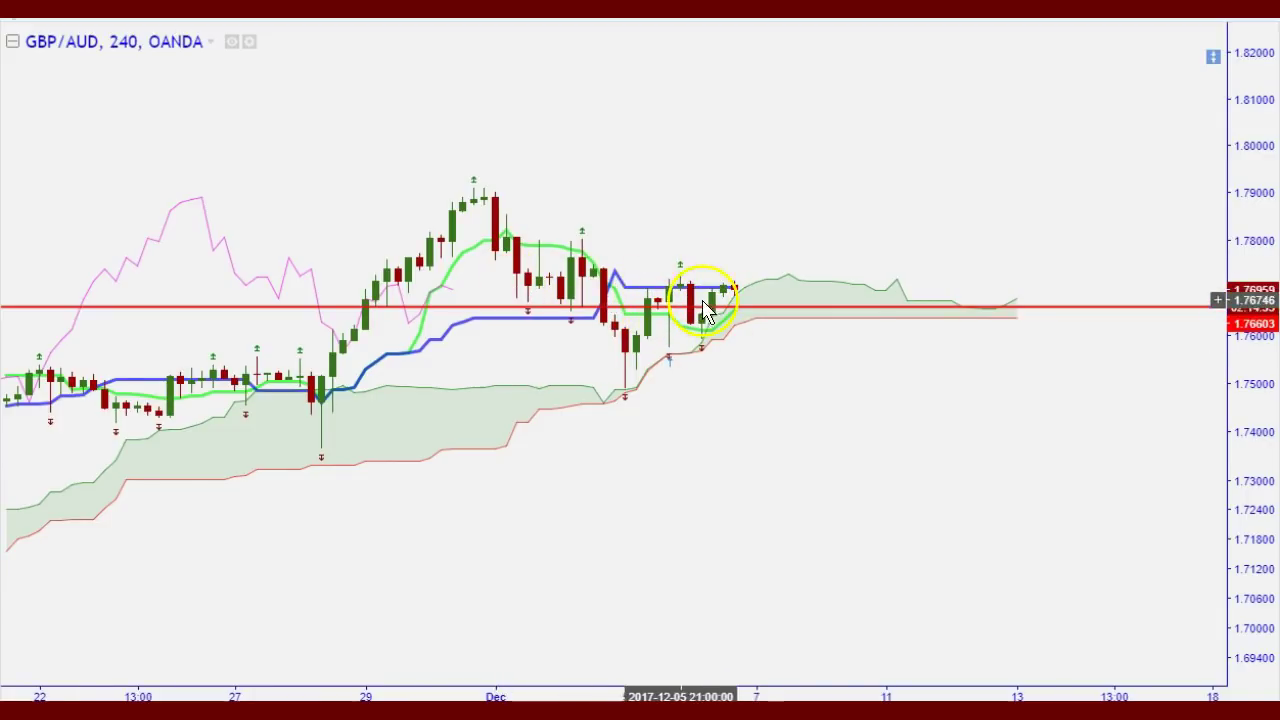
scroll(720, 355, down, 1)
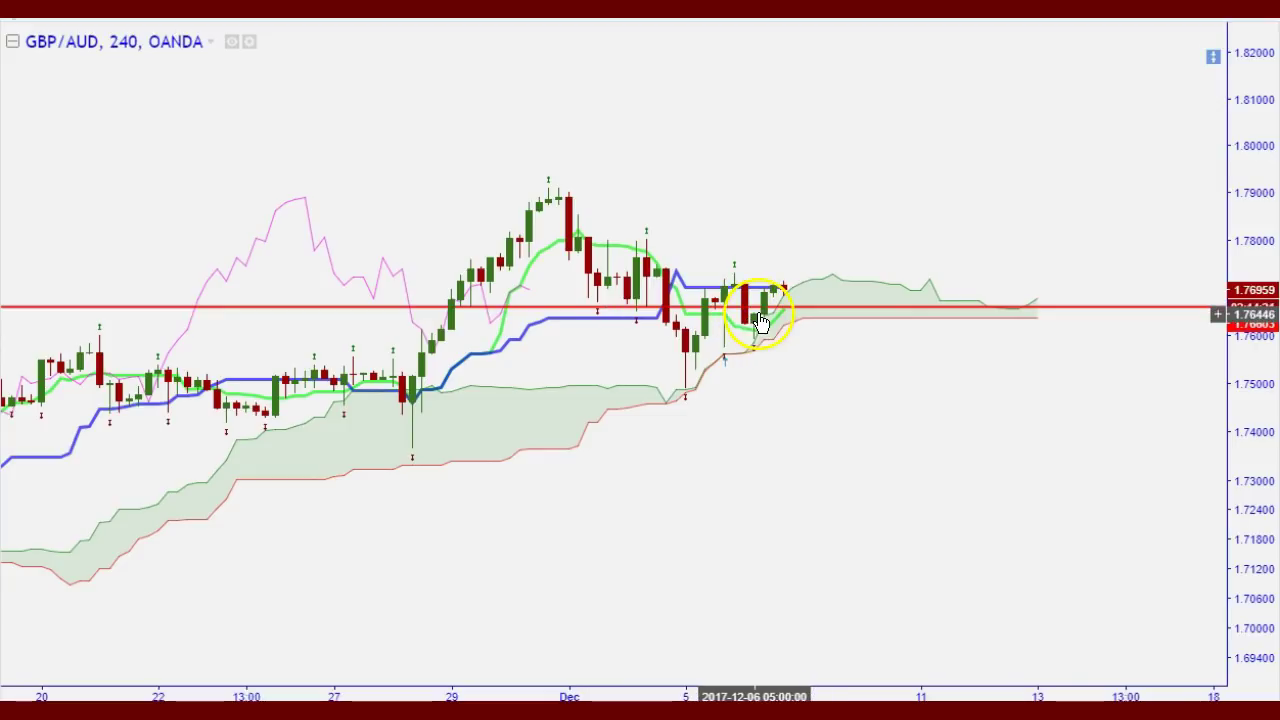
scroll(760, 322, up, 2)
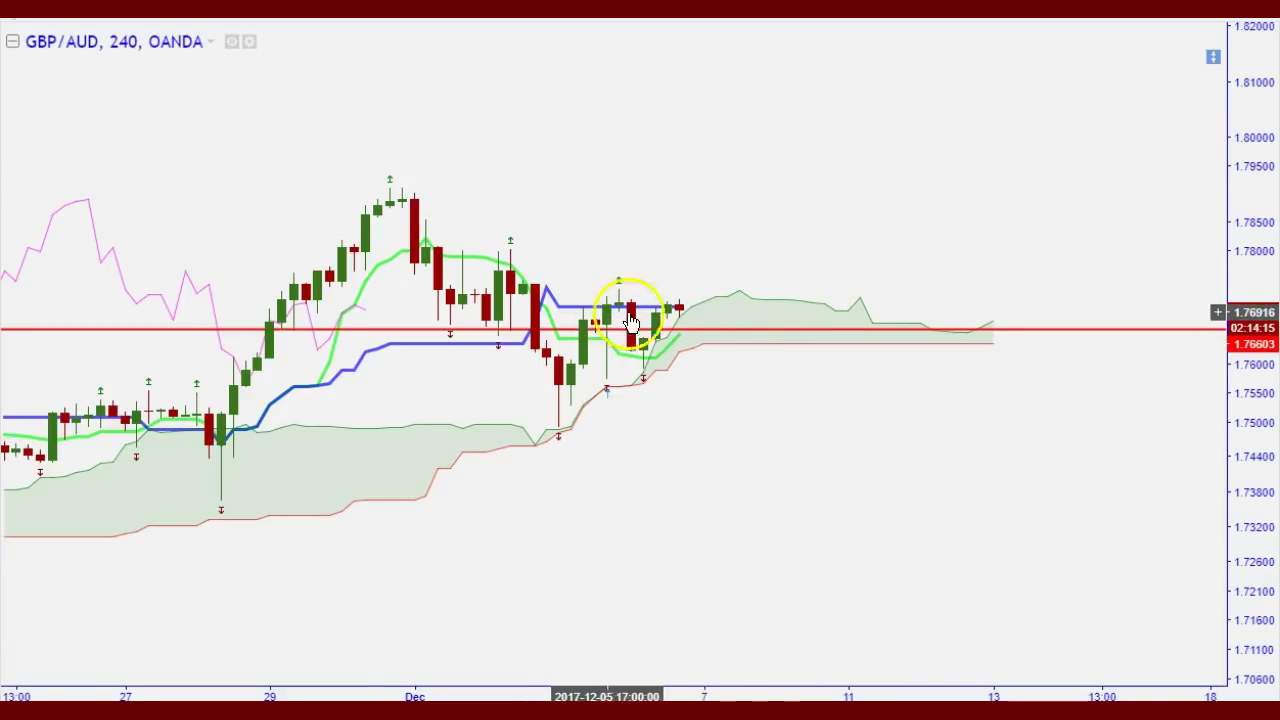
drag(629, 308, 697, 343)
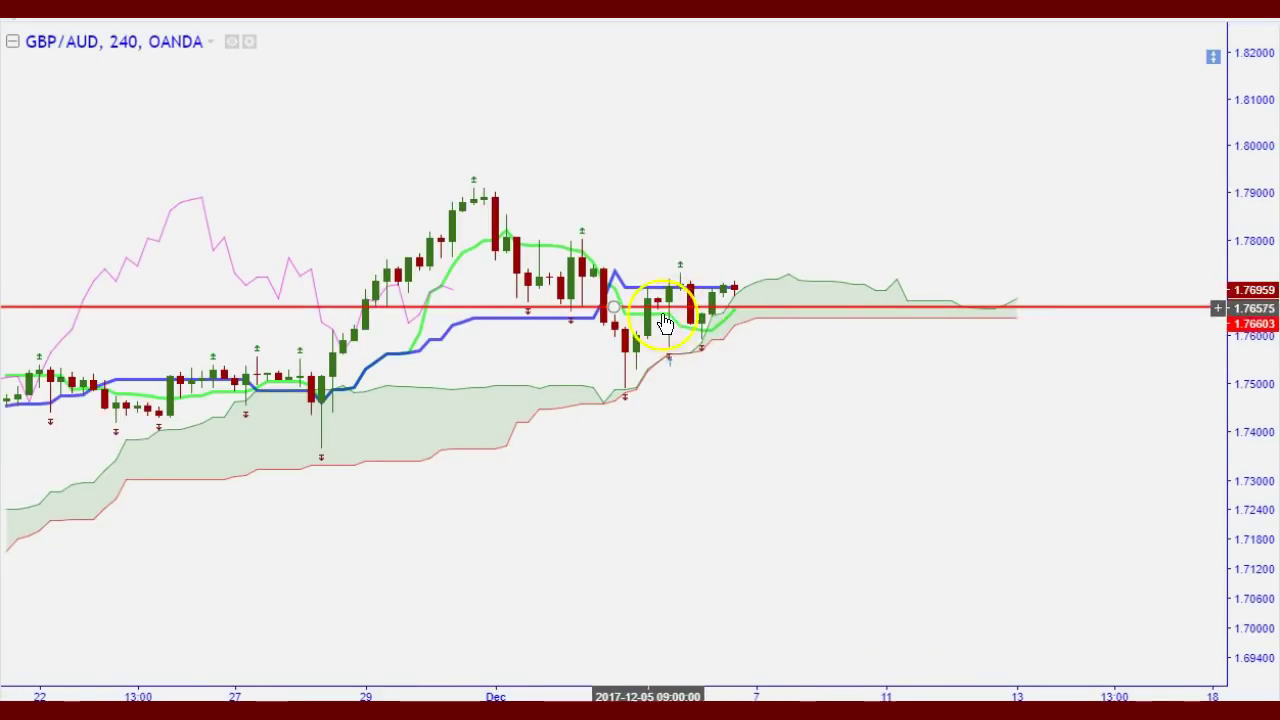
scroll(650, 300, down, 1)
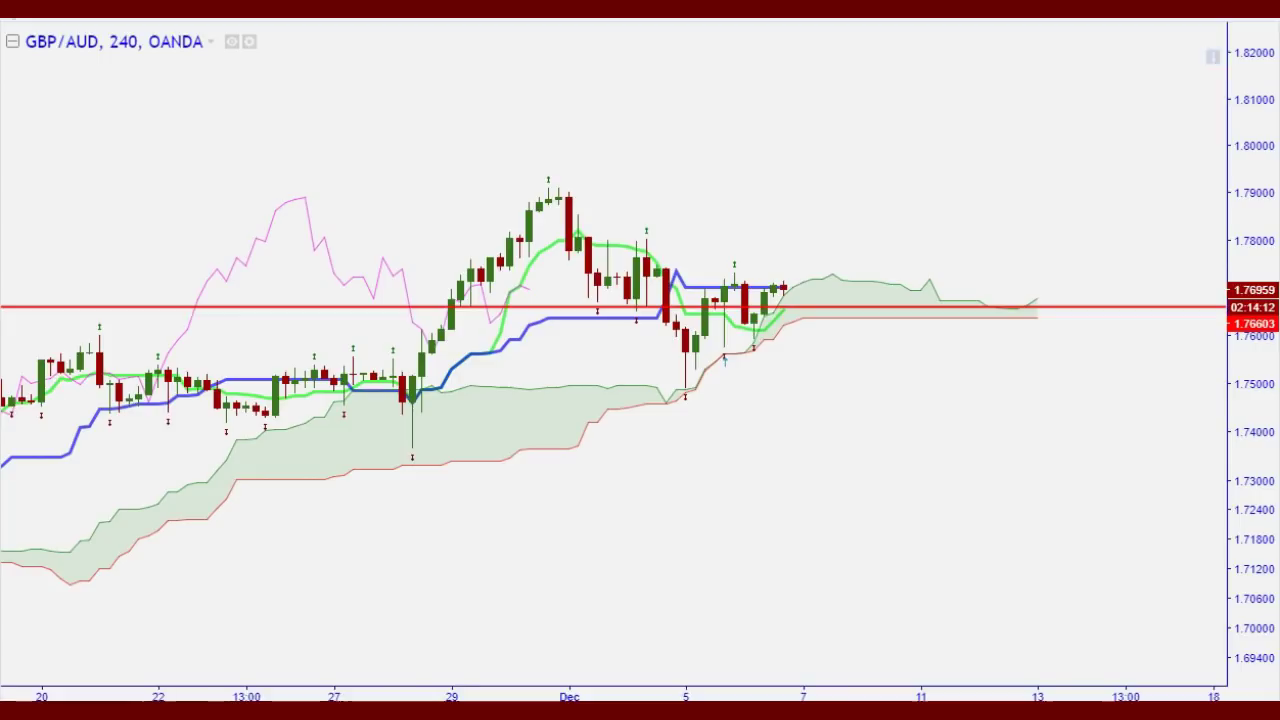
Step: Return the GBP/AUD chart to the daily timeframe and compare the December candles with the May 2017 high
click(201, 36)
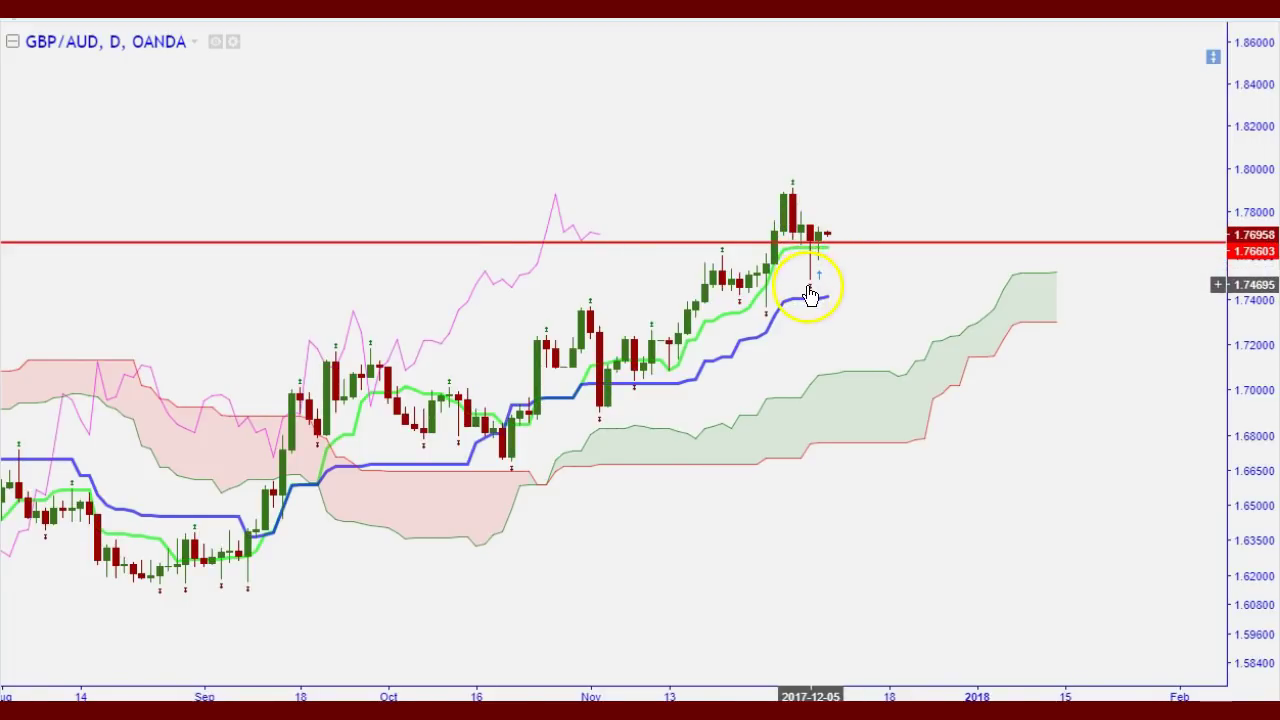
scroll(810, 294, up, 2)
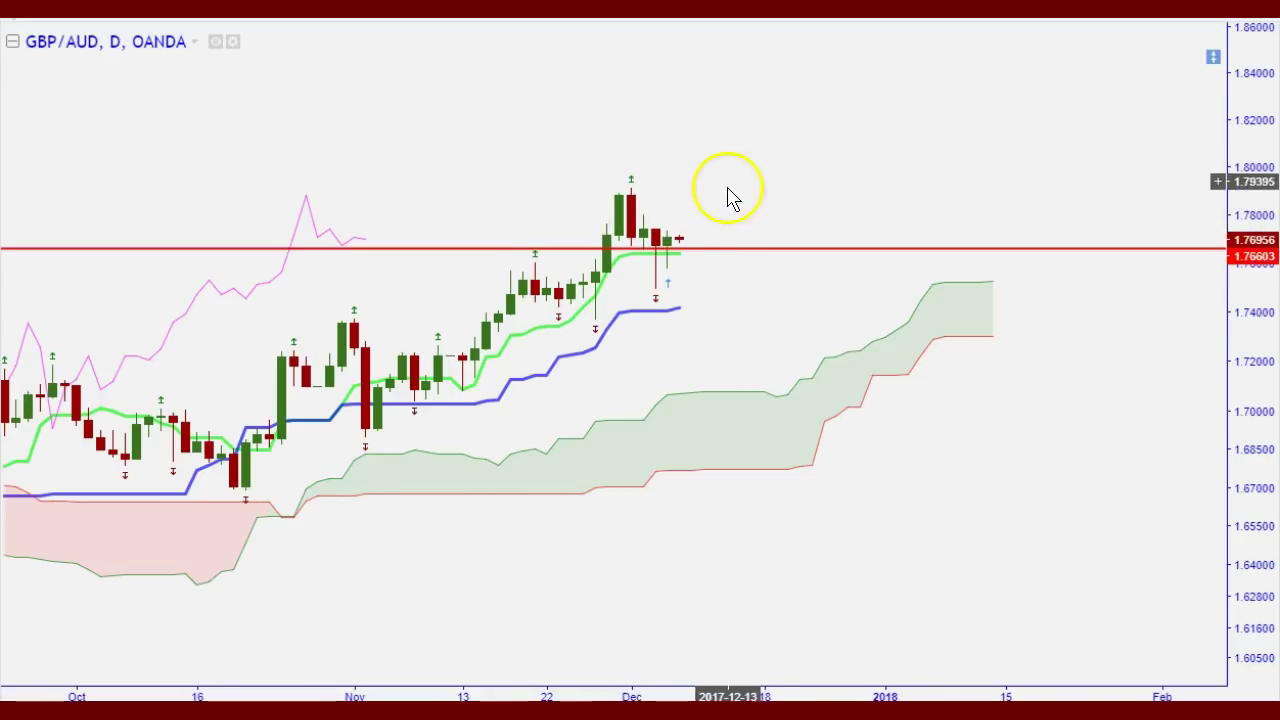
scroll(766, 229, down, 5)
scroll(766, 229, down, 4)
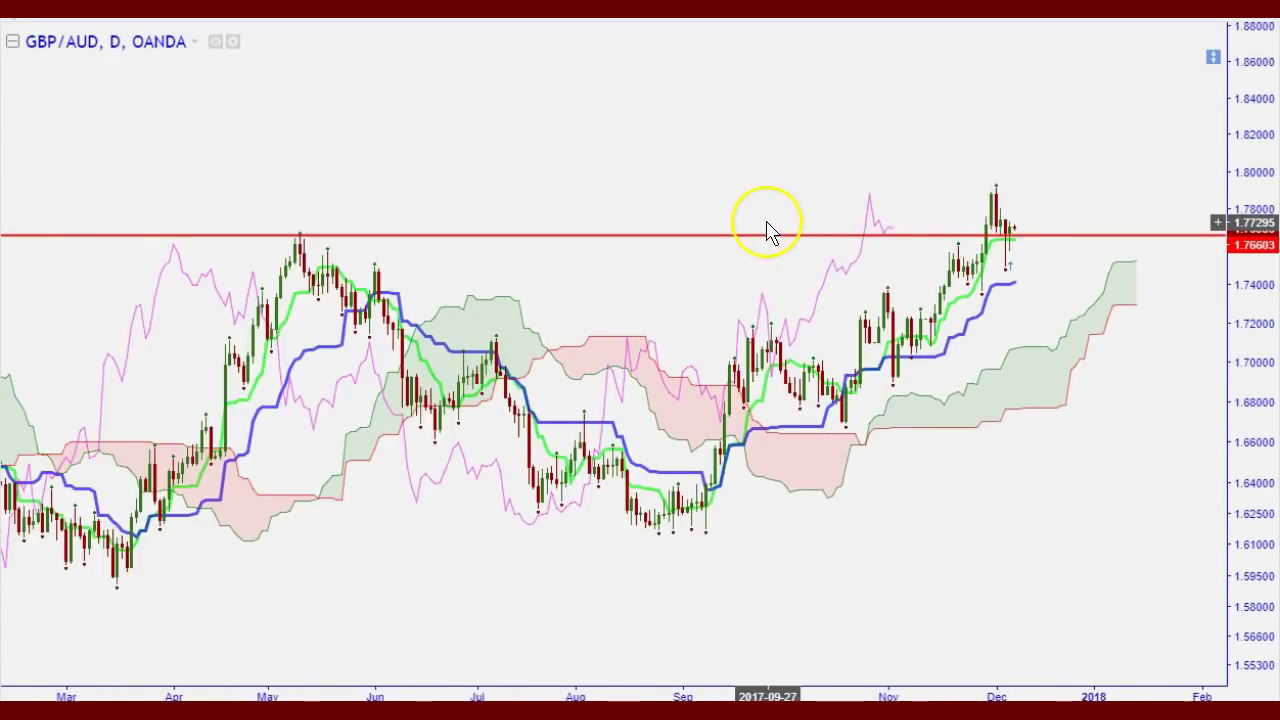
Step: Review the daily GBP/AUD candles from 2016 through 2017 and compare how price behaved around the red horizontal level
scroll(768, 230, down, 3)
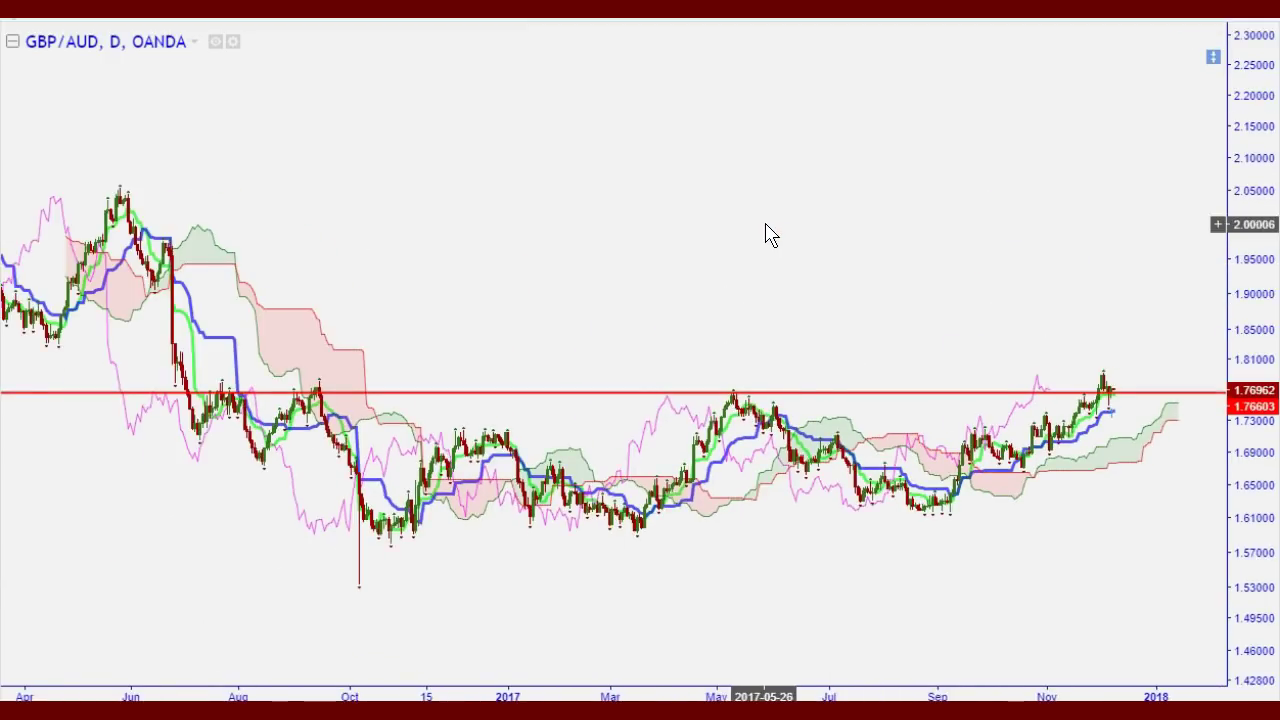
scroll(700, 250, down, 2)
scroll(697, 288, up, 3)
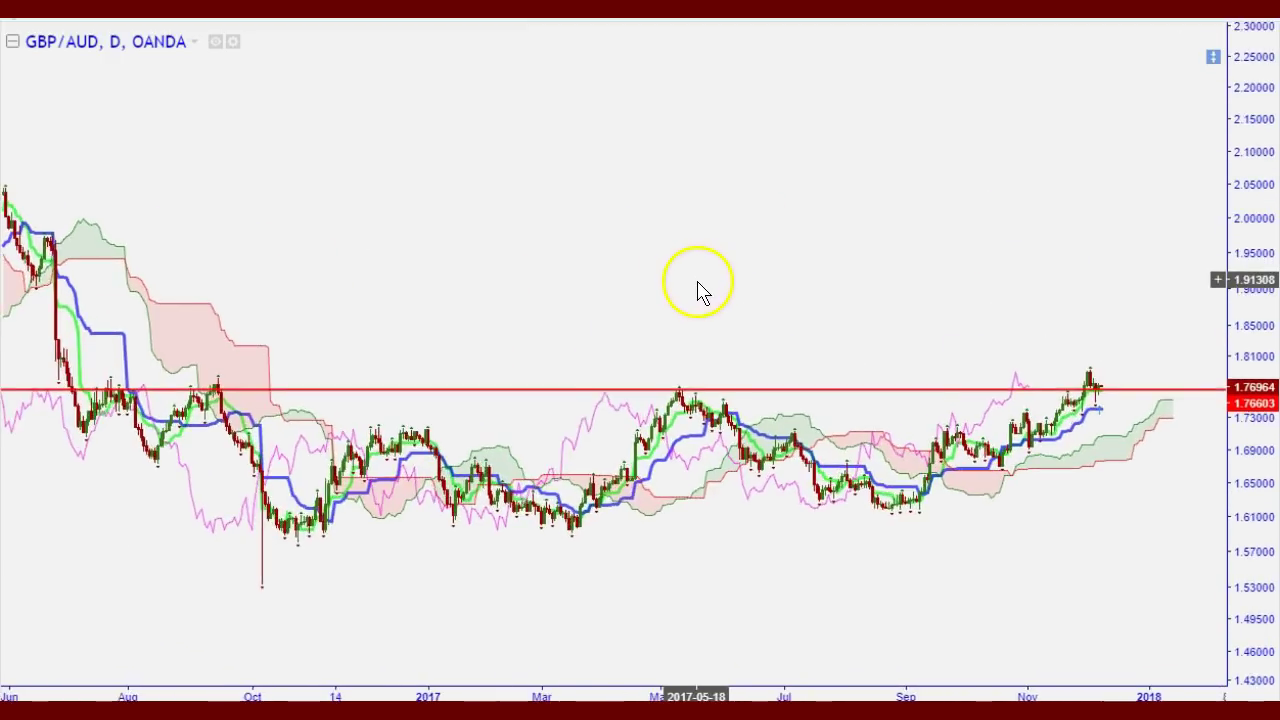
scroll(697, 290, up, 5)
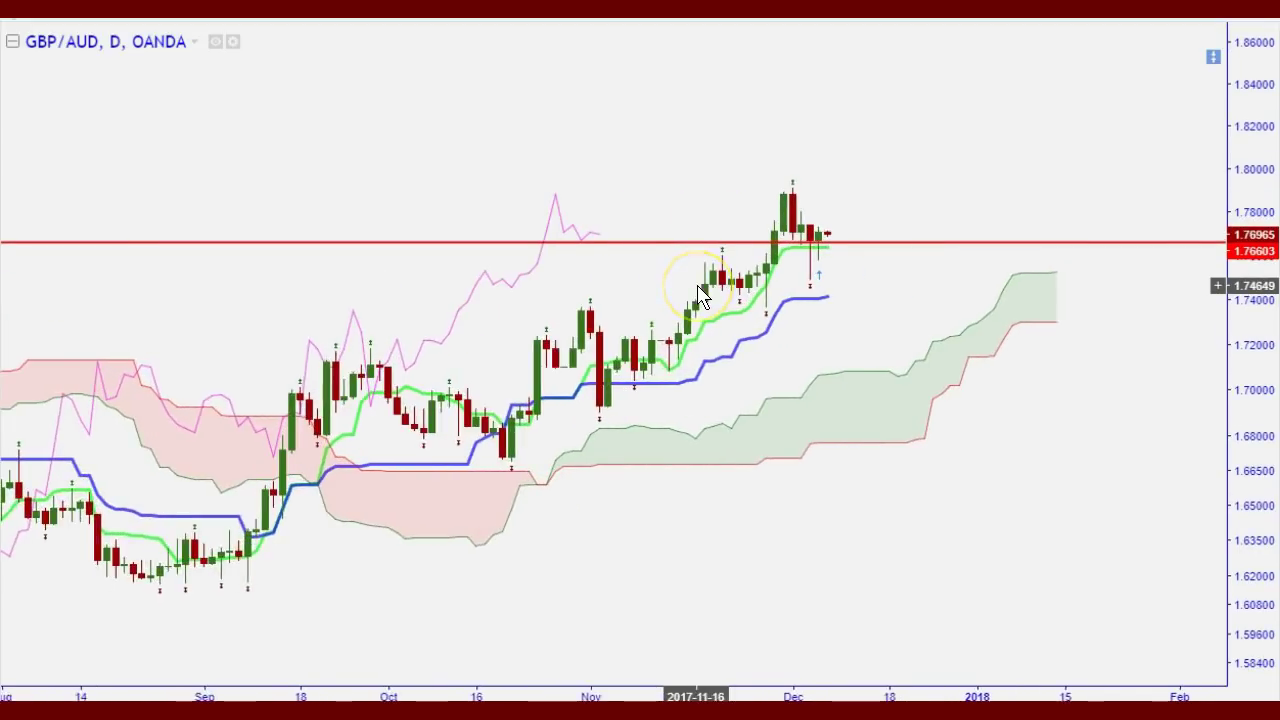
Step: Examine the latest December GBP/AUD daily candles against the red level, the green and blue Ichimoku lines and the projected cloud
scroll(700, 295, up, 2)
scroll(700, 295, up, 1)
click(620, 248)
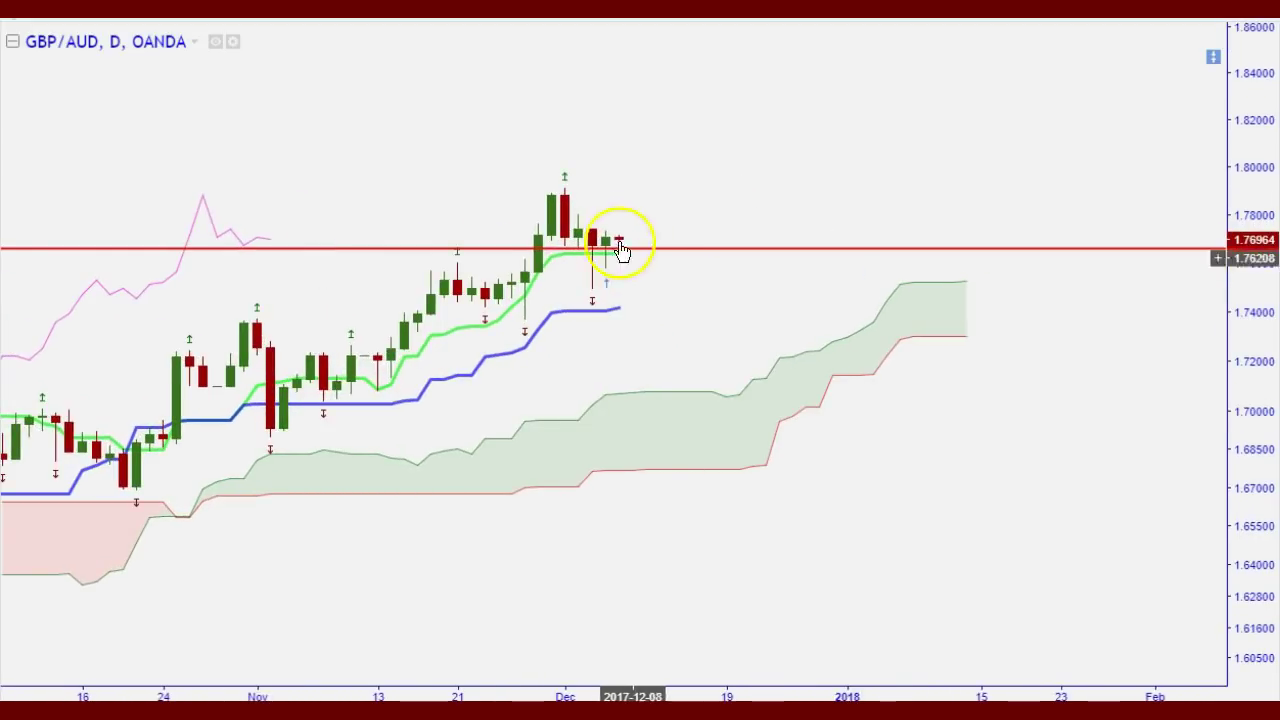
scroll(628, 302, up, 1)
drag(634, 309, 474, 326)
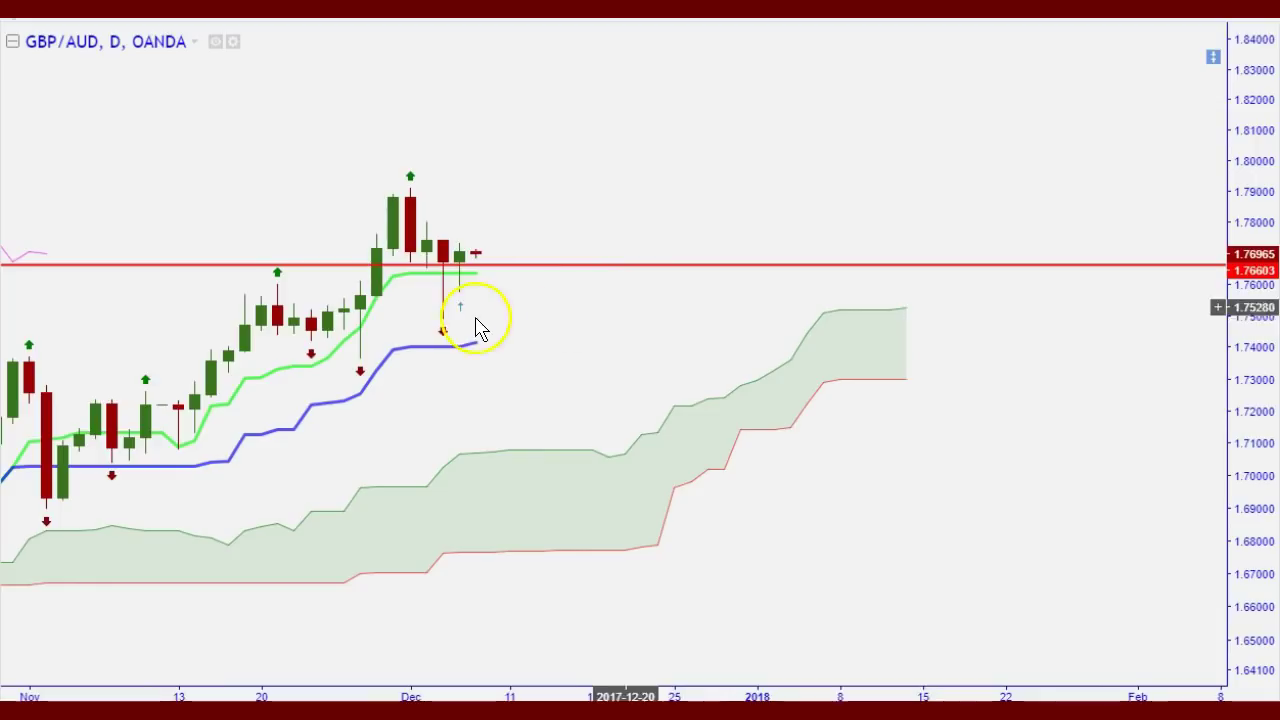
drag(661, 325, 714, 320)
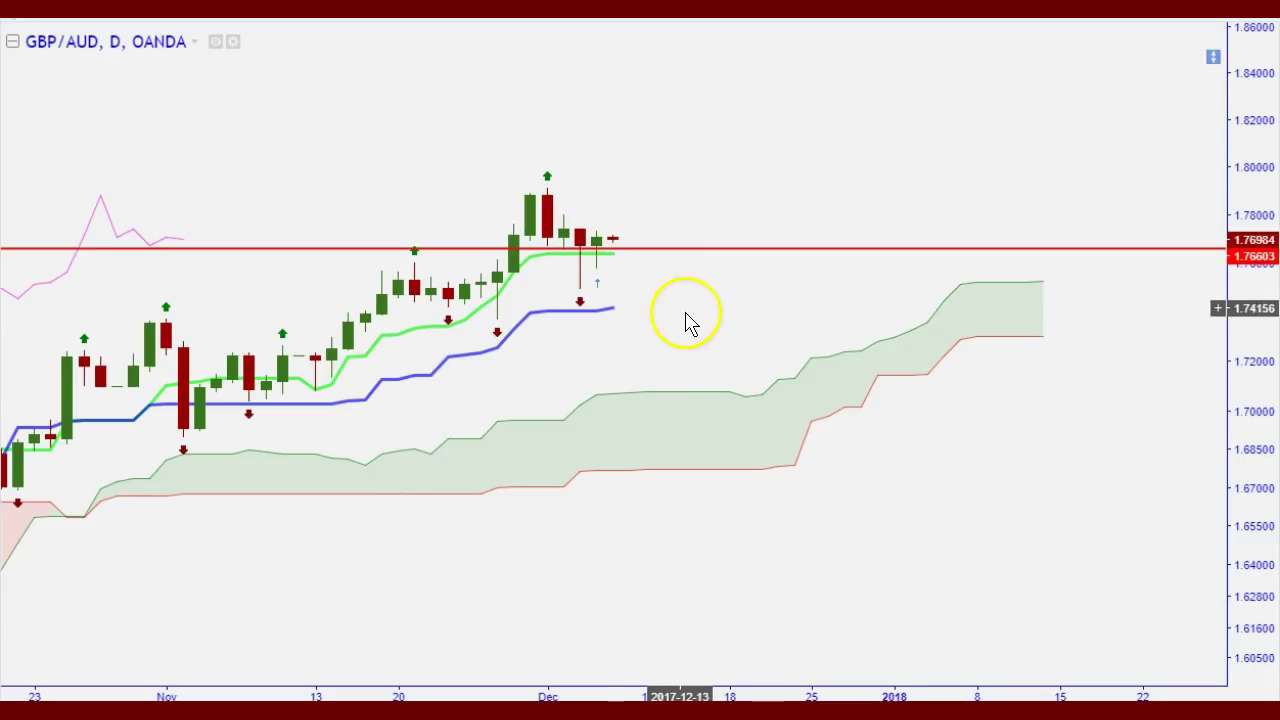
scroll(703, 328, down, 2)
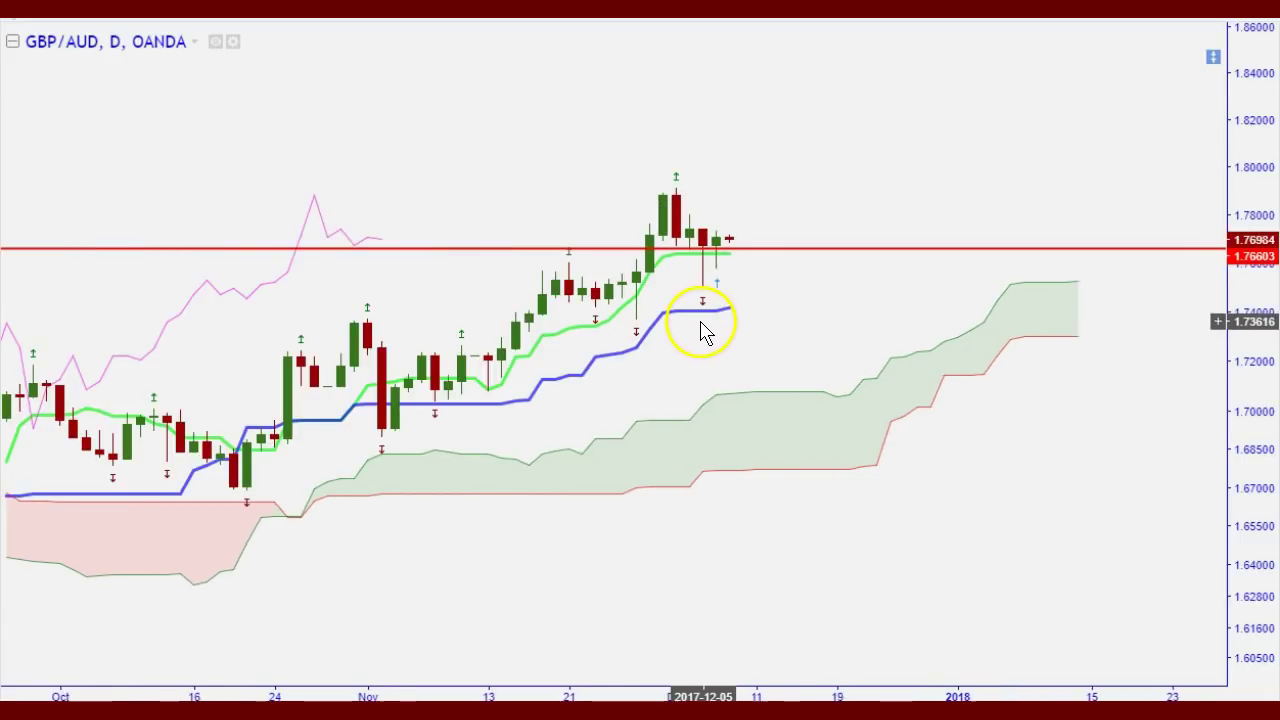
scroll(703, 328, down, 1)
scroll(703, 328, down, 1)
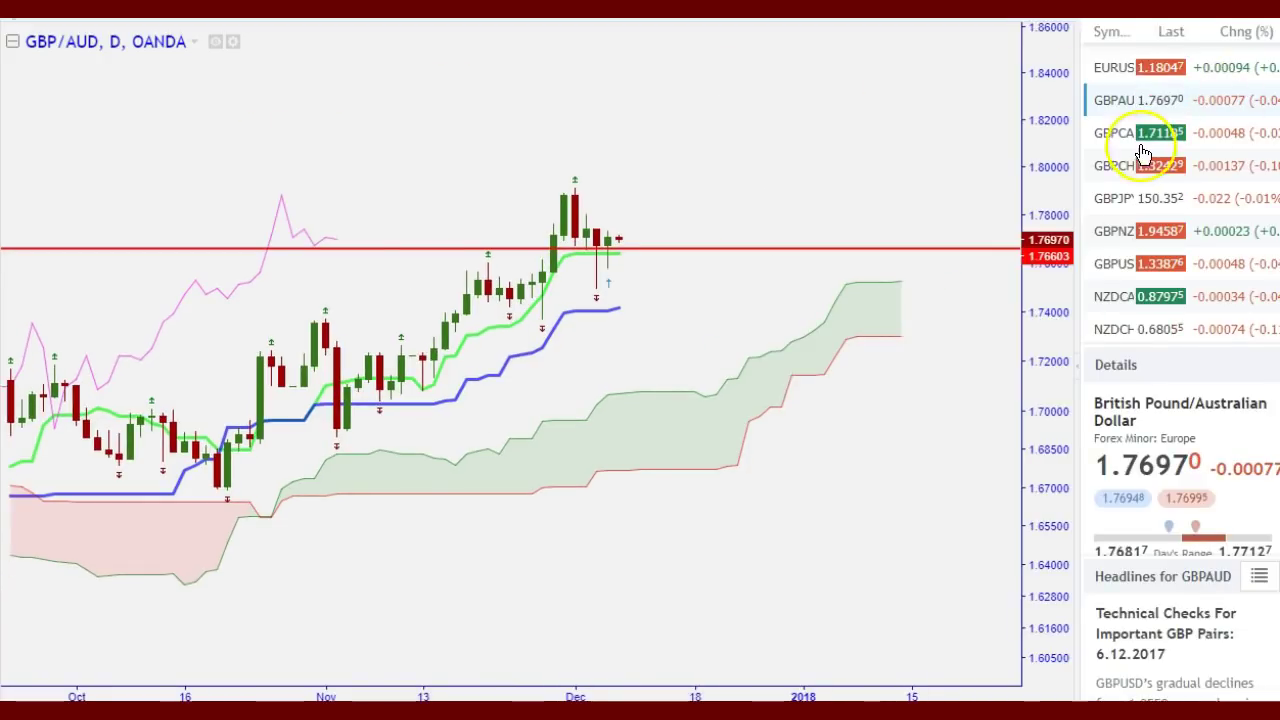
Step: Load the GBP/CAD daily chart and review its price action from the May 2017 high into the autumn against the cloud
click(1130, 135)
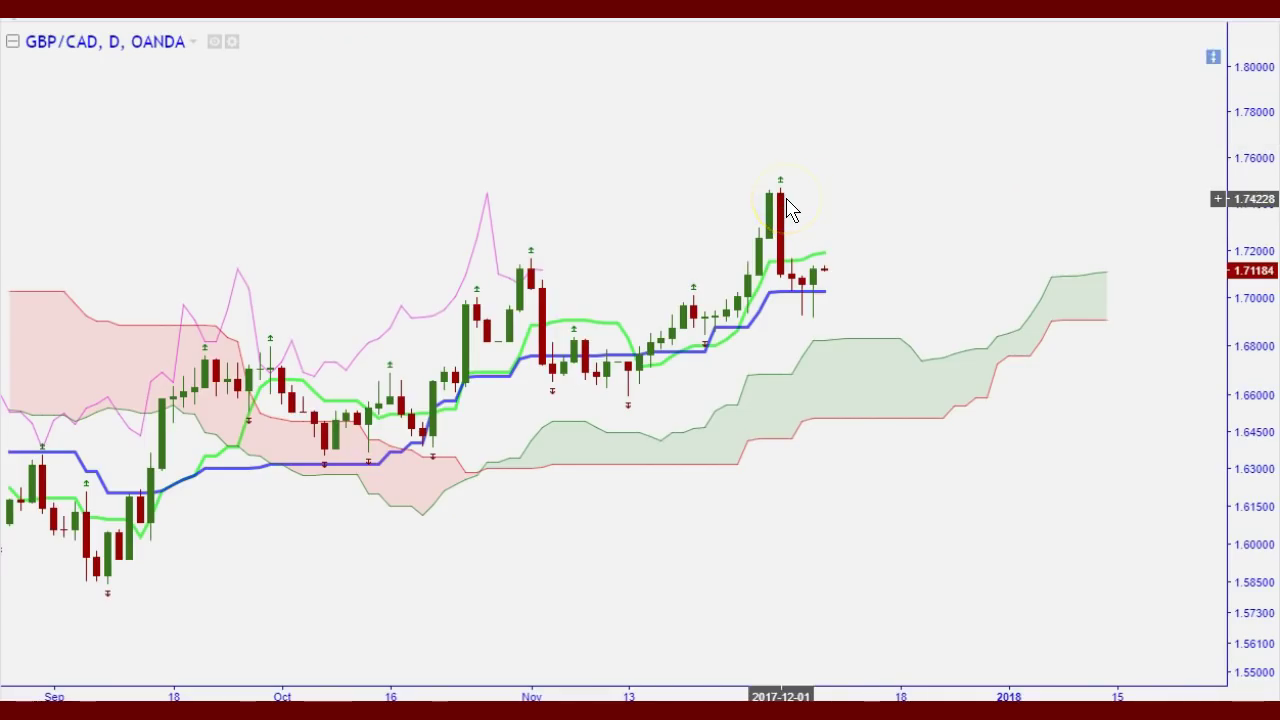
scroll(787, 208, down, 5)
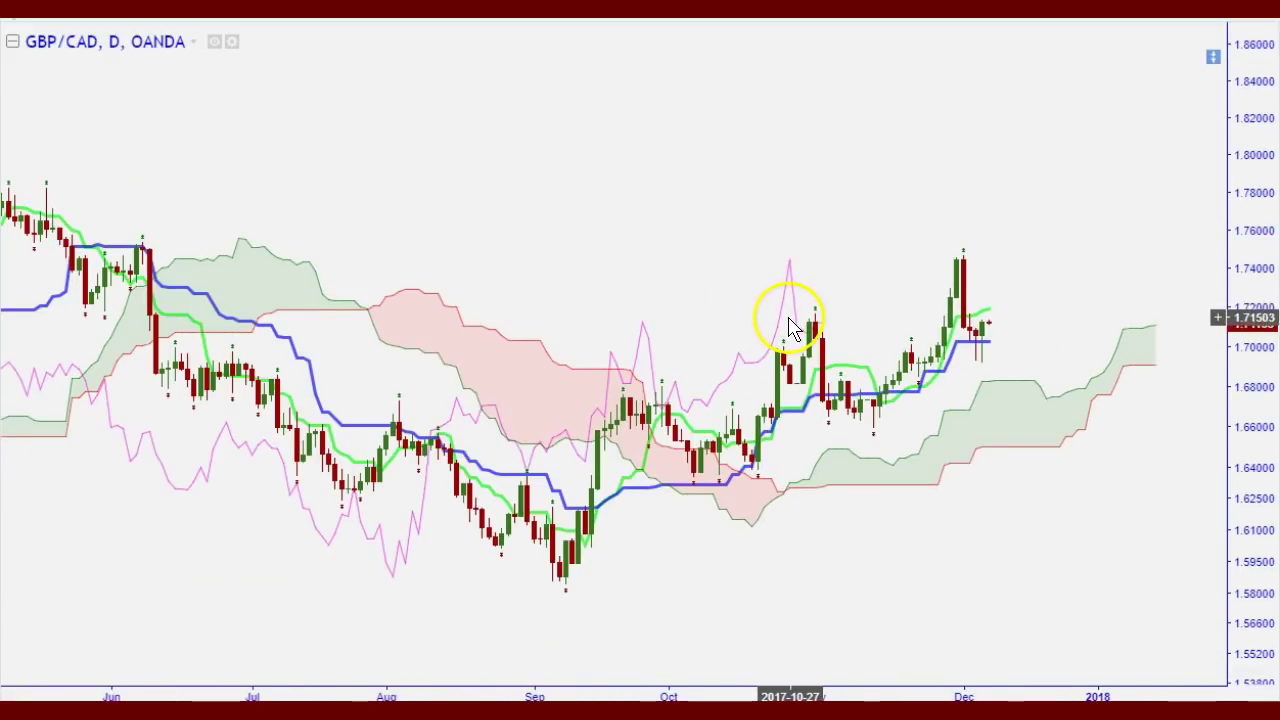
scroll(775, 300, down, 2)
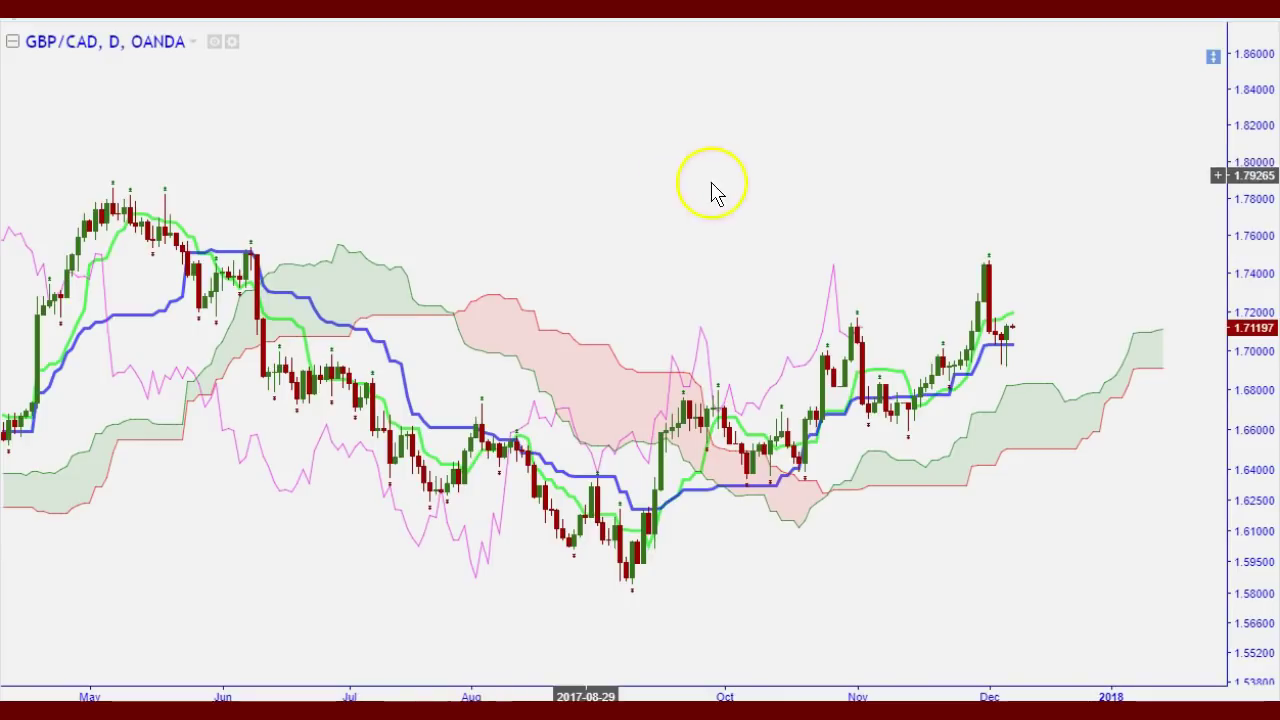
scroll(830, 178, left, 6)
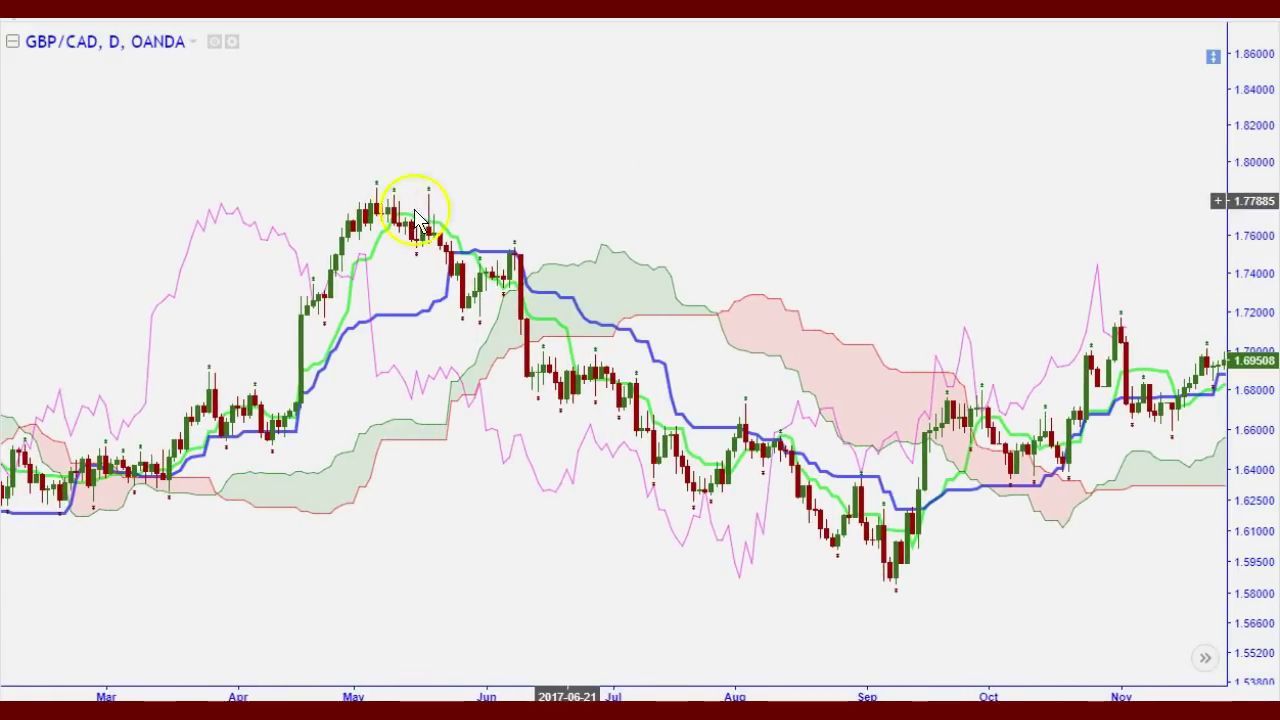
scroll(371, 286, up, 3)
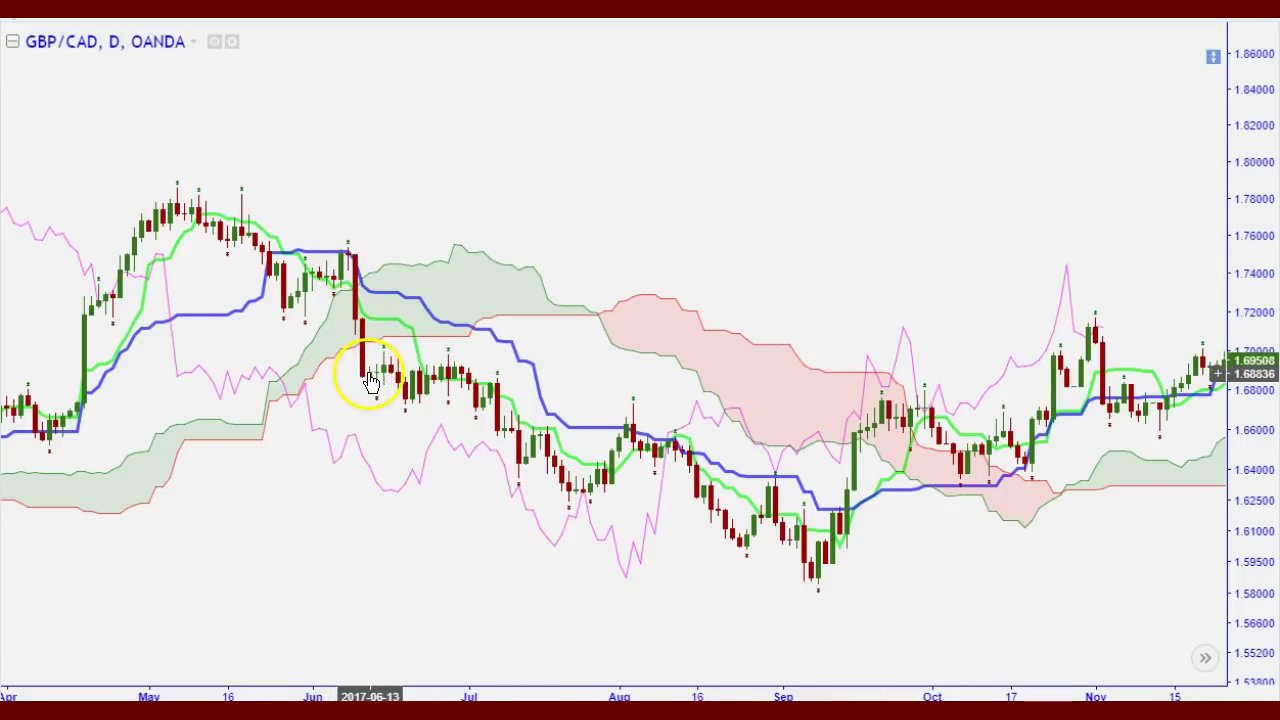
scroll(370, 380, up, 1)
scroll(370, 383, up, 1)
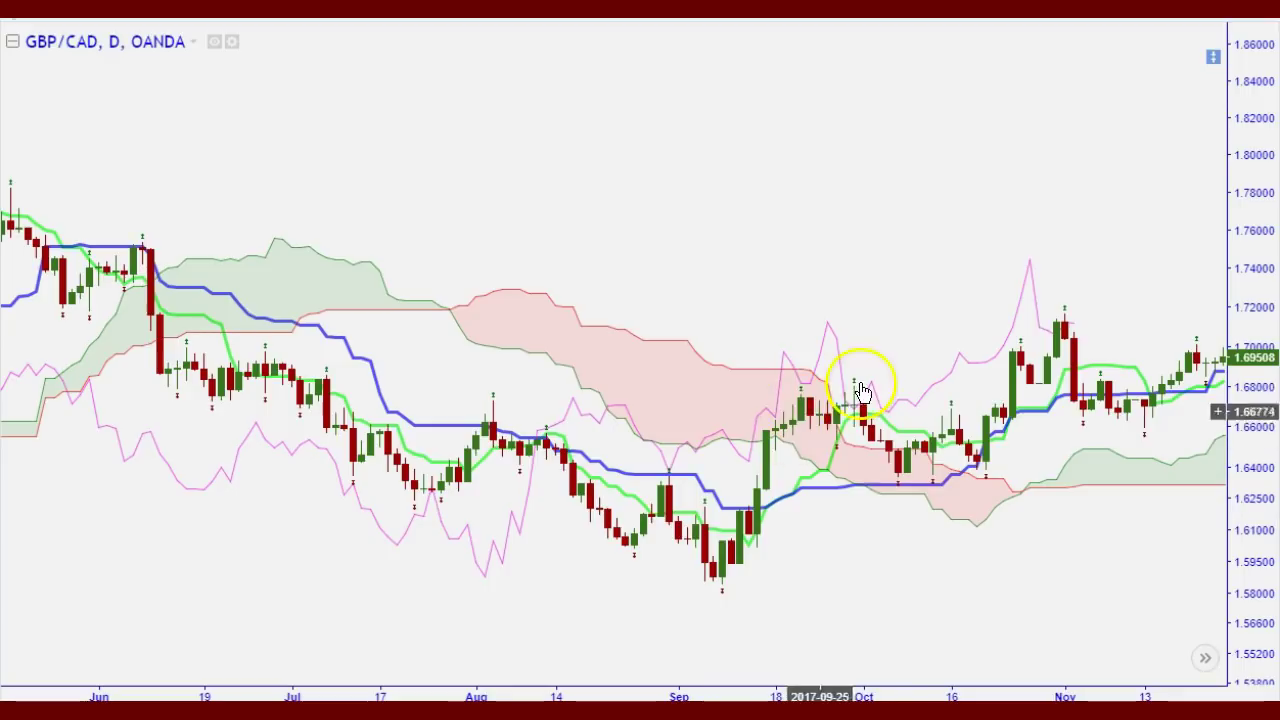
Step: Compare GBP/CAD's mid-2017 daily price action with the move from September to early December around the Ichimoku lines and cloud
drag(740, 323, 510, 385)
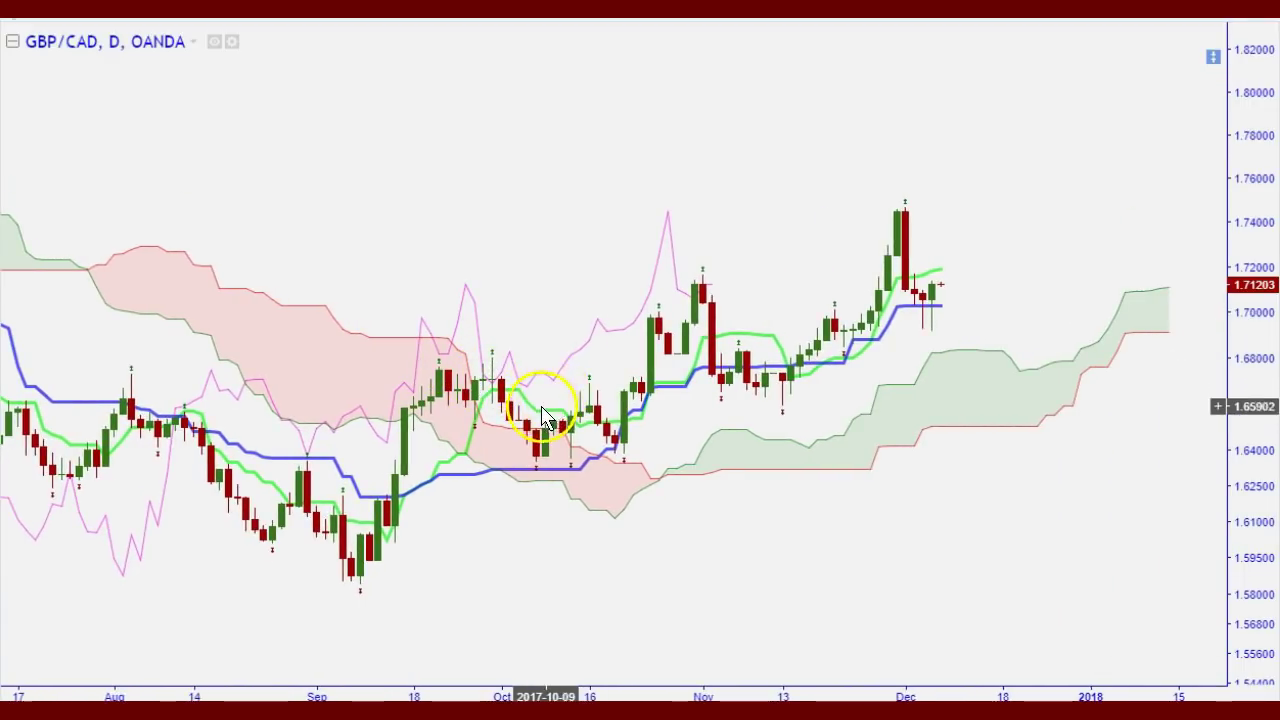
scroll(470, 281, down, 1)
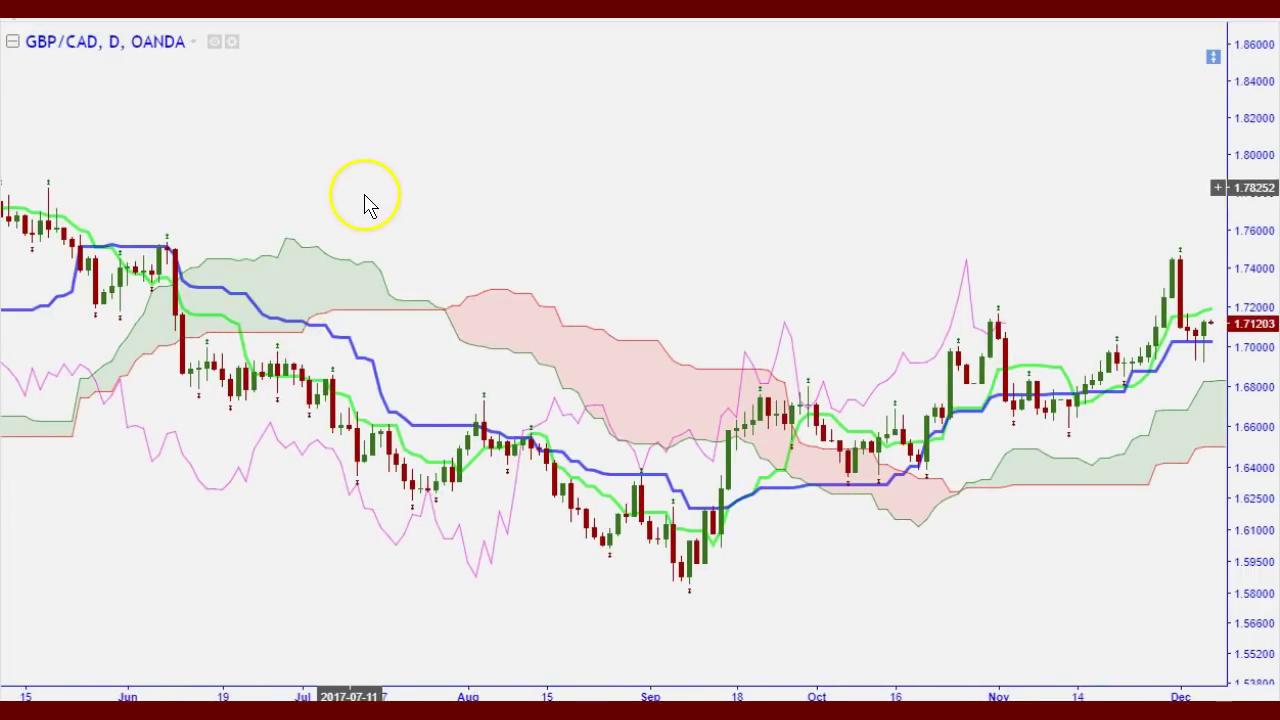
scroll(366, 203, down, 1)
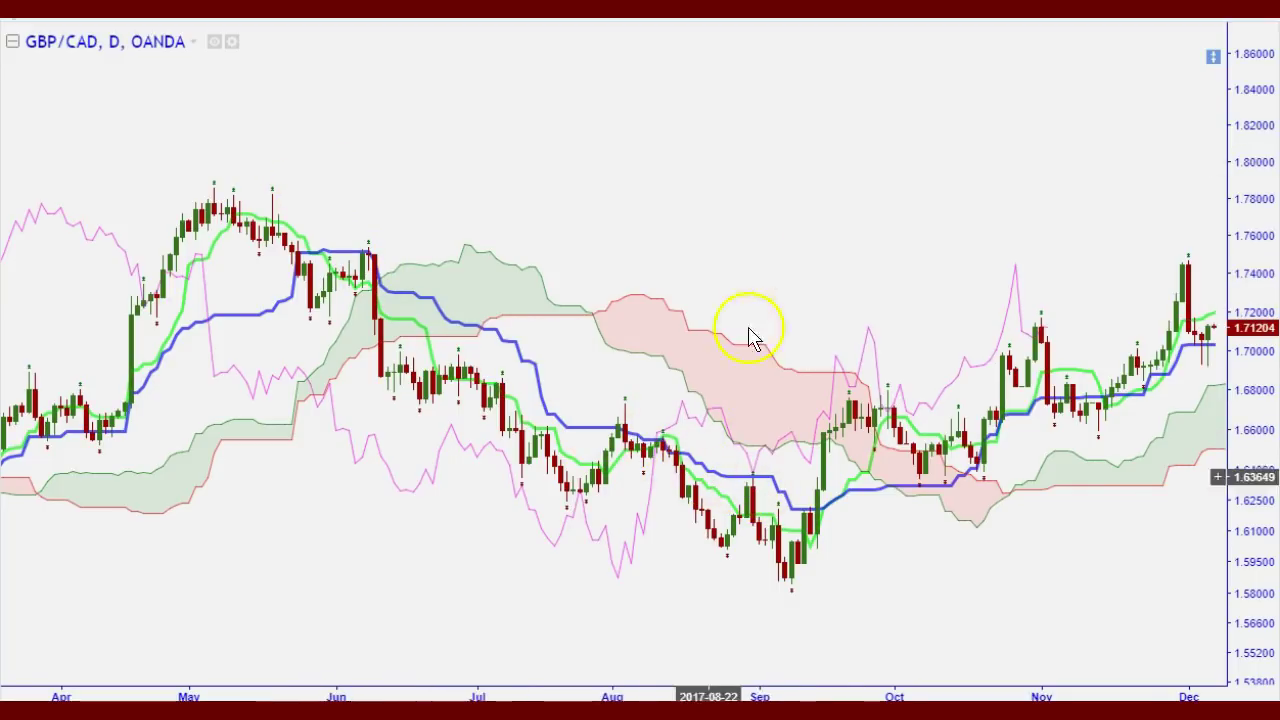
drag(650, 270, 429, 349)
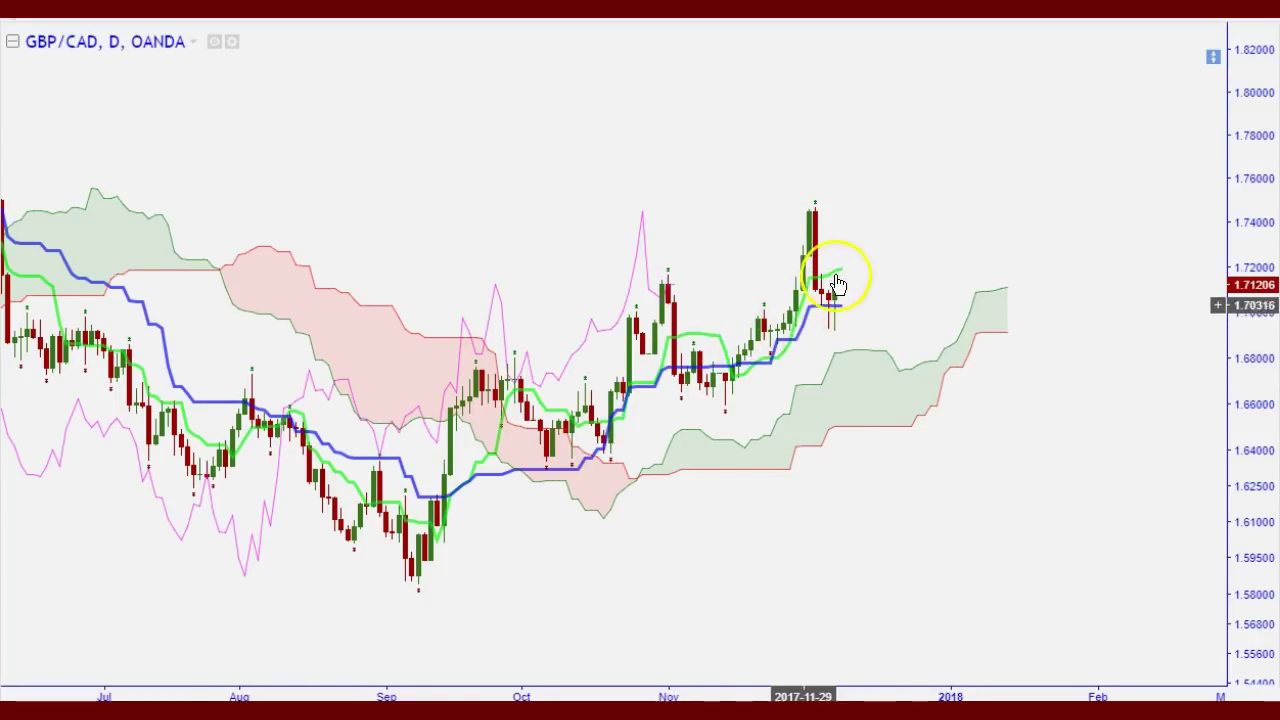
drag(520, 200, 885, 250)
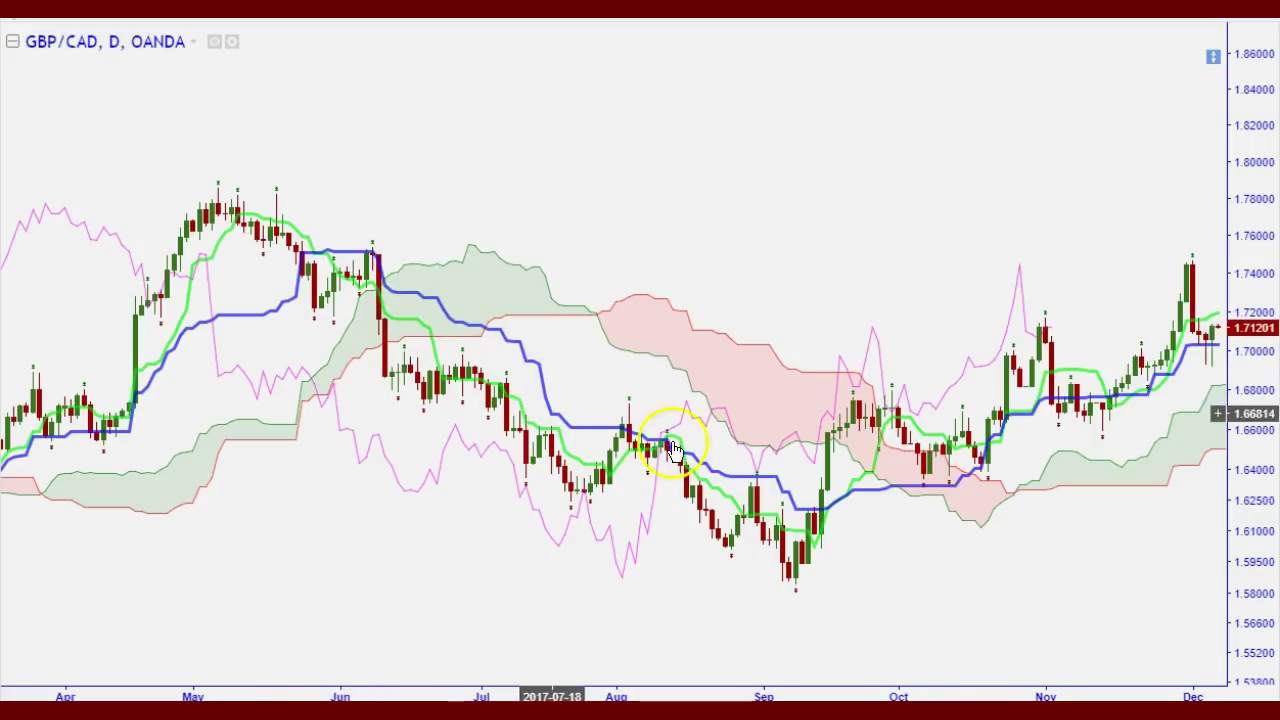
drag(686, 251, 328, 320)
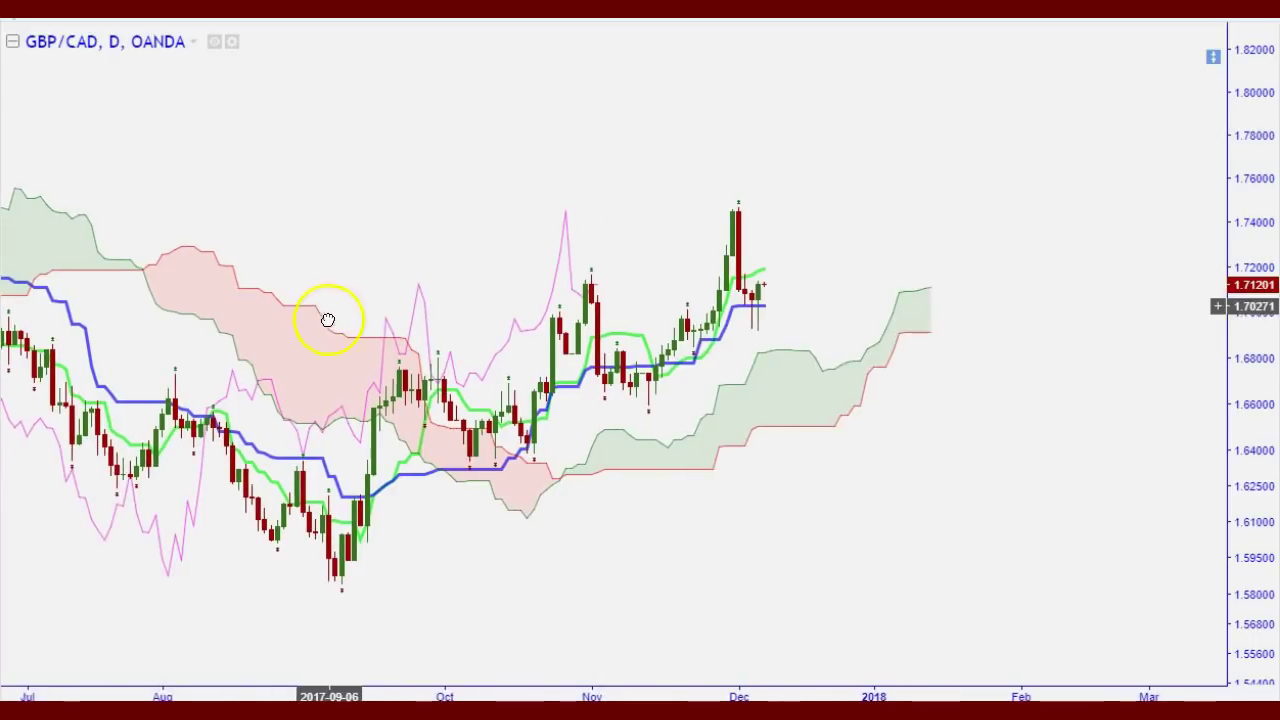
Step: Inspect the early December GBP/CAD daily candles between the green and blue Ichimoku lines and check the cloud ahead
scroll(700, 415, up, 1)
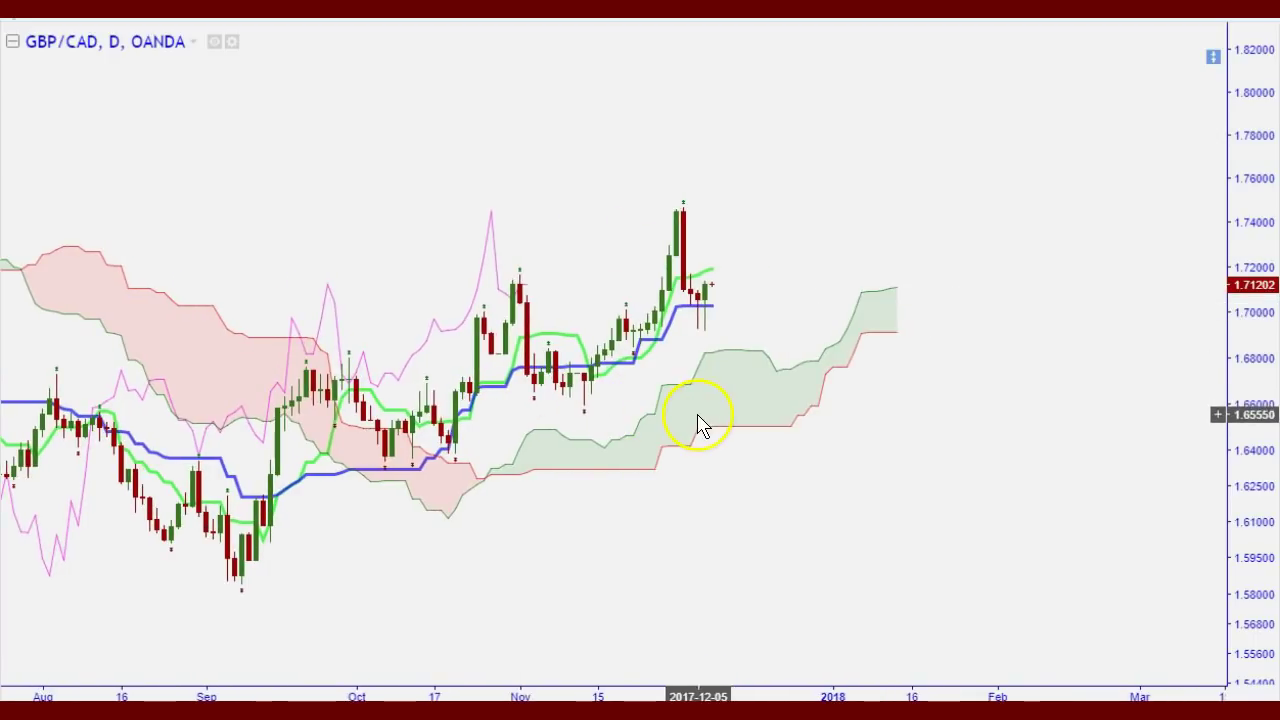
scroll(700, 425, up, 1)
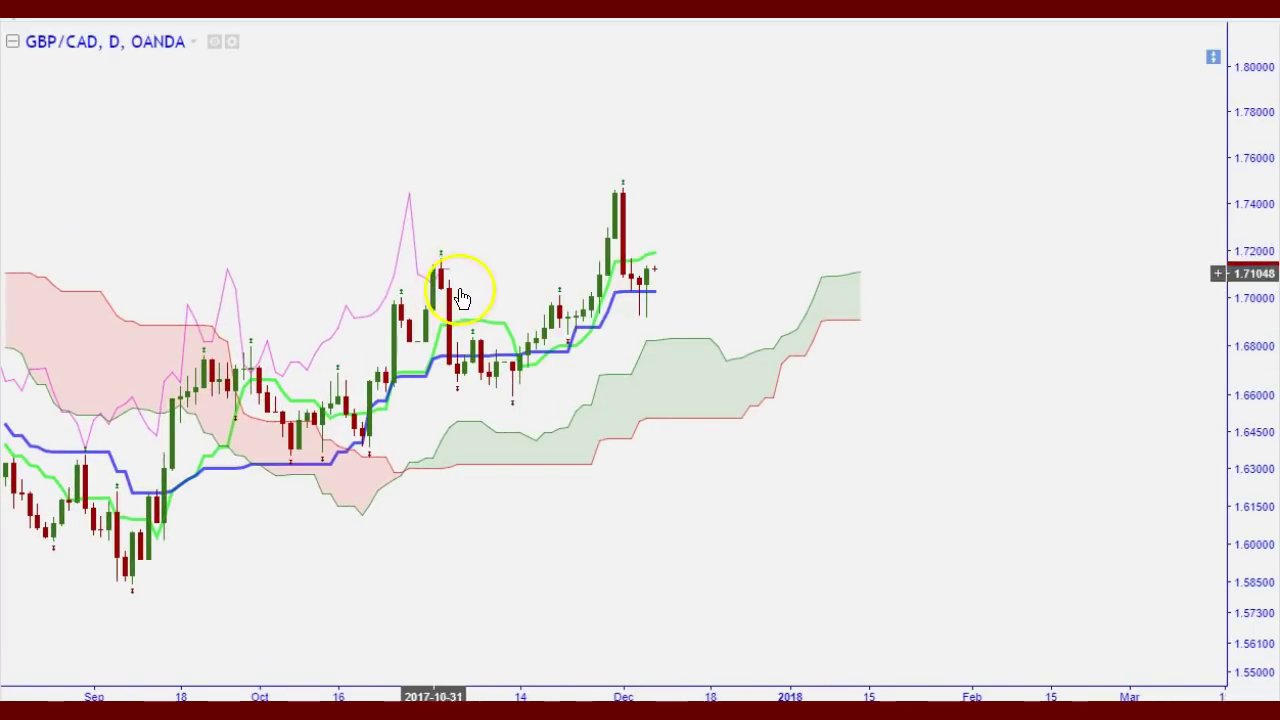
scroll(638, 312, up, 1)
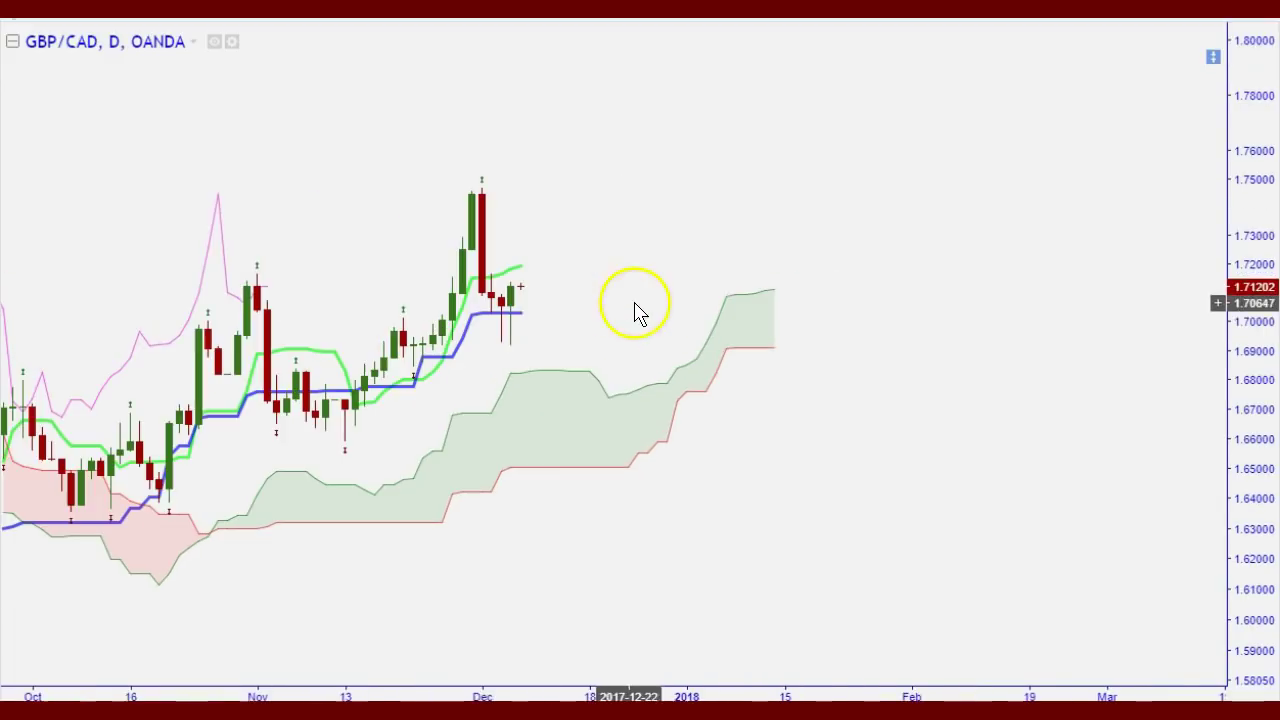
scroll(1057, 251, down, 1)
scroll(900, 275, up, 1)
scroll(872, 290, up, 1)
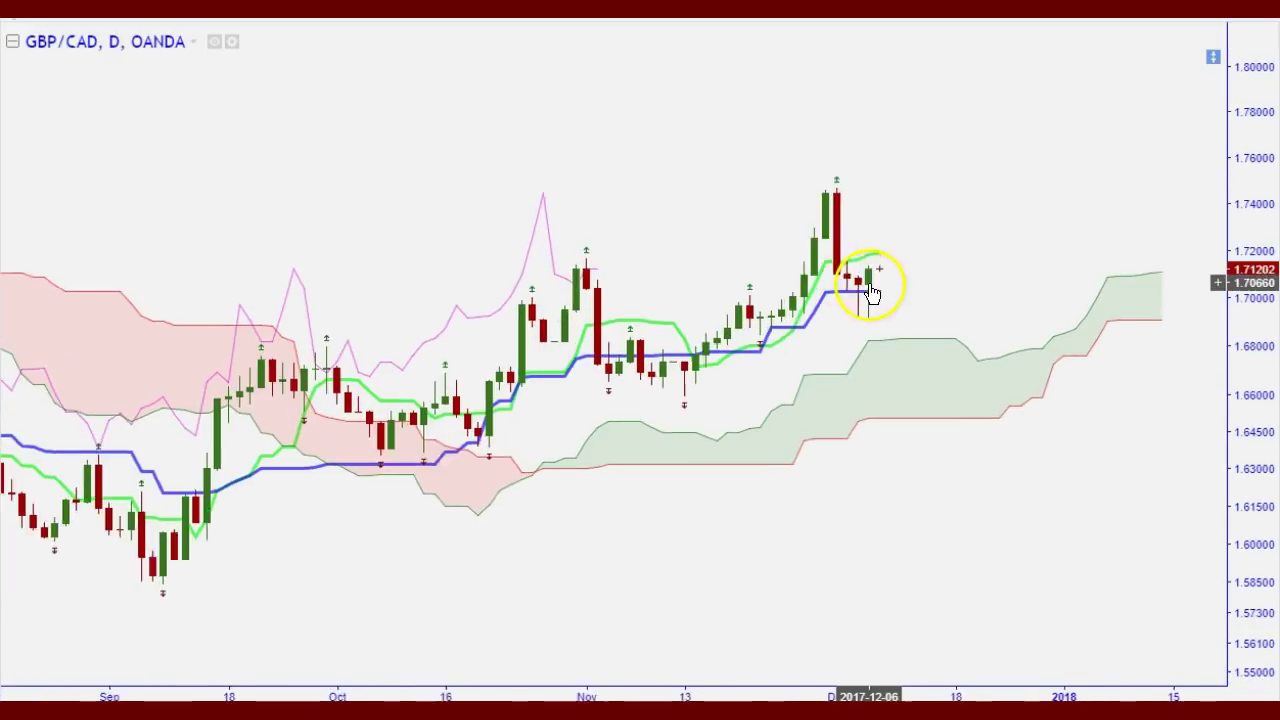
scroll(872, 290, up, 1)
scroll(862, 300, up, 1)
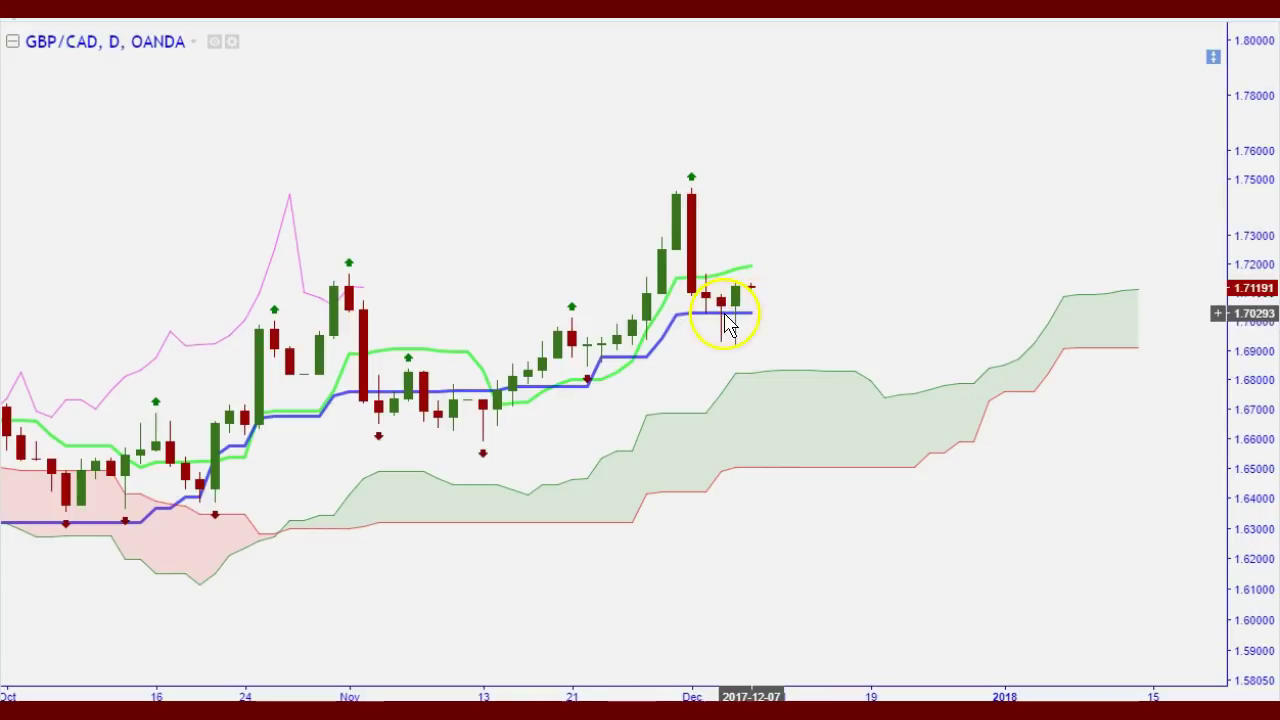
scroll(700, 355, up, 1)
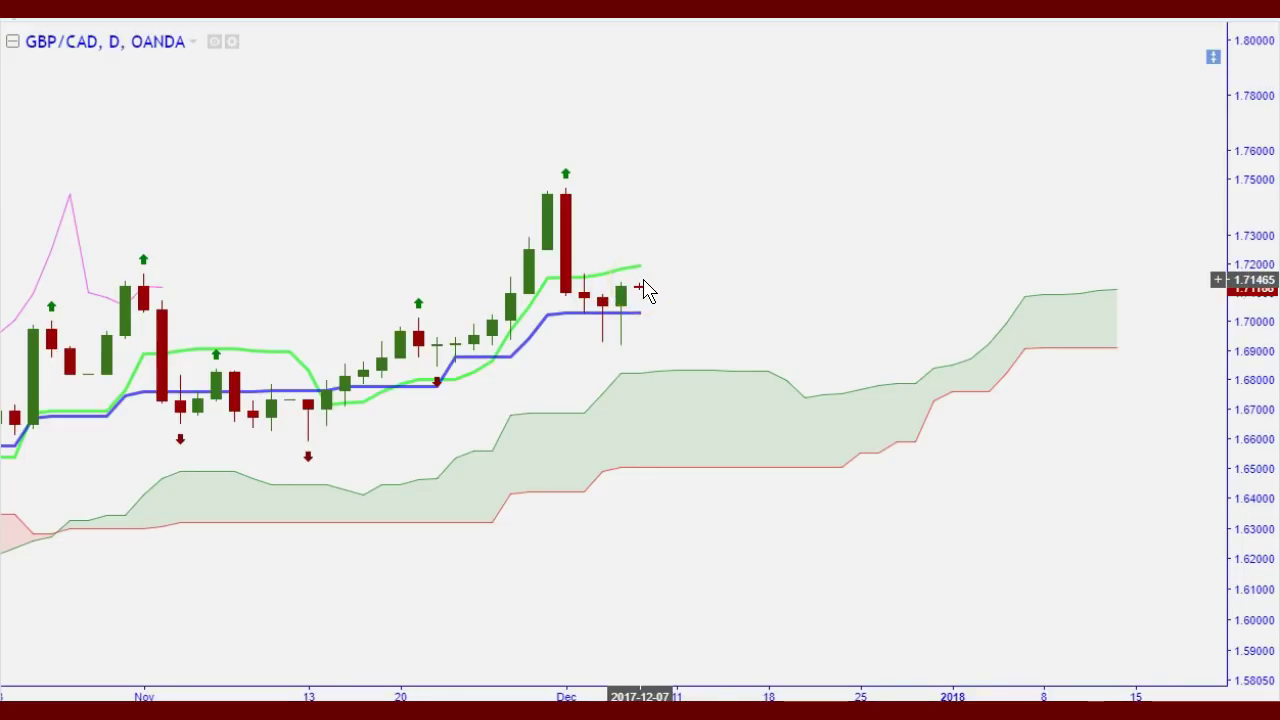
Step: Compare the latest GBP/CAD daily candles with the price action since July, including the October candles near the blue line
drag(658, 206, 798, 275)
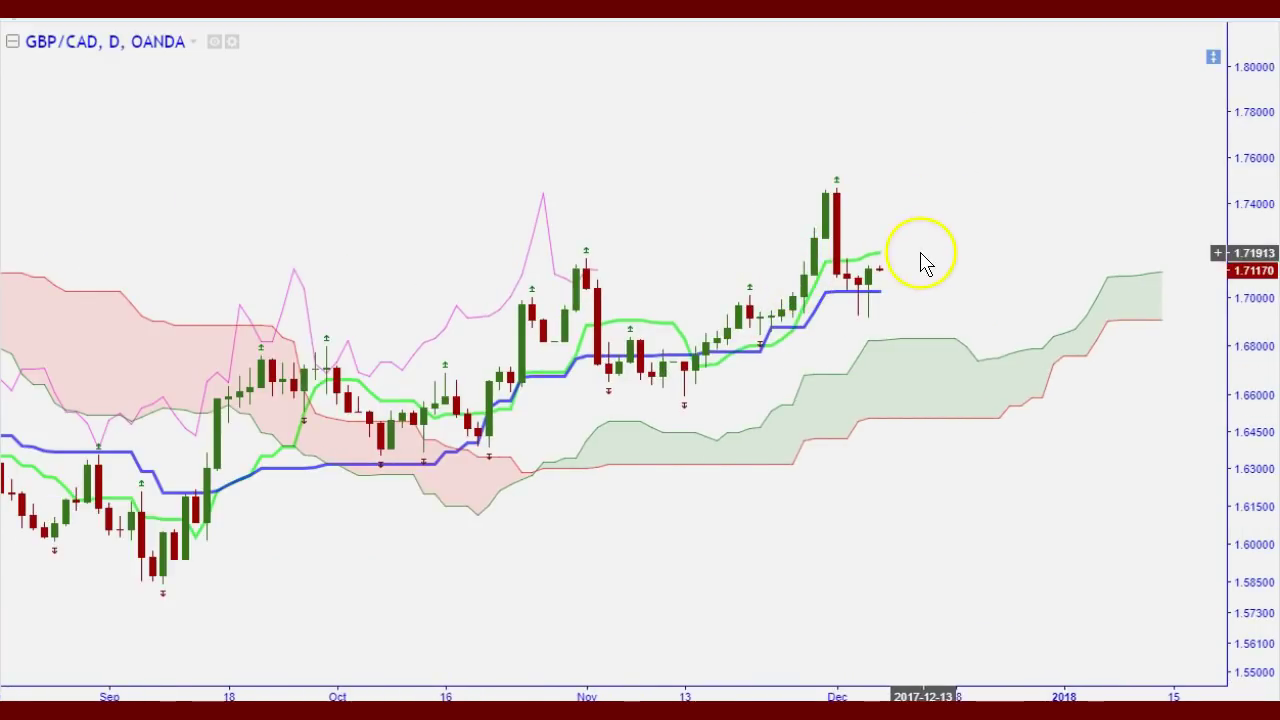
scroll(922, 262, down, 1)
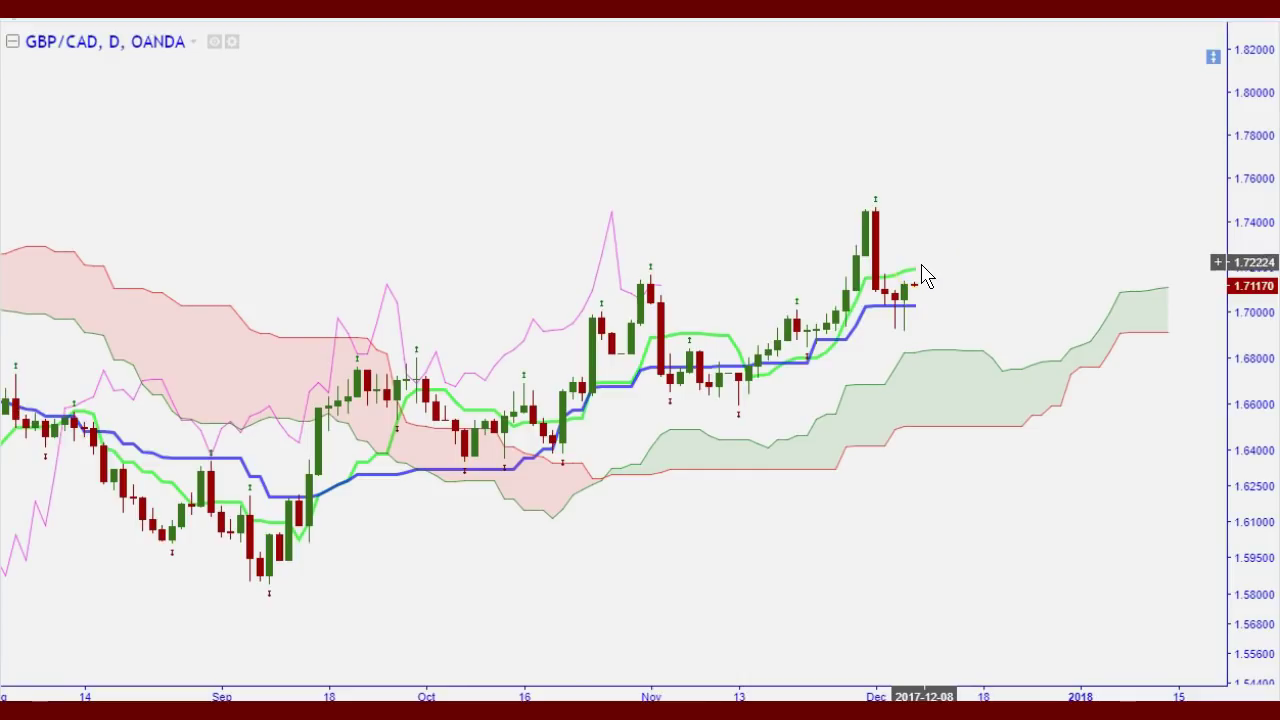
scroll(735, 383, down, 1)
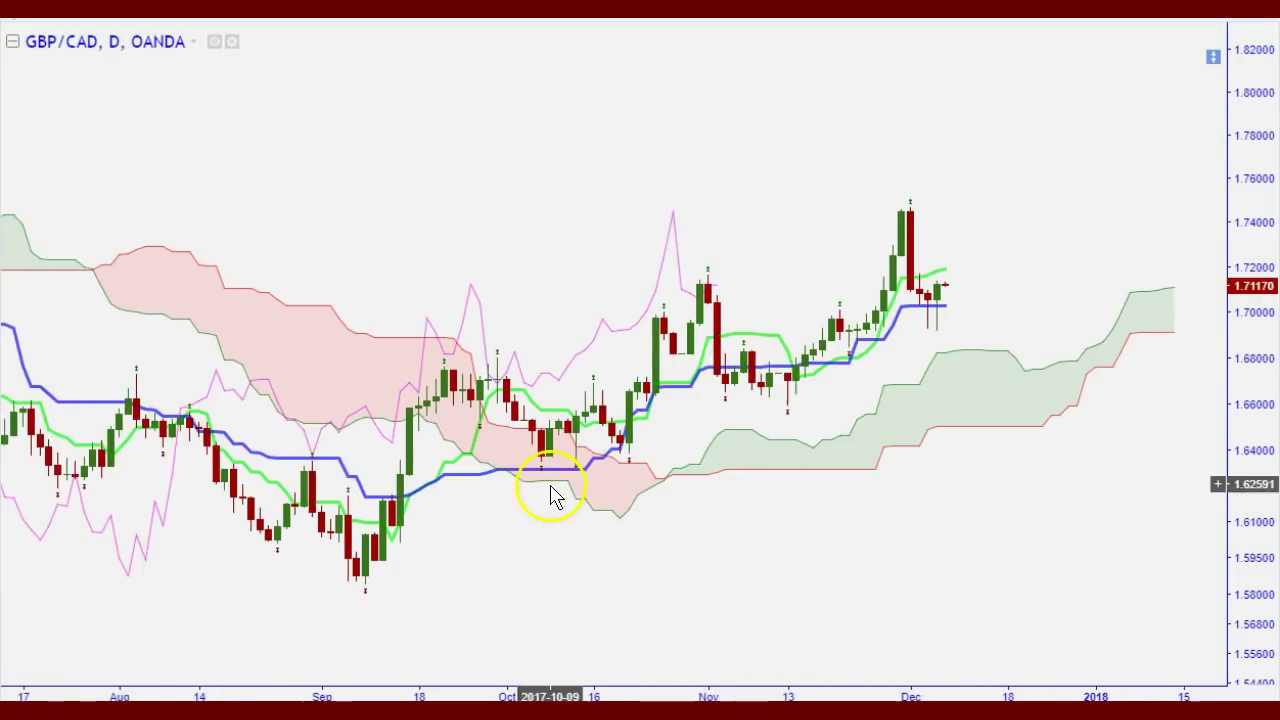
scroll(795, 395, down, 1)
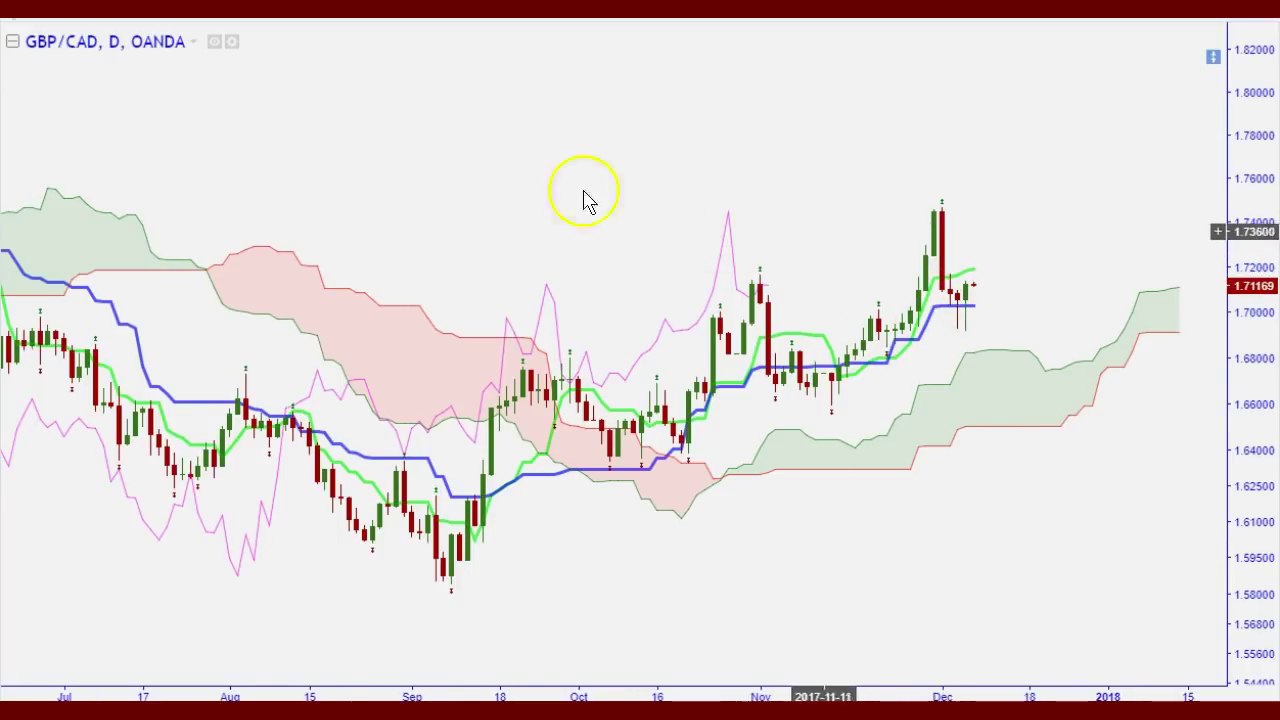
Step: Switch the GBP/CAD chart to the 240-minute timeframe and examine the candles from the late November high to the cloud
text(240)
key(Return)
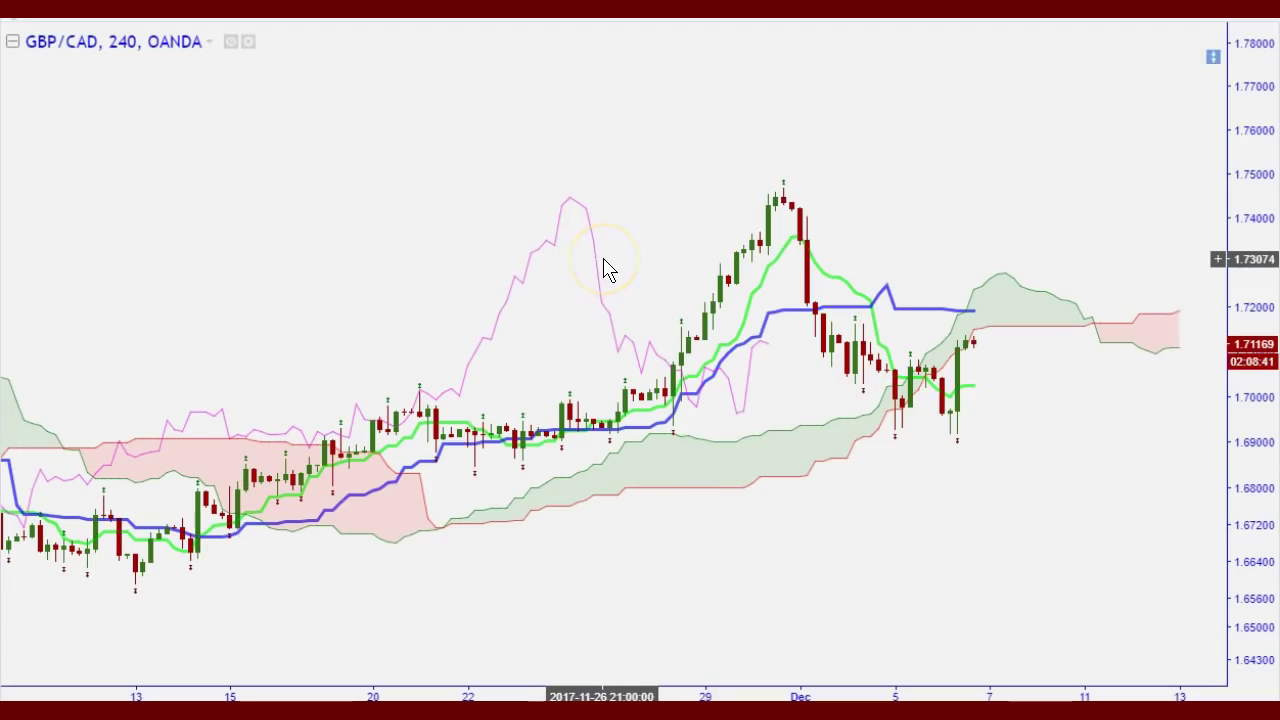
scroll(606, 270, up, 4)
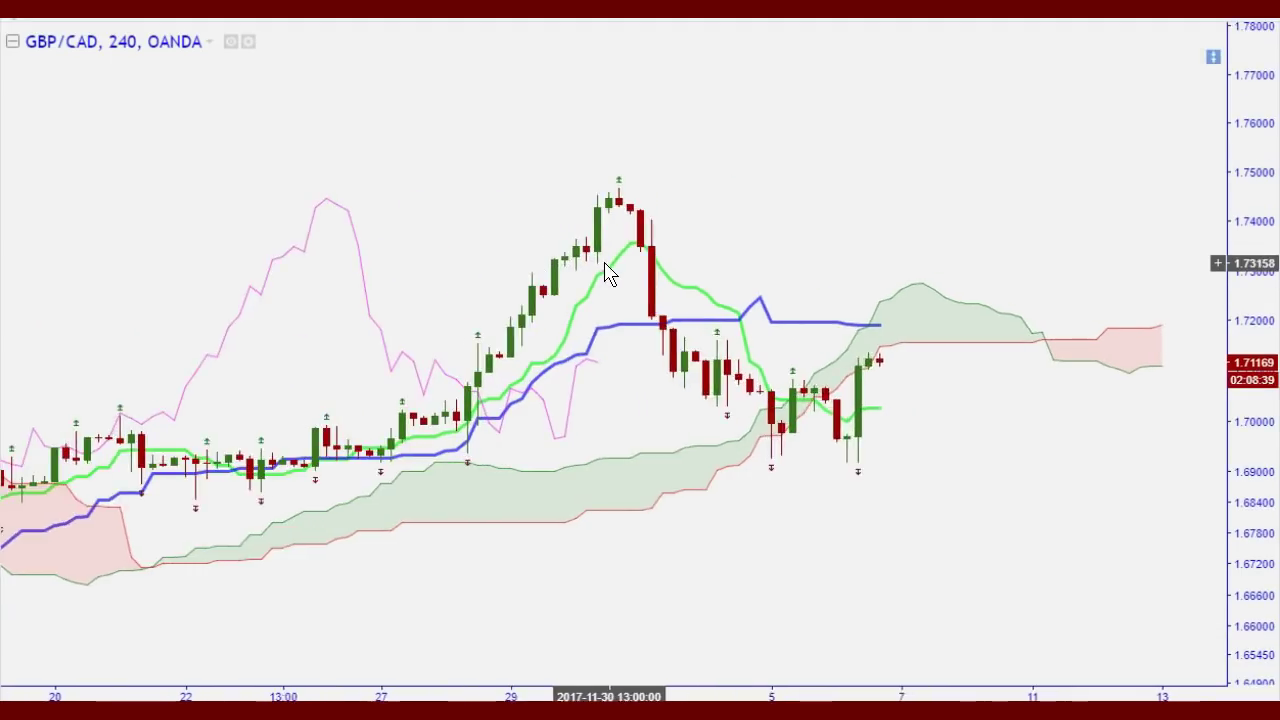
click(752, 258)
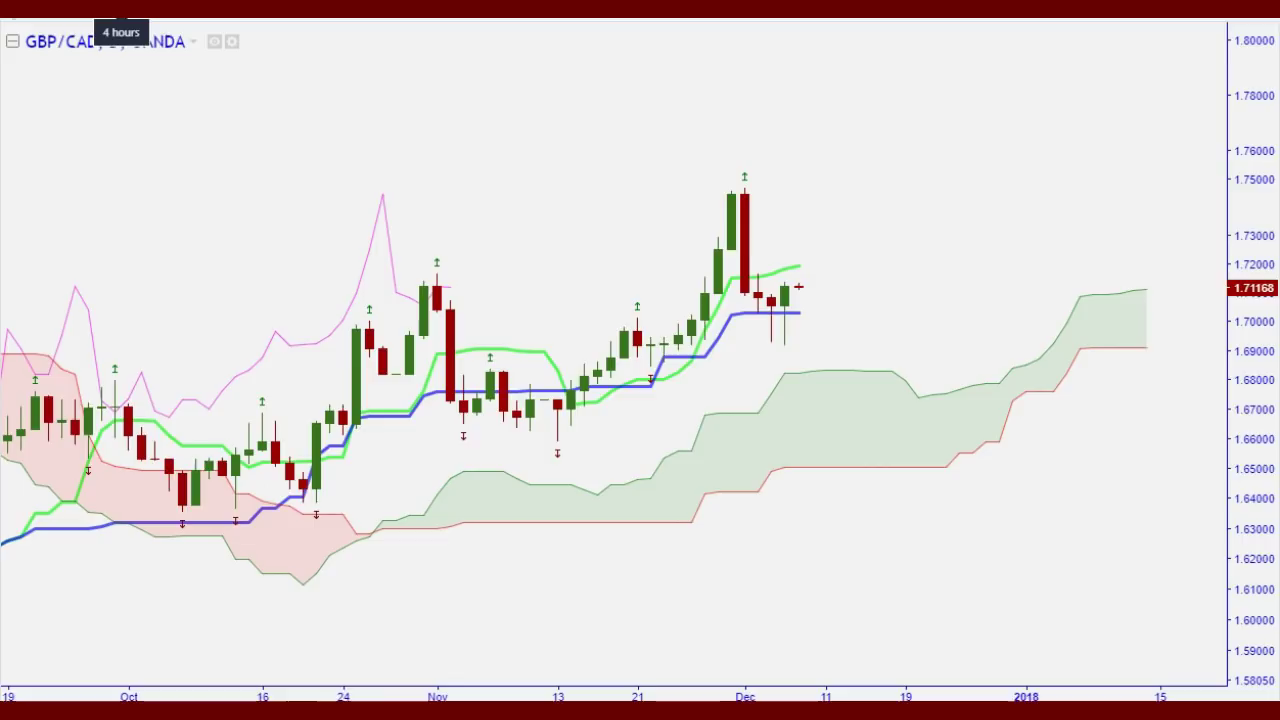
Step: Set the GBP/CAD chart back to the 240-minute timeframe and inspect the newest candles beside the cloud and blue line
text(240)
key(Return)
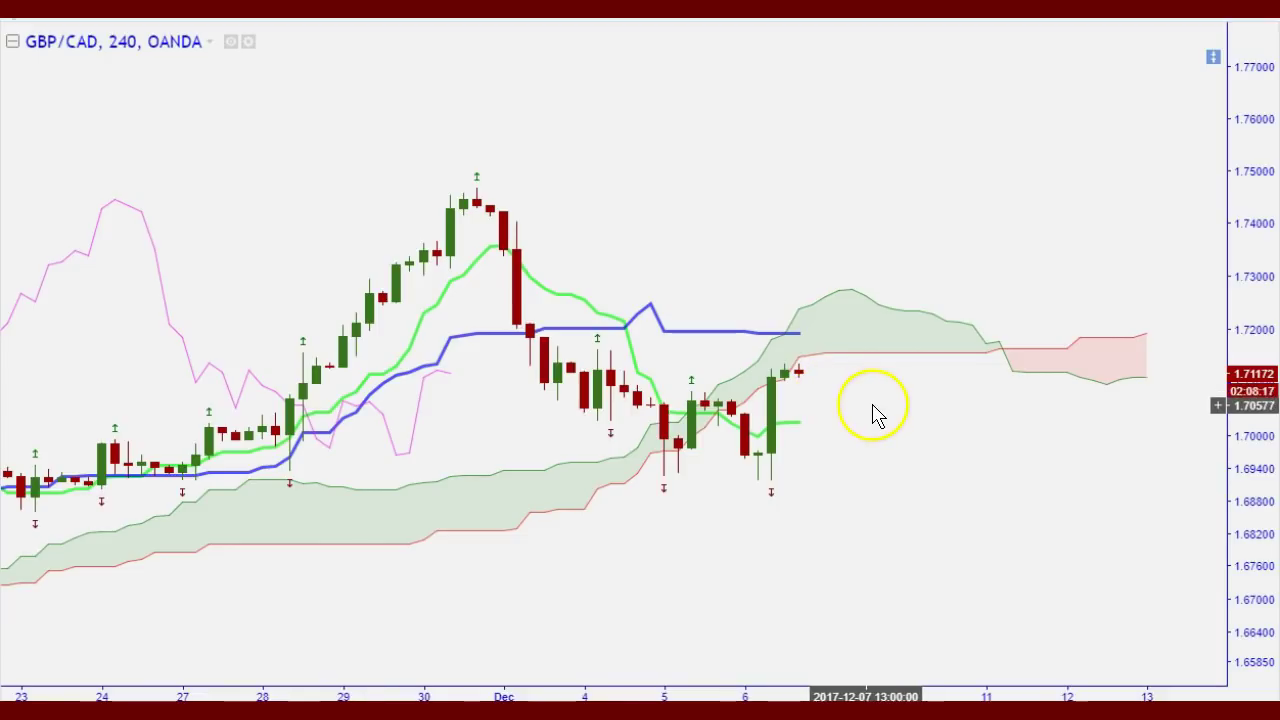
scroll(866, 410, up, 1)
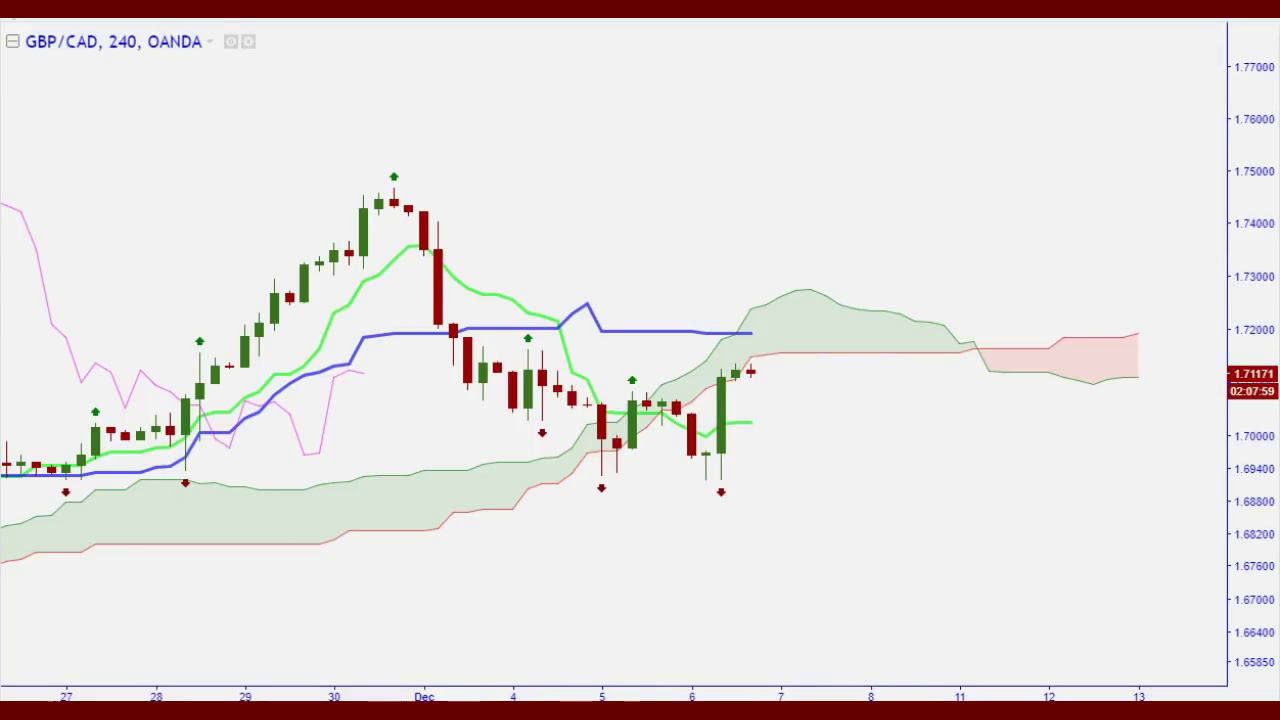
Step: Check GBP/CAD on the daily timeframe, return to the 240-minute chart and view its candles since mid-November
key(d)
key(Return)
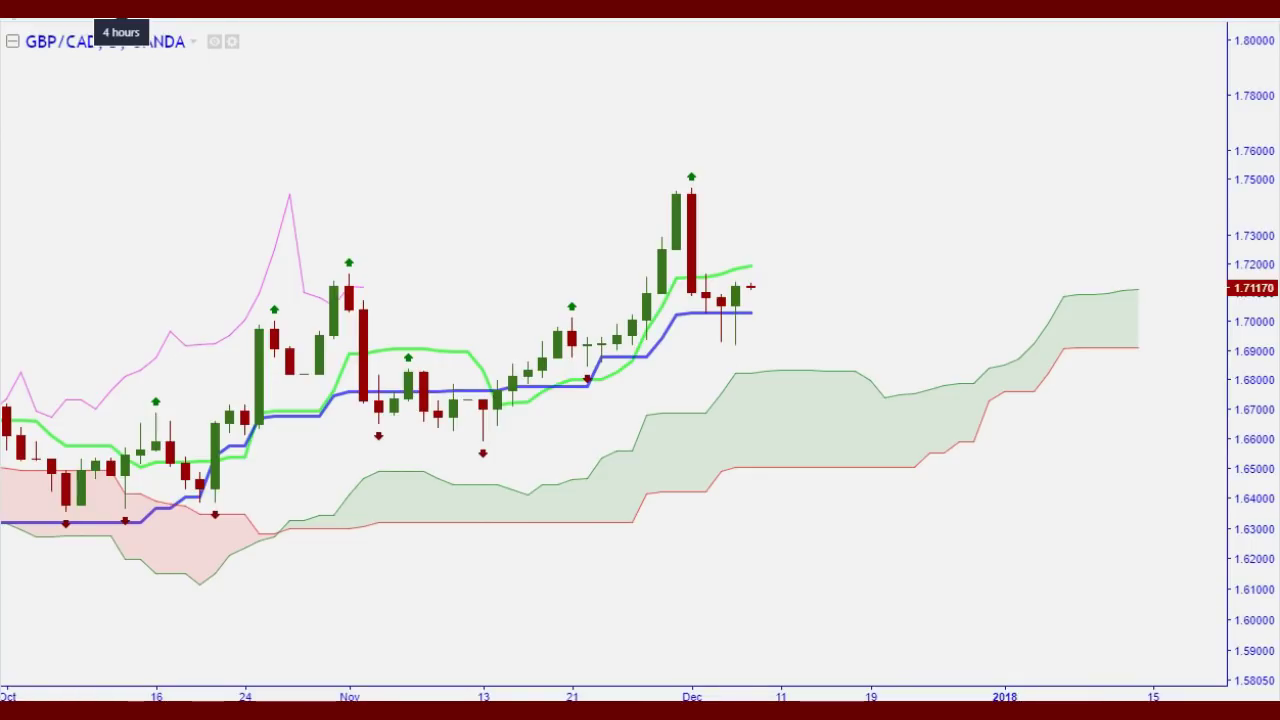
click(120, 12)
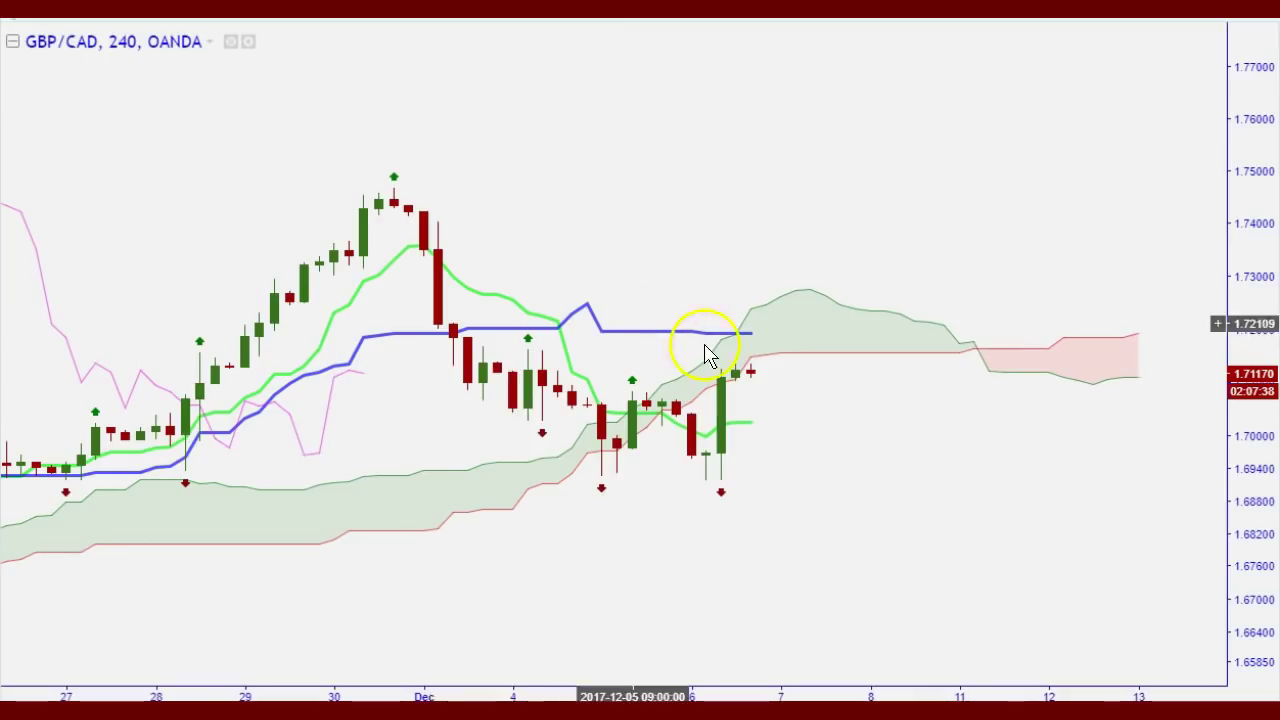
scroll(766, 395, down, 5)
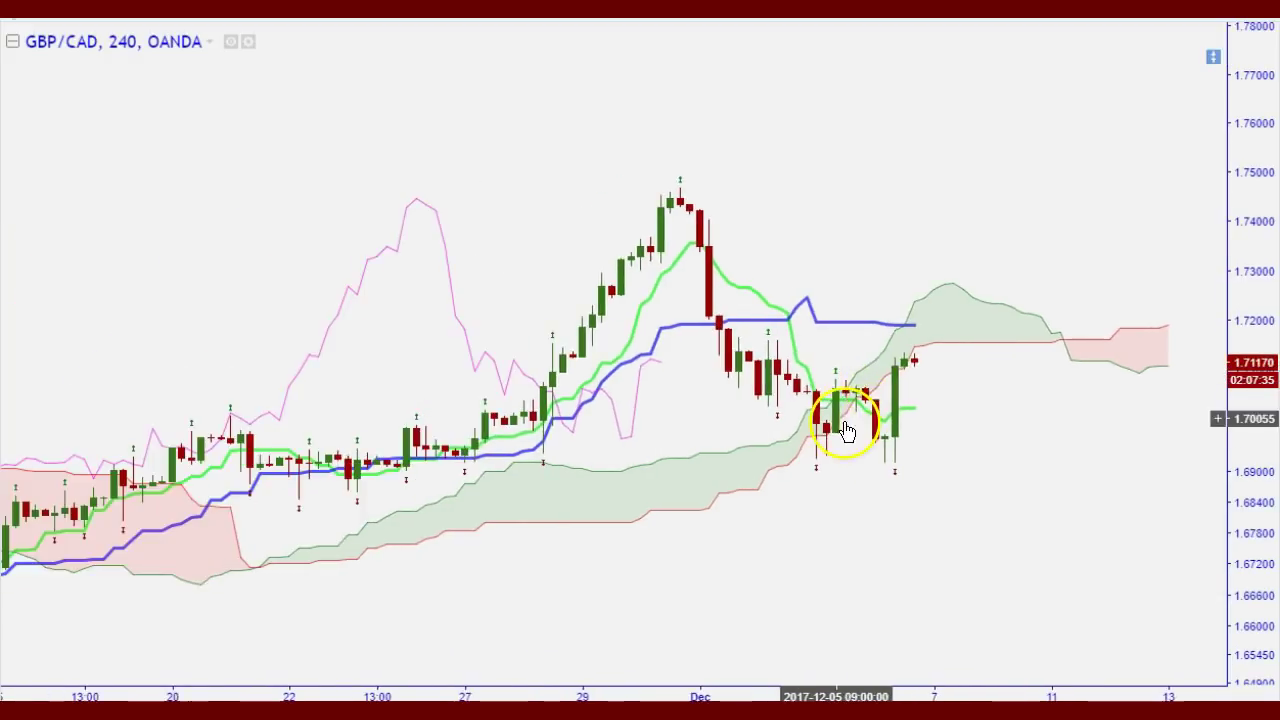
scroll(846, 430, down, 3)
drag(923, 486, 647, 456)
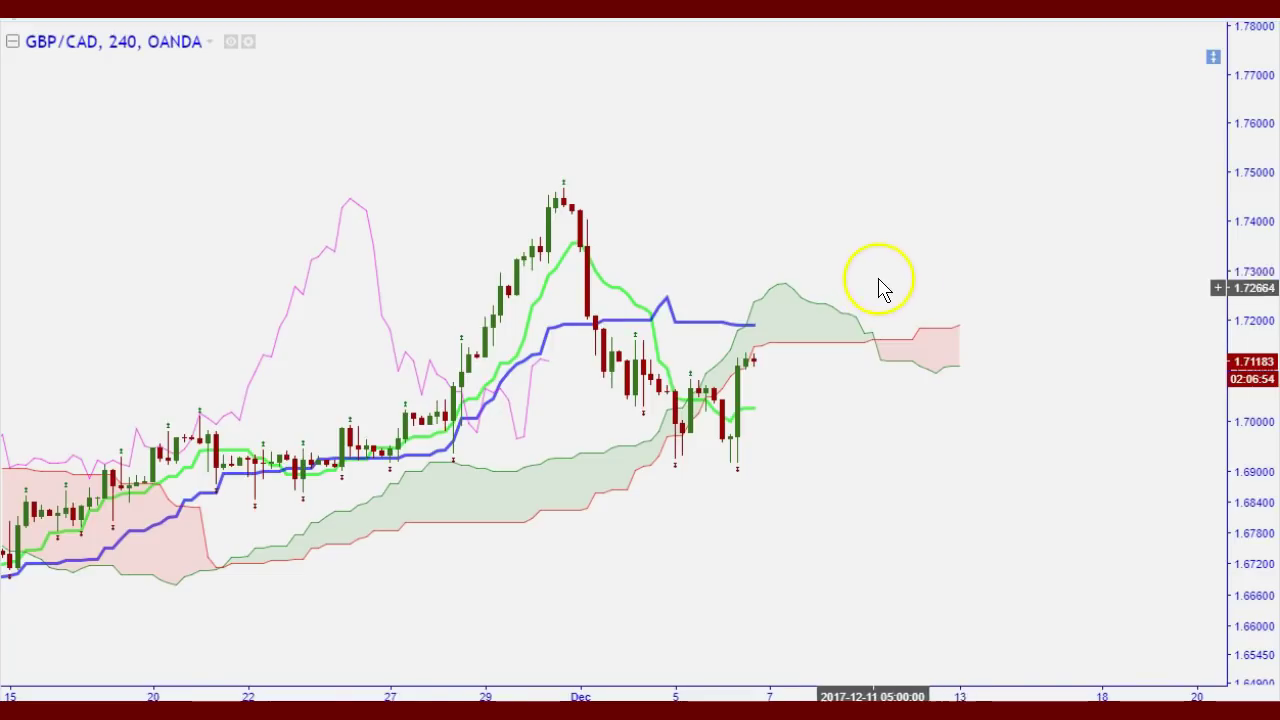
Step: Examine the newest 240-minute GBP/CAD candles against the blue line and the cloud projected to 13 December
scroll(888, 286, up, 1)
drag(790, 237, 1072, 229)
scroll(958, 244, up, 2)
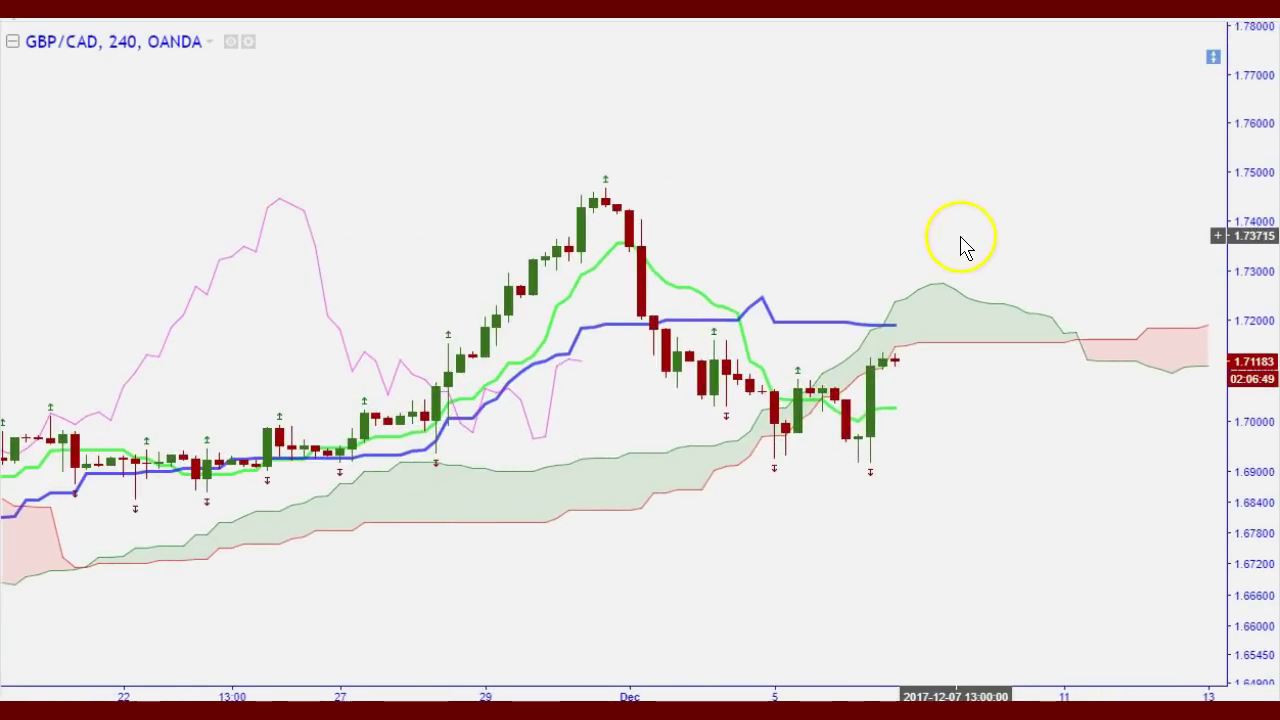
drag(949, 243, 766, 234)
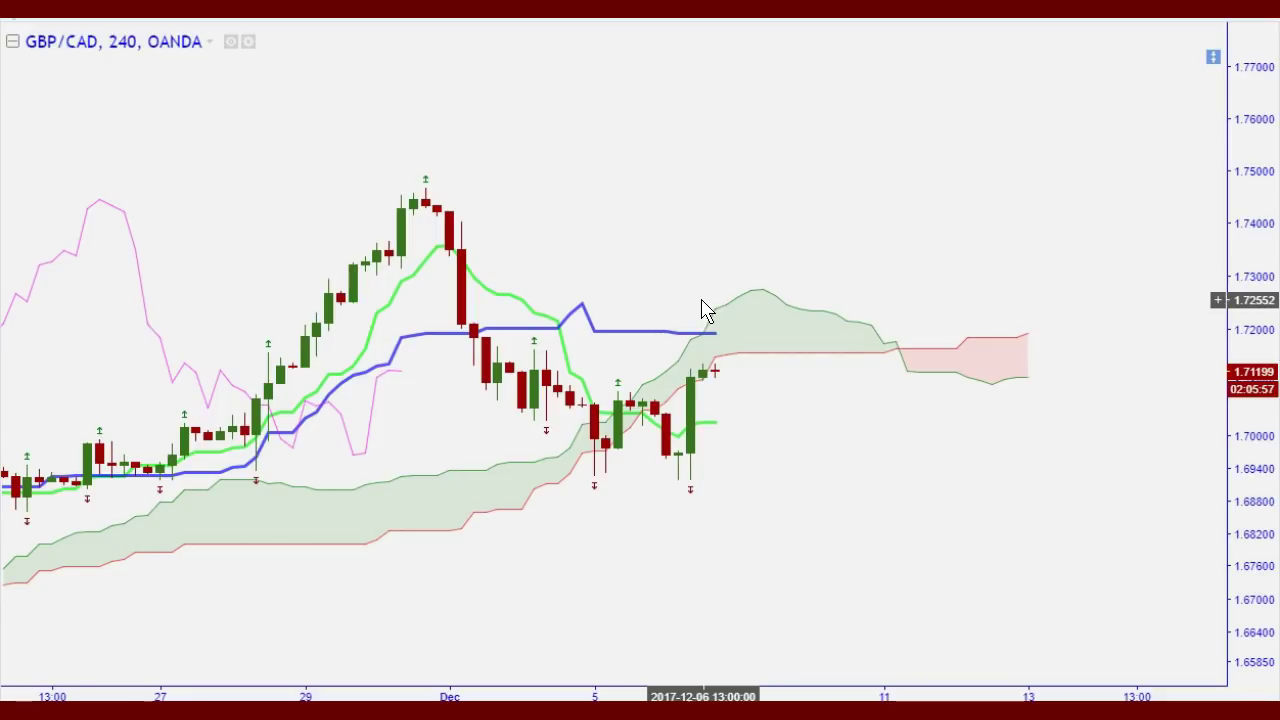
click(677, 313)
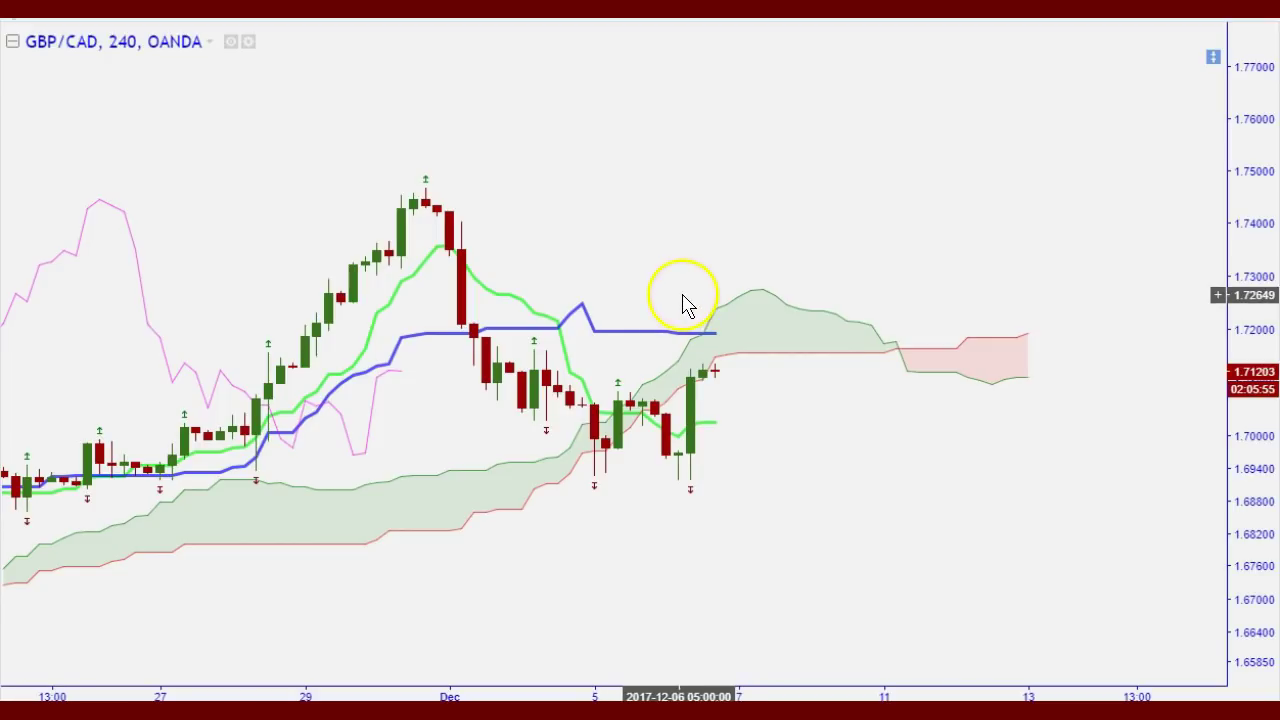
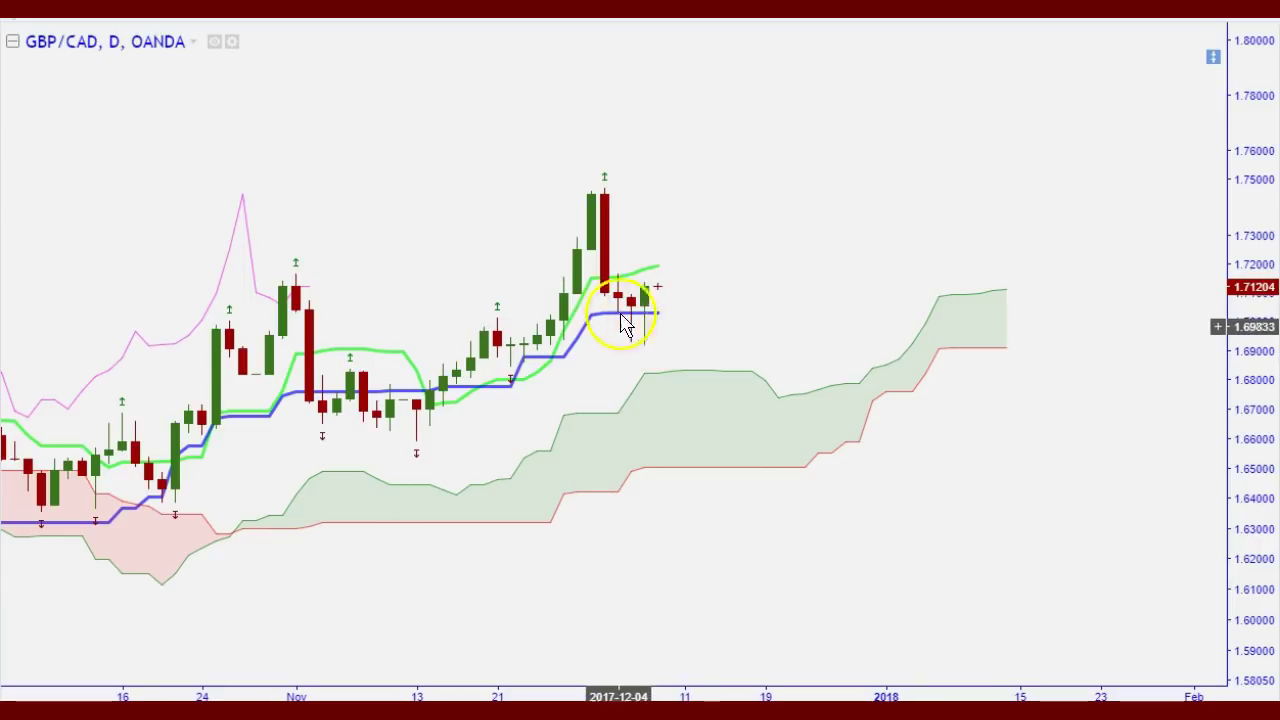
Step: Compare the early December GBP/CAD daily candles with the blue line, the cloud and the price action since August
scroll(695, 320, down, 4)
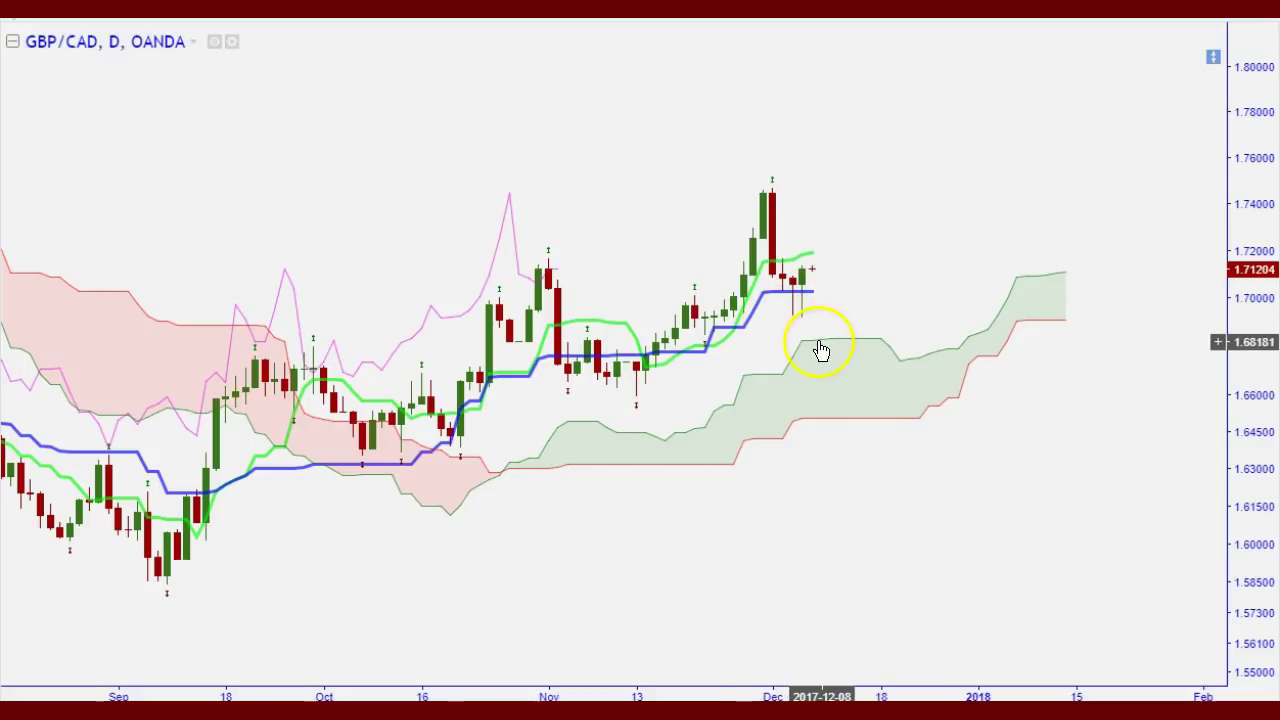
scroll(820, 350, down, 1)
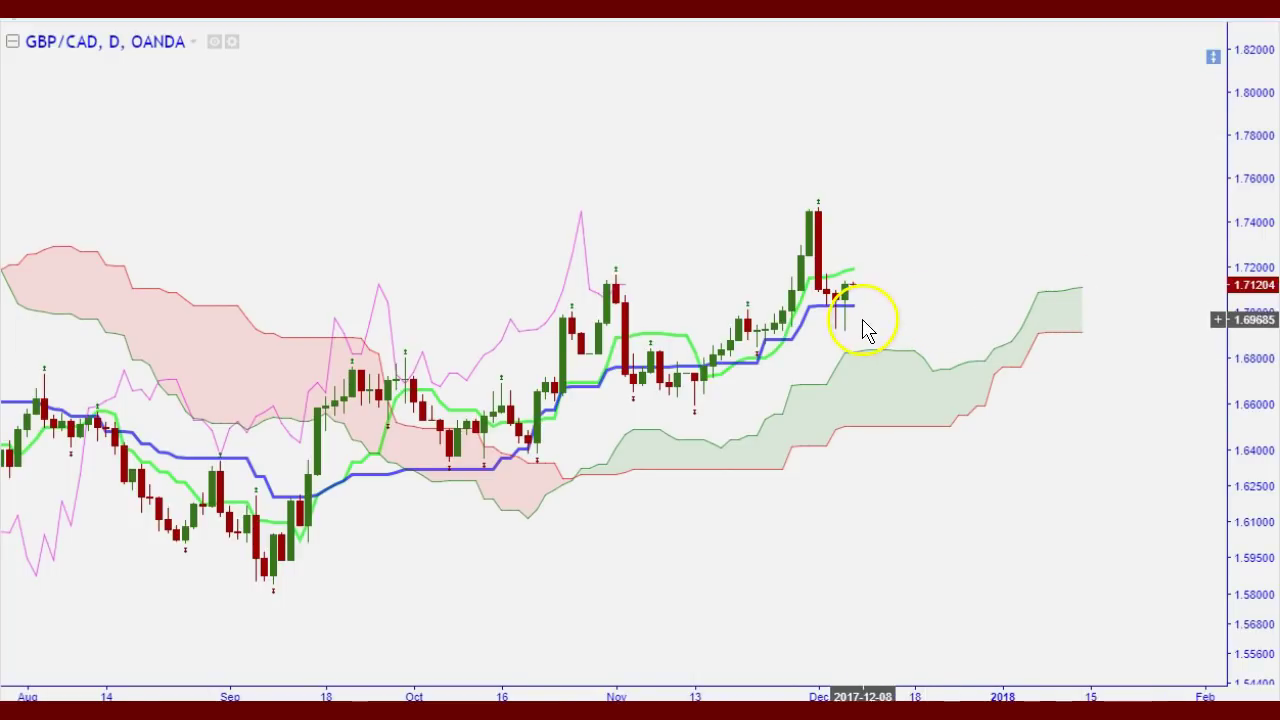
scroll(863, 326, up, 2)
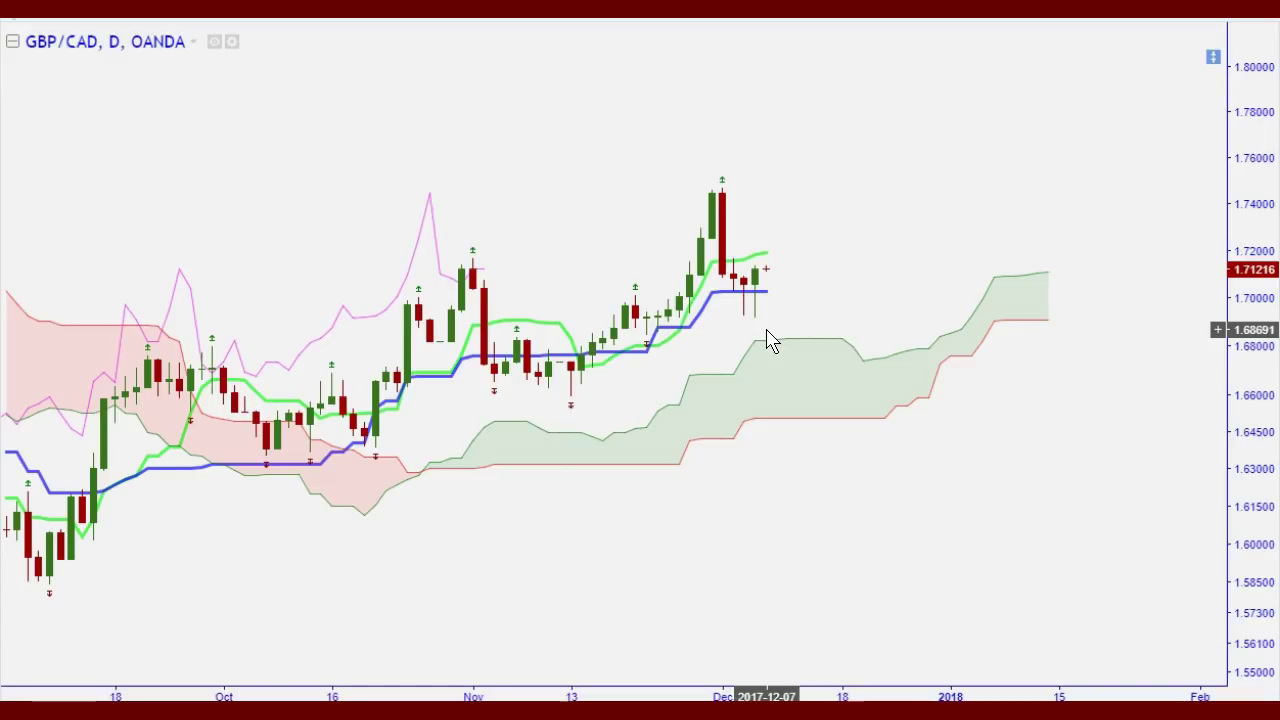
drag(651, 271, 566, 277)
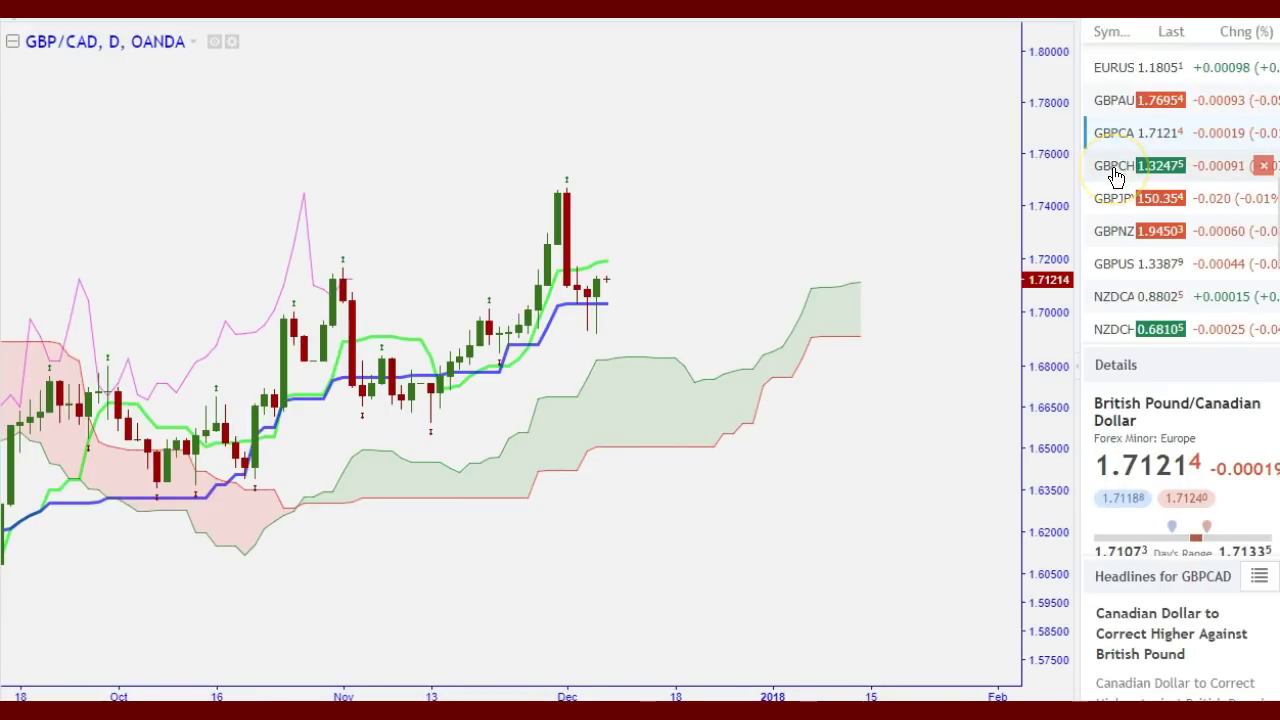
Step: Open the GBP/CHF daily chart from the watchlist and review its price action back to April
click(1116, 170)
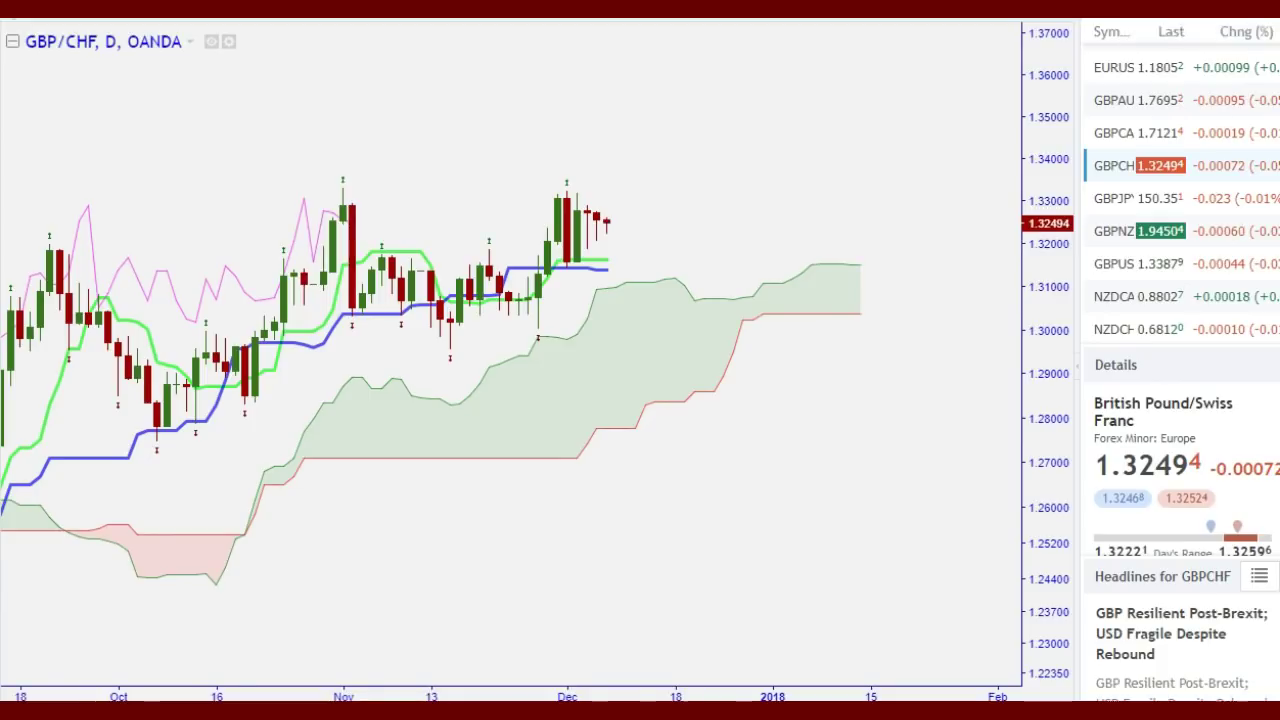
scroll(945, 205, down, 1)
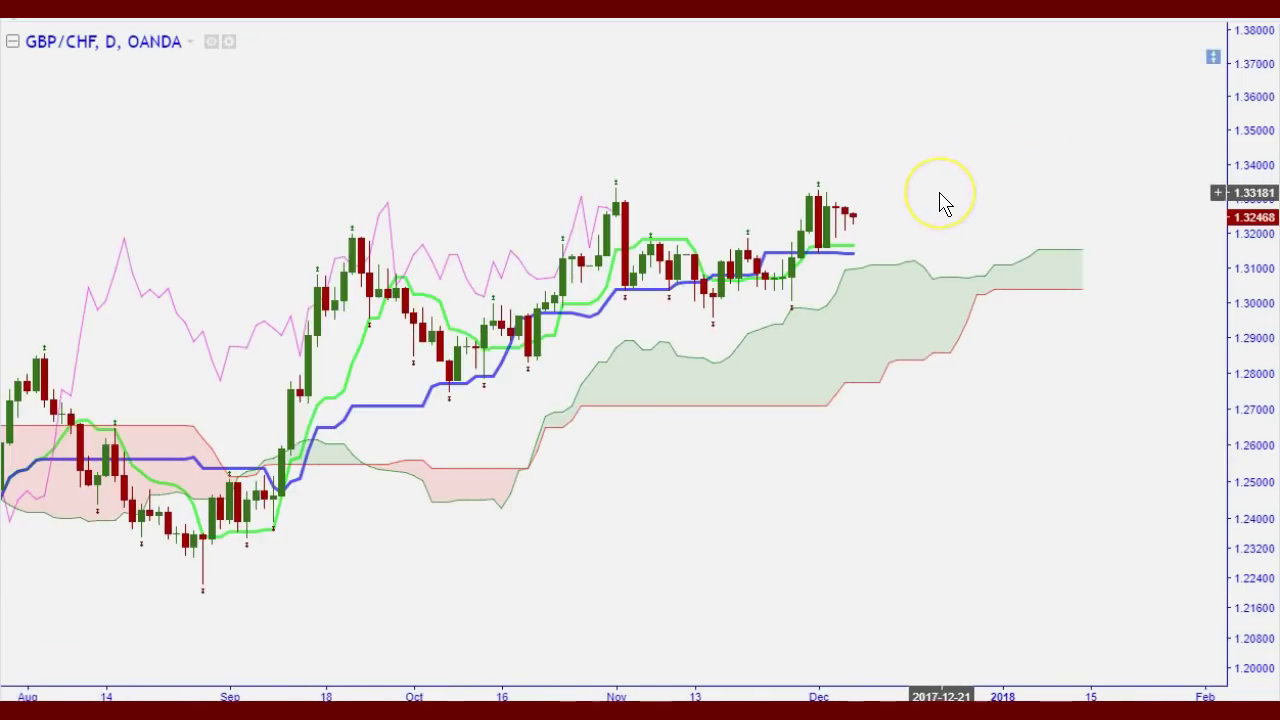
scroll(945, 205, down, 3)
click(612, 412)
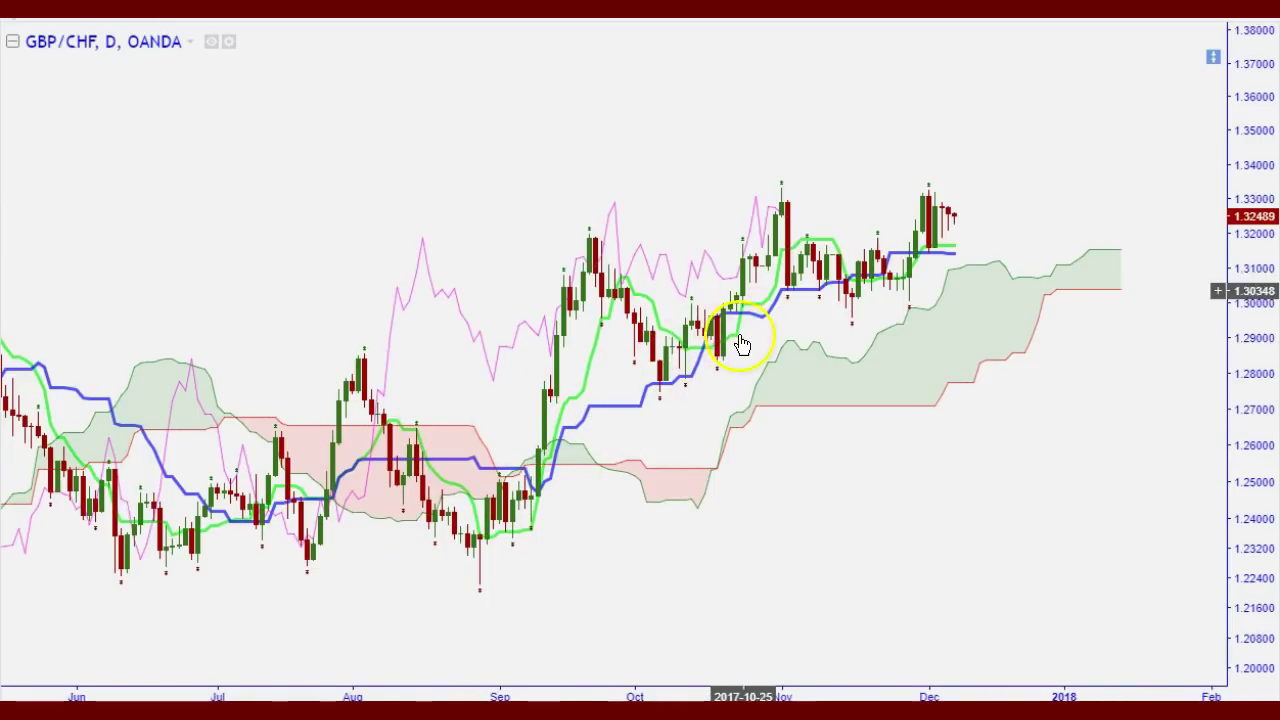
scroll(614, 343, down, 3)
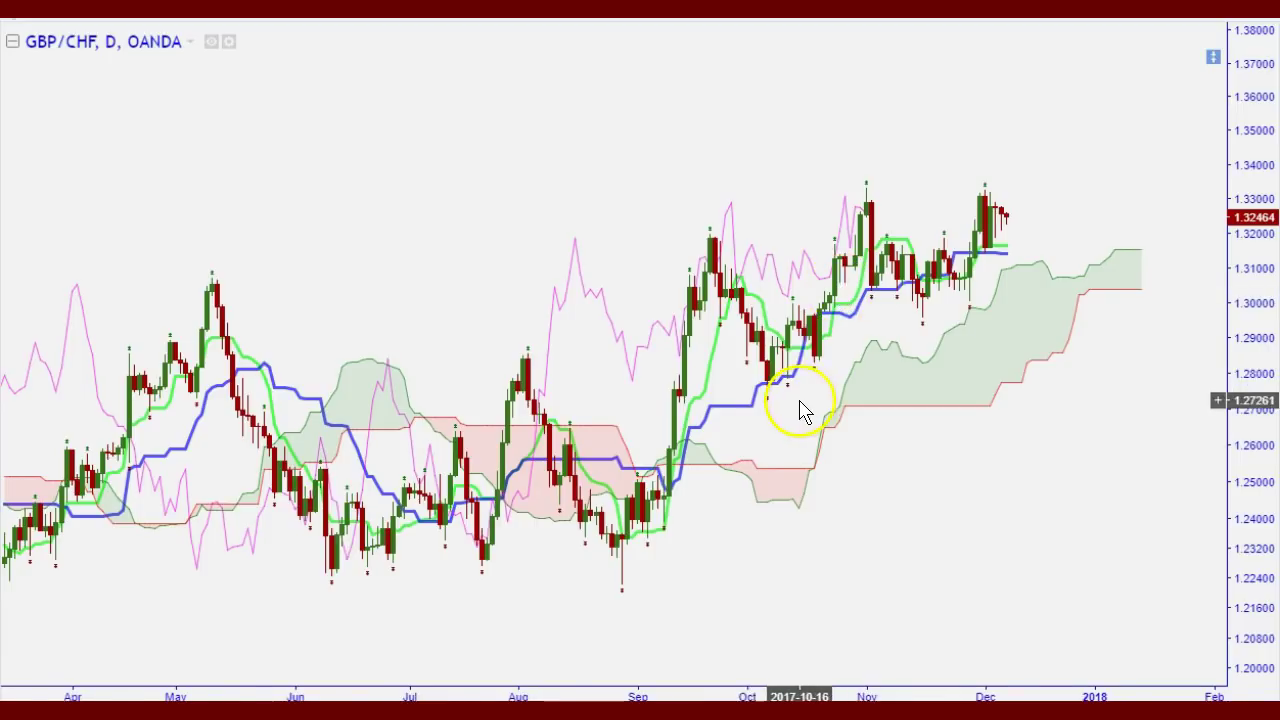
Step: Inspect the GBP/CHF daily candles from September to early December against the green and blue Ichimoku lines
scroll(643, 440, up, 2)
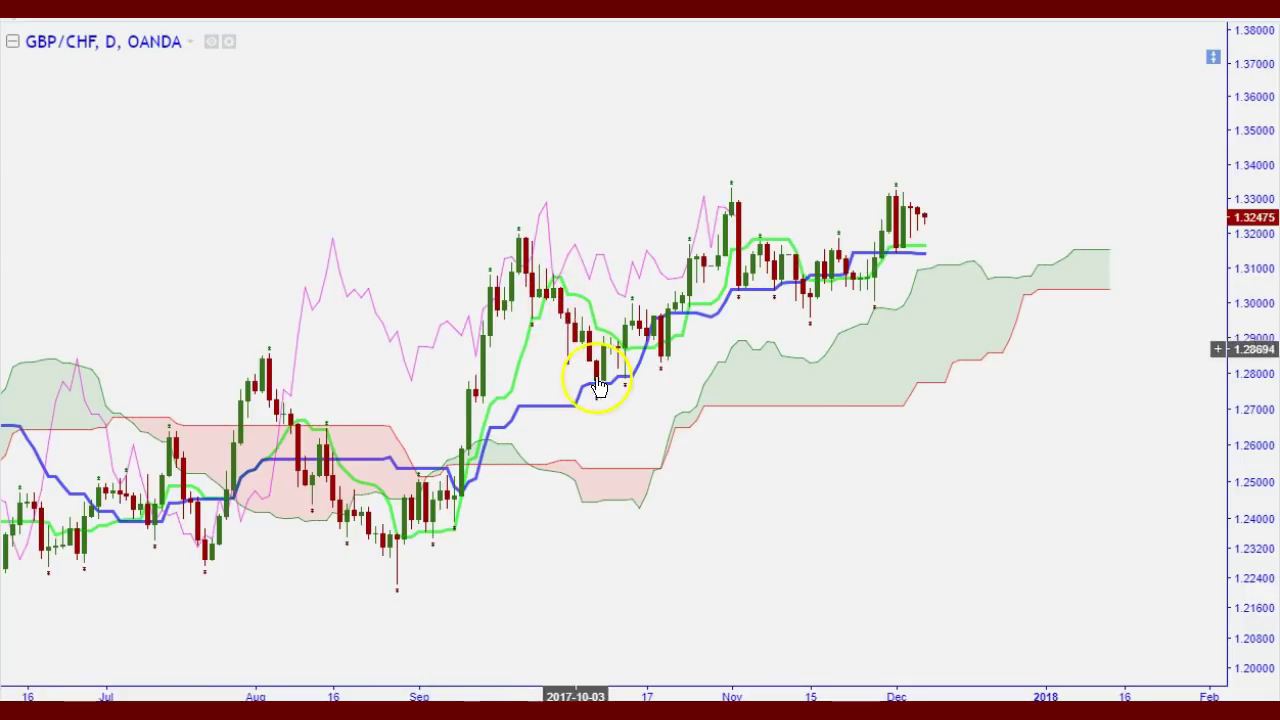
scroll(600, 410, up, 2)
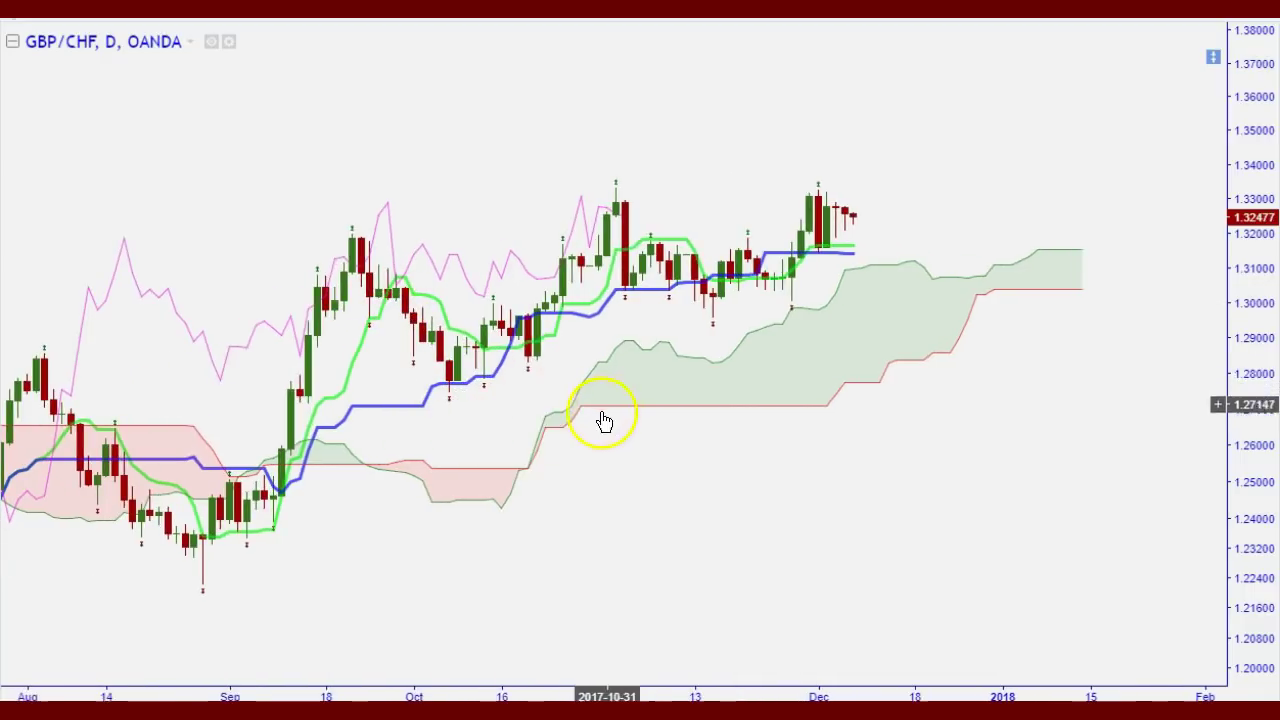
drag(500, 415, 763, 420)
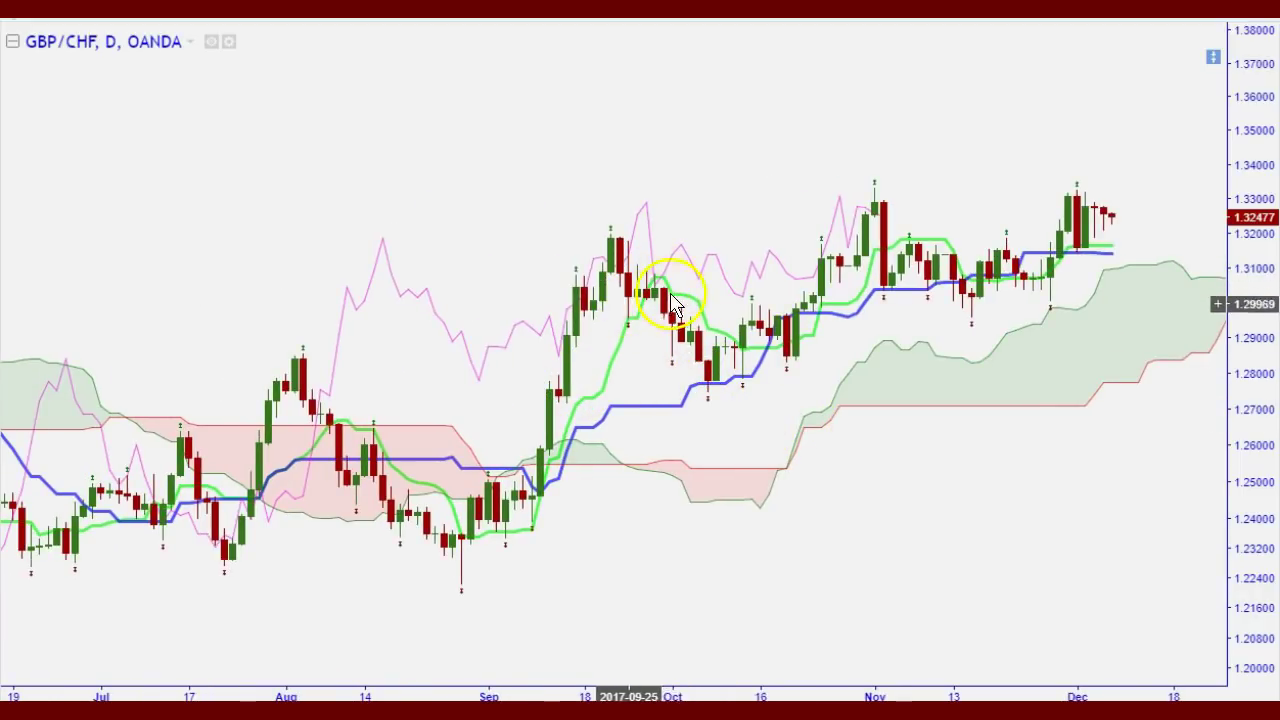
scroll(671, 357, up, 2)
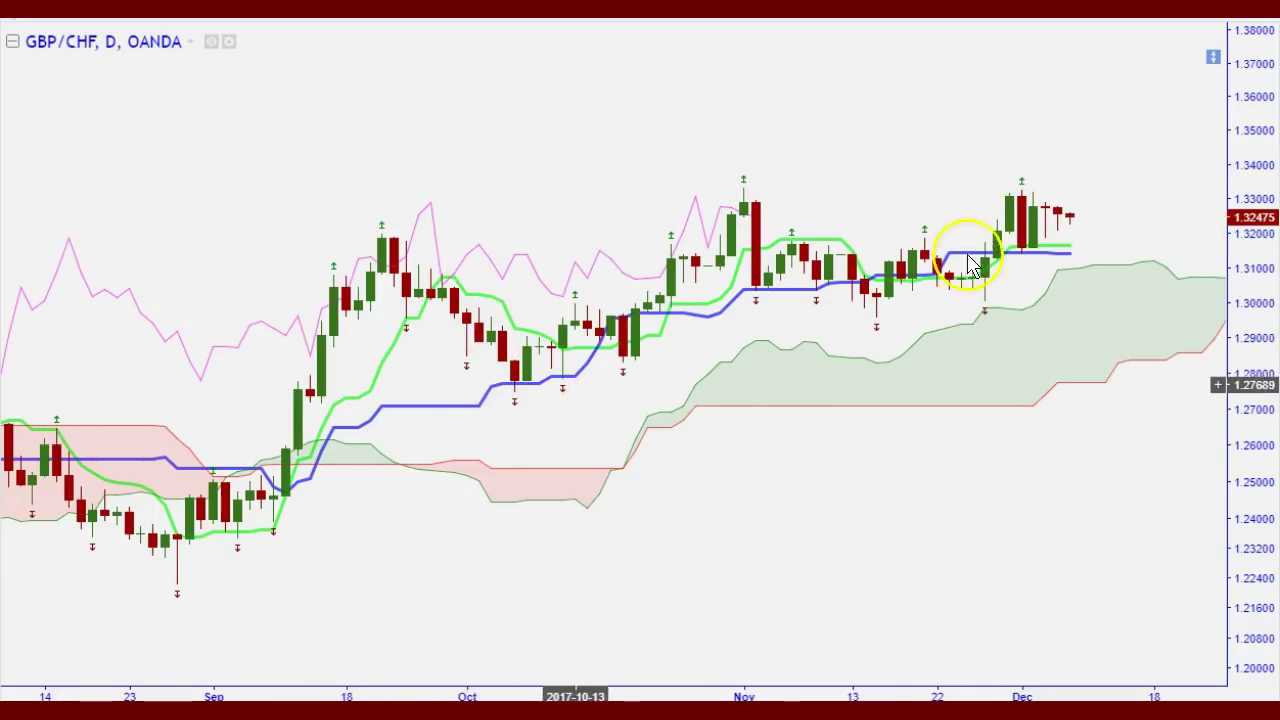
drag(666, 229, 568, 288)
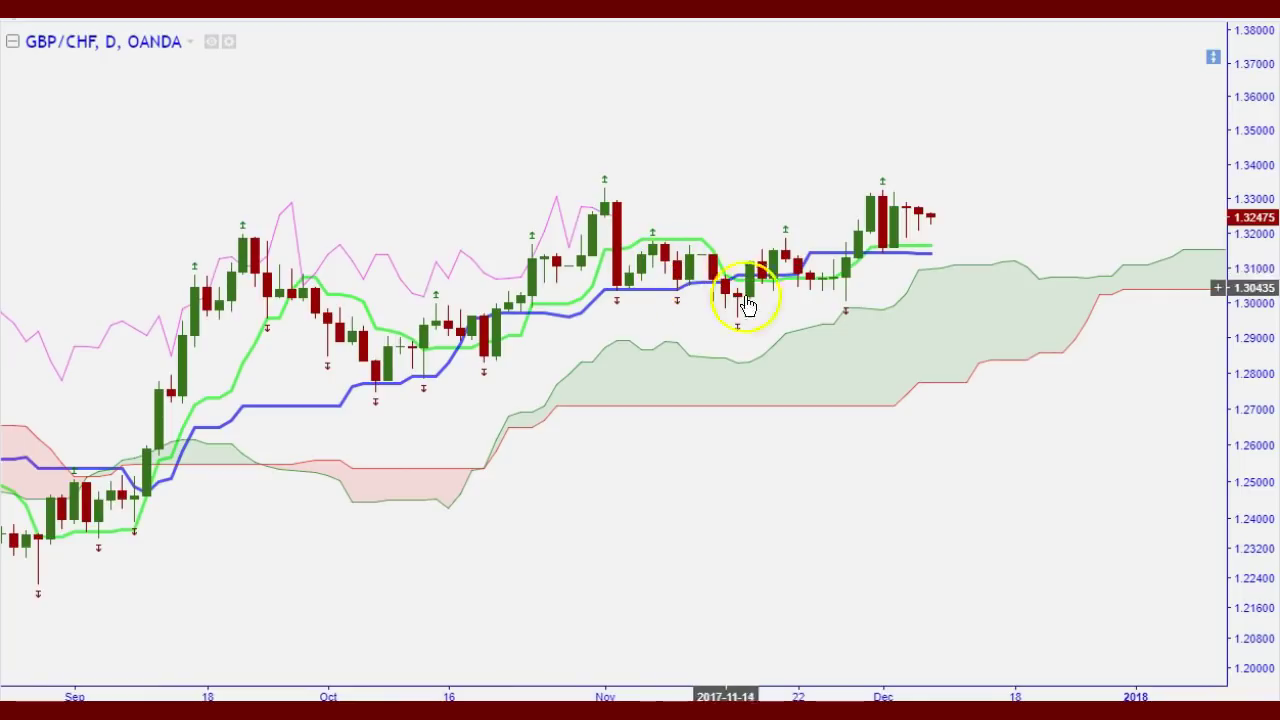
scroll(766, 217, right, 5)
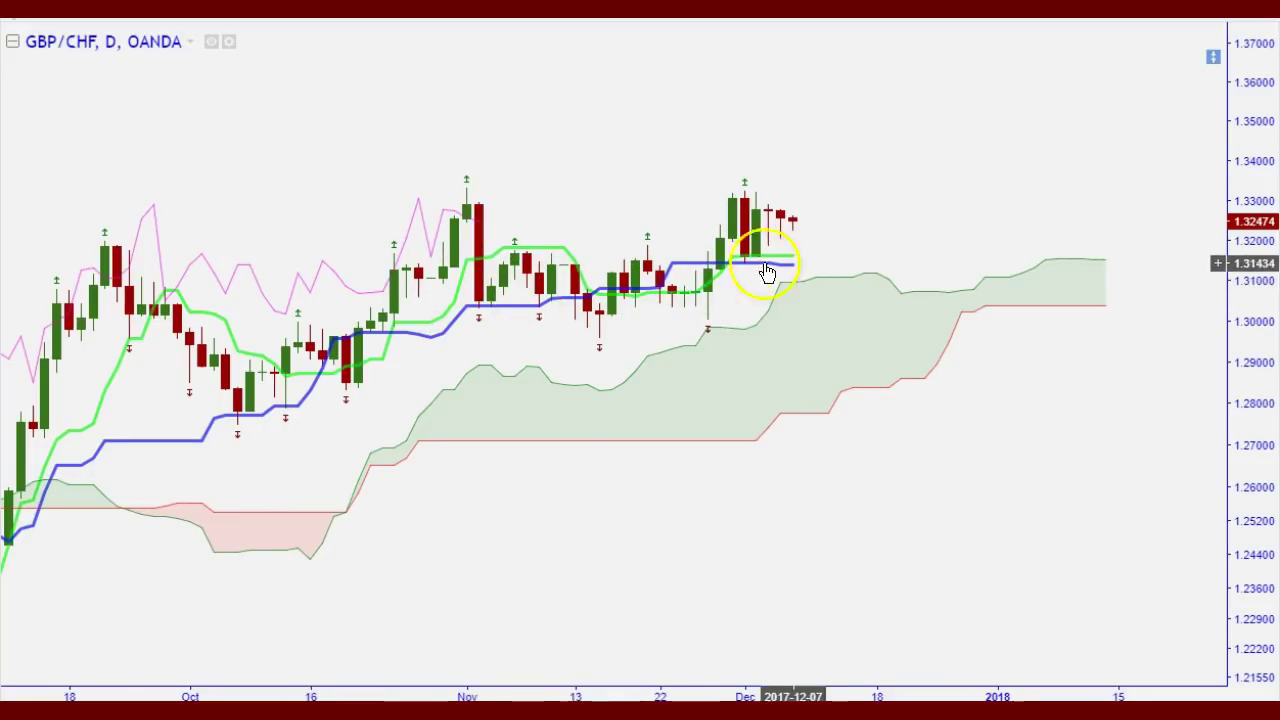
Step: Draw horizontal lines on GBP/CHF at the 1 November high, 1.33300, and near the mid-November lows at 1.30121
scroll(527, 258, down, 5)
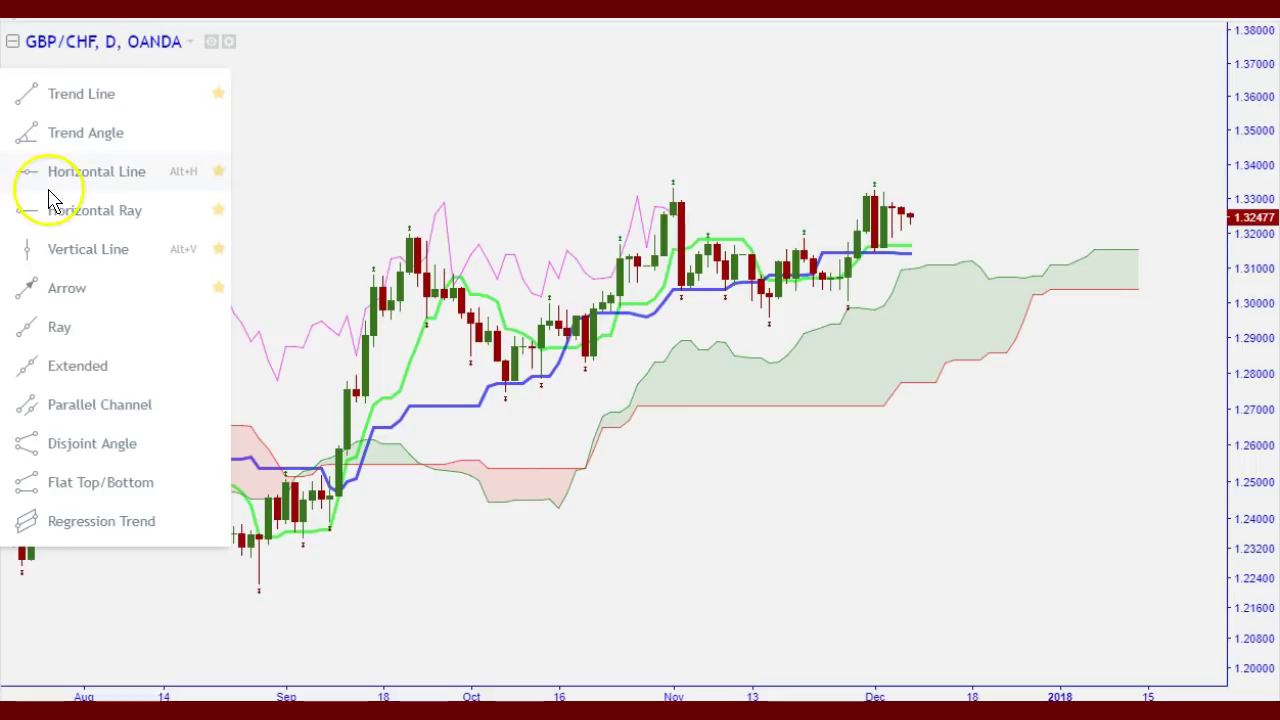
click(58, 178)
mouse_move(630, 212)
mouse_down()
mouse_move(666, 186)
mouse_move(678, 194)
mouse_up()
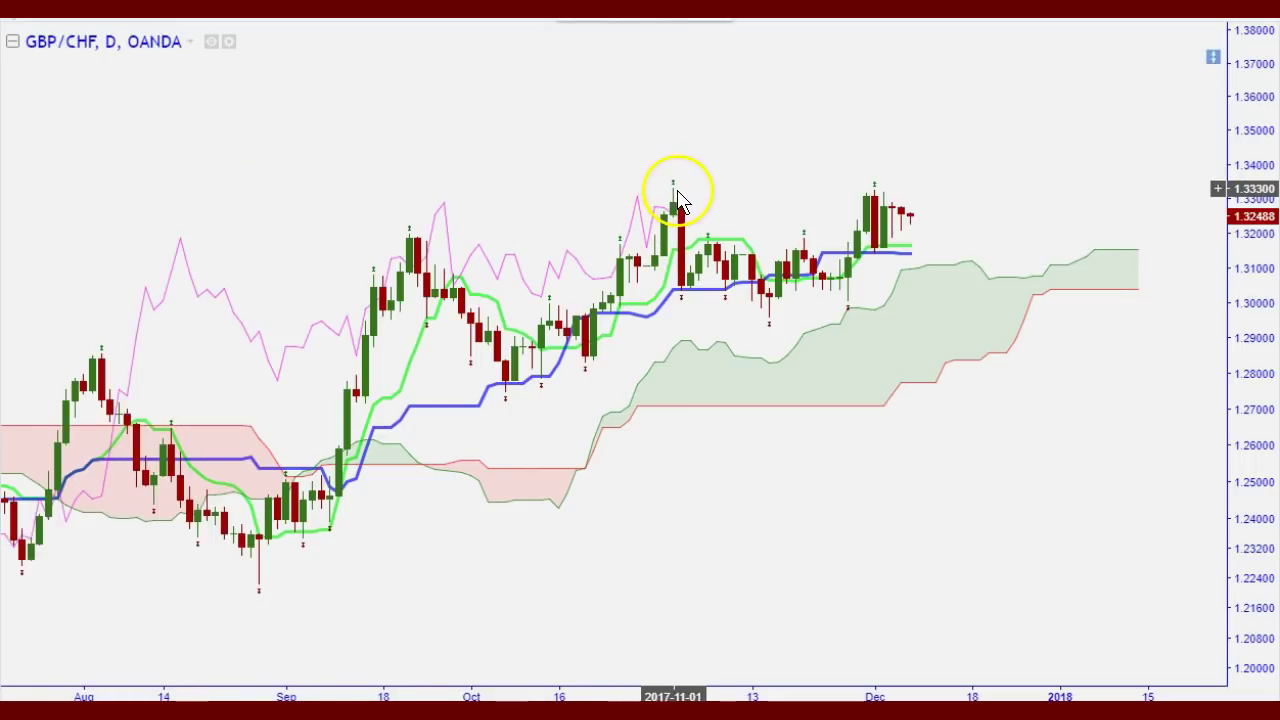
click(675, 190)
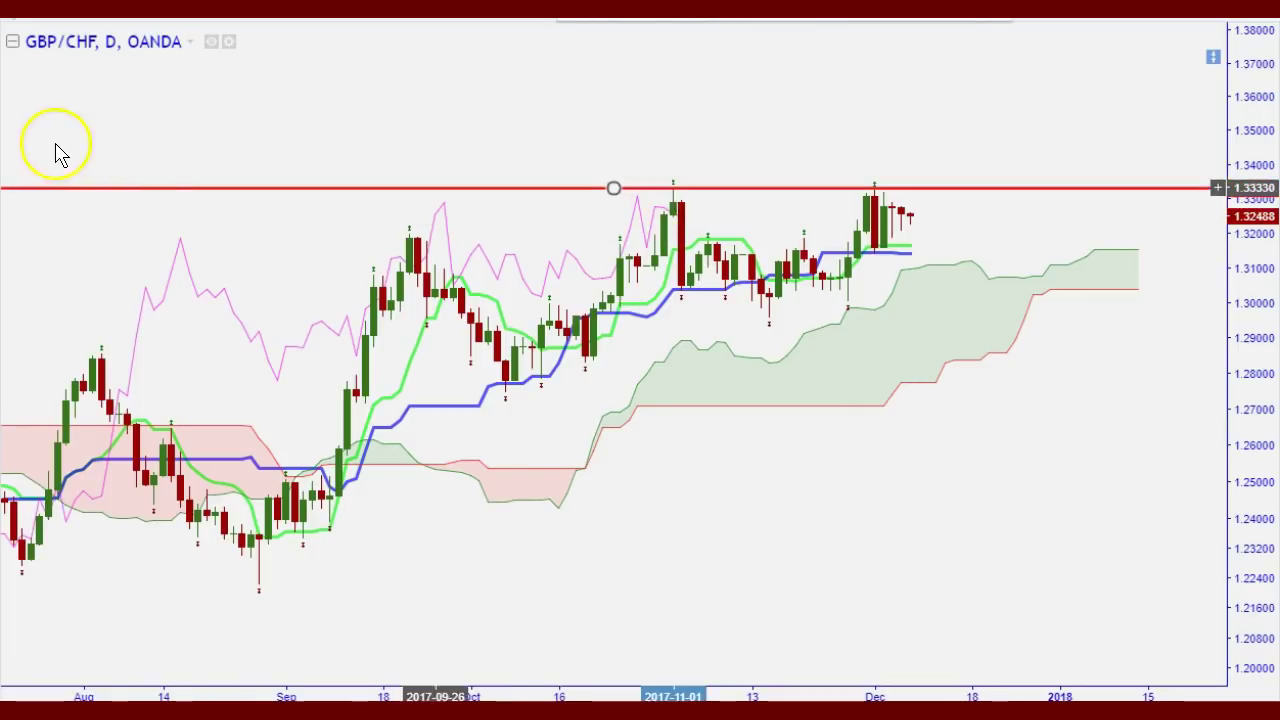
click(770, 300)
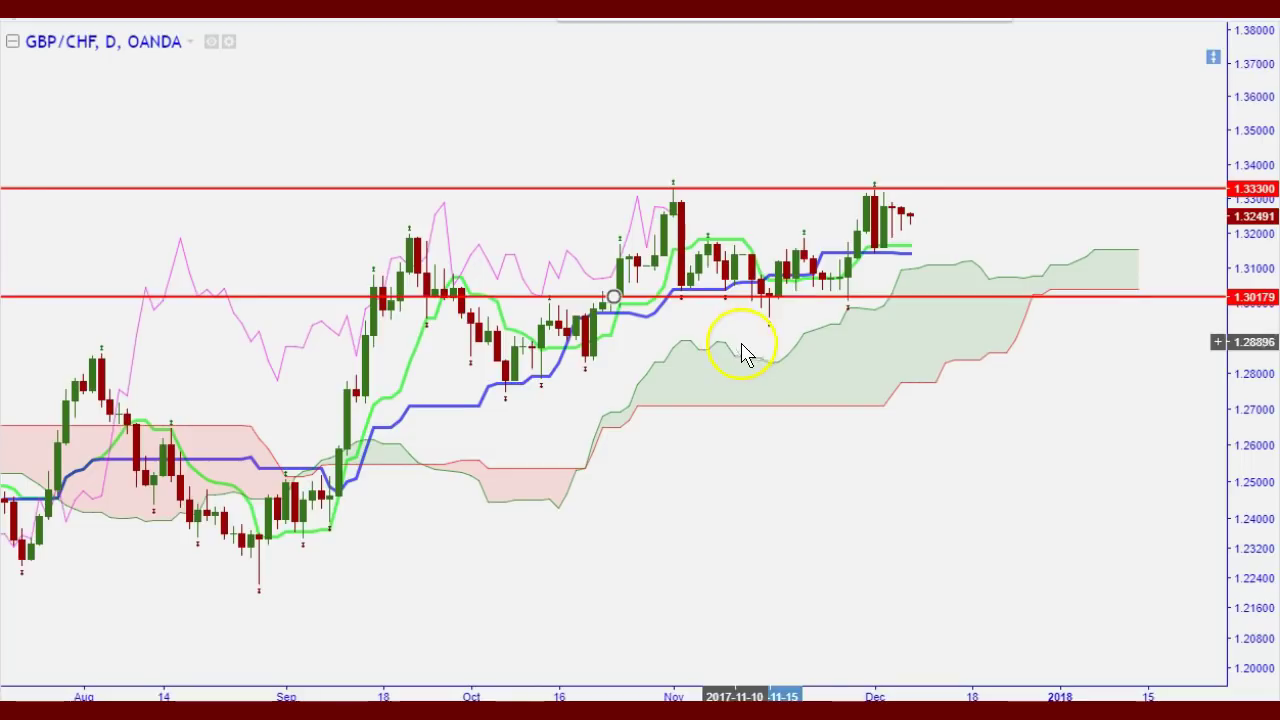
mouse_move(825, 308)
mouse_down()
mouse_move(817, 320)
mouse_move(826, 299)
mouse_up()
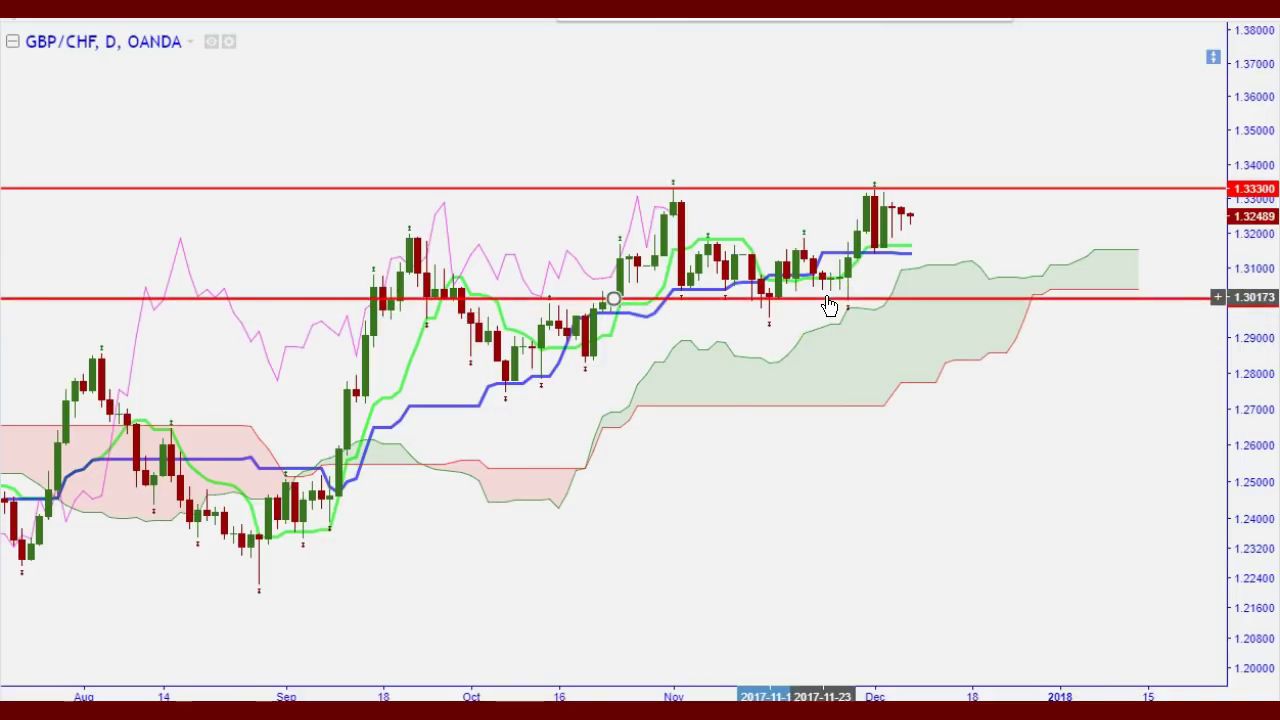
click(792, 203)
drag(795, 190, 800, 189)
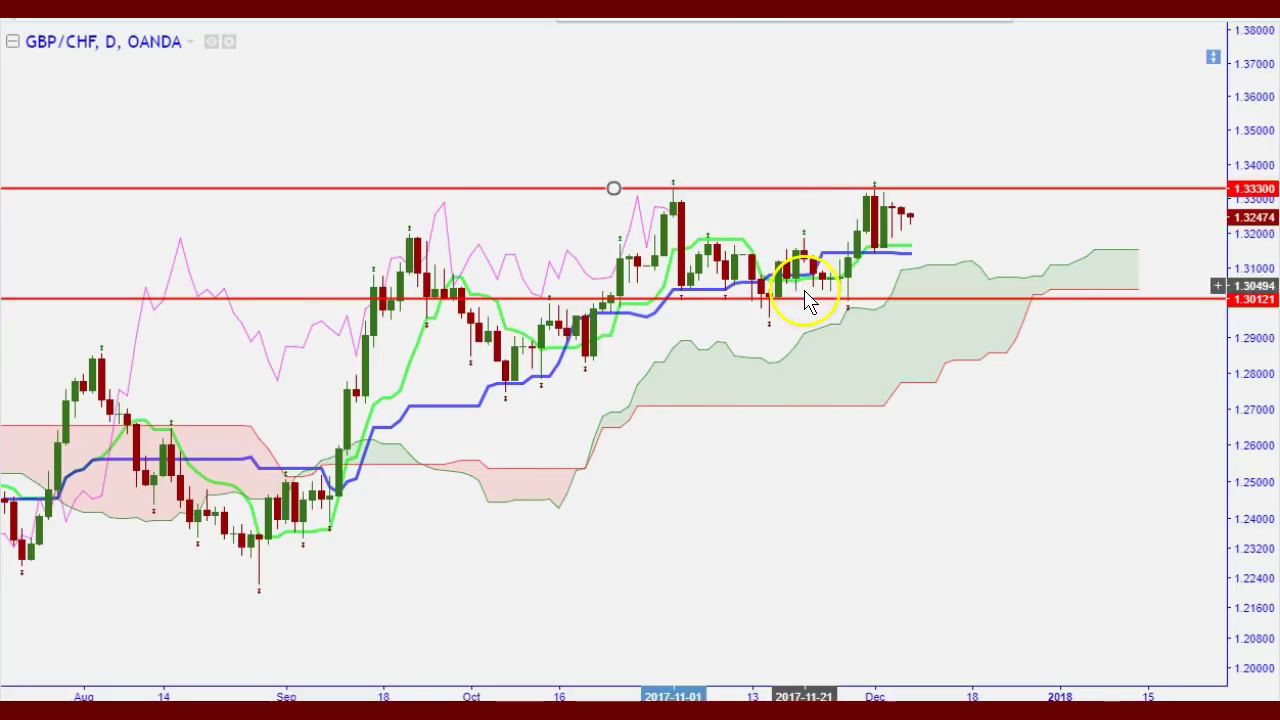
Step: Examine the November and December GBP/CHF candles between the two horizontal lines
scroll(790, 347, up, 1)
scroll(788, 352, up, 1)
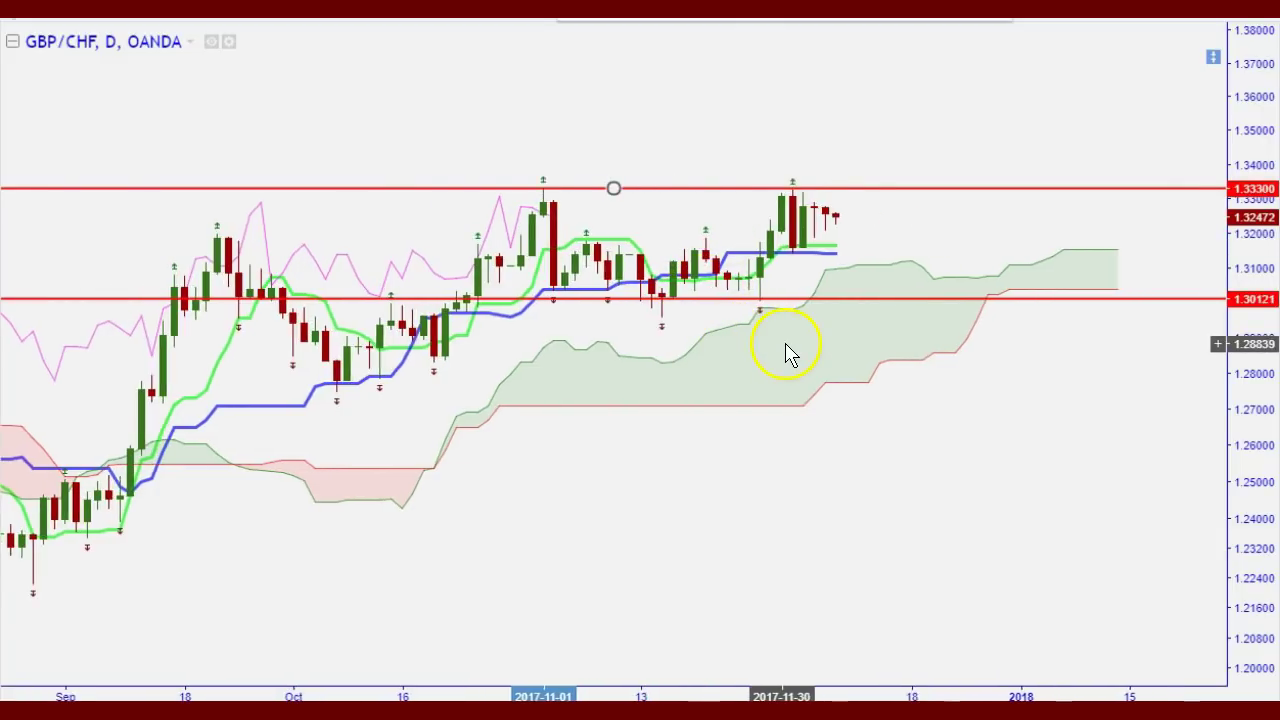
scroll(788, 352, up, 1)
scroll(786, 343, up, 1)
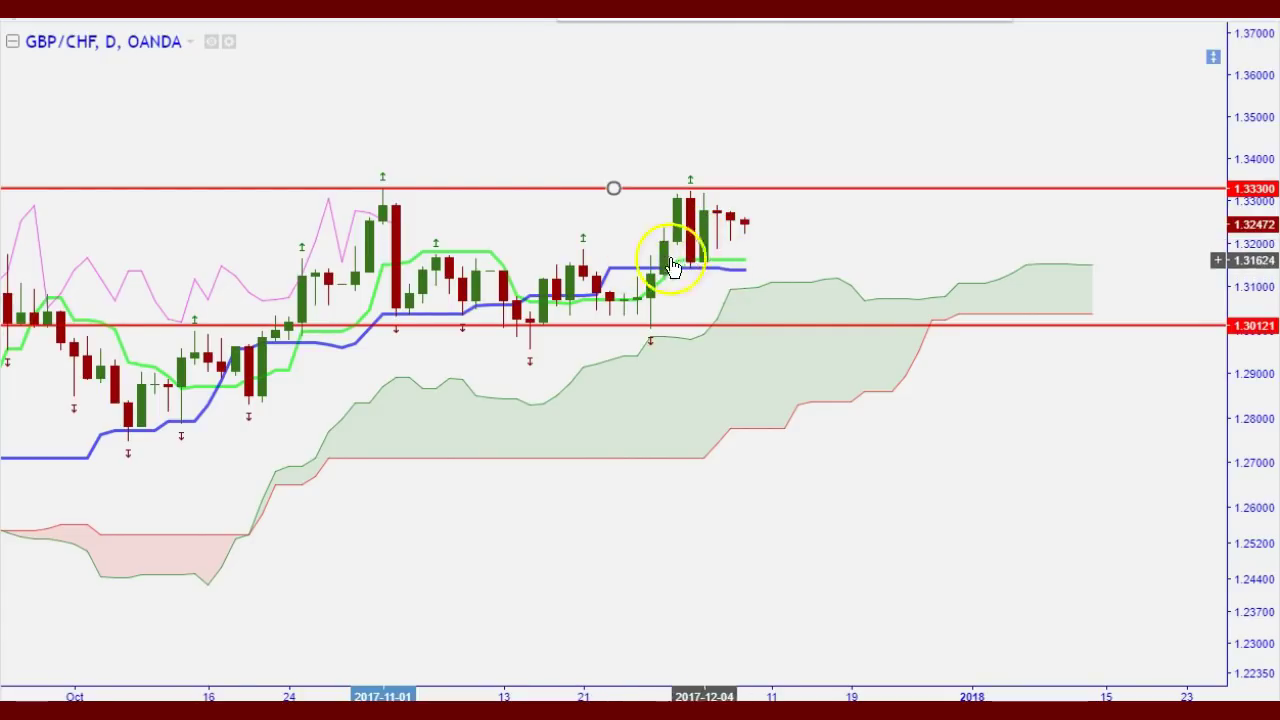
Step: Remove both horizontal lines from the GBP/CHF daily chart and focus on the early December candles
right_click(549, 190)
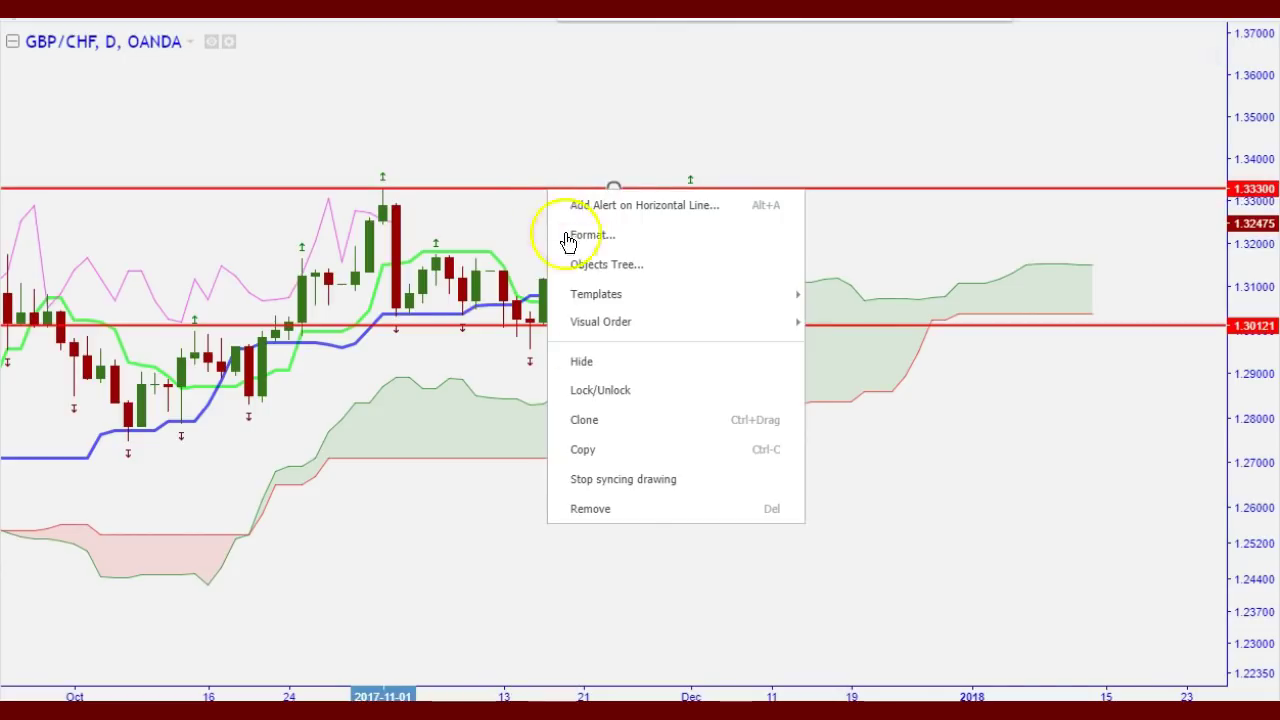
click(604, 520)
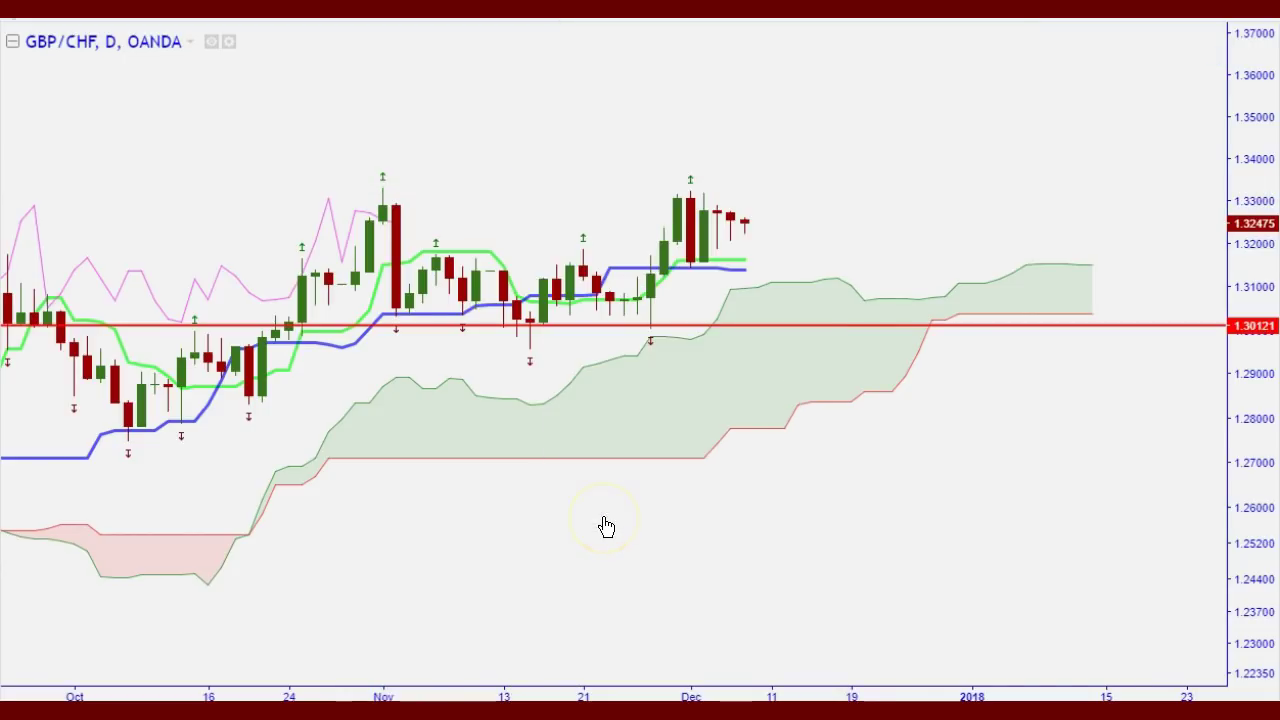
right_click(984, 328)
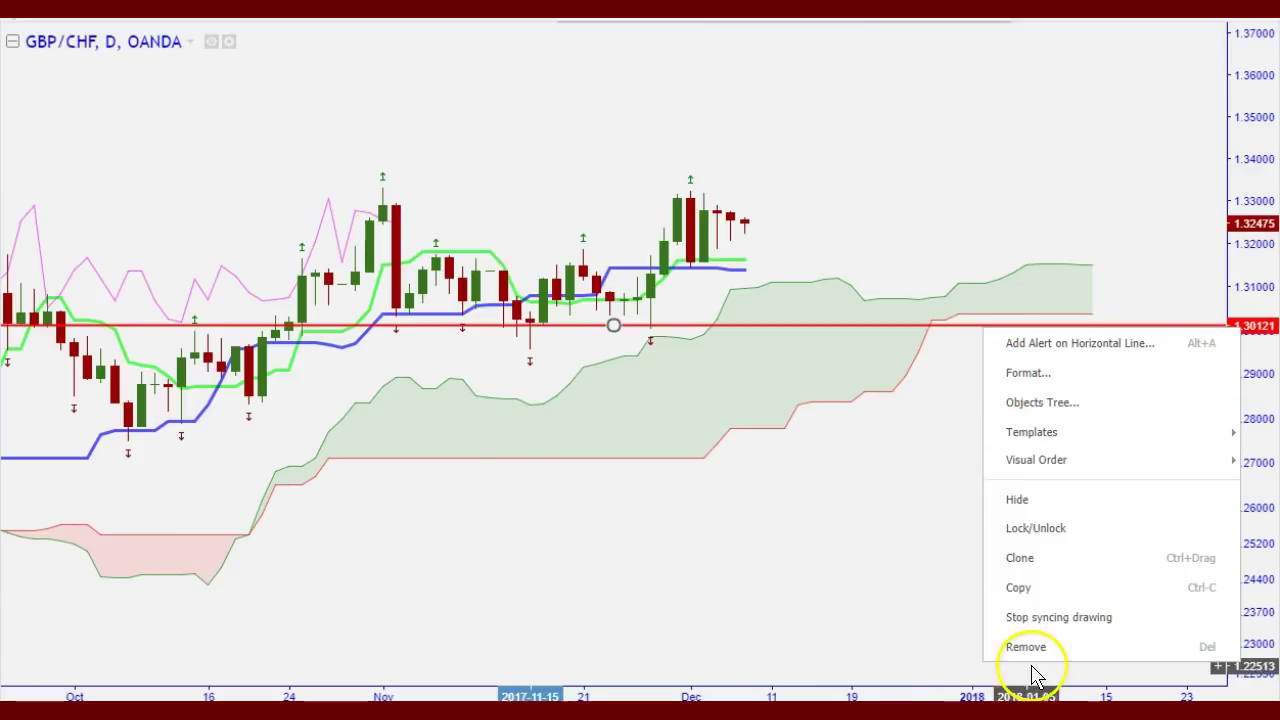
key(Delete)
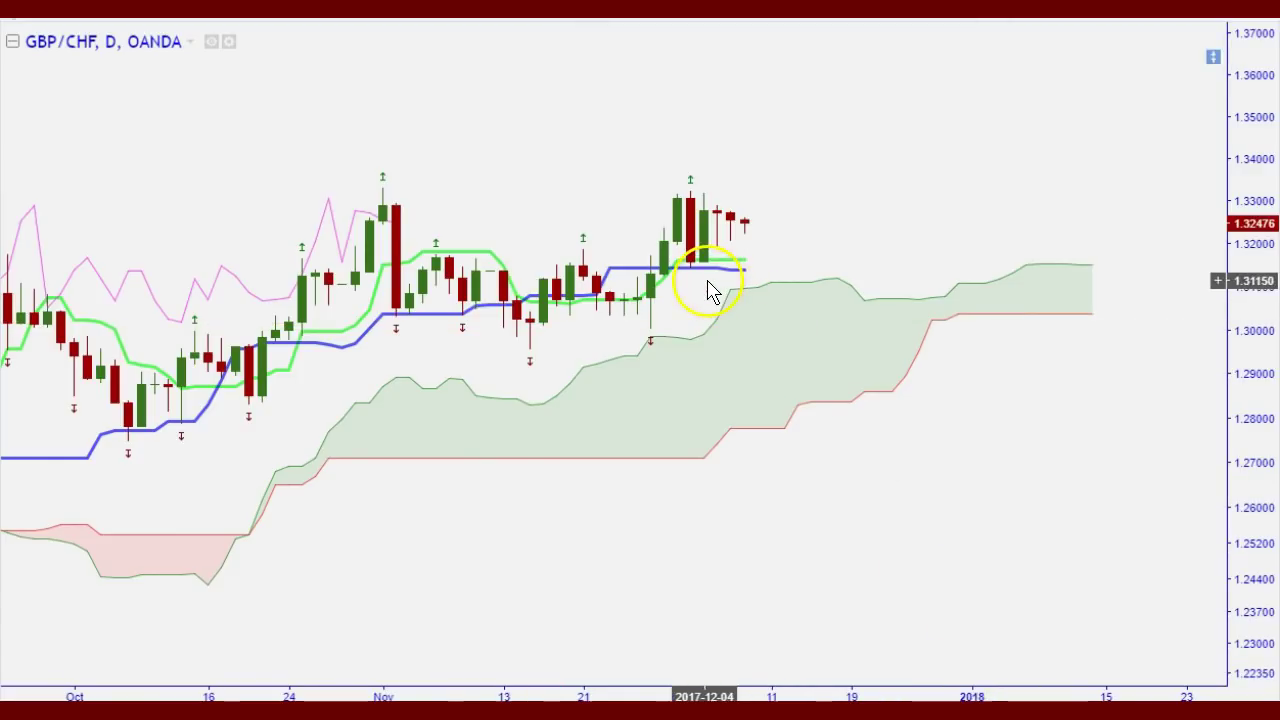
scroll(708, 289, up, 2)
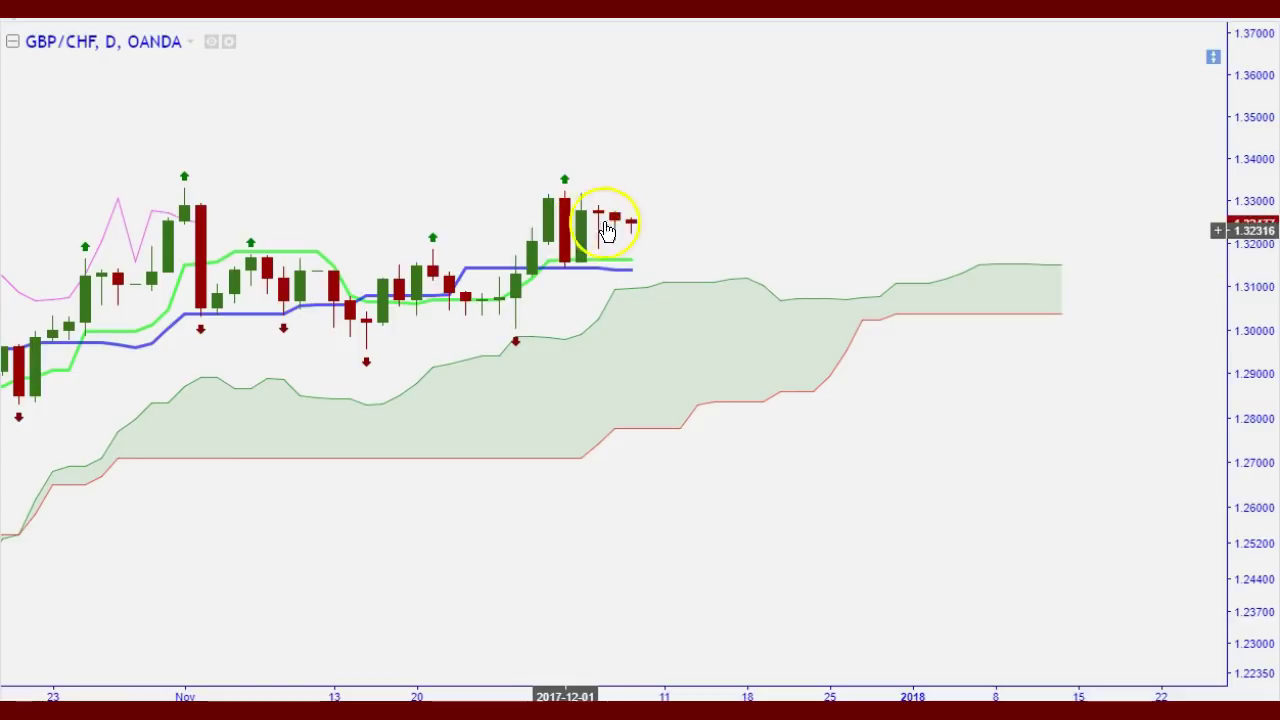
Step: Draw a horizontal line on the GBP/CHF daily chart at 1.33195, across the early November and early December highs
scroll(655, 225, down, 2)
scroll(600, 205, down, 2)
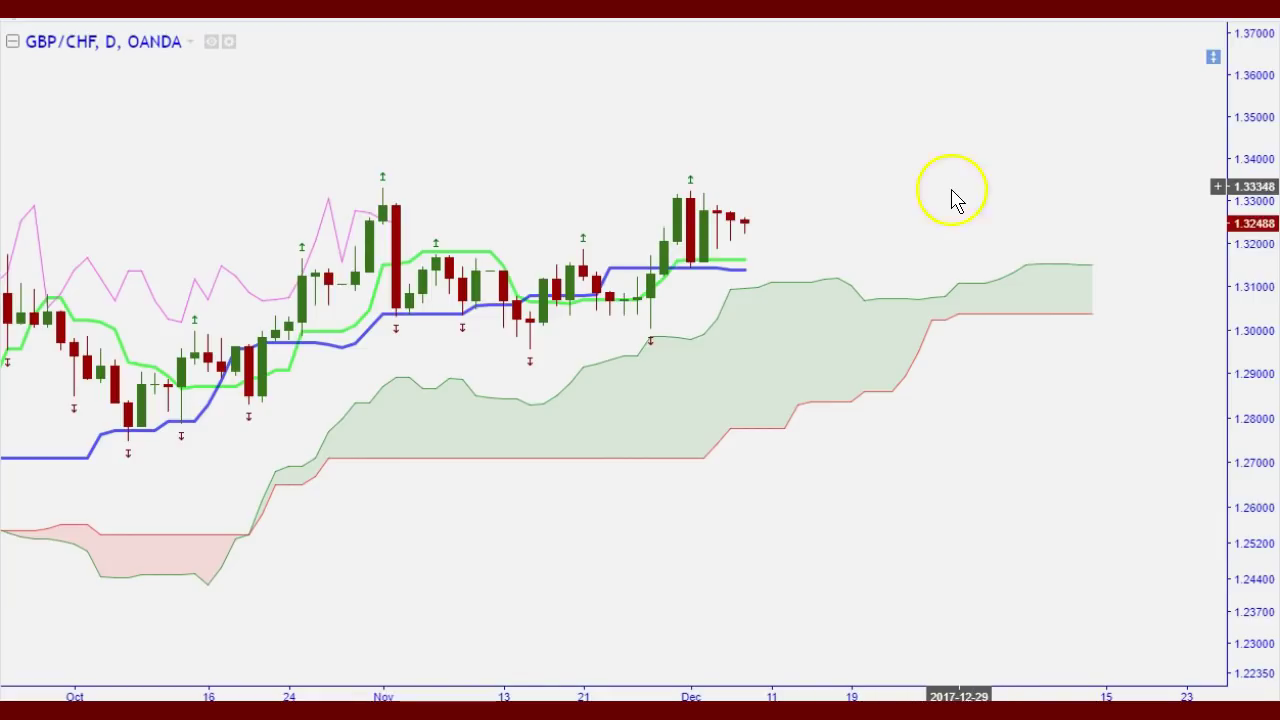
scroll(900, 210, down, 2)
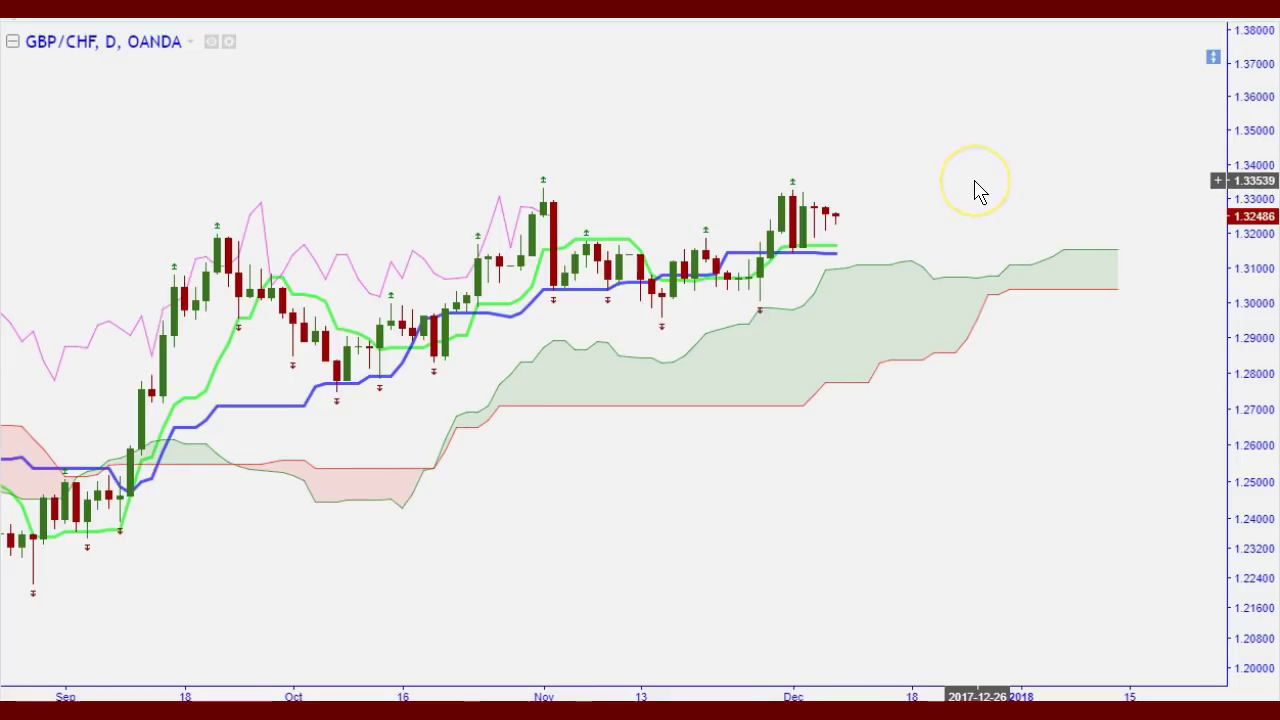
scroll(917, 345, up, 2)
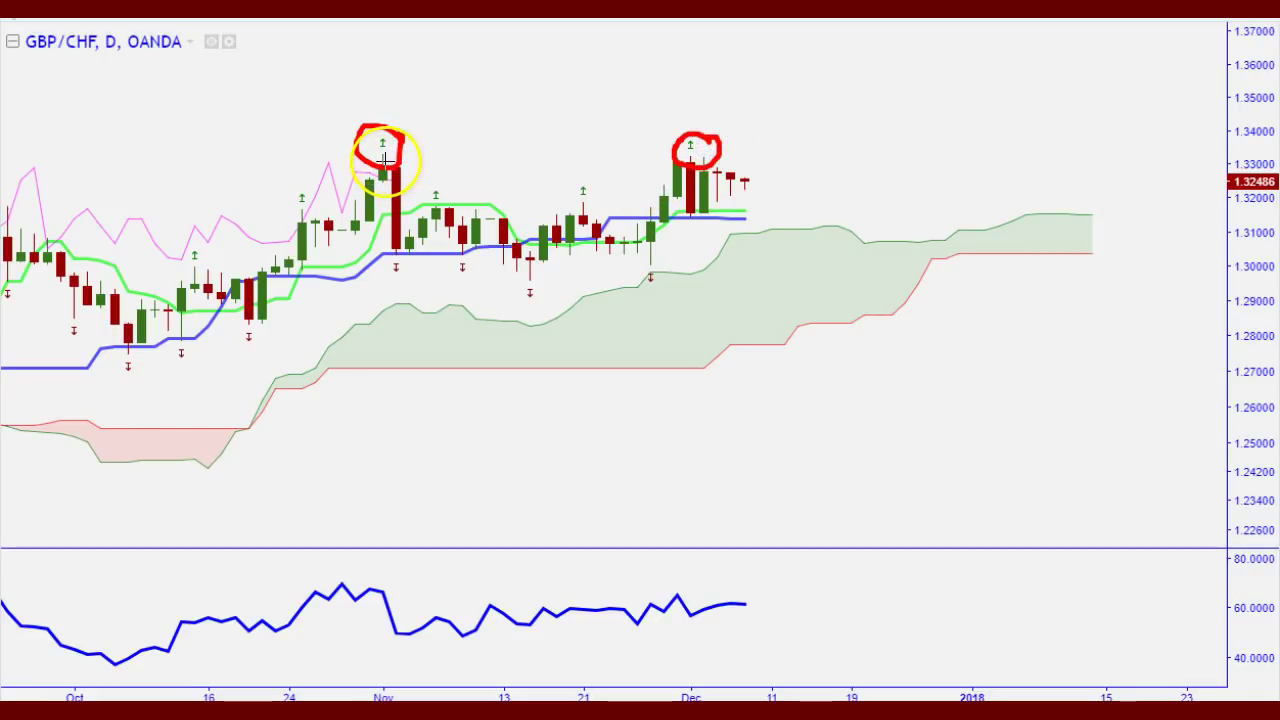
click(751, 40)
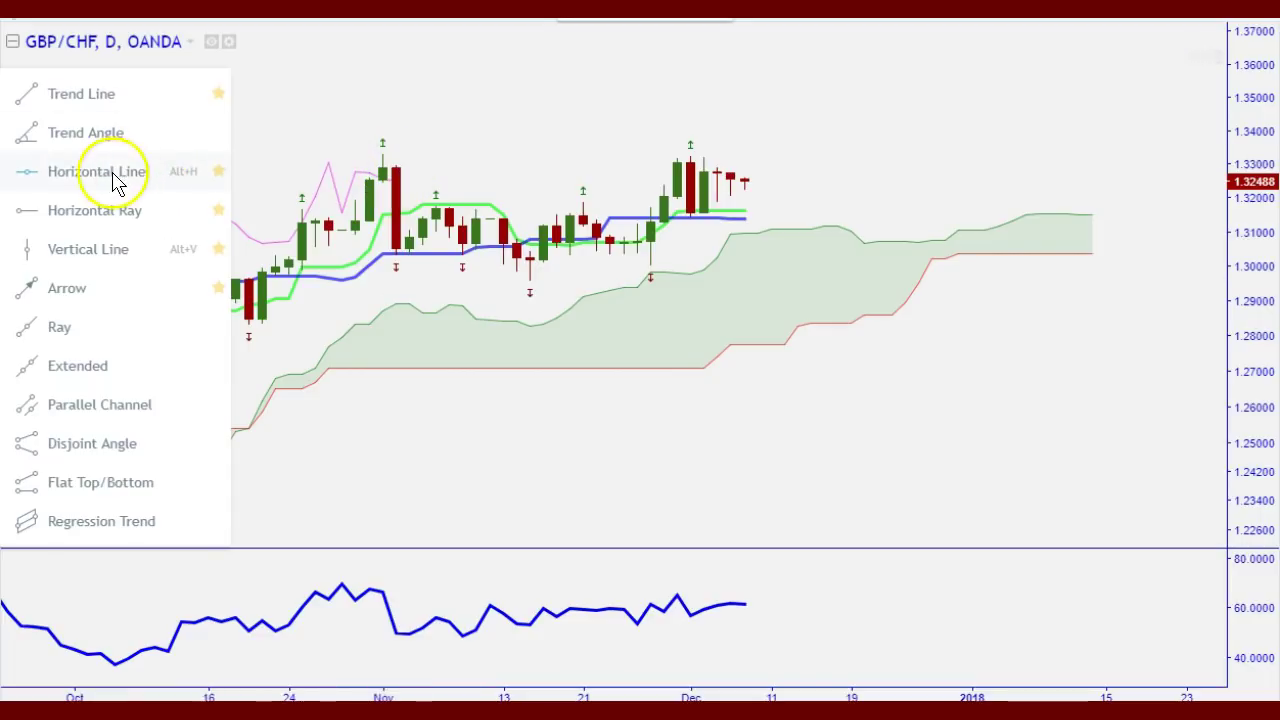
click(97, 176)
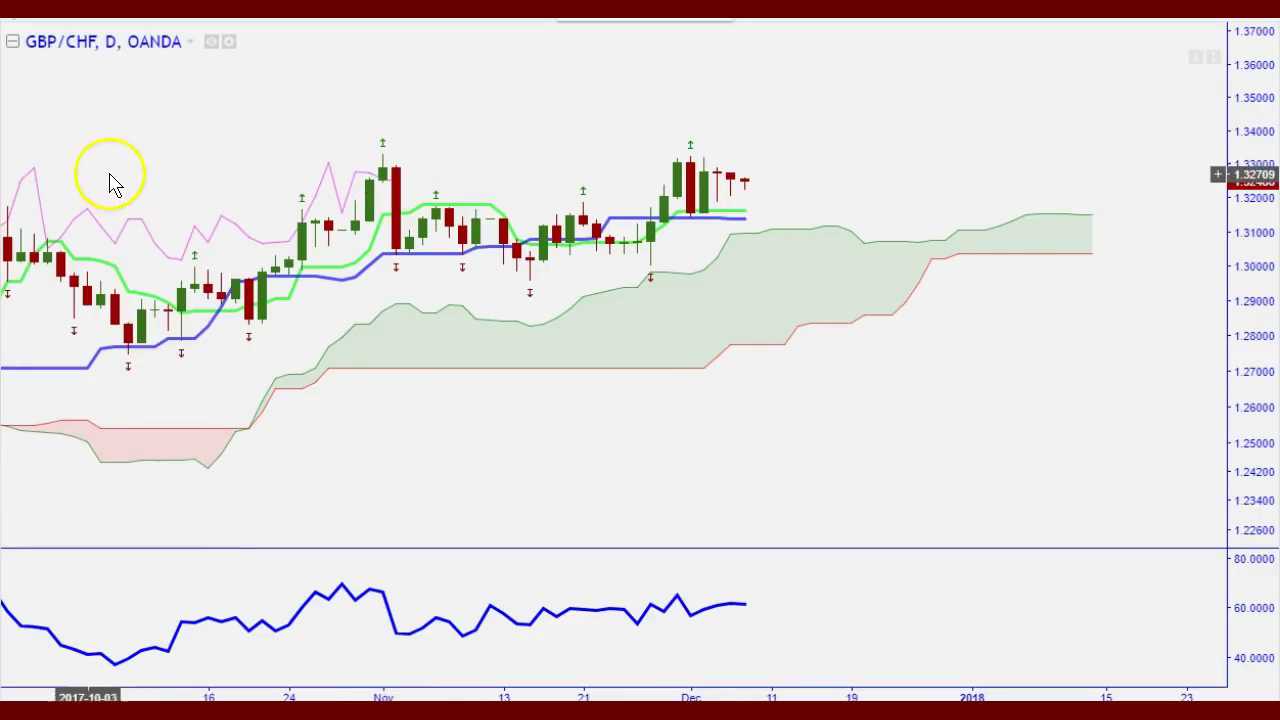
click(378, 168)
drag(452, 168, 455, 158)
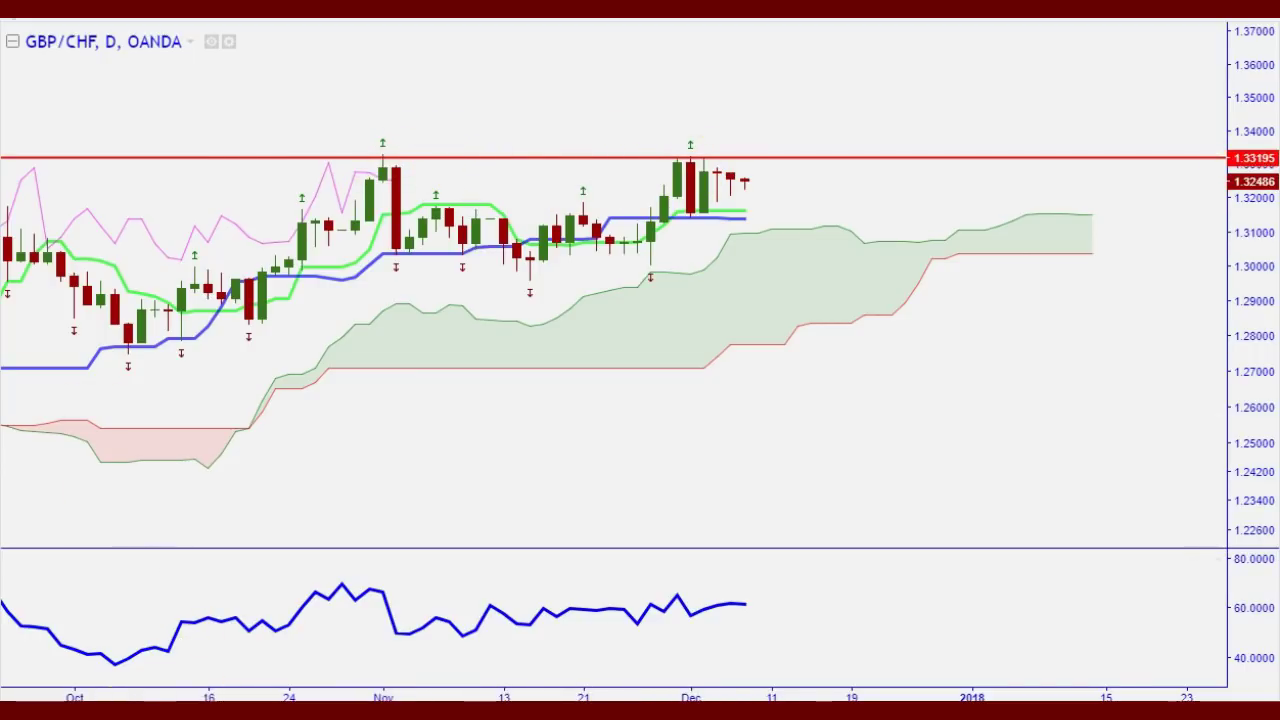
Step: Mark the two GBP/CHF highs and the matching oscillator peaks with freehand red strokes, and clear the marks
click(395, 134)
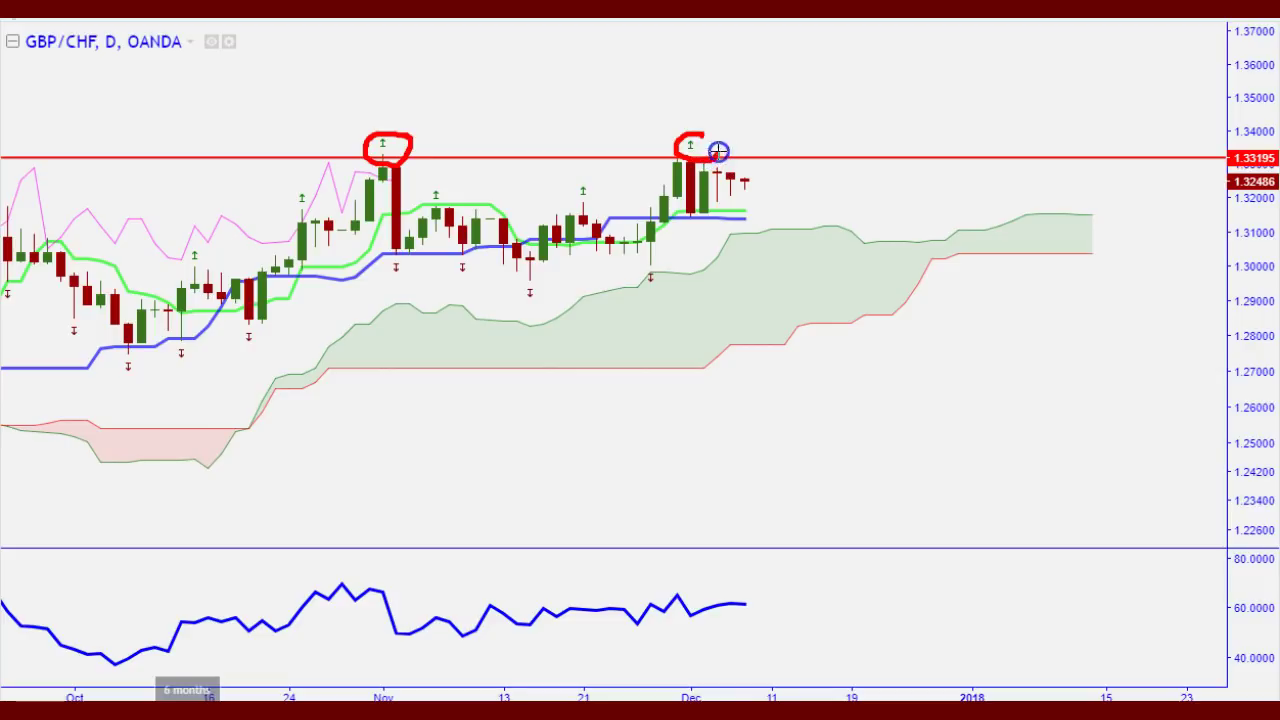
click(363, 569)
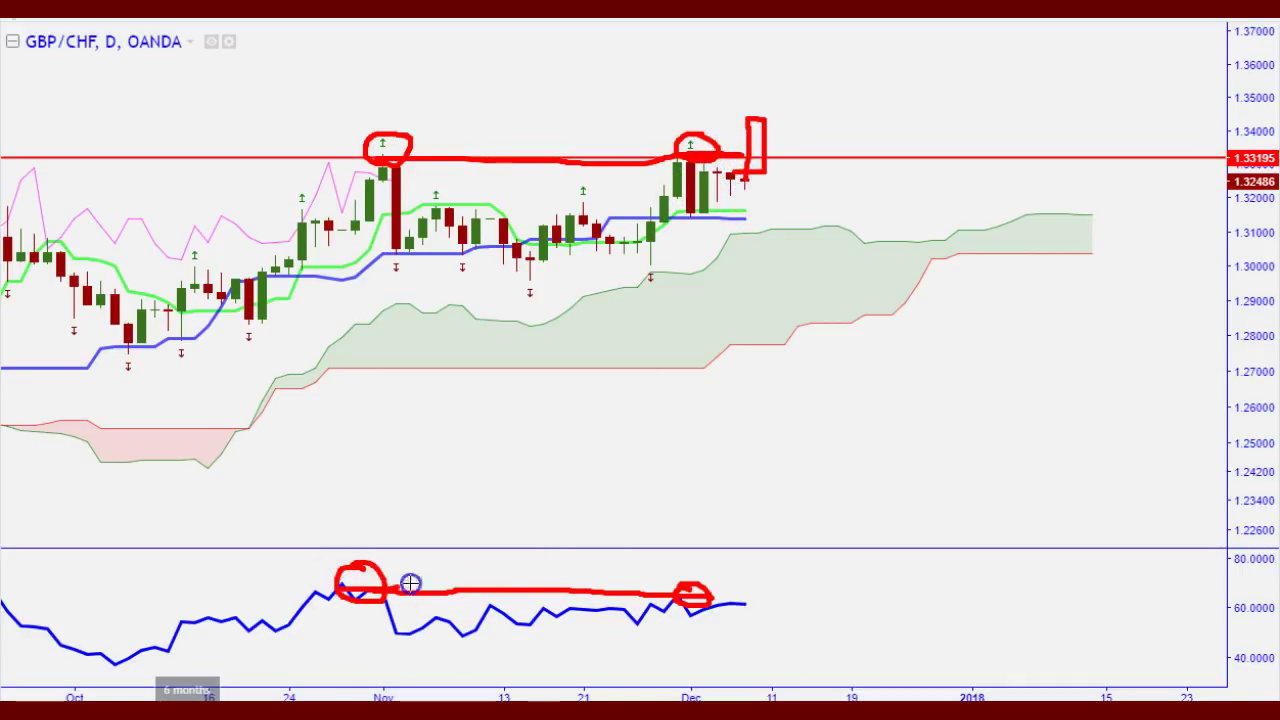
drag(410, 583, 637, 588)
drag(727, 601, 493, 595)
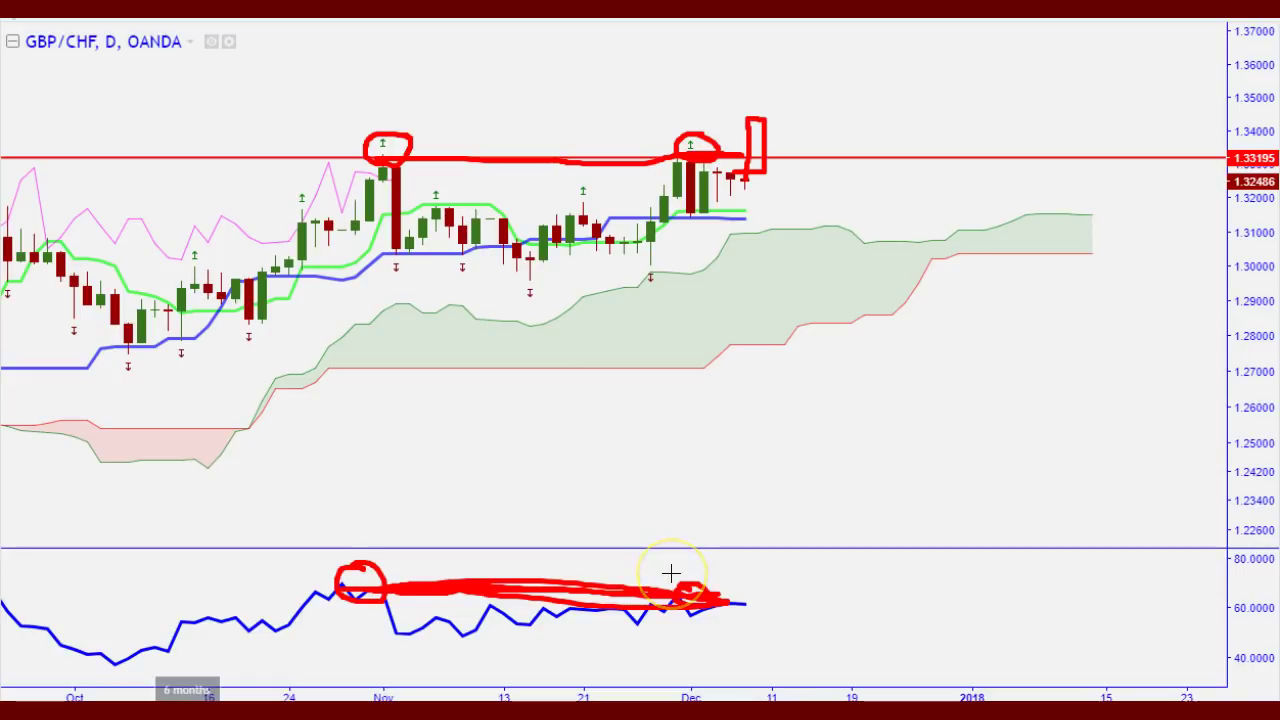
right_click(743, 40)
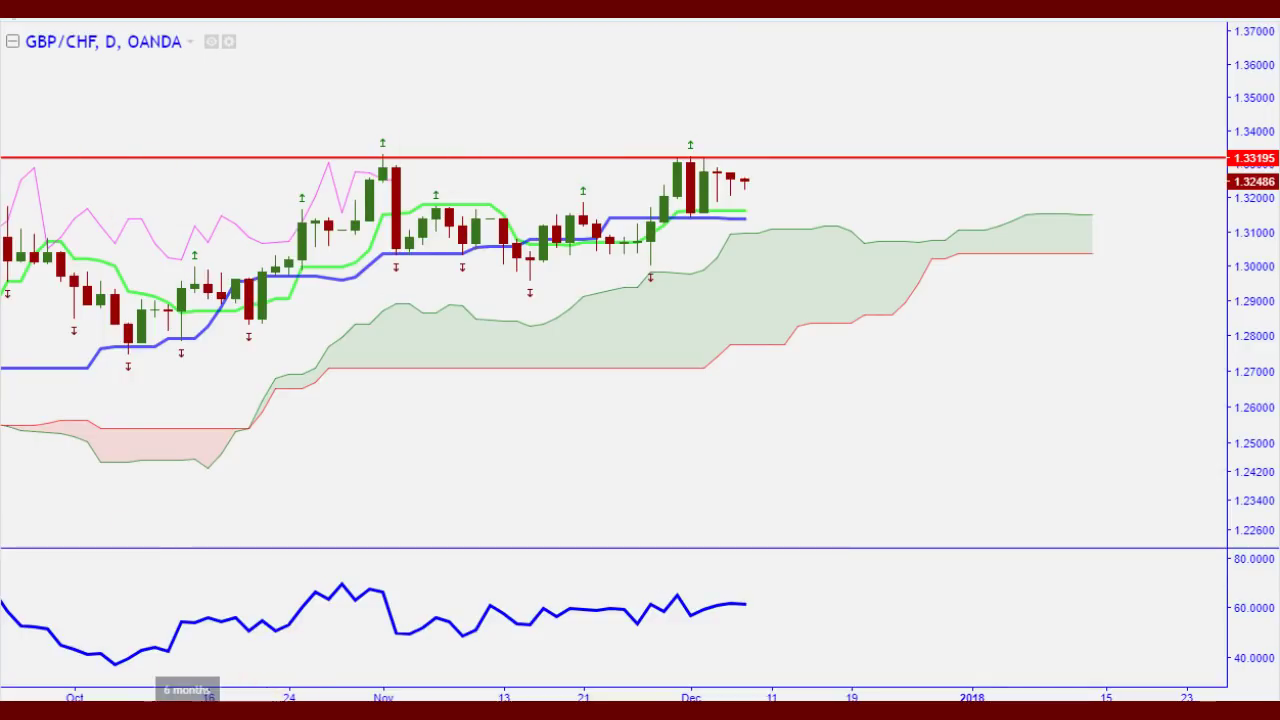
Step: Mark the late July and late August GBP/CHF lows and compare them with the oscillator troughs in red, and clear the marks
scroll(737, 449, down, 5)
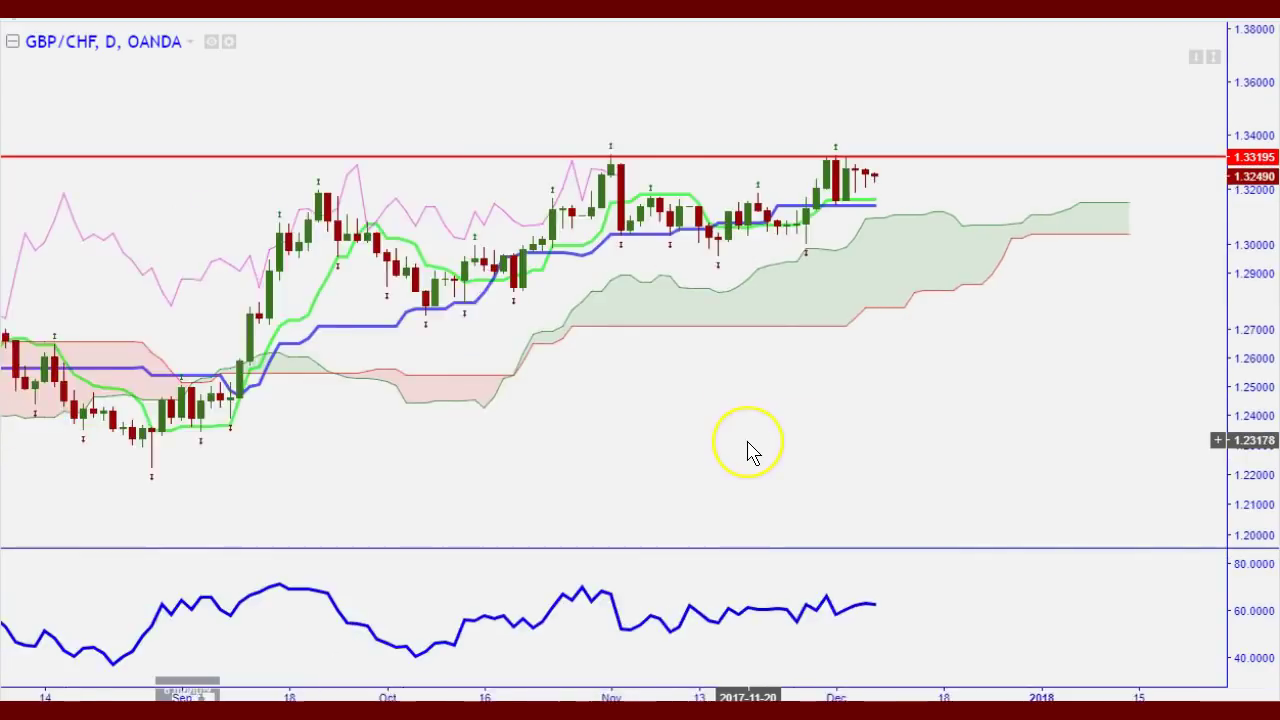
scroll(752, 452, down, 4)
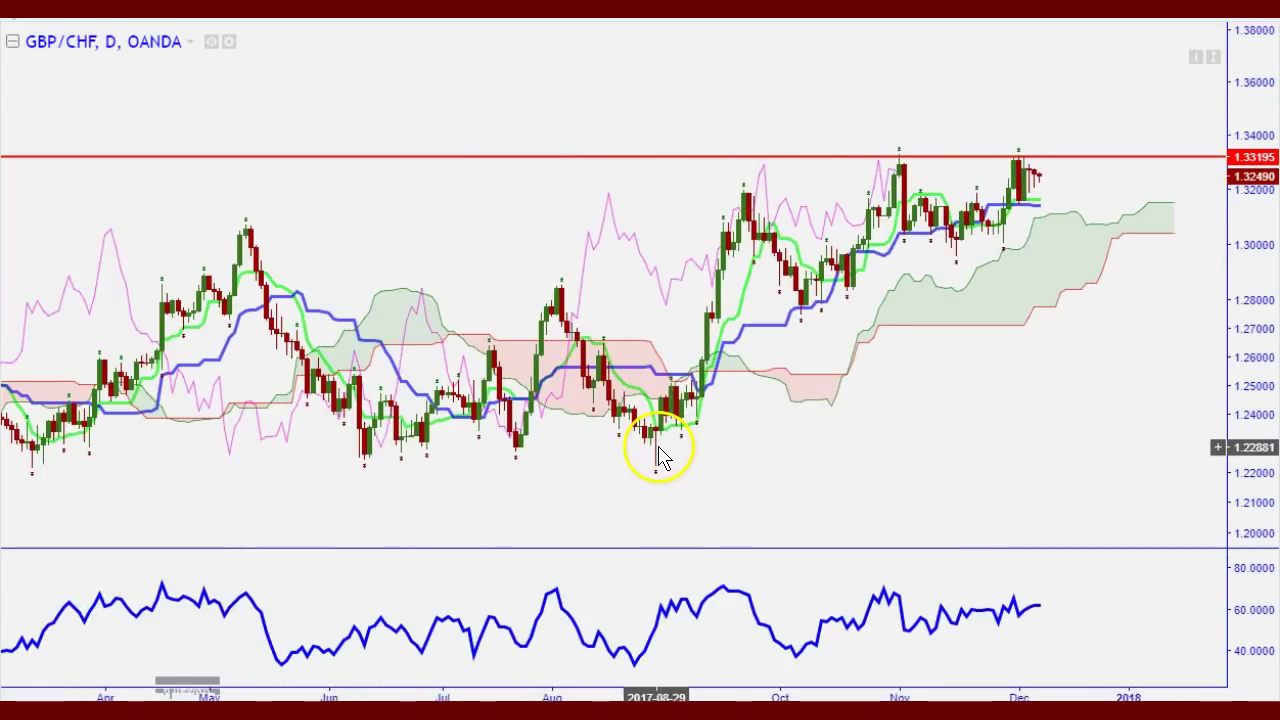
scroll(671, 471, down, 3)
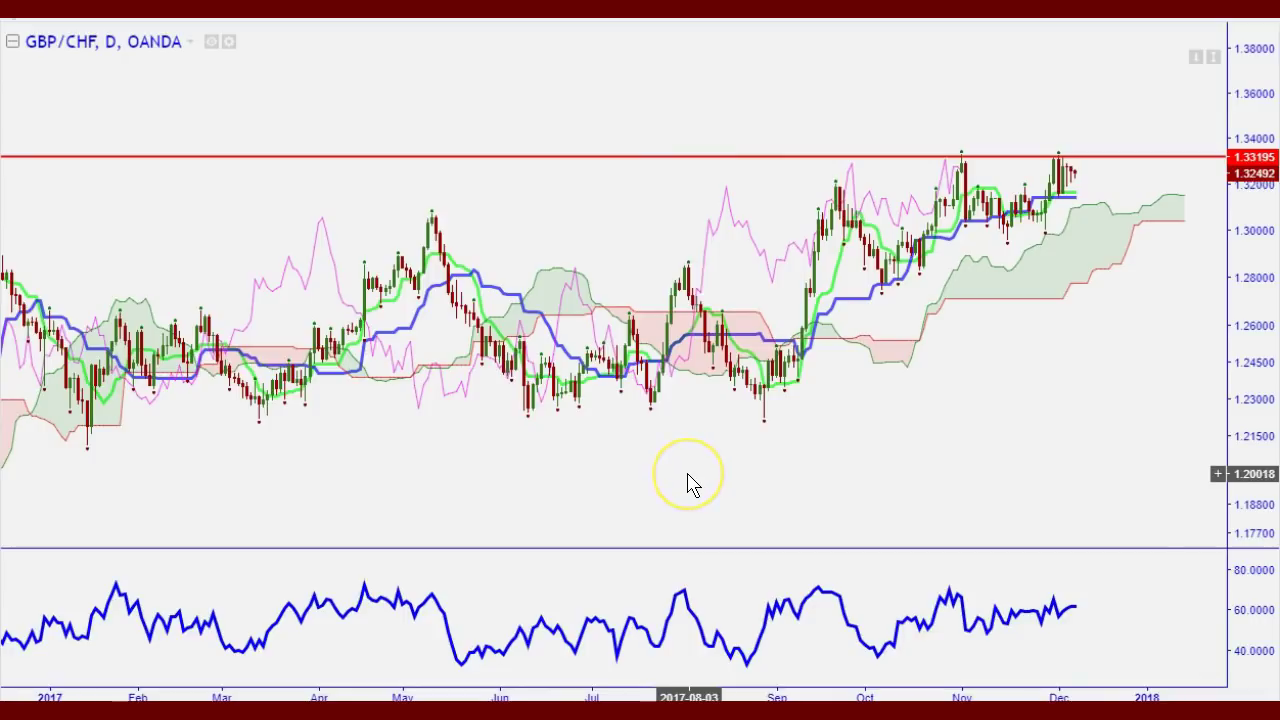
scroll(688, 485, up, 3)
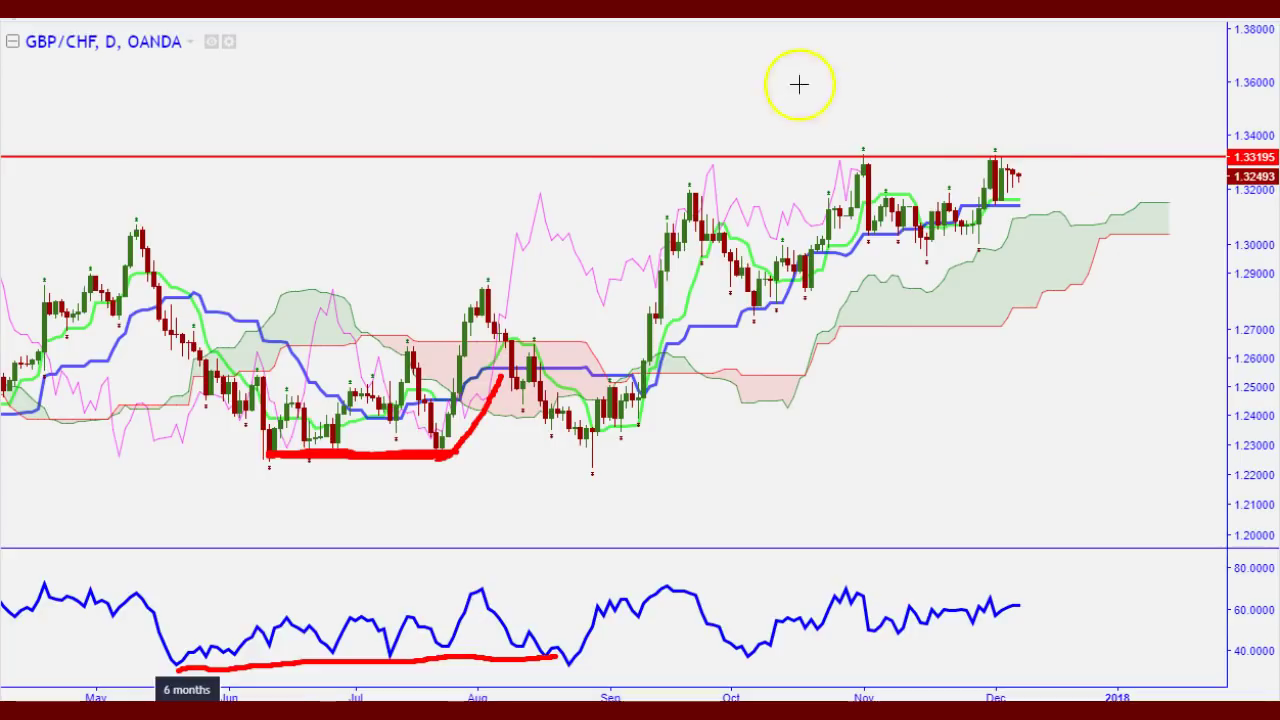
click(745, 35)
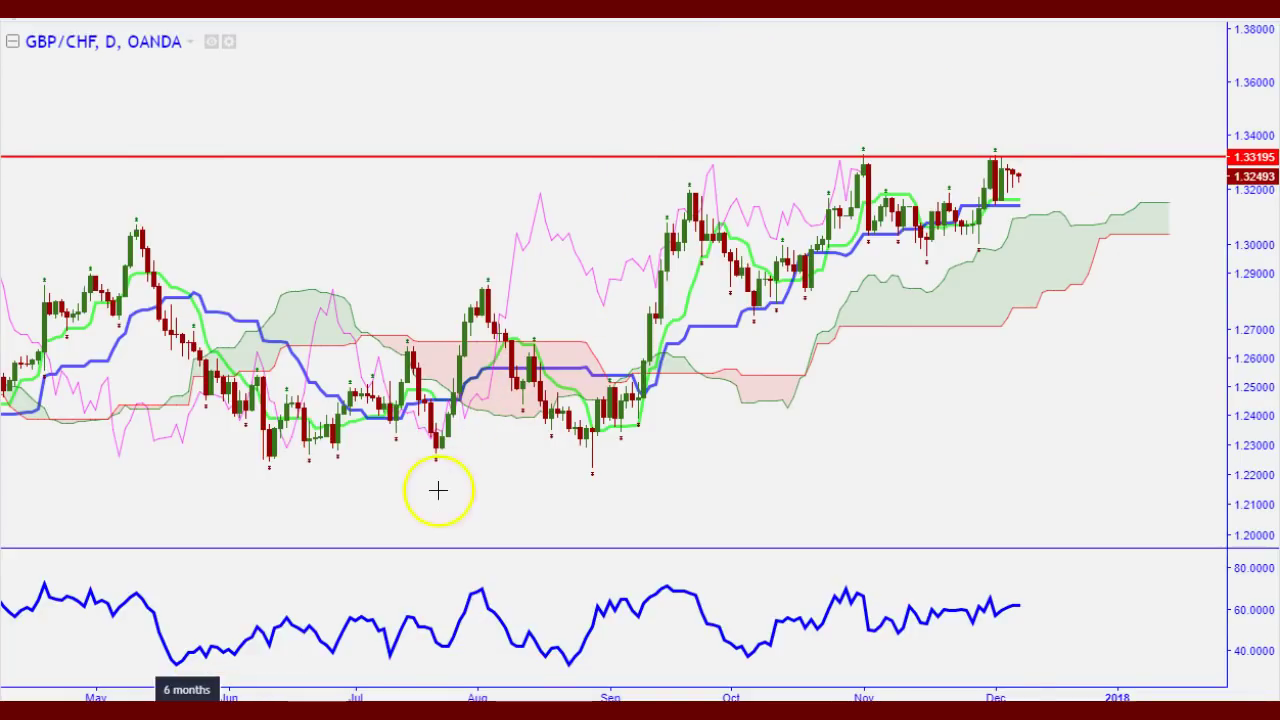
click(449, 444)
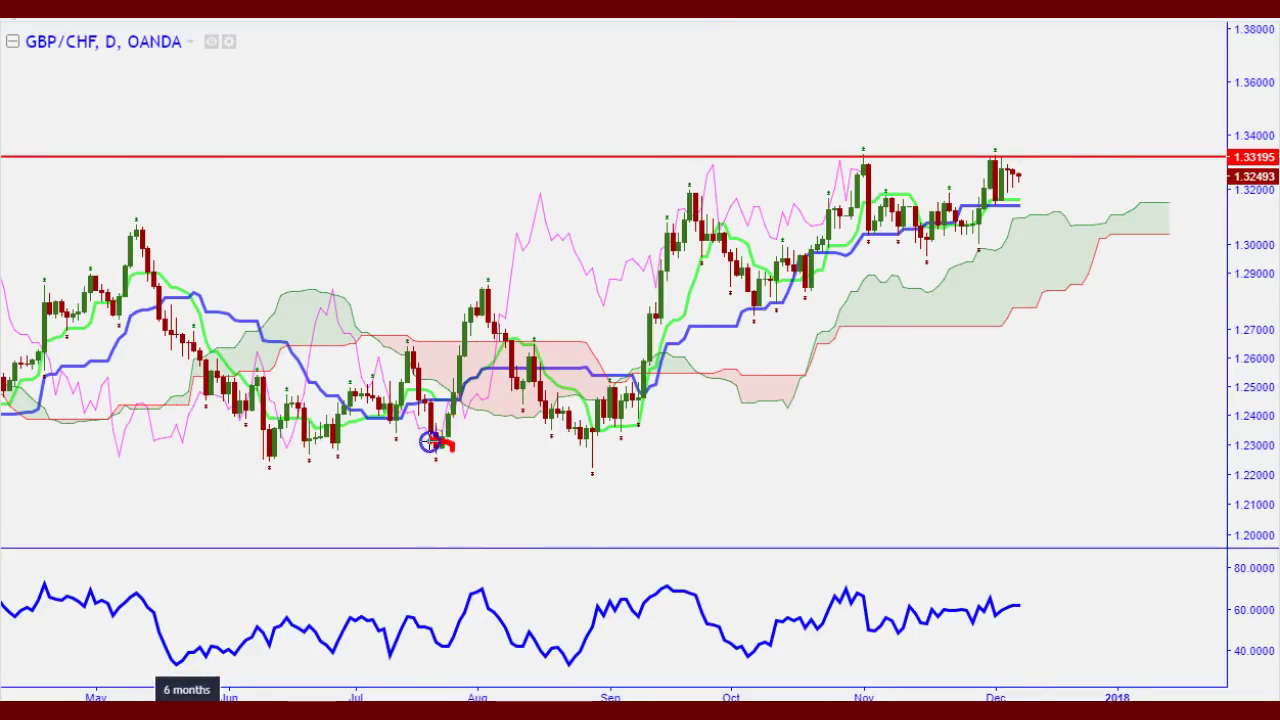
click(593, 436)
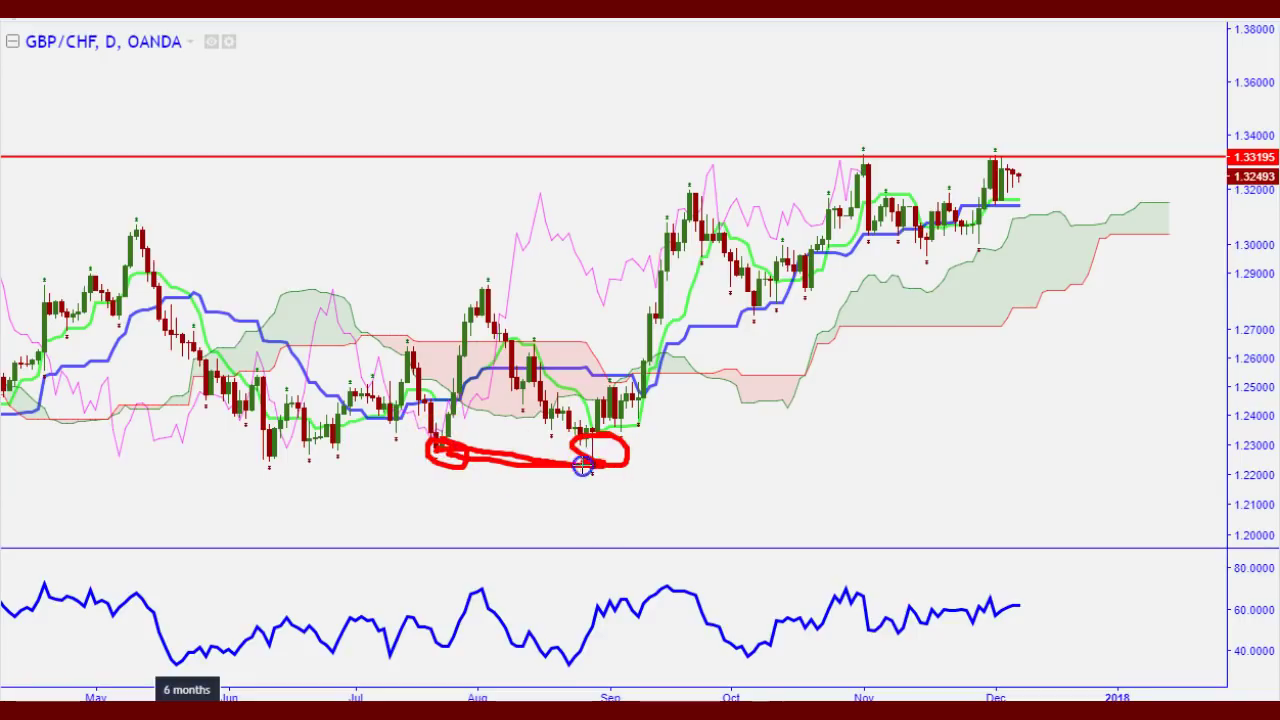
drag(462, 456, 451, 453)
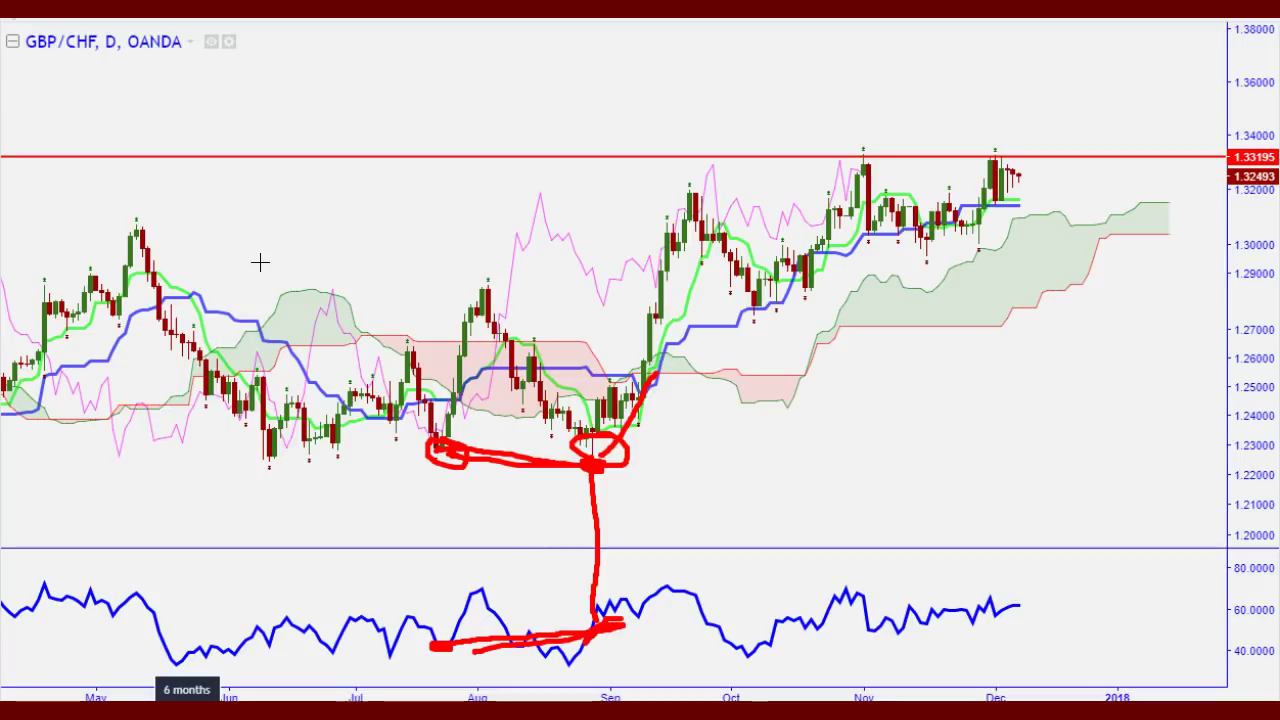
click(752, 47)
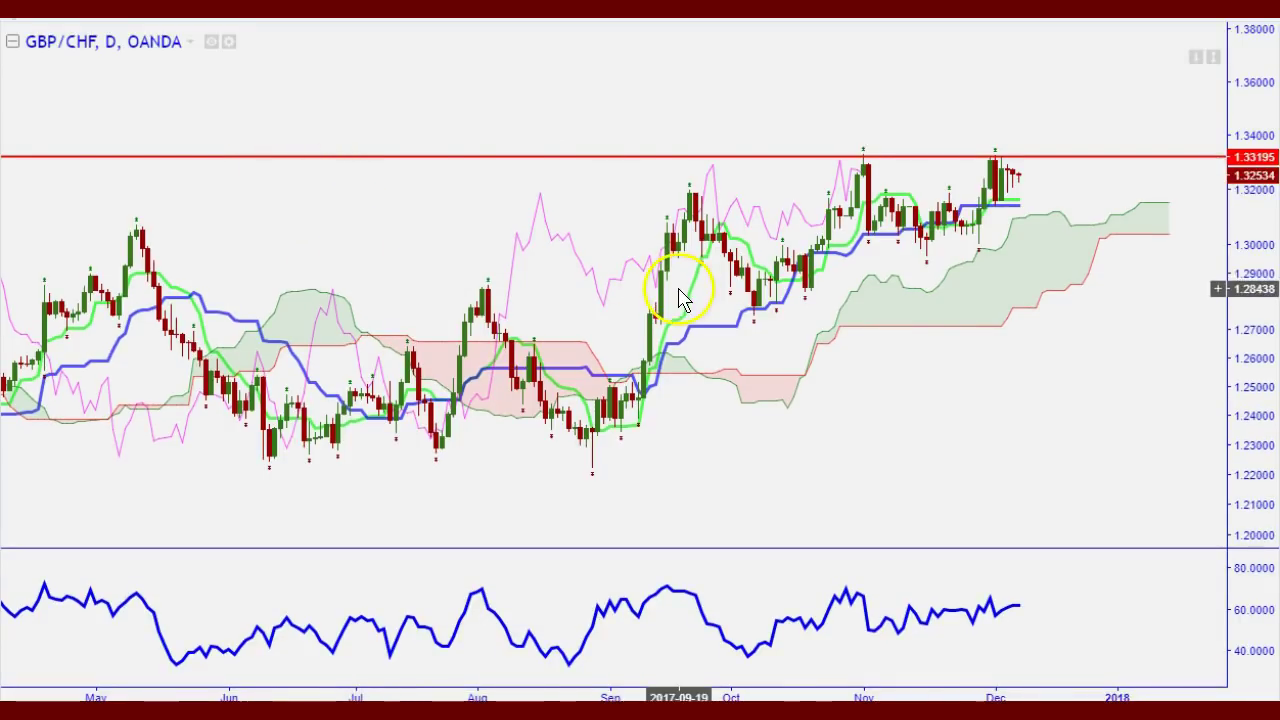
Step: Switch GBP/CHF to the 240-minute timeframe and examine the early December candles around the Ichimoku lines and cloud
scroll(682, 300, down, 1)
scroll(680, 300, down, 1)
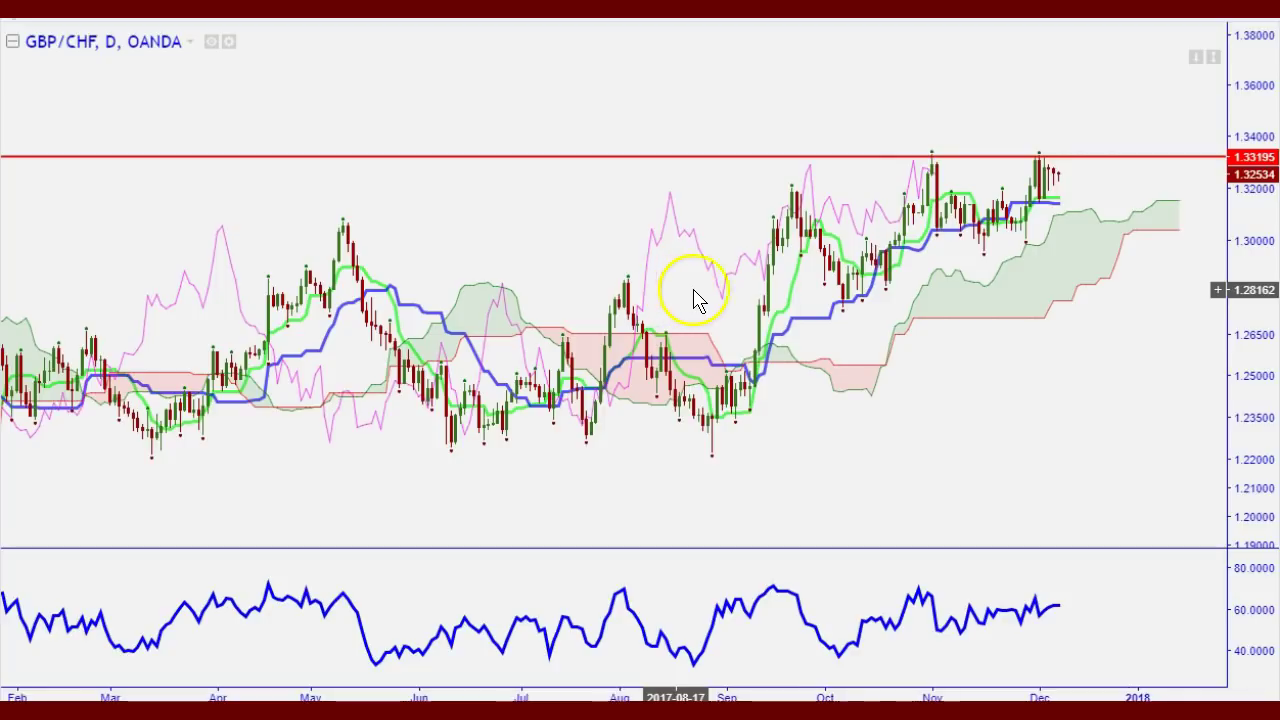
scroll(577, 463, right, 5)
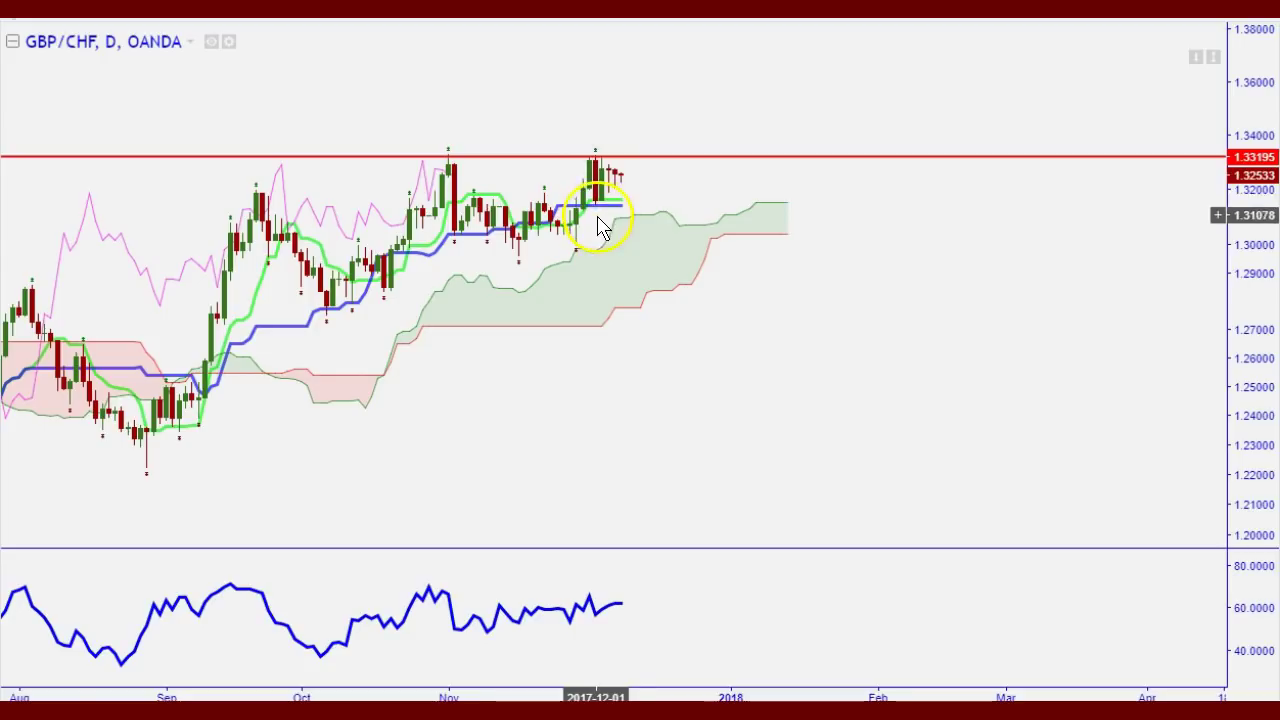
scroll(640, 286, up, 1)
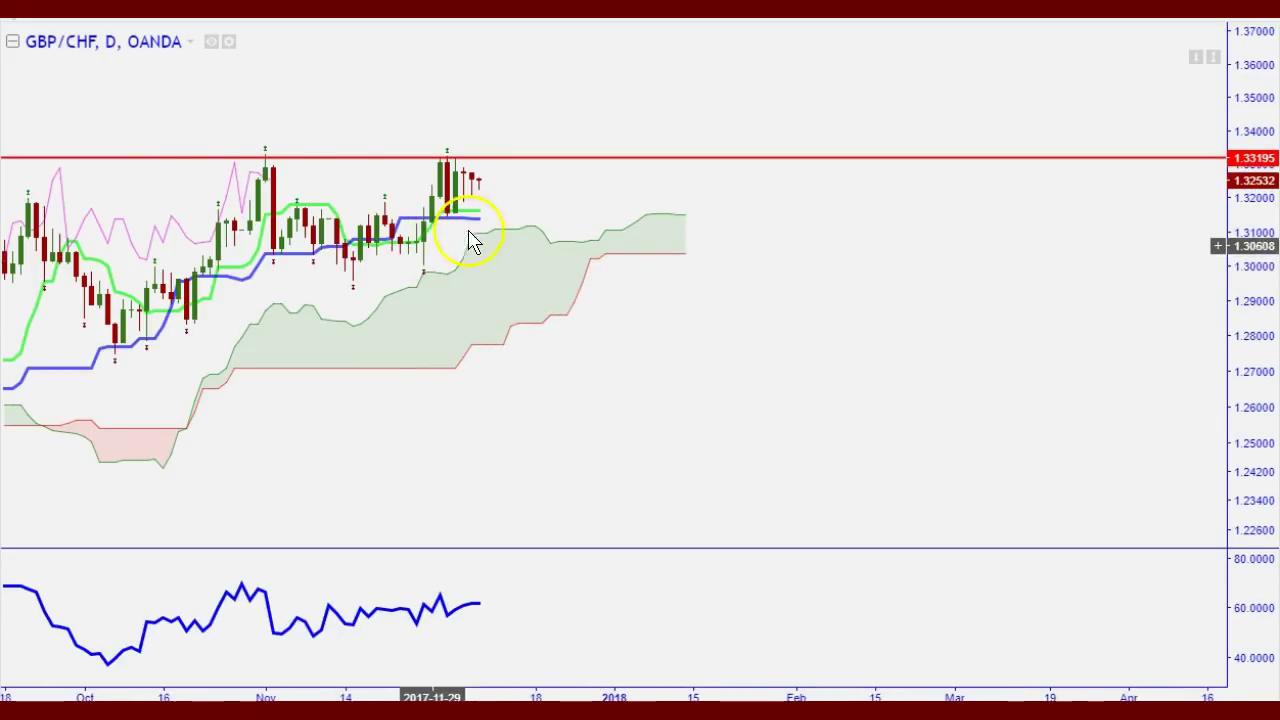
text(240)
key(Return)
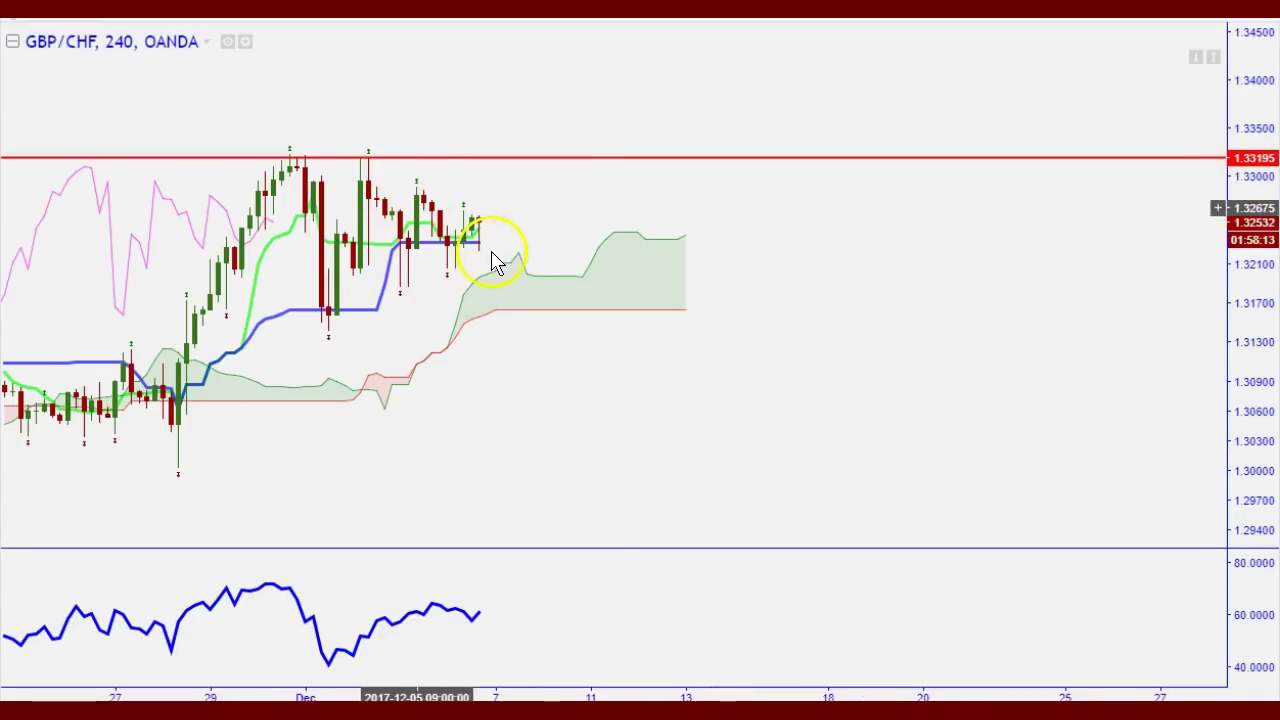
scroll(491, 262, down, 1)
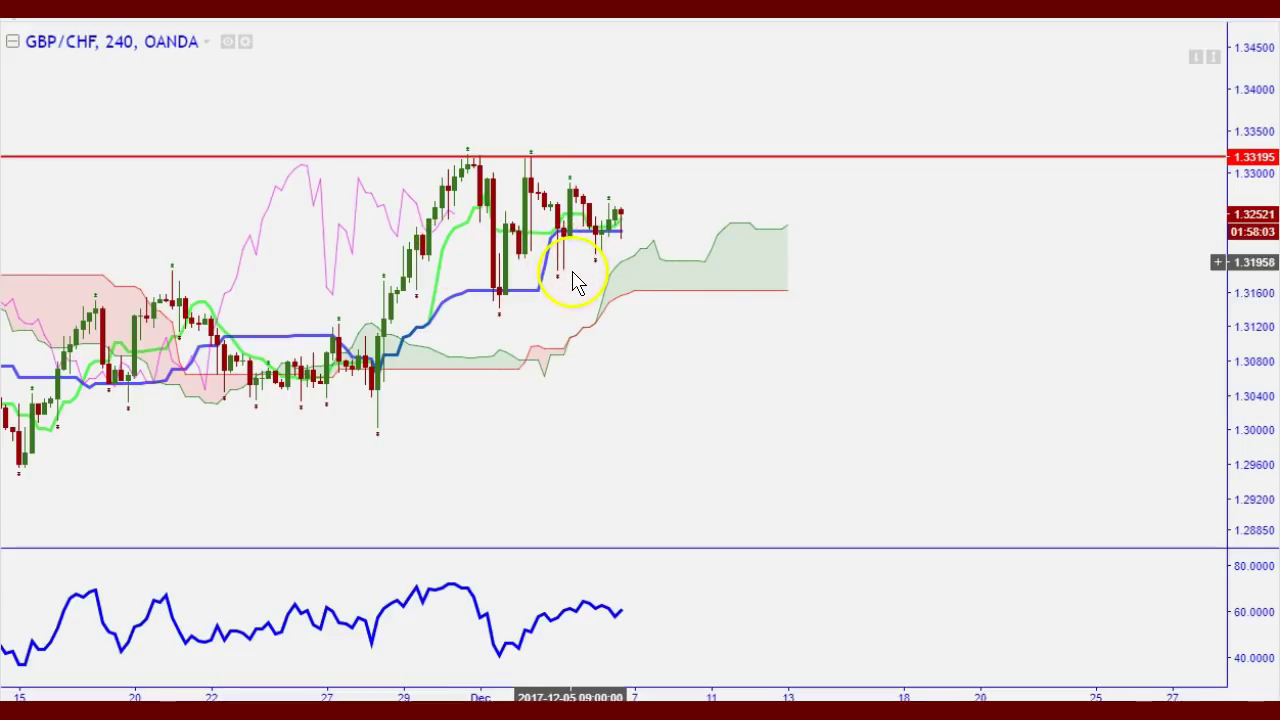
scroll(573, 283, up, 2)
click(524, 234)
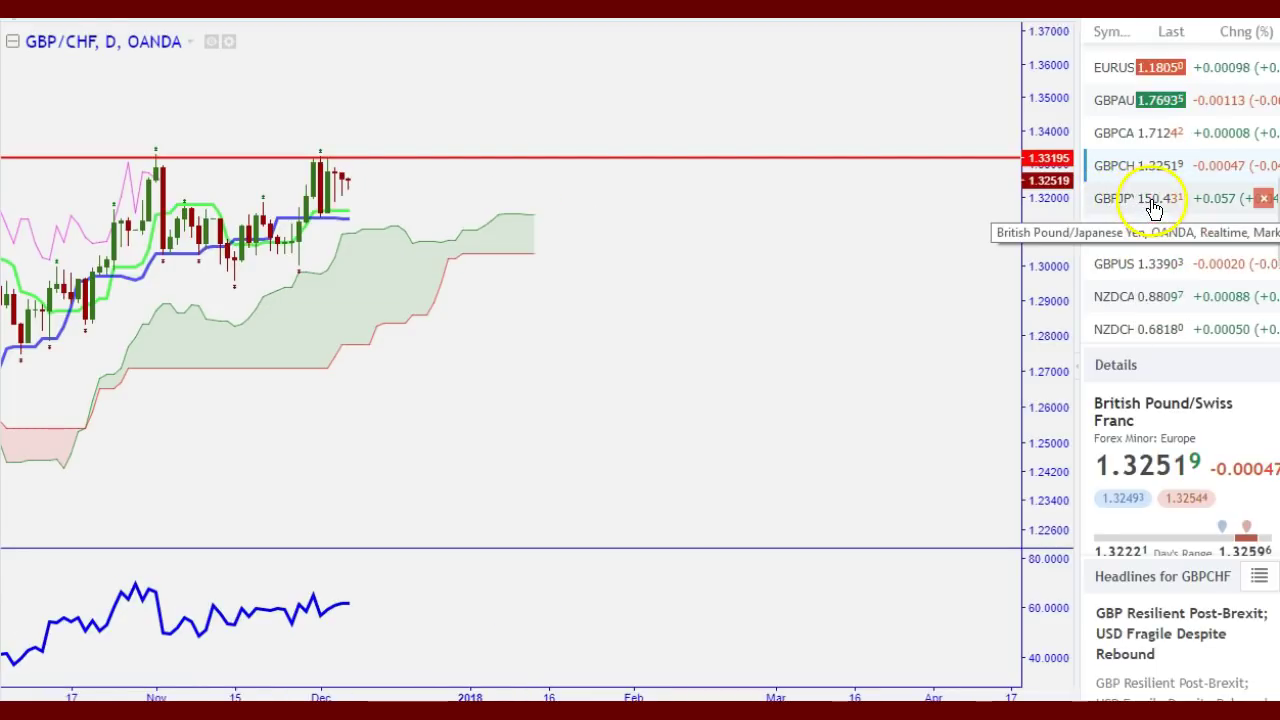
Step: Open the GBP/JPY daily chart and inspect the September to December candles between the horizontal lines at 152.846 and 147.280
click(1155, 203)
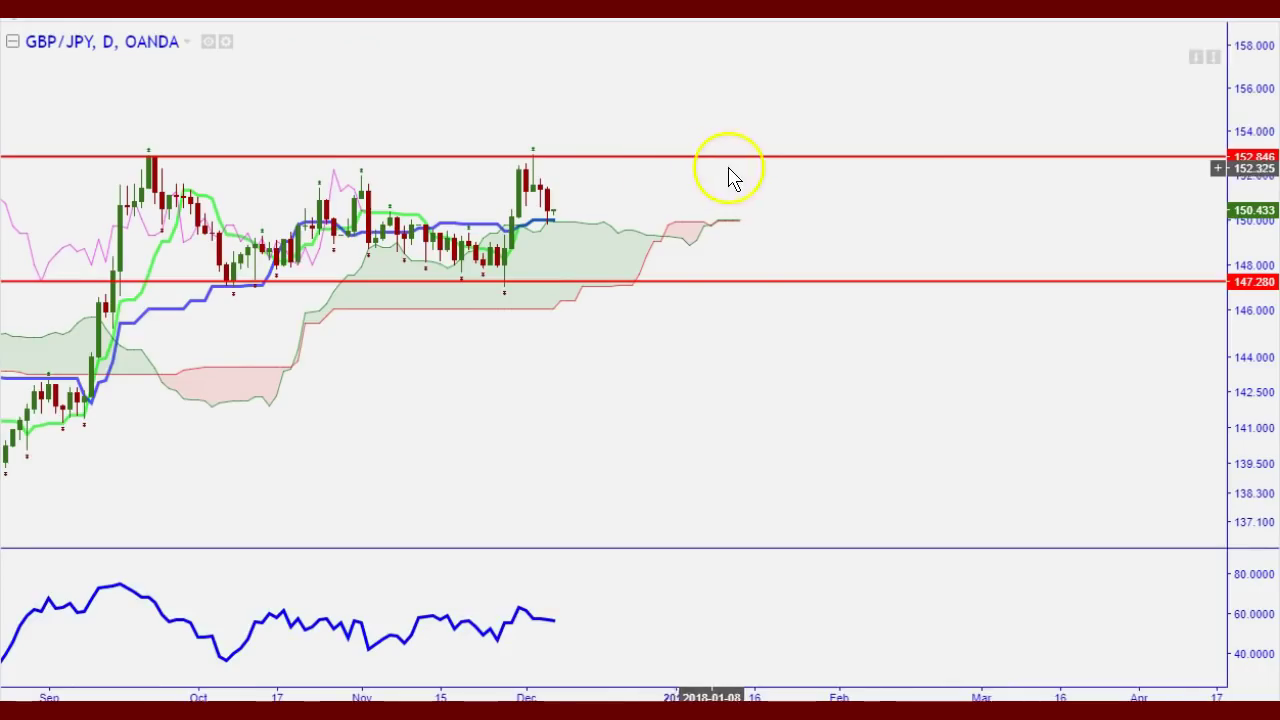
scroll(735, 180, down, 1)
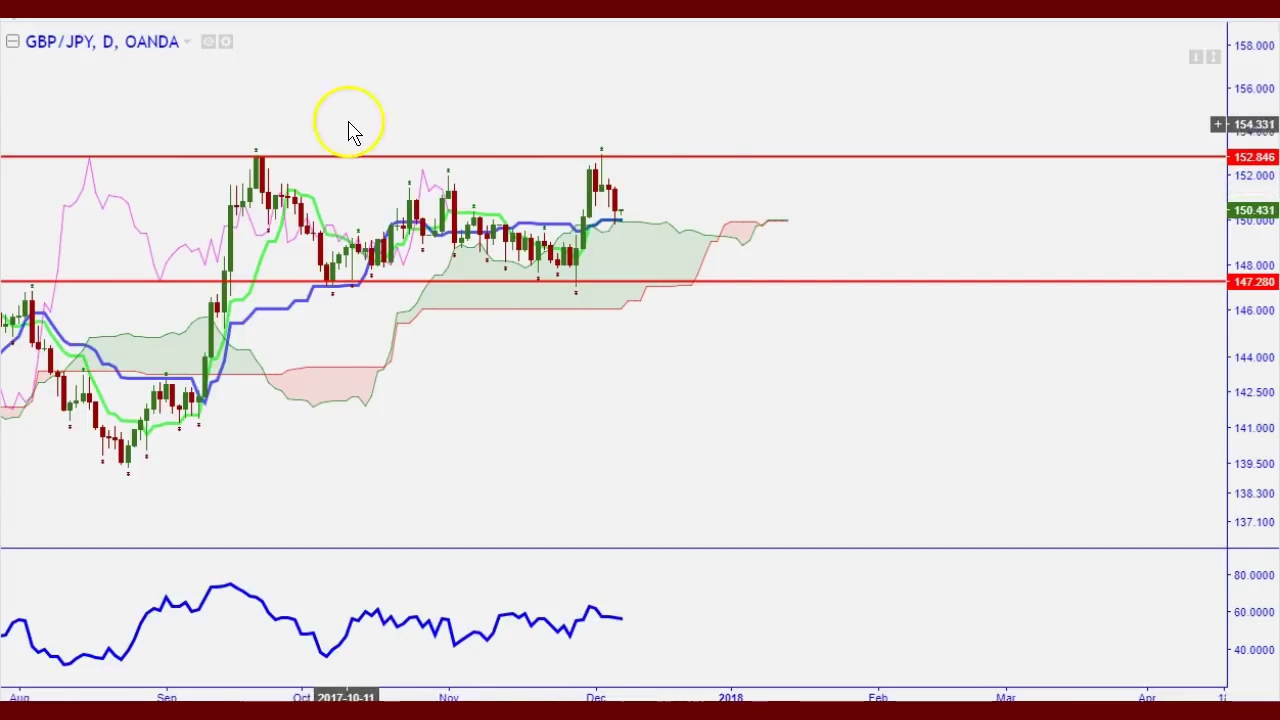
drag(667, 144, 751, 157)
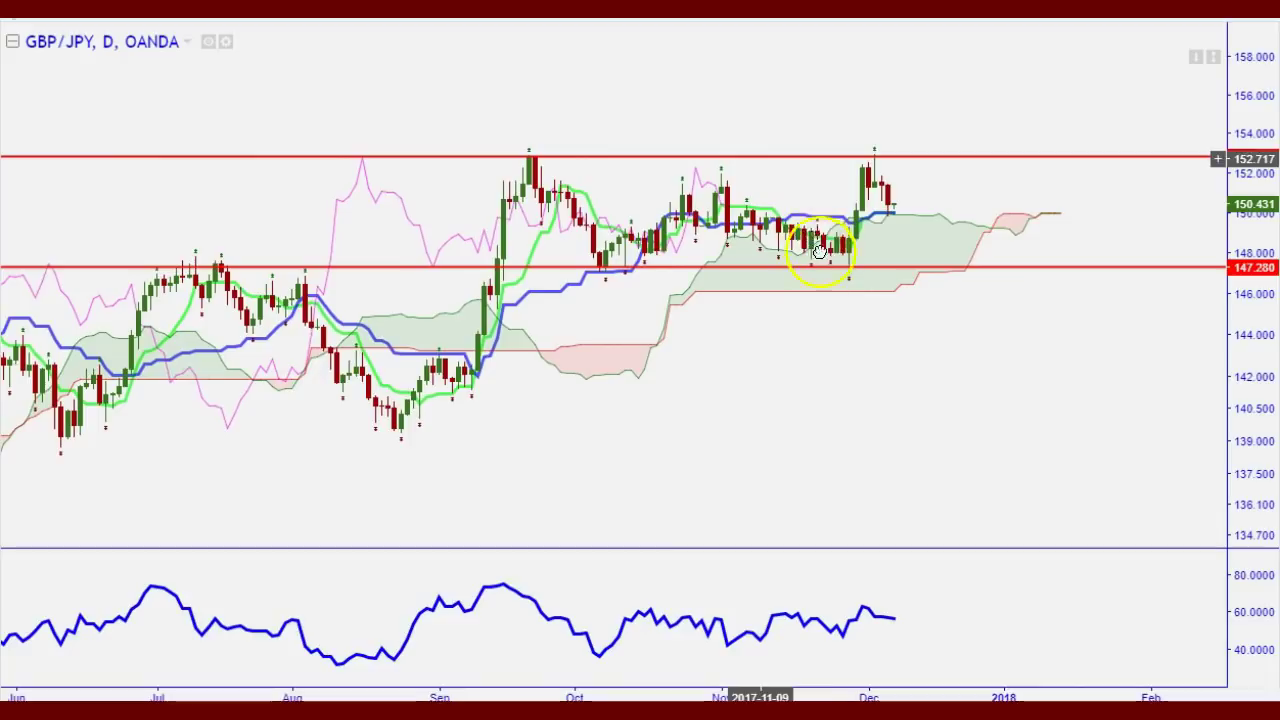
scroll(826, 280, up, 2)
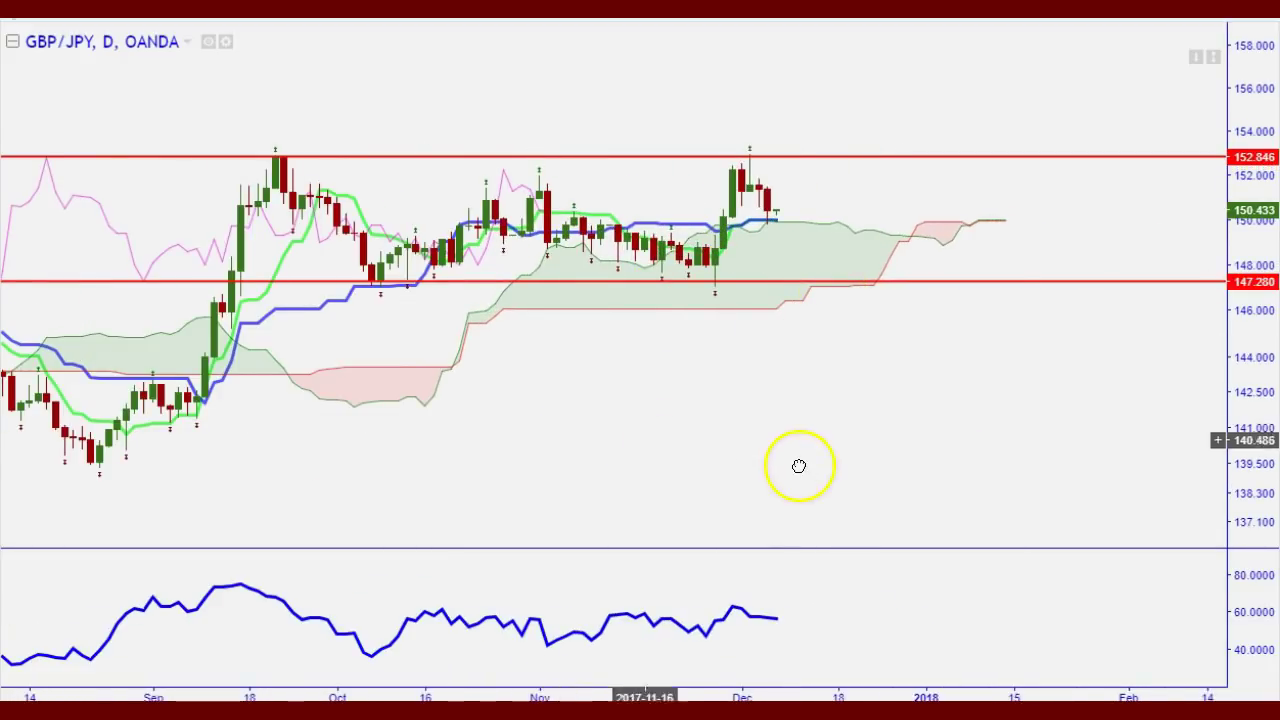
scroll(803, 477, up, 2)
scroll(500, 424, down, 2)
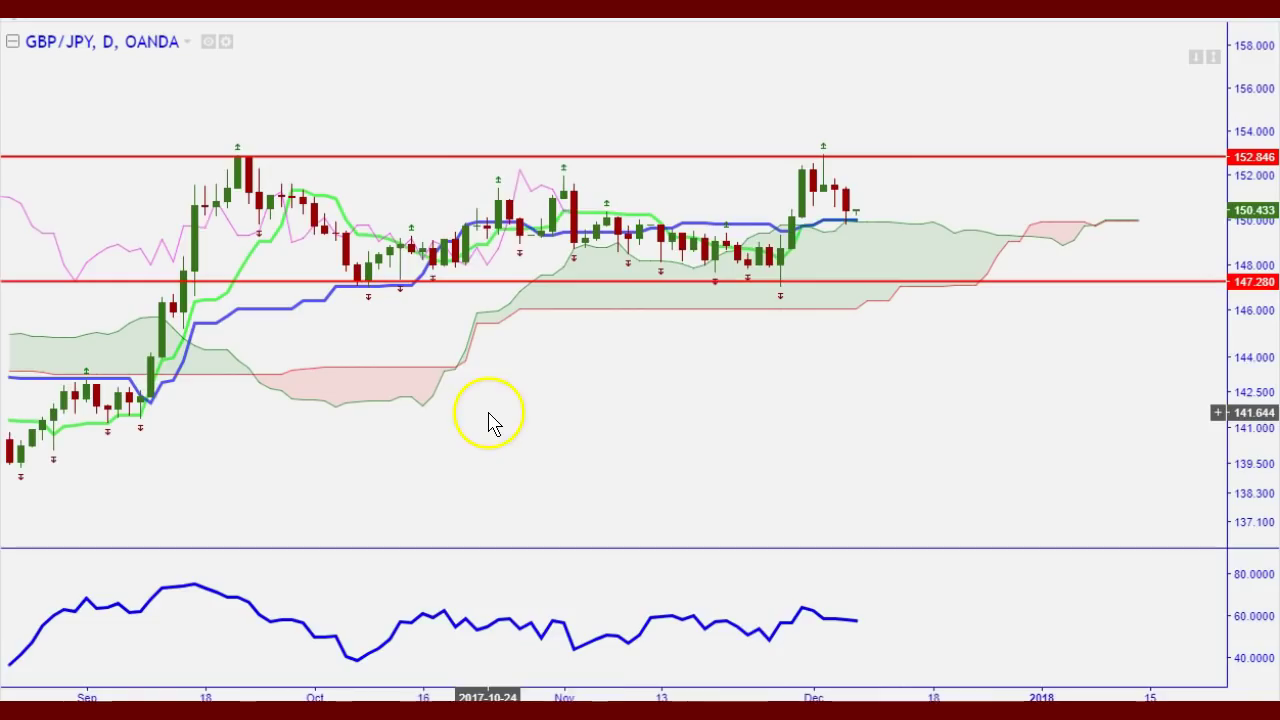
Step: Add a horizontal line to the GBP/JPY daily chart at 150.072, between the two existing range lines
click(827, 161)
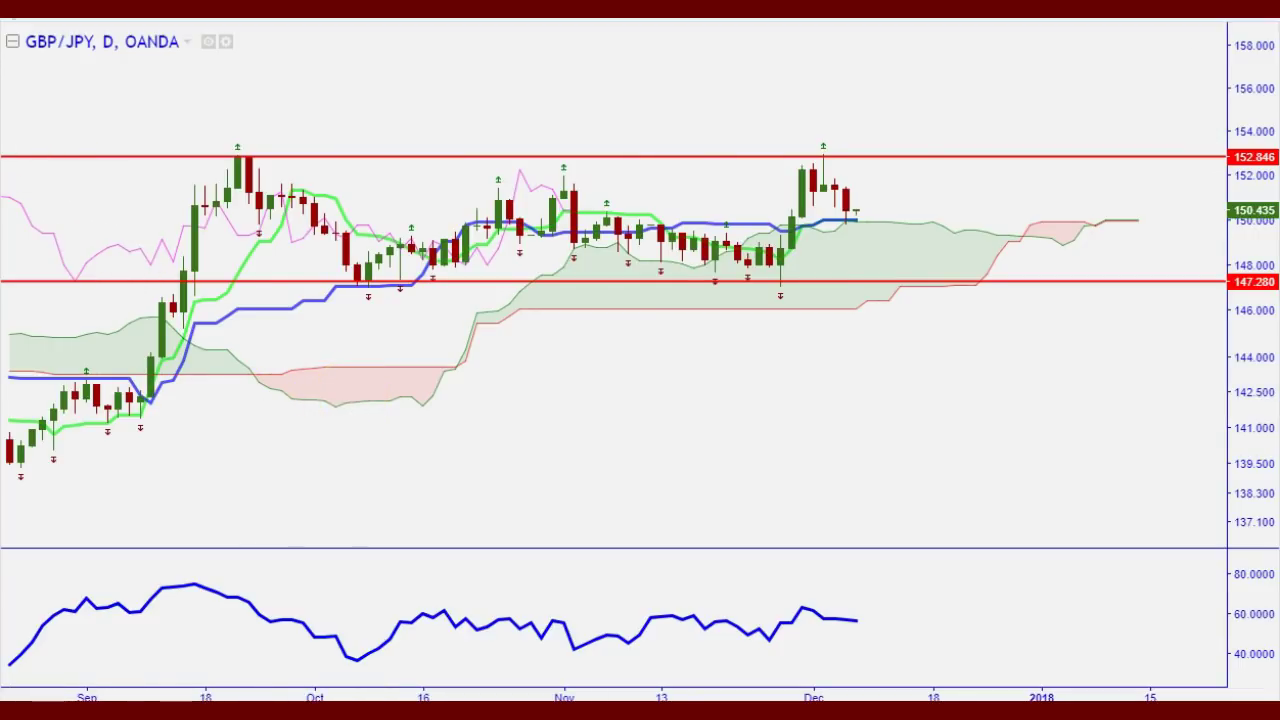
click(171, 213)
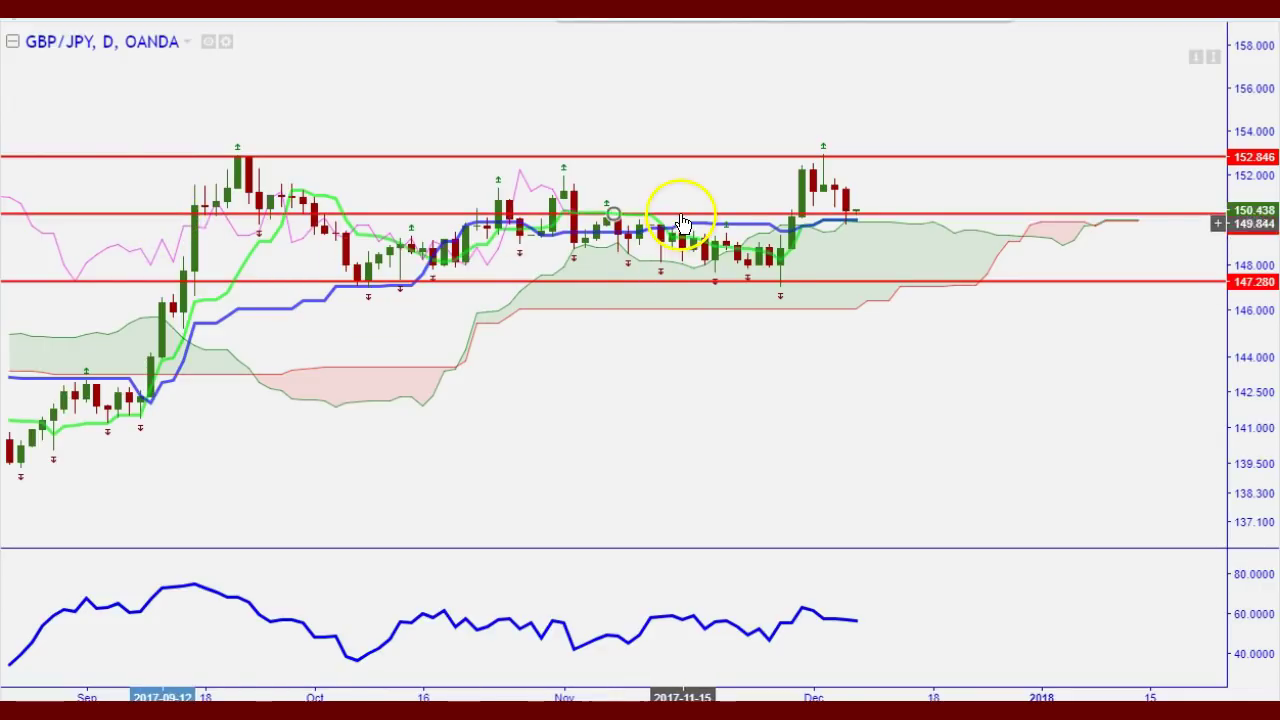
drag(684, 220, 679, 218)
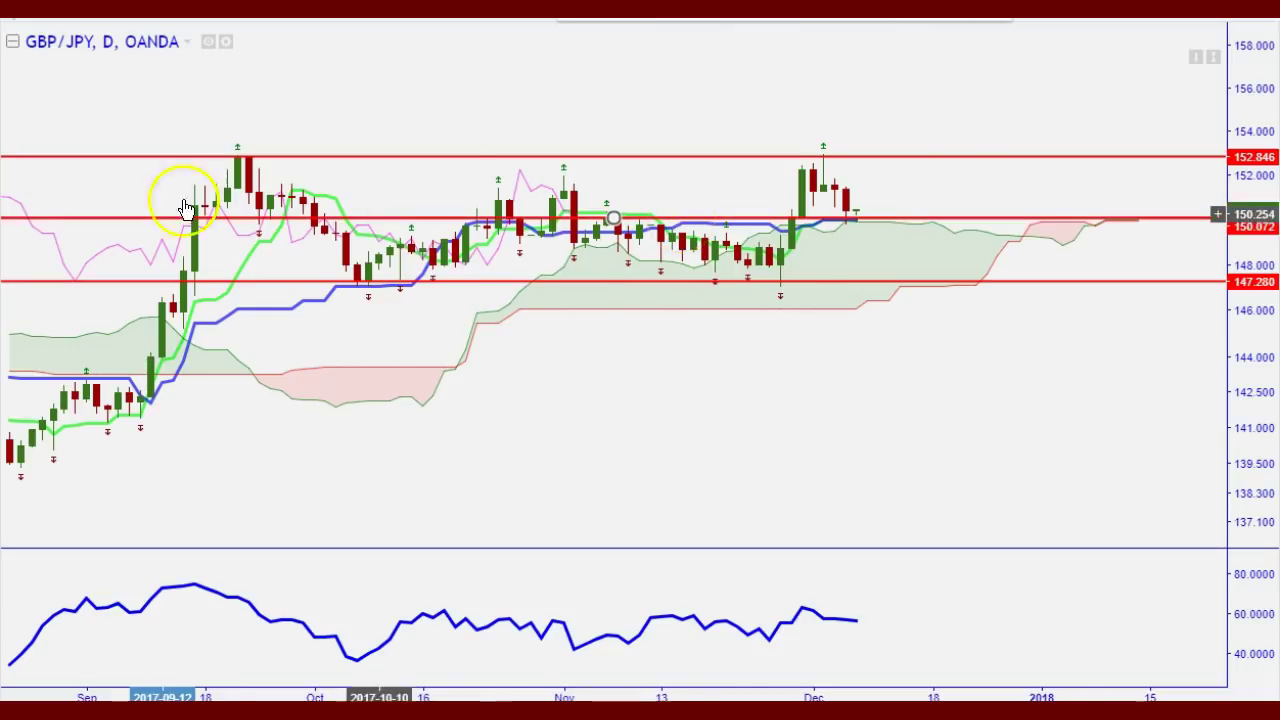
scroll(174, 400, down, 2)
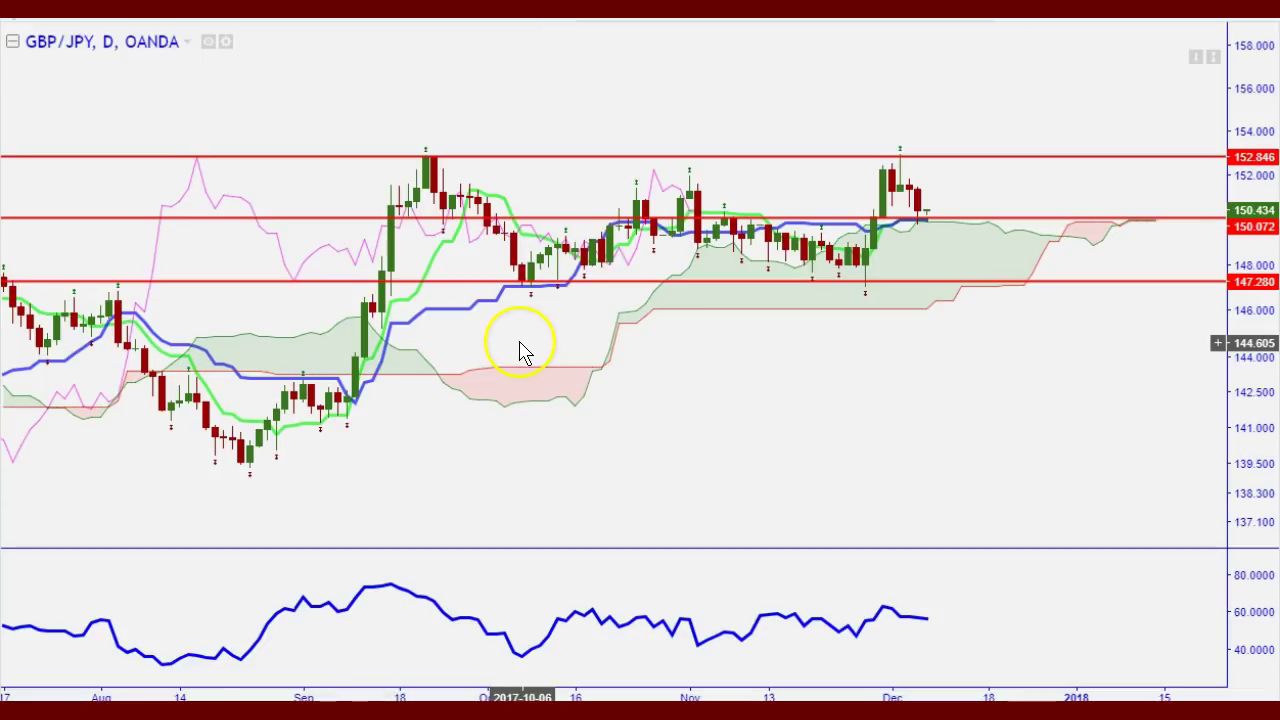
scroll(510, 353, up, 1)
scroll(510, 353, up, 1)
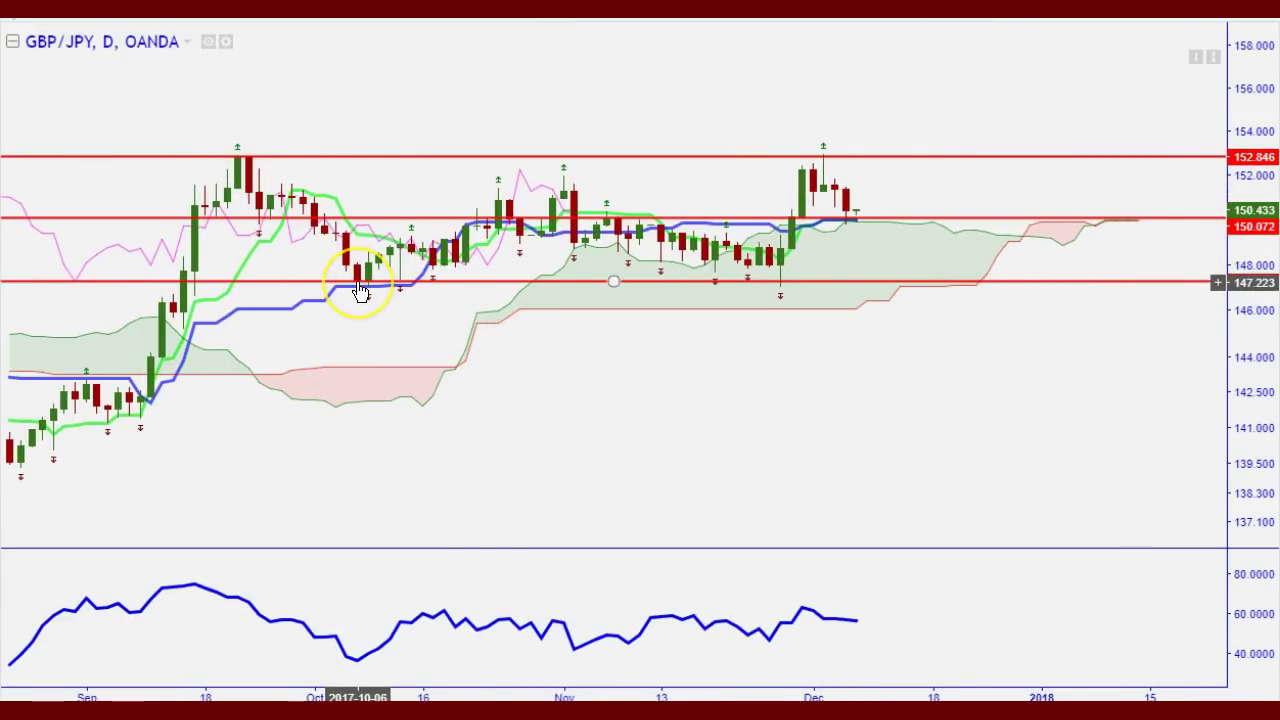
Step: Inspect the early October GBP/JPY lows against the horizontal line at 147.280 and the blue Ichimoku line
click(363, 319)
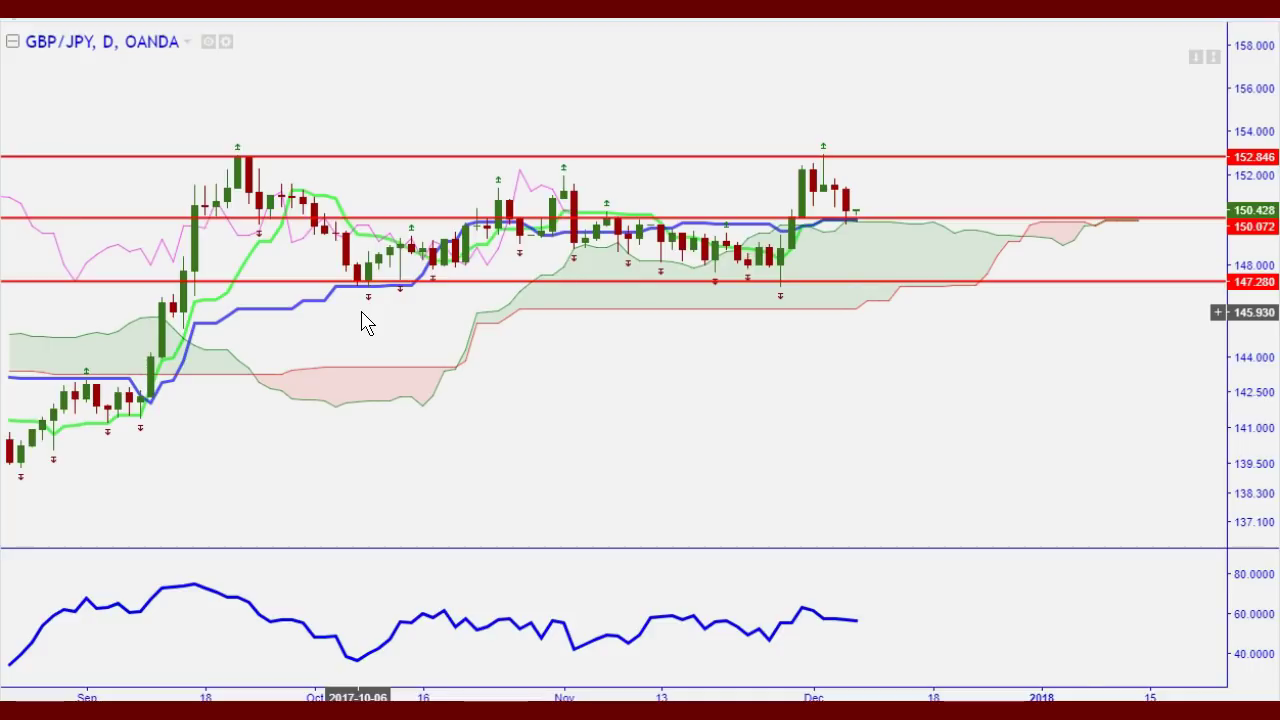
click(350, 281)
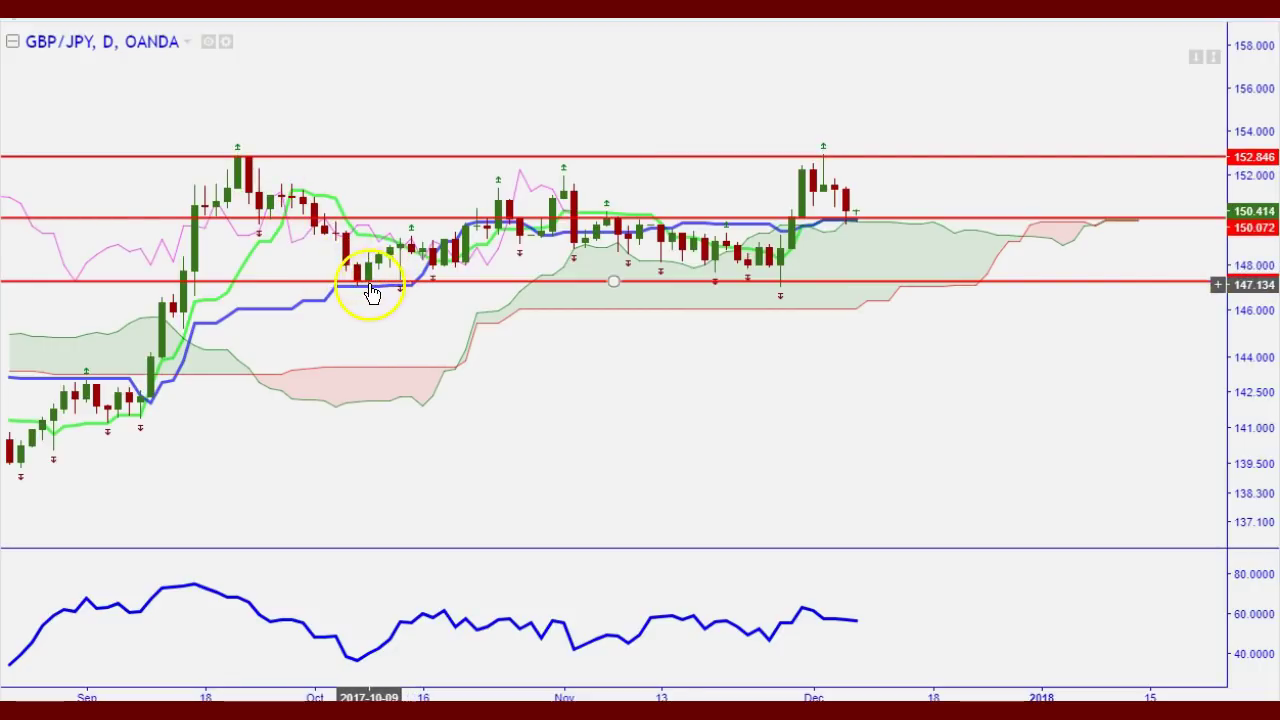
click(356, 296)
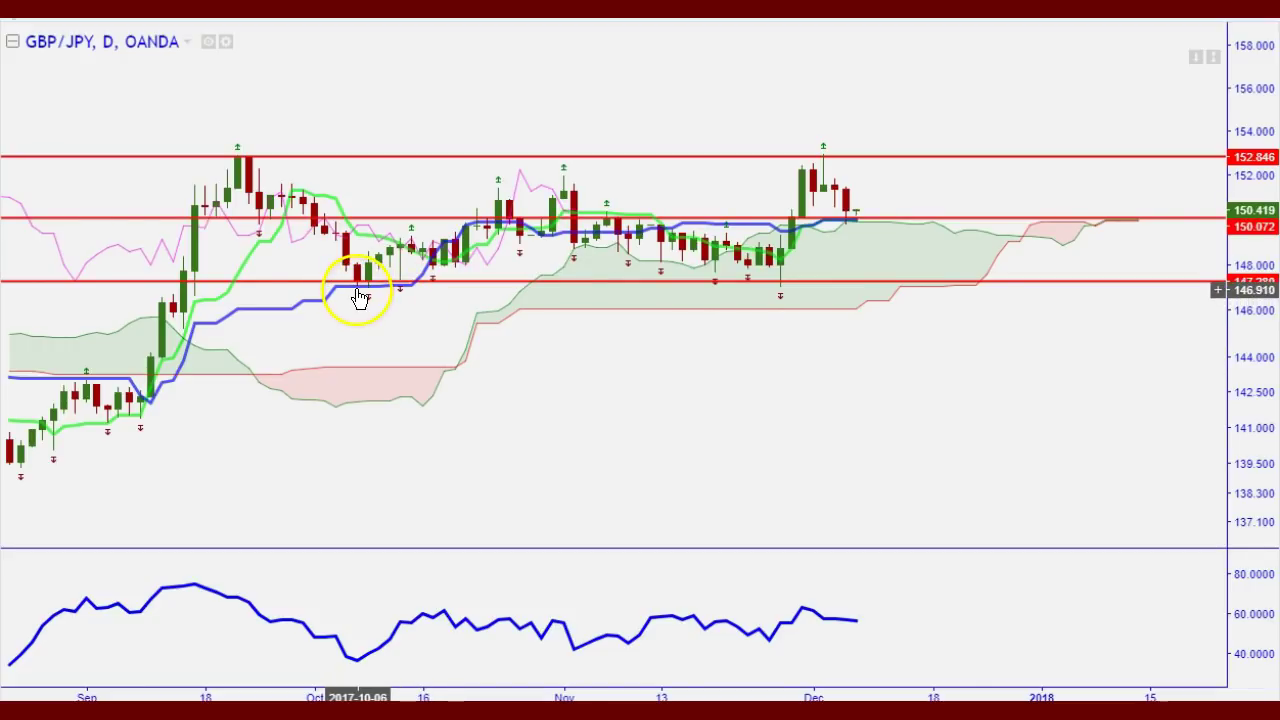
click(394, 287)
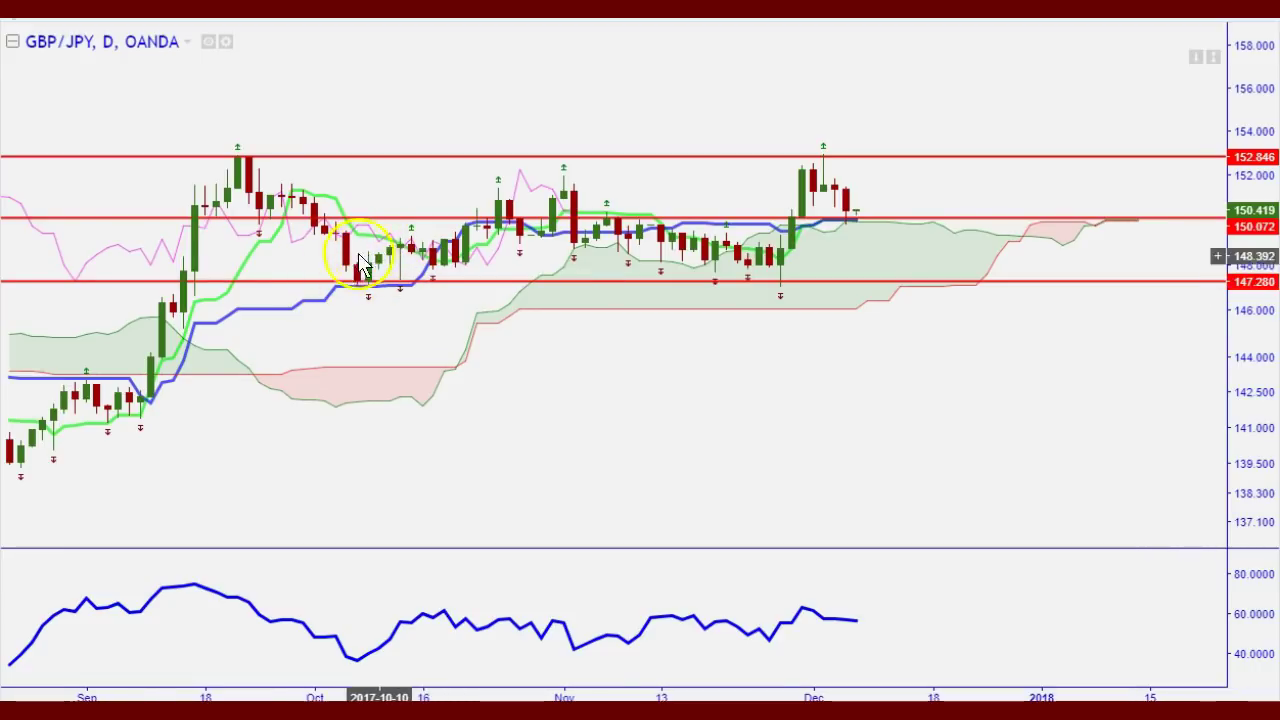
click(381, 272)
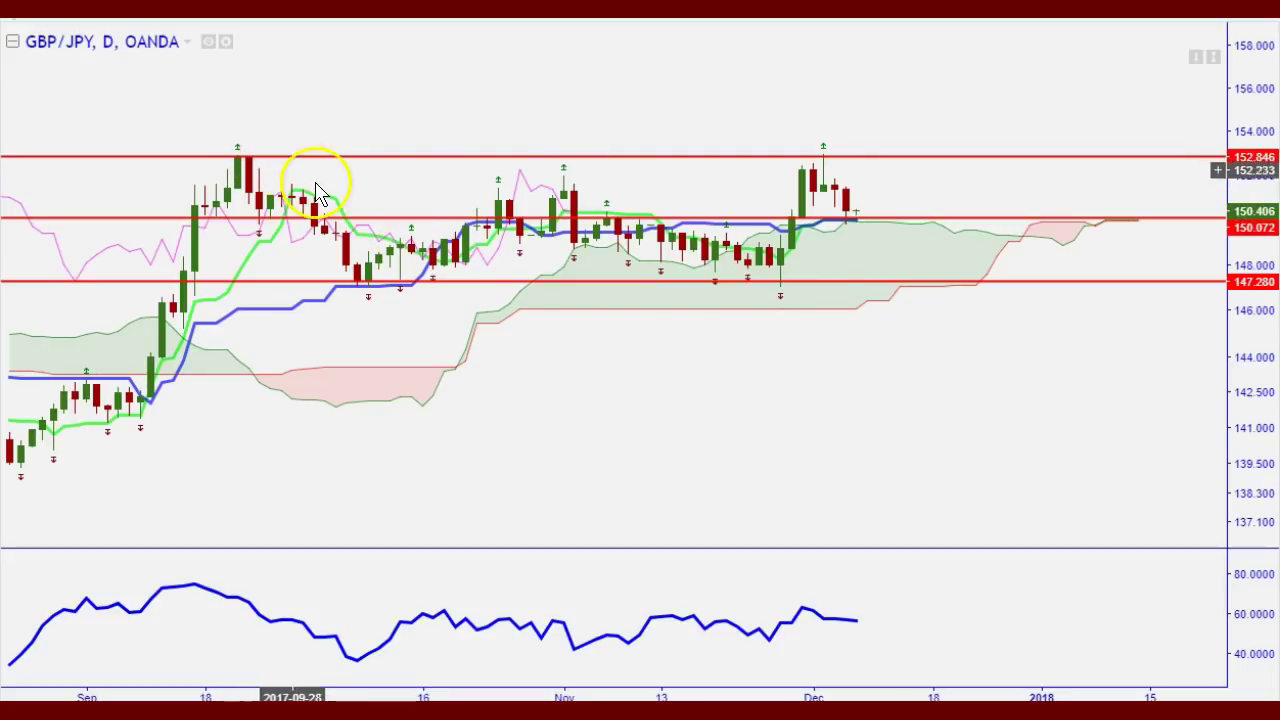
Step: Number the GBP/JPY lines at 152.846, 150.072 and 147.280 as 1, 2 and 3 in red, and clear the marks
scroll(540, 271, down, 2)
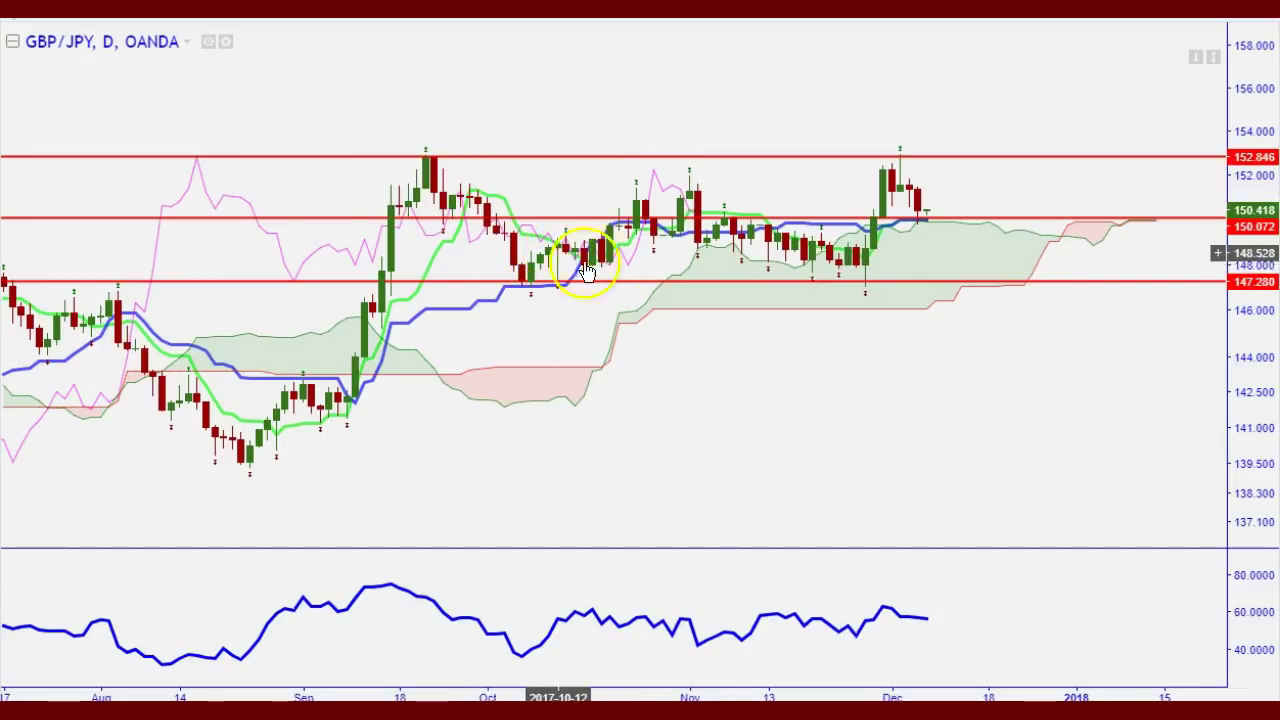
scroll(714, 398, up, 2)
scroll(714, 398, up, 1)
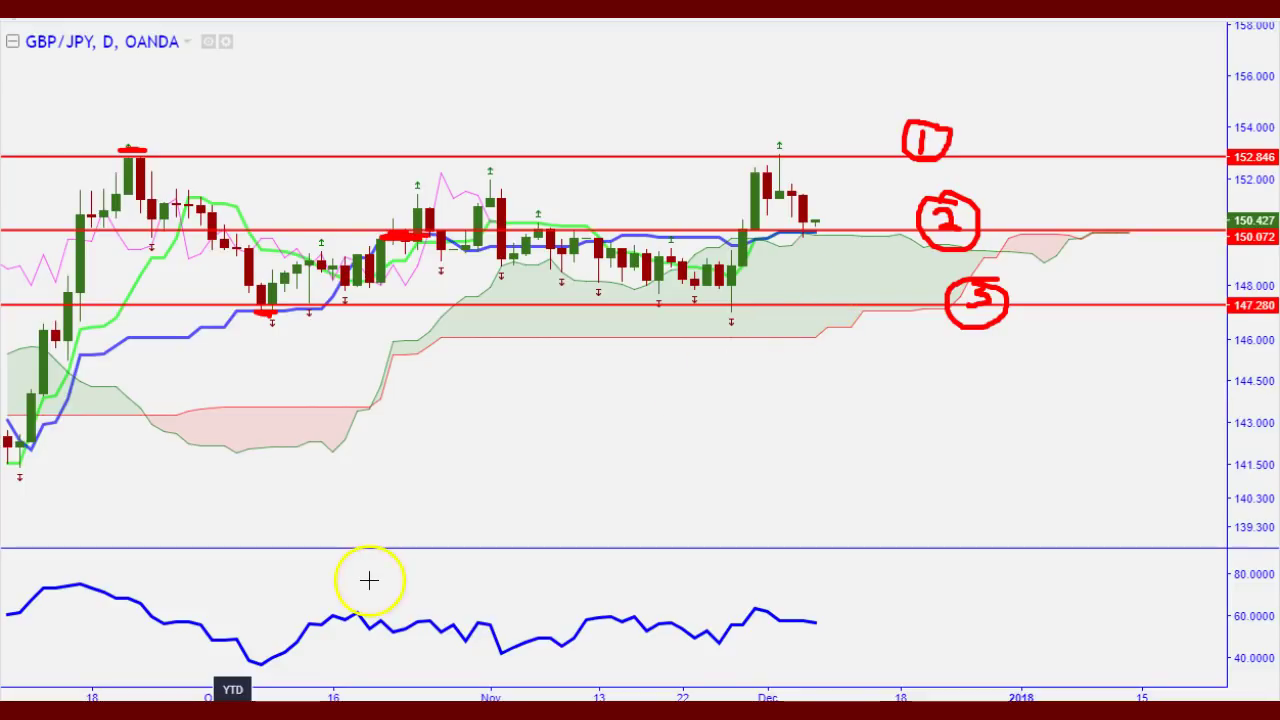
click(744, 45)
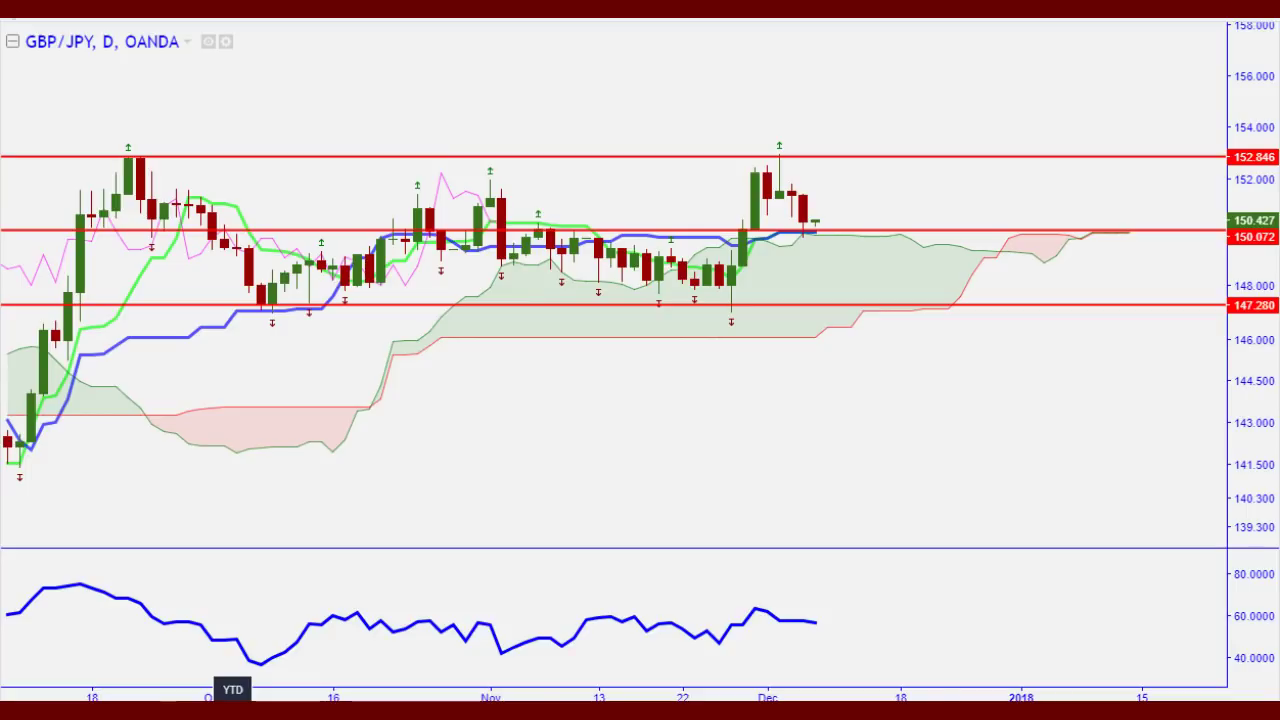
Step: Remove the three horizontal lines at 152.846, 150.072 and 147.280 from the GBP/JPY daily chart
scroll(770, 375, up, 2)
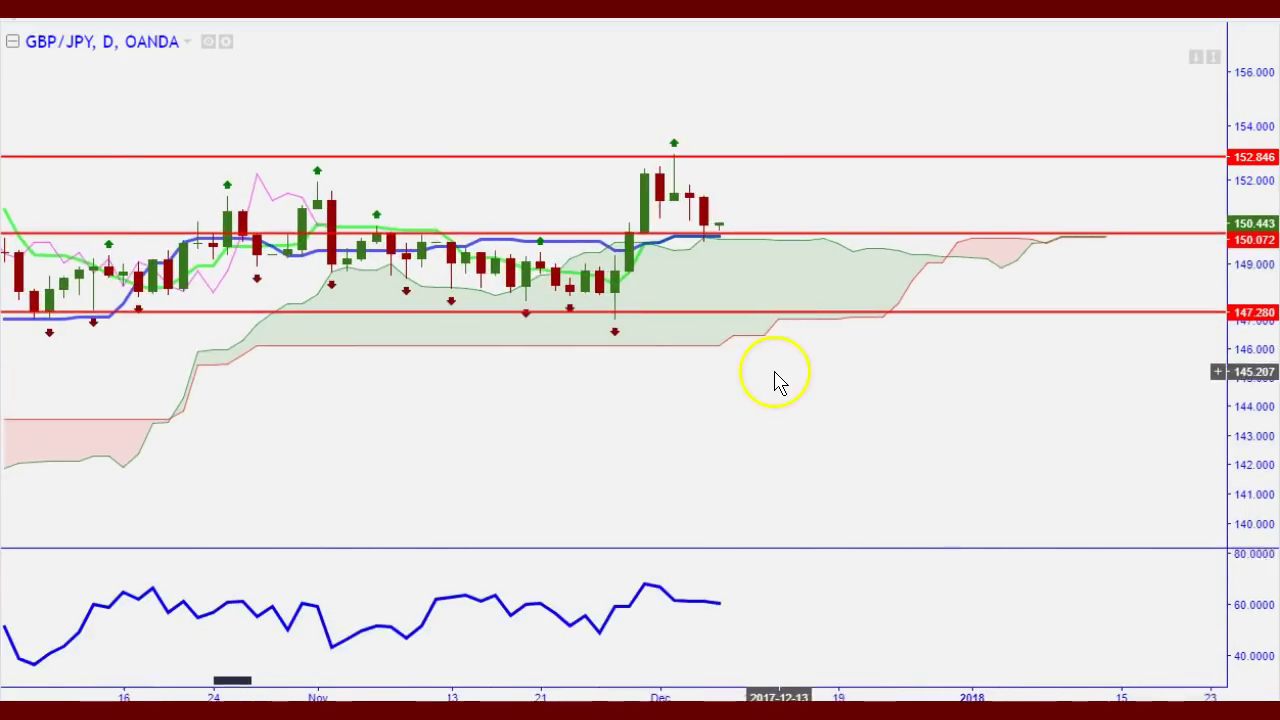
right_click(831, 158)
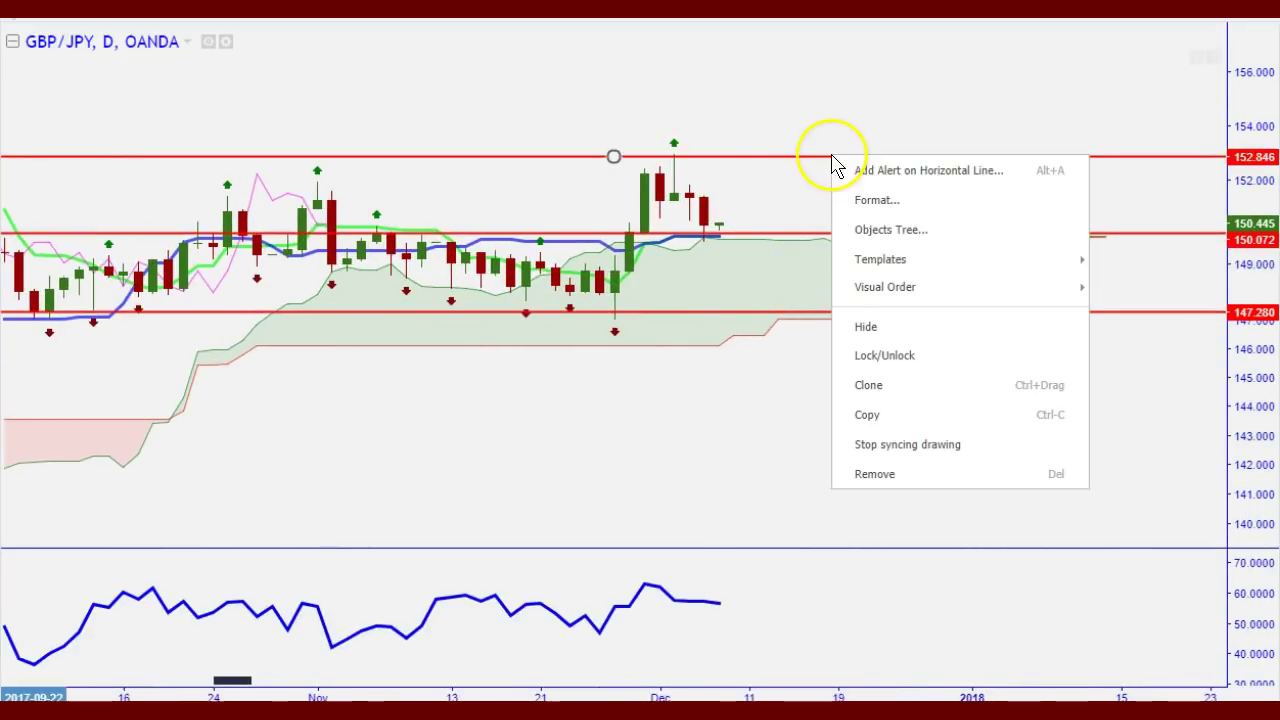
click(875, 474)
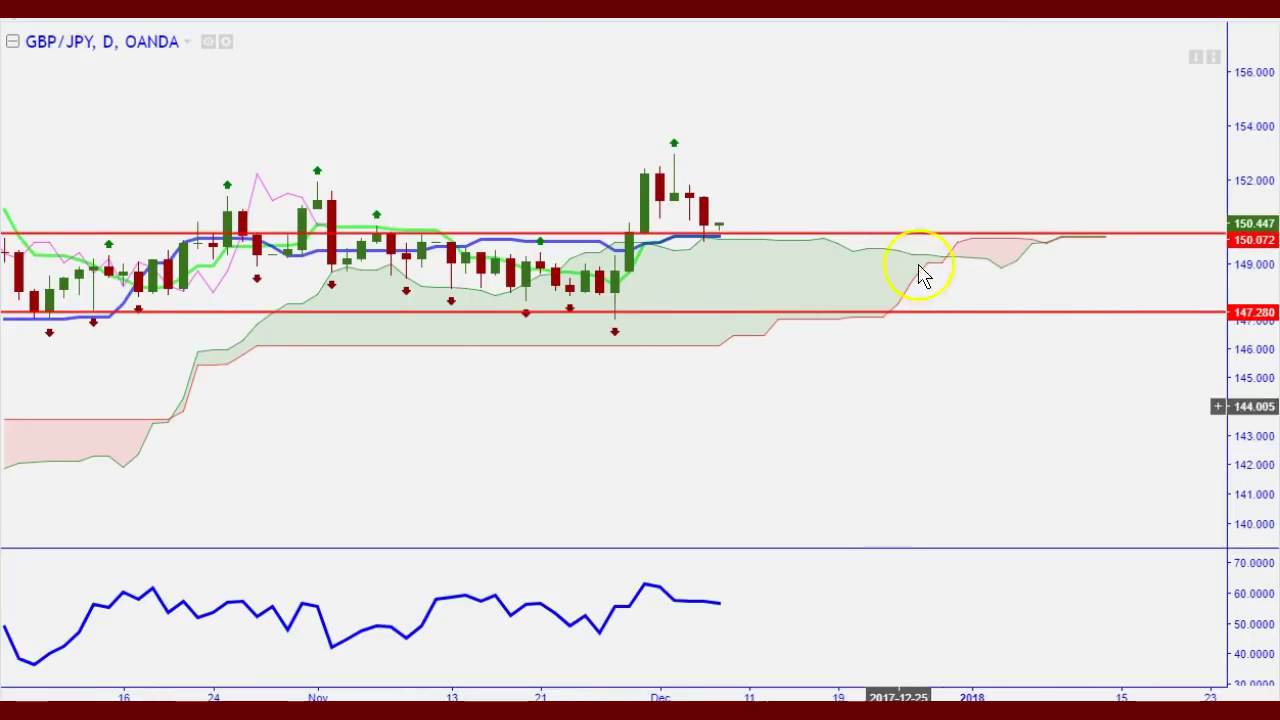
right_click(892, 243)
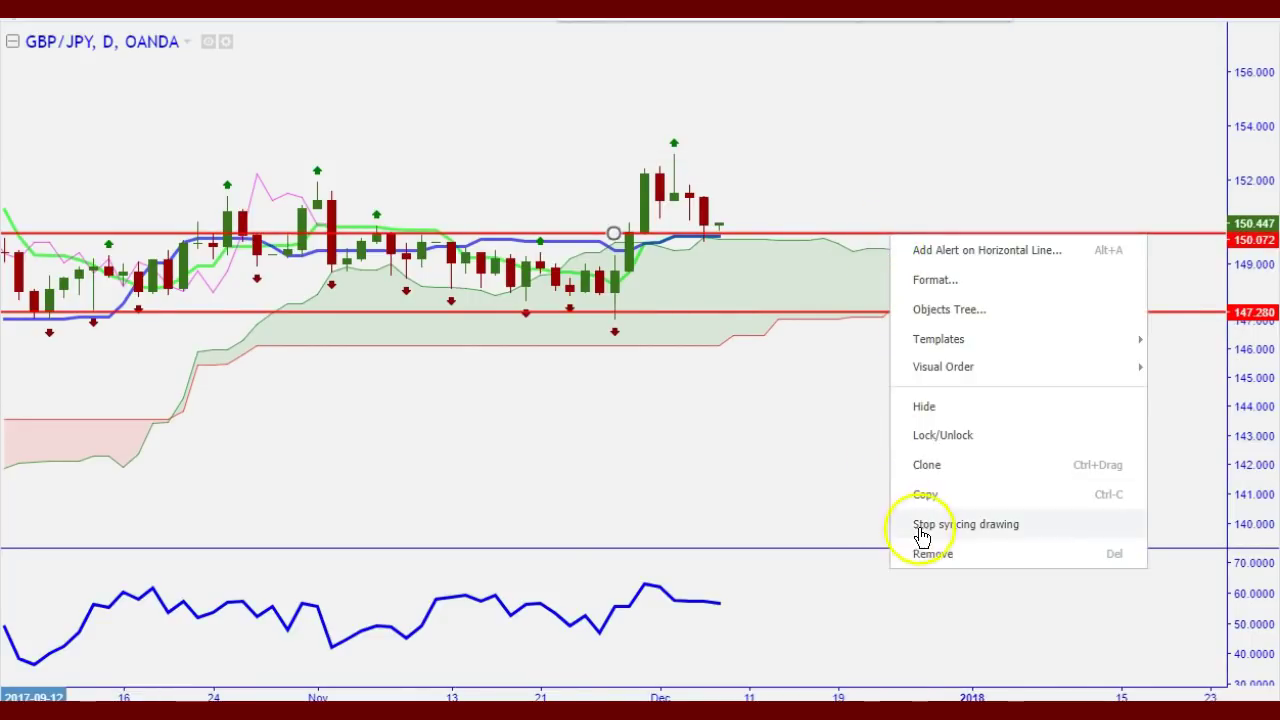
key(Delete)
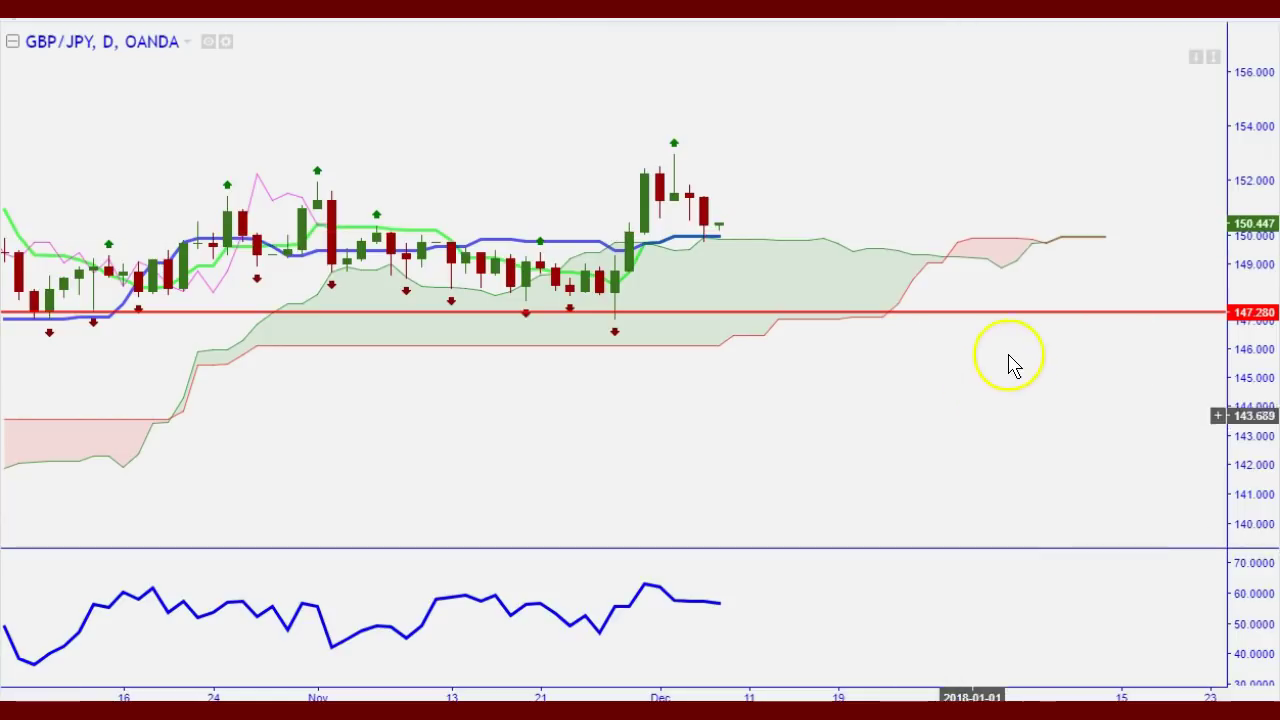
right_click(997, 318)
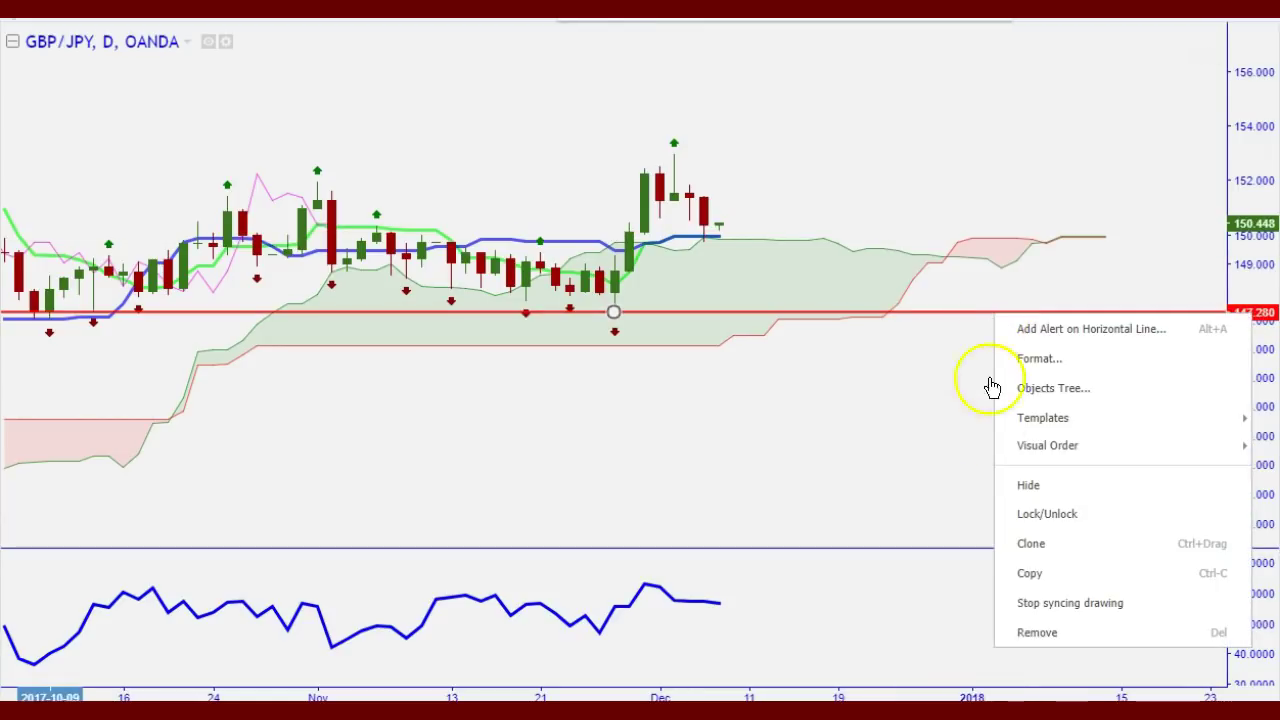
click(1020, 625)
Step: Switch GBP/JPY to the 240-minute timeframe and examine the early December candles around the Ichimoku lines and cloud
scroll(880, 432, down, 3)
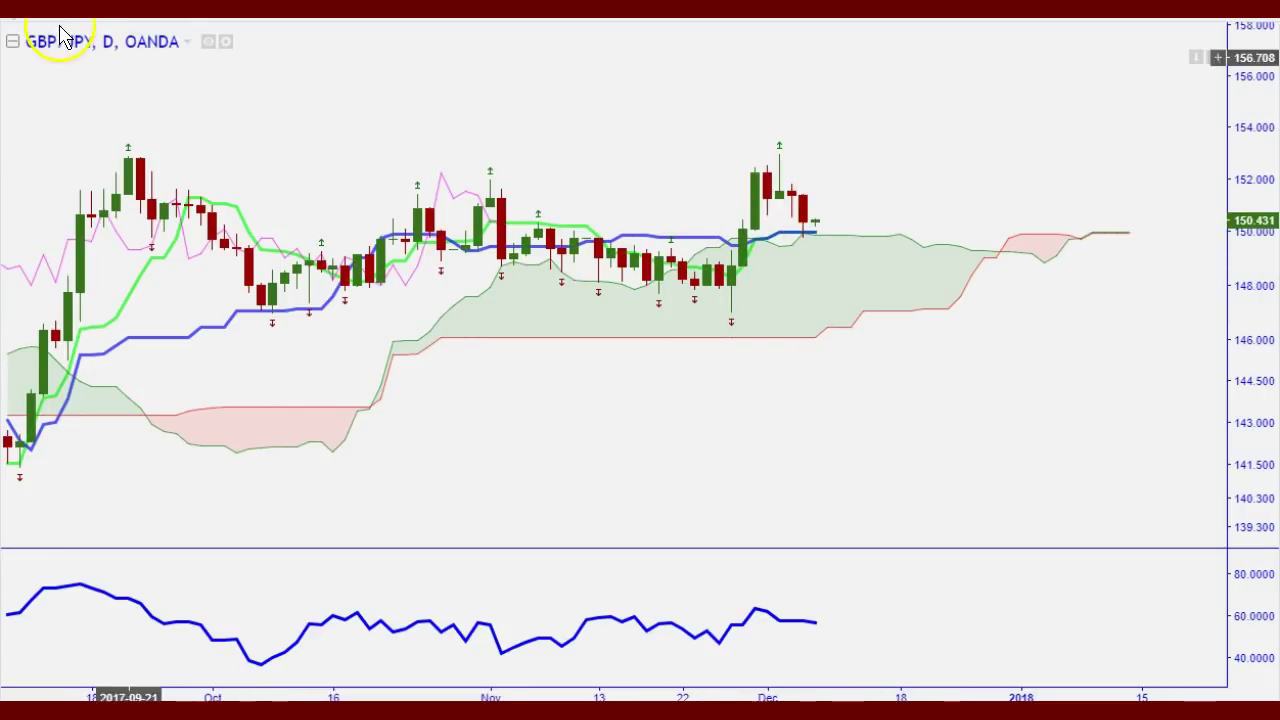
text(240)
key(Return)
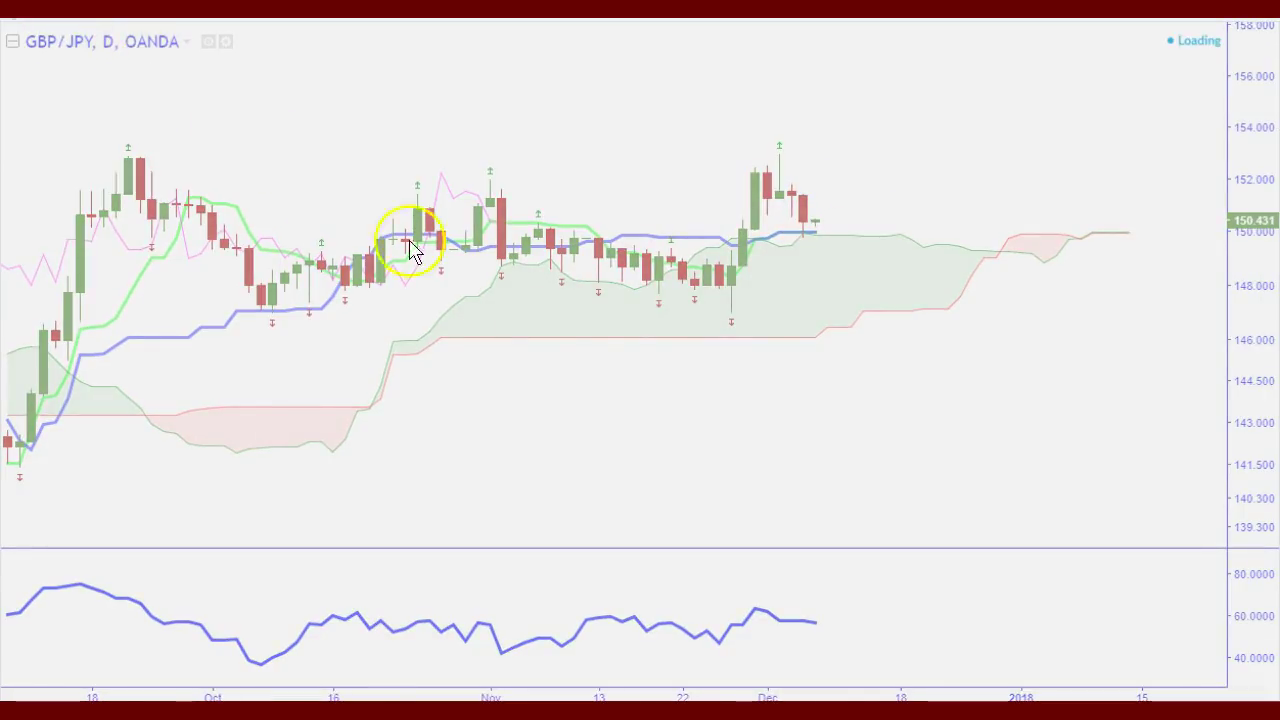
scroll(729, 337, down, 1)
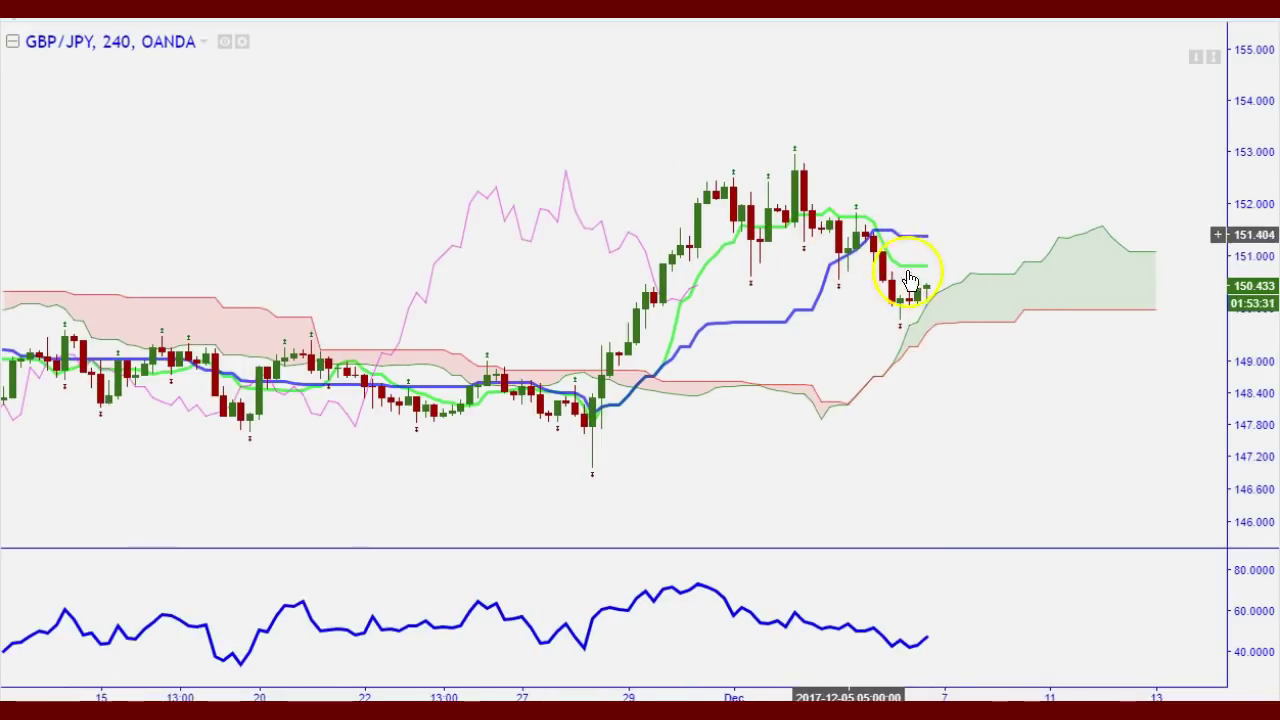
scroll(857, 360, up, 1)
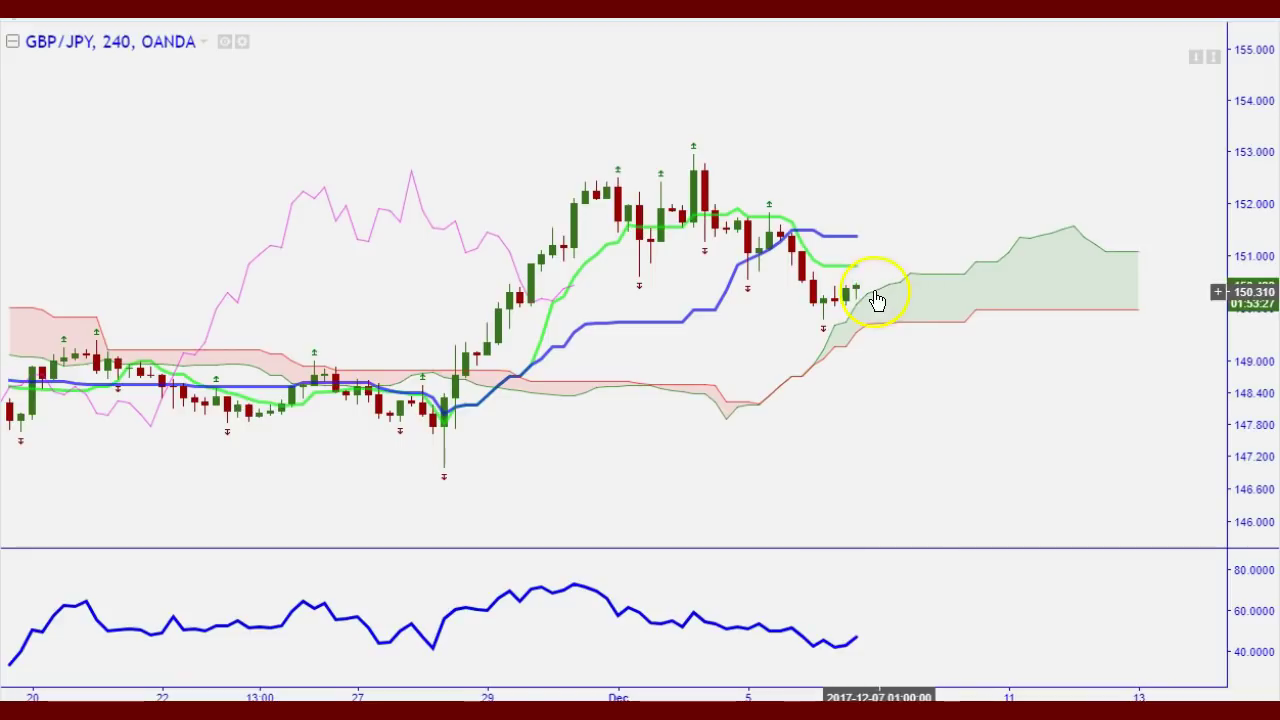
scroll(843, 392, up, 1)
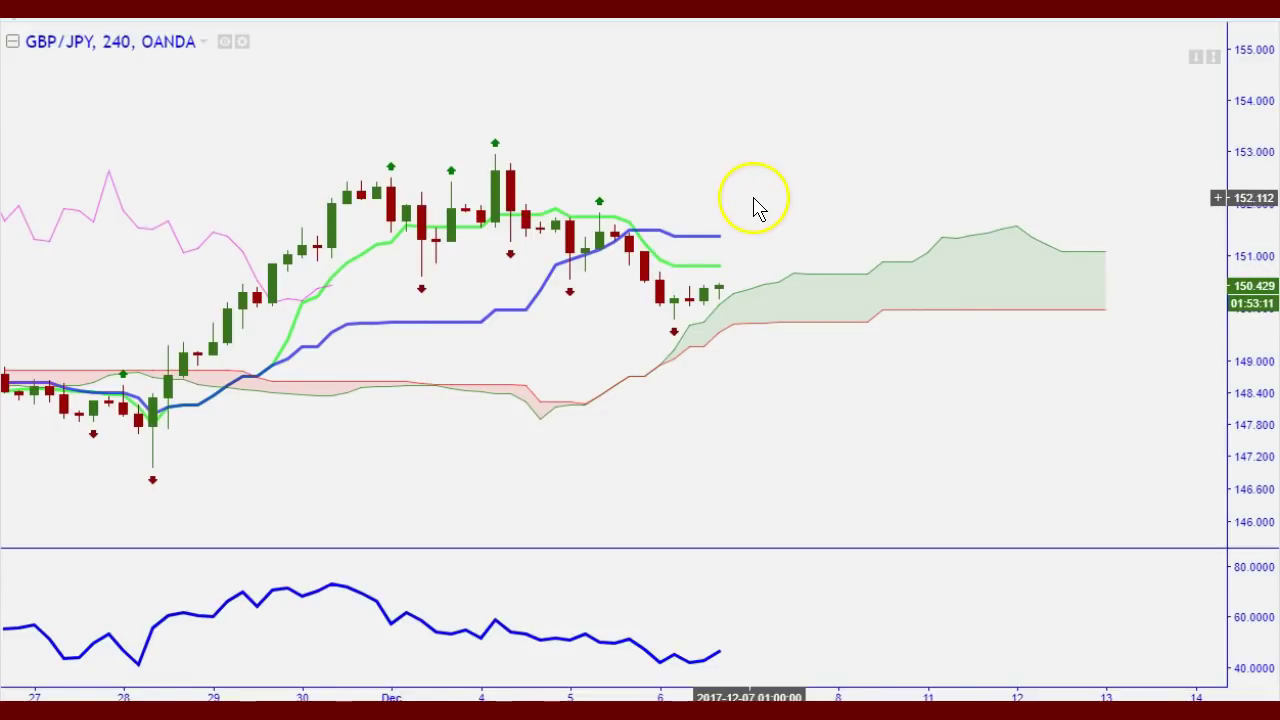
scroll(755, 205, down, 3)
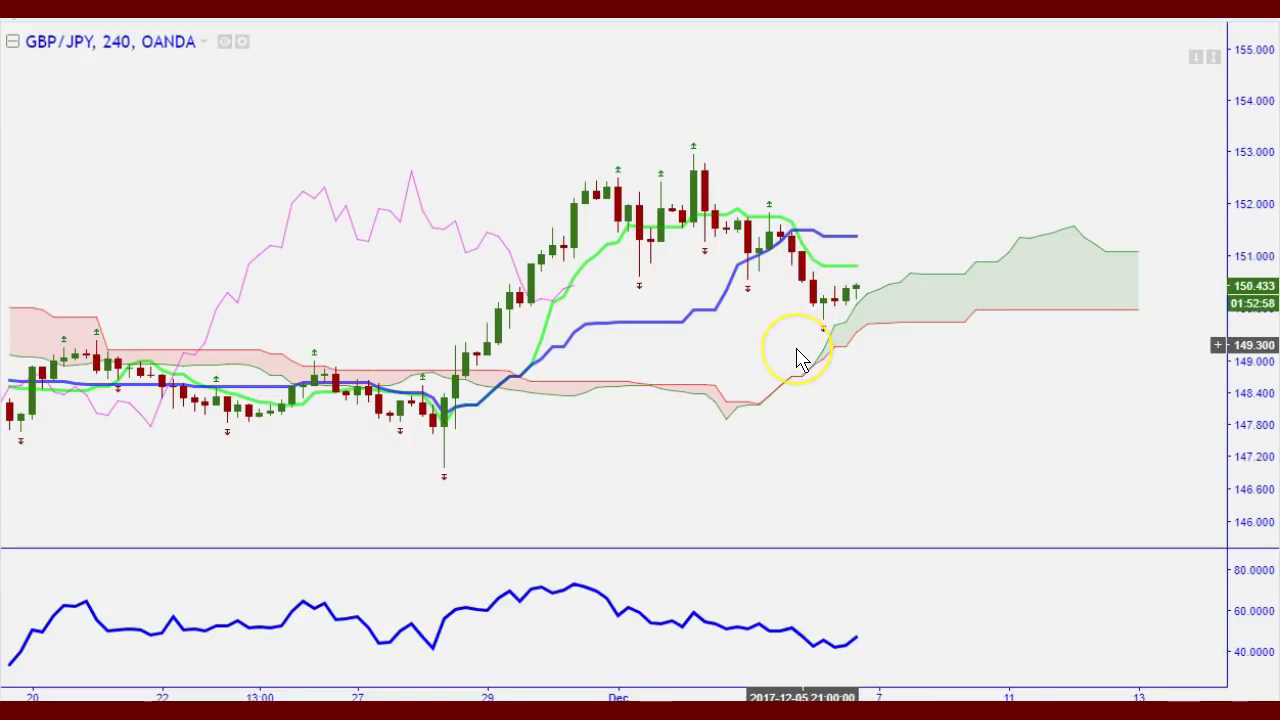
scroll(794, 371, up, 2)
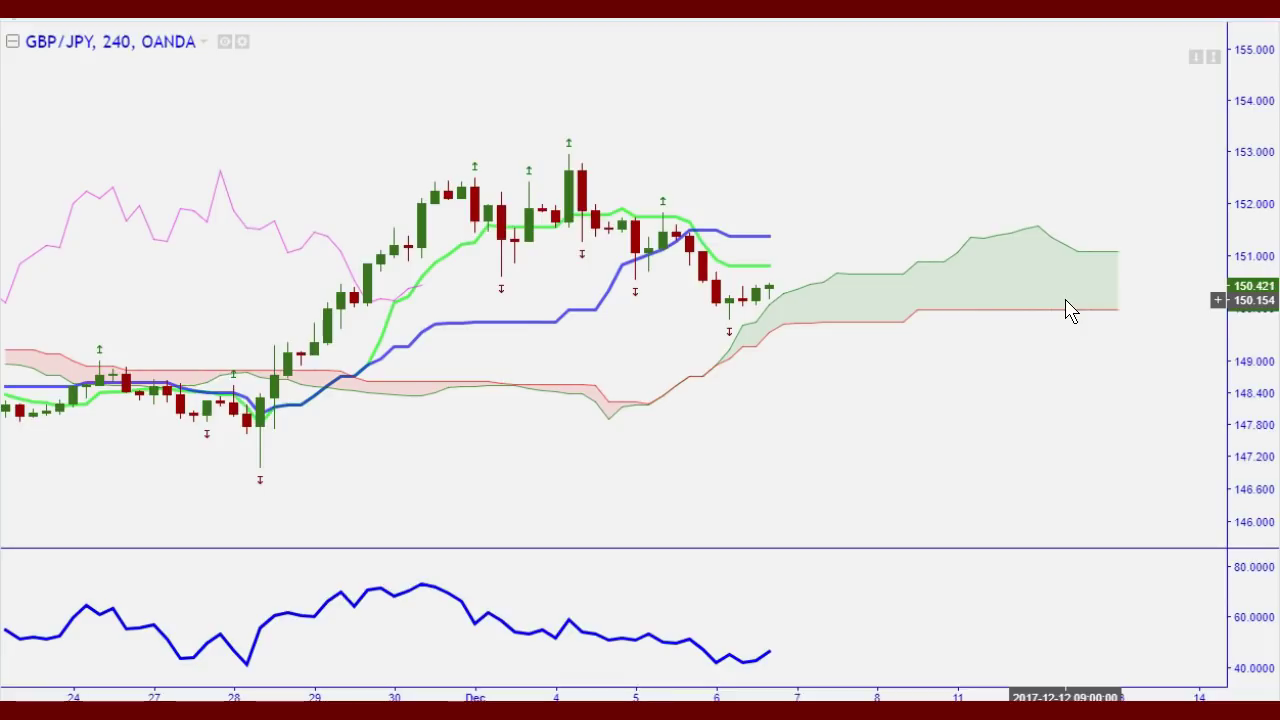
scroll(857, 280, down, 1)
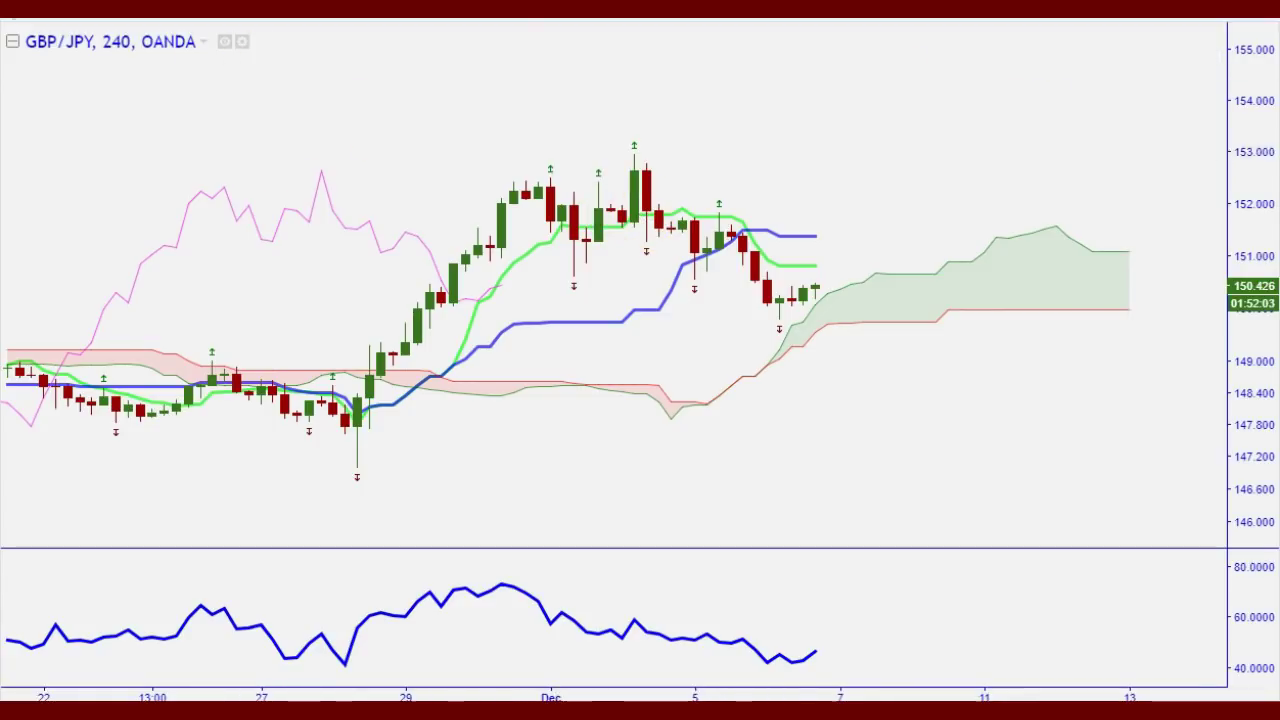
Step: Open the GBP/NZD daily chart and inspect the September to December candles against the Ichimoku lines and cloud
click(1275, 330)
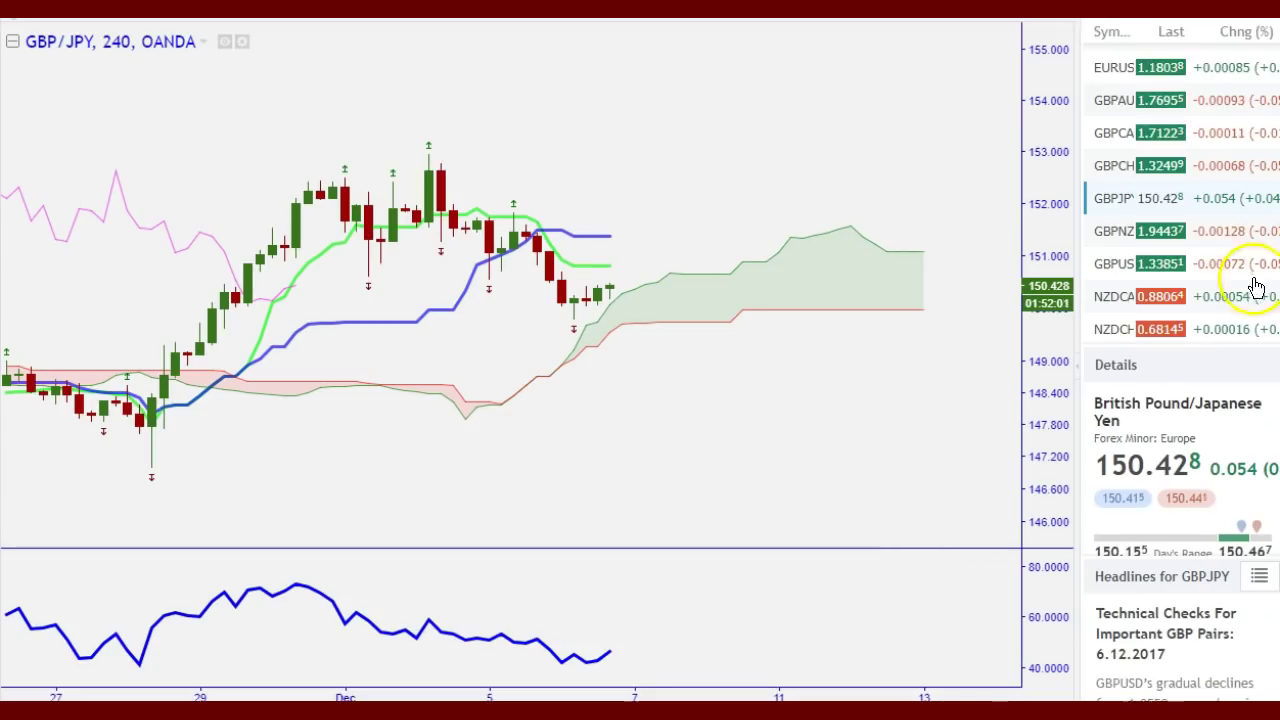
click(1118, 235)
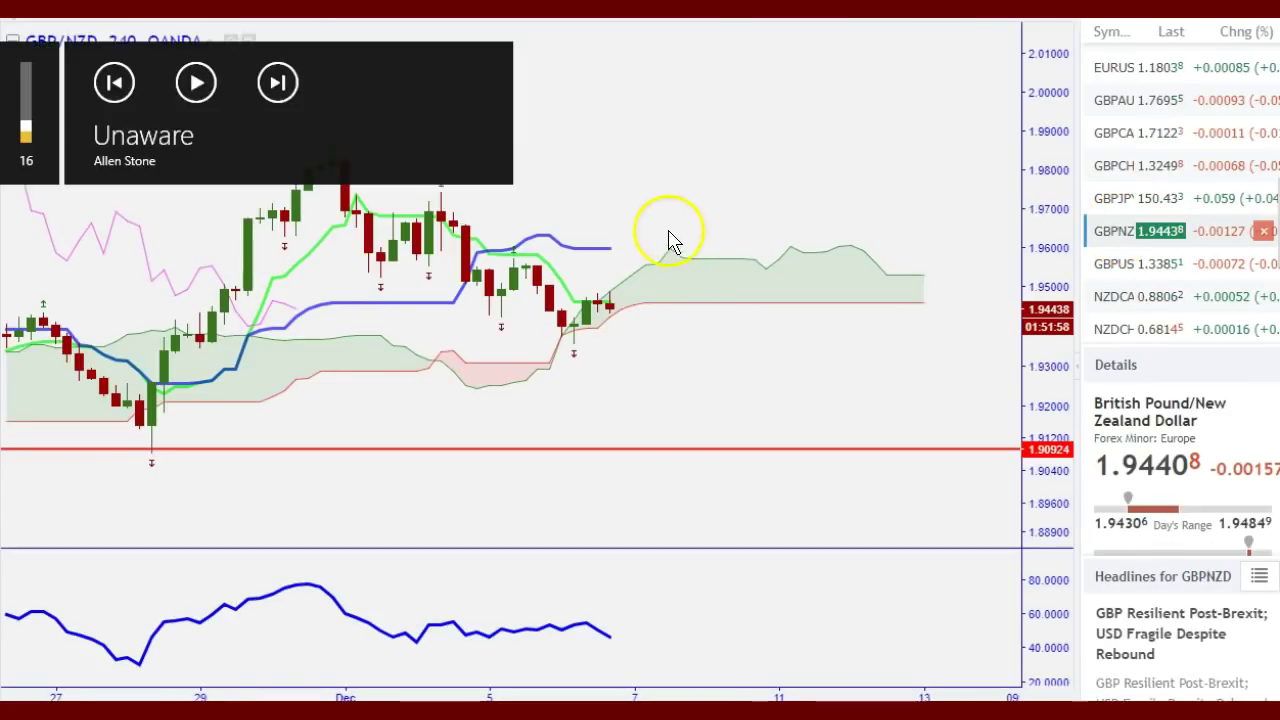
key(XF86AudioLowerVolume)
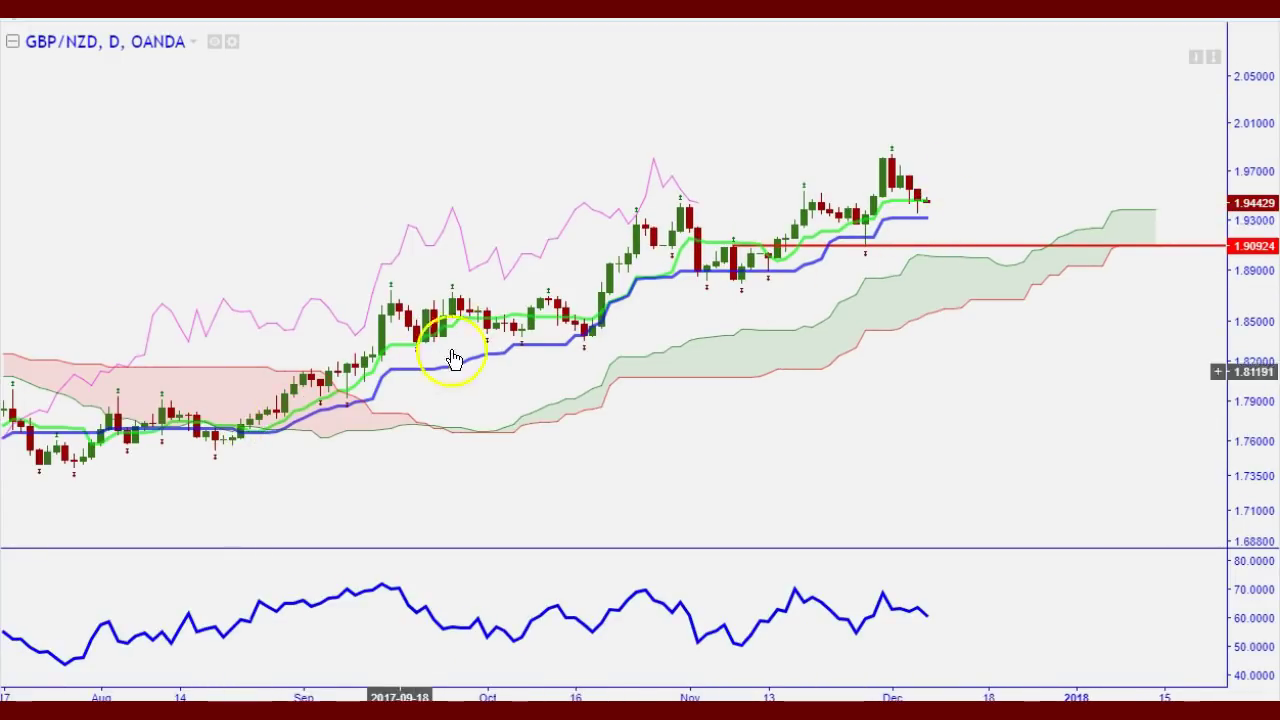
scroll(829, 280, down, 1)
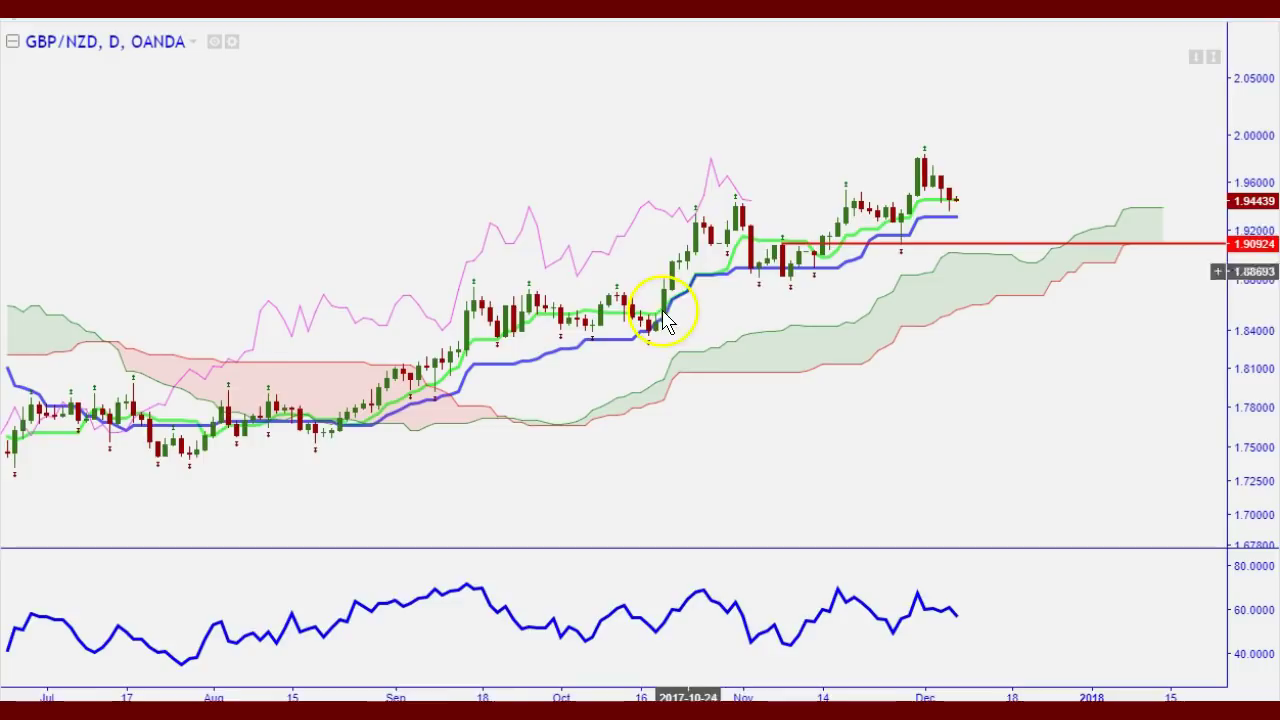
scroll(665, 310, up, 2)
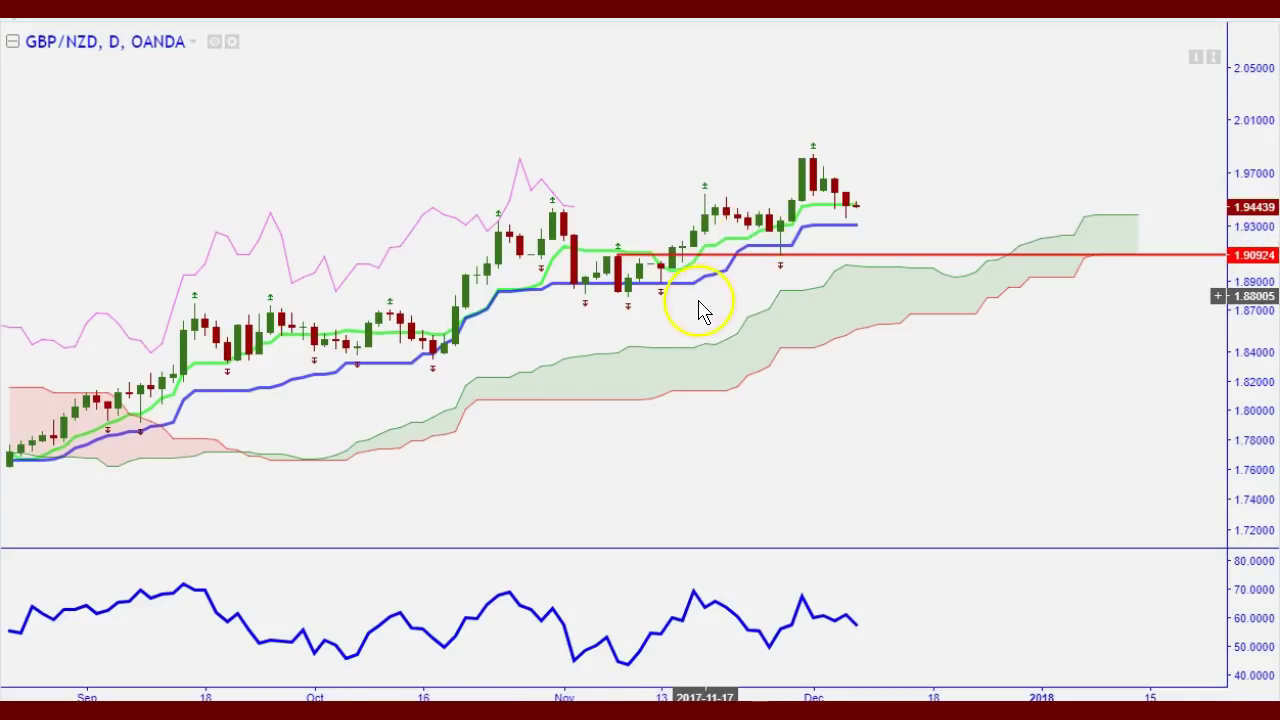
scroll(700, 315, up, 2)
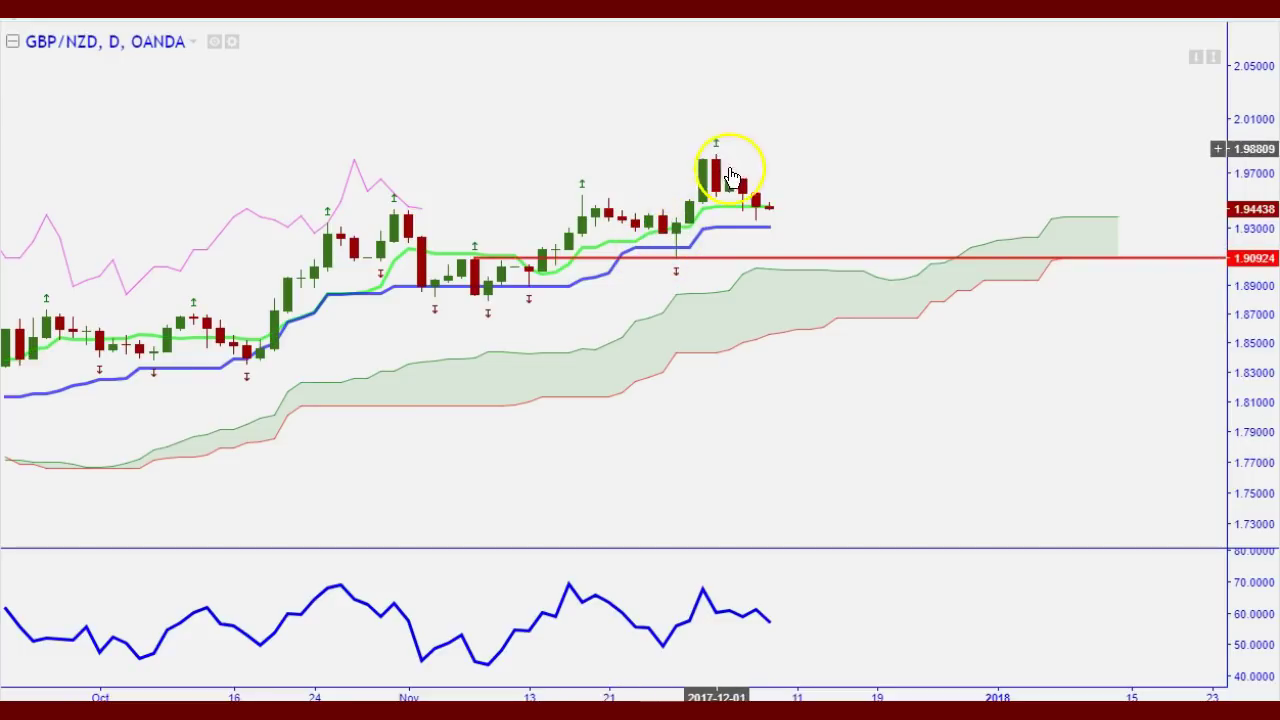
Step: Remove the horizontal ray at 1.90924 from the GBP/NZD daily chart
scroll(765, 230, up, 1)
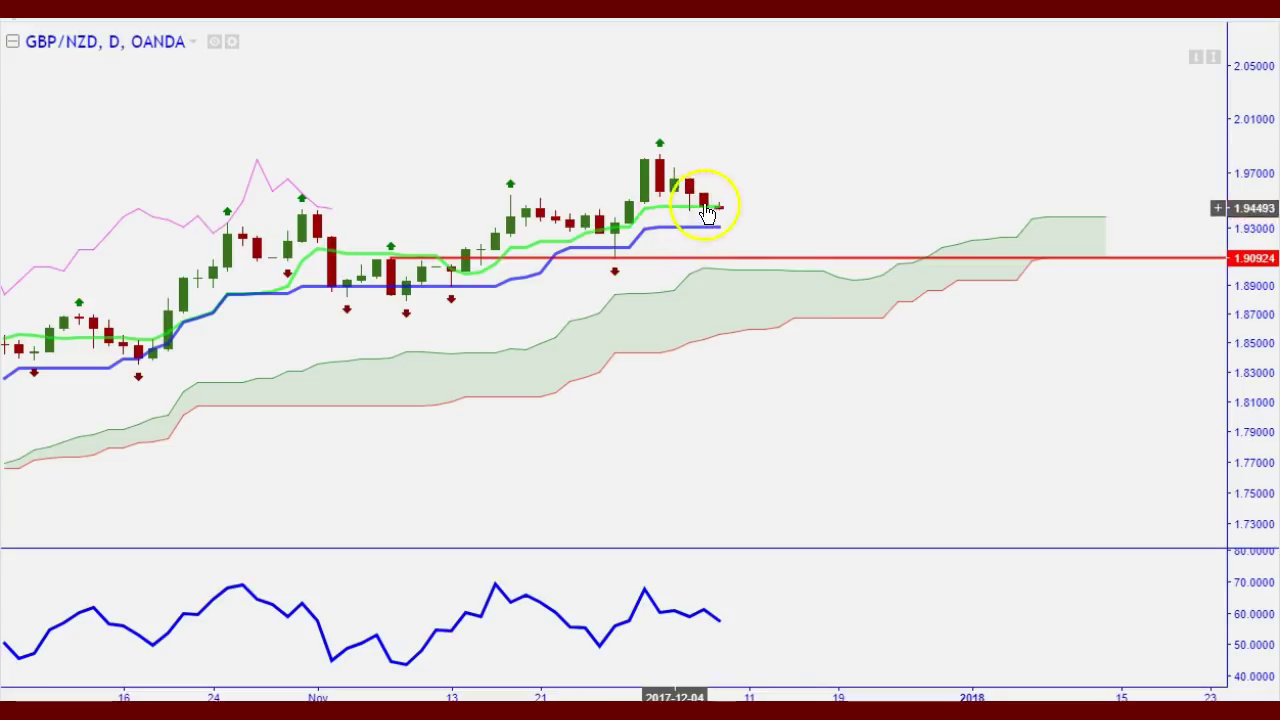
right_click(679, 260)
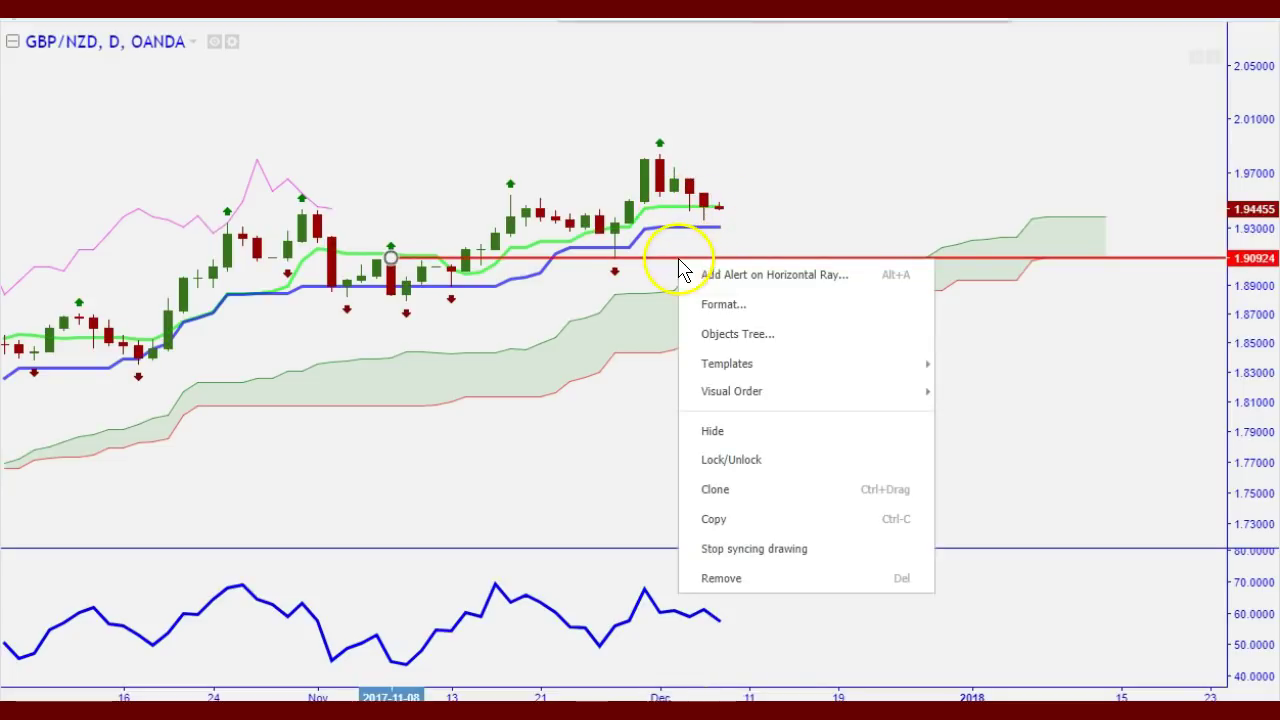
click(737, 582)
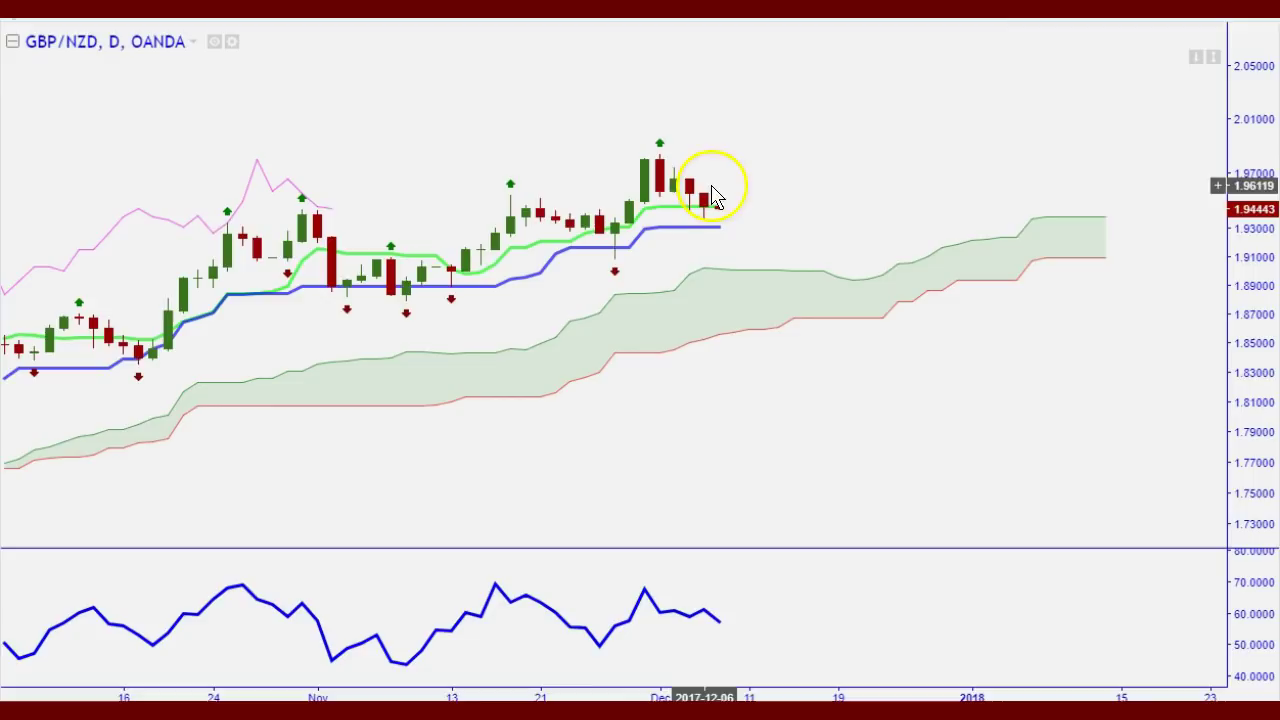
Step: Compare the mid-November and early-December price highs with their matching oscillator peaks on the GBP/NZD daily chart
scroll(720, 215, up, 3)
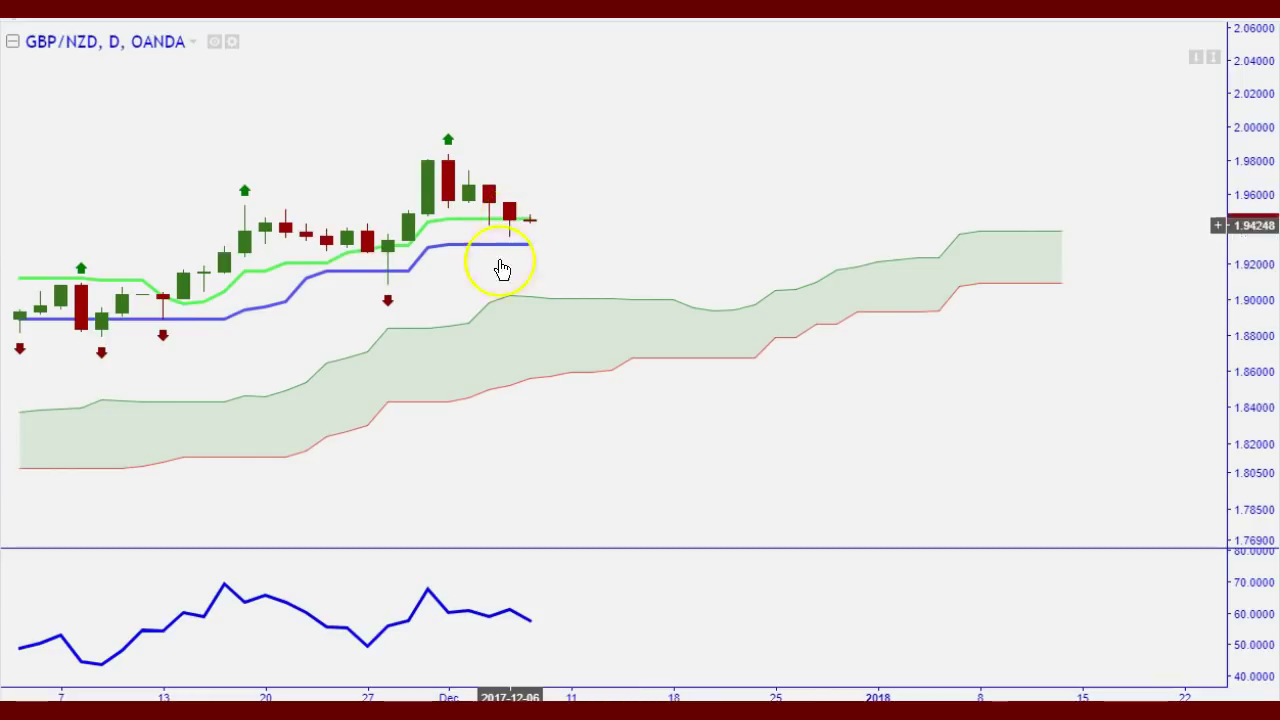
drag(551, 286, 661, 277)
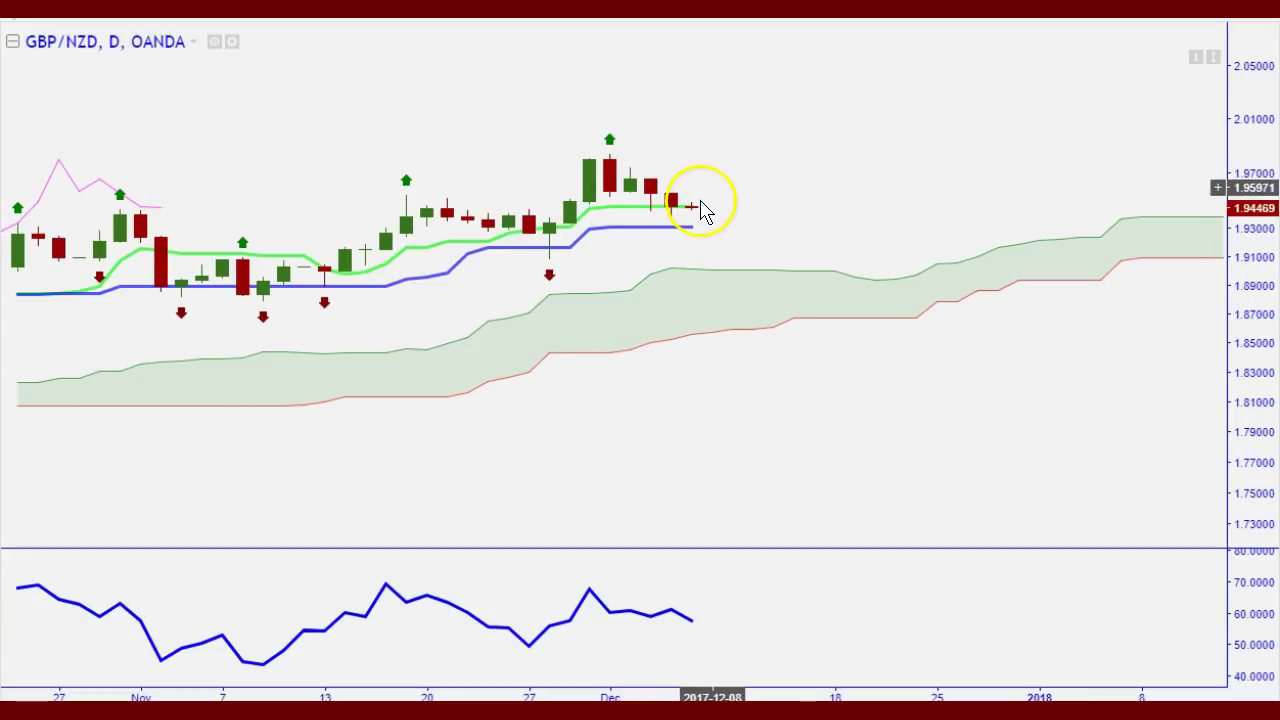
scroll(710, 256, down, 1)
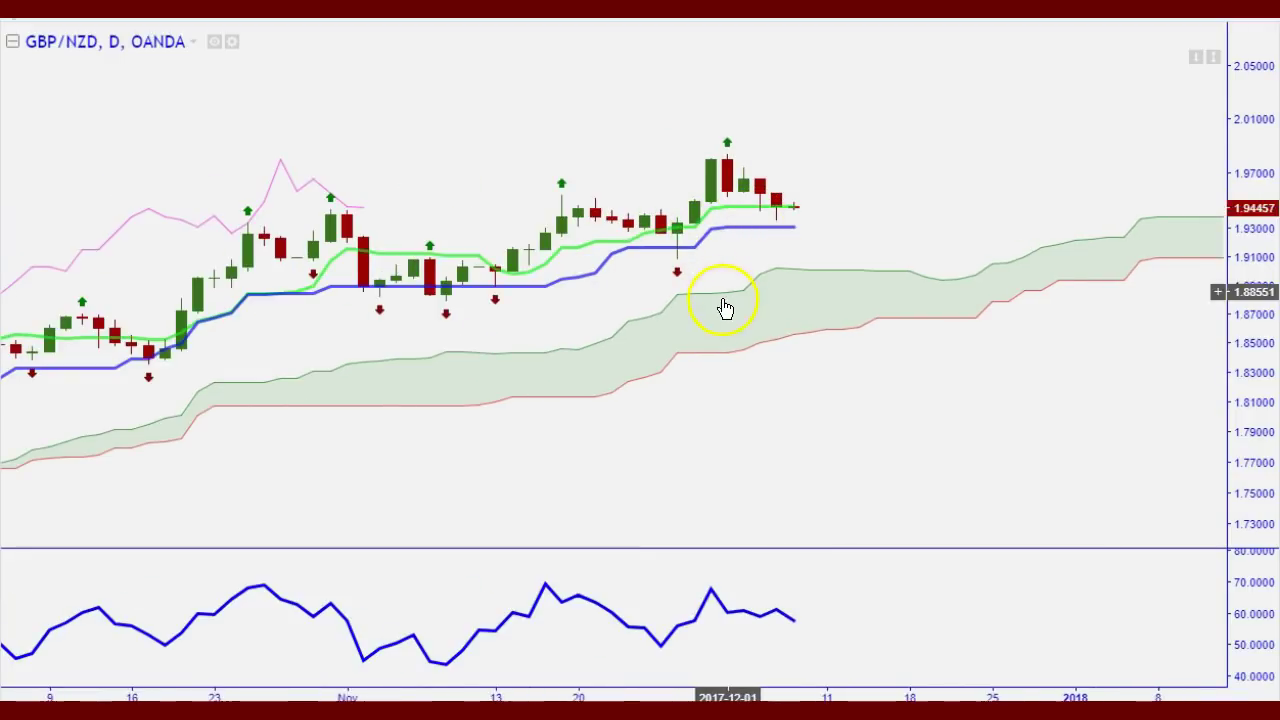
scroll(714, 480, down, 1)
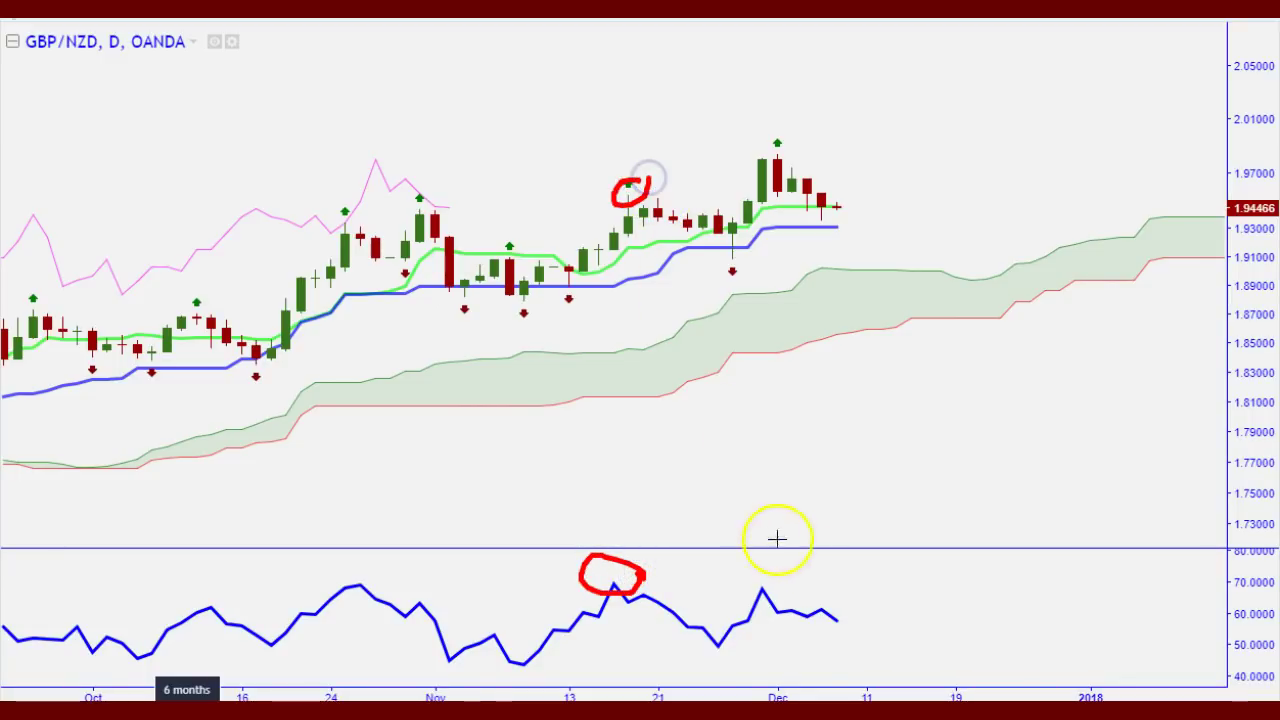
click(777, 155)
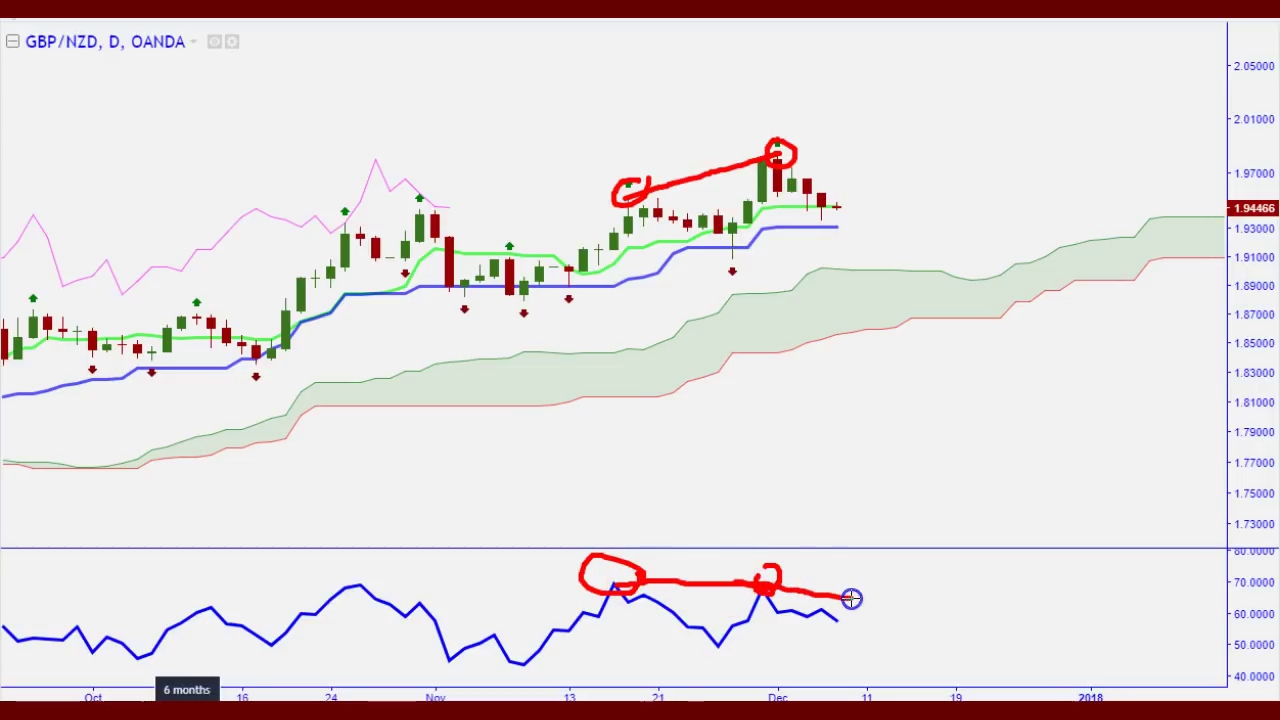
click(750, 41)
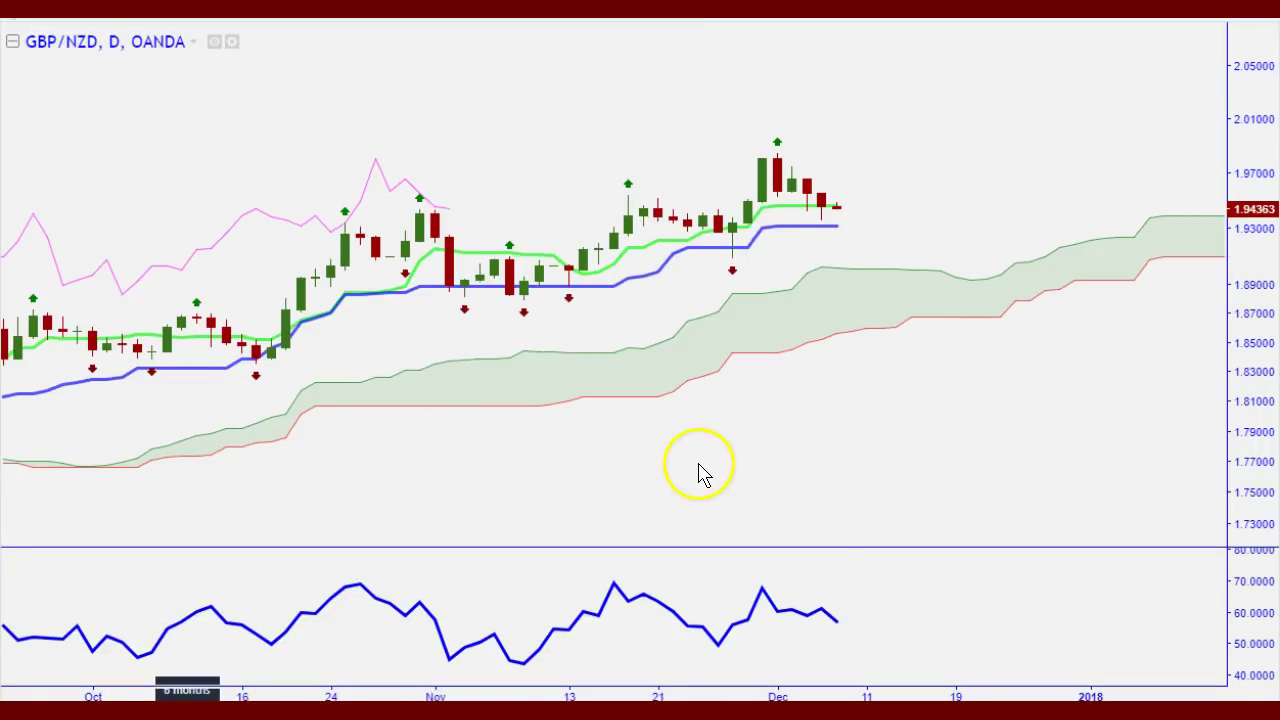
Step: Add a red horizontal line to the GBP/NZD daily chart at 1.90518 and raise it to 2.00697
scroll(699, 472, down, 5)
scroll(697, 458, down, 6)
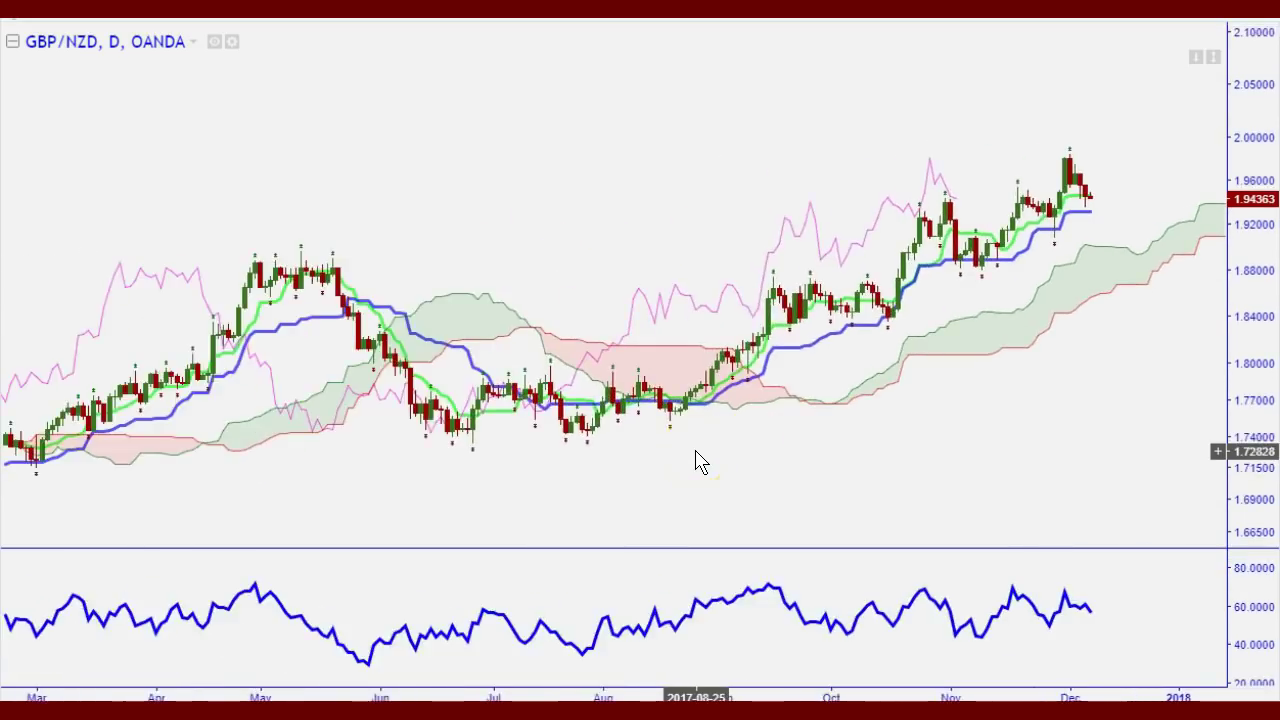
scroll(710, 466, down, 2)
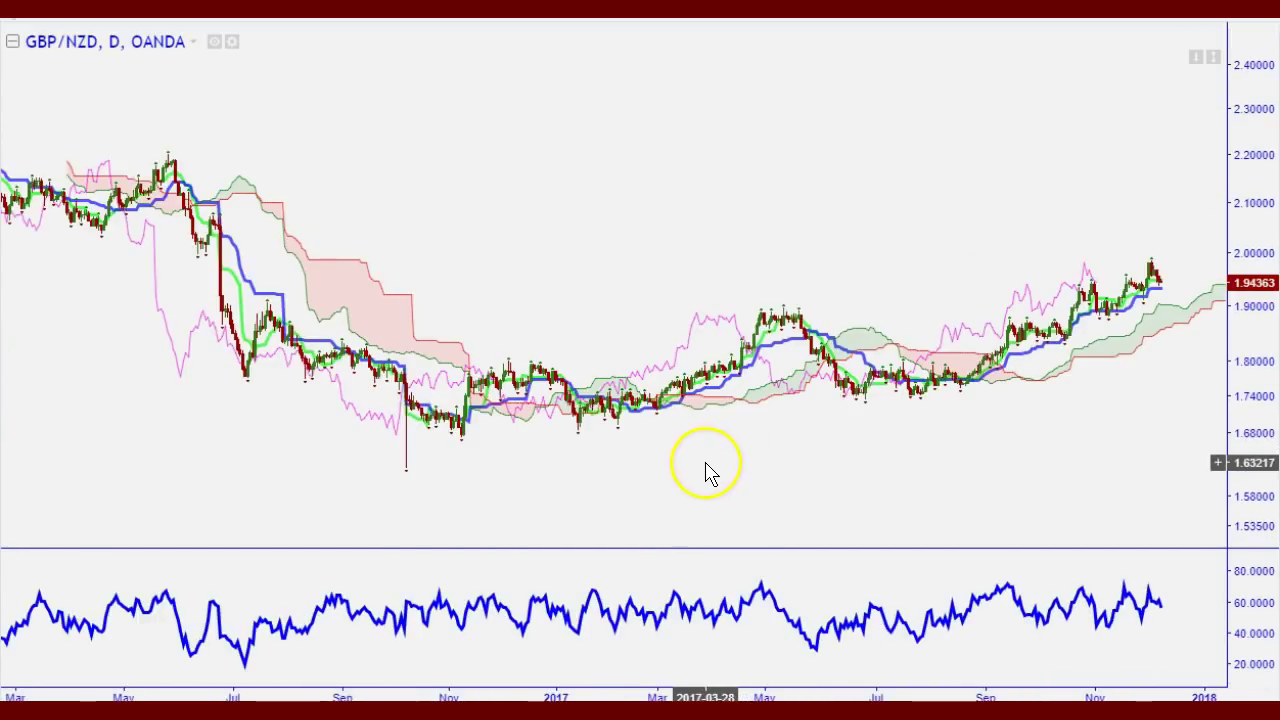
scroll(712, 468, down, 3)
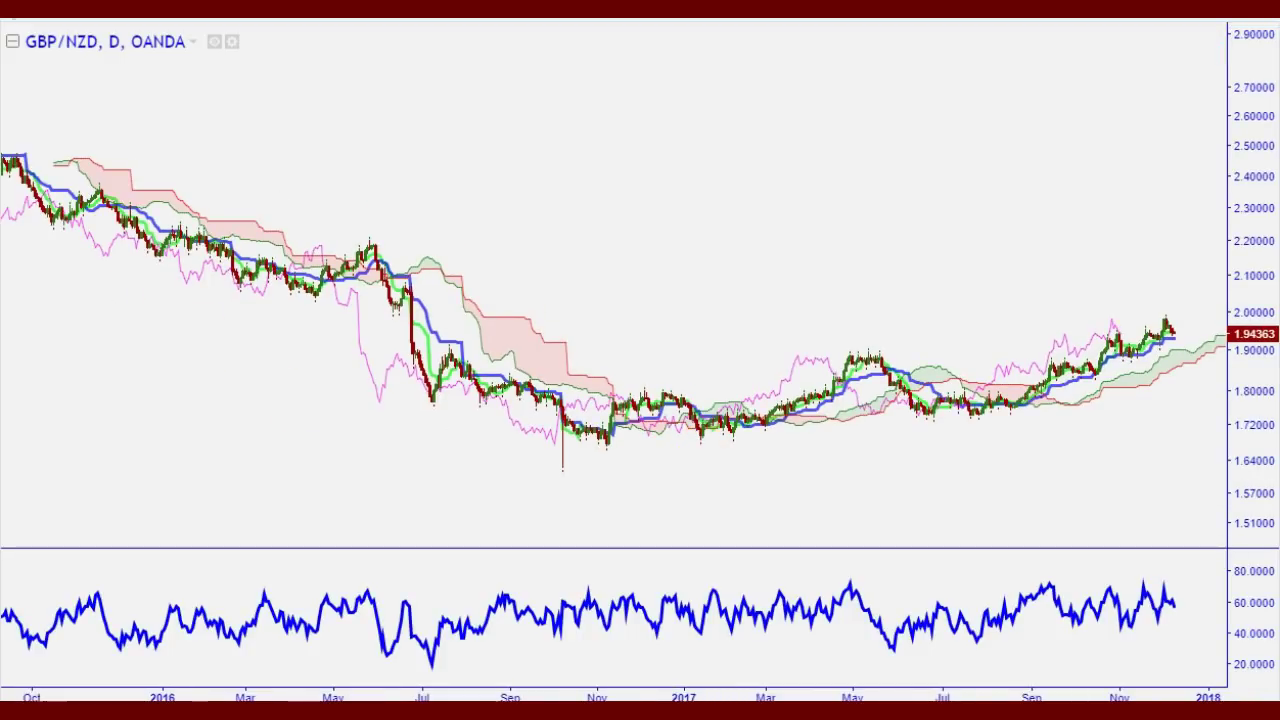
click(450, 349)
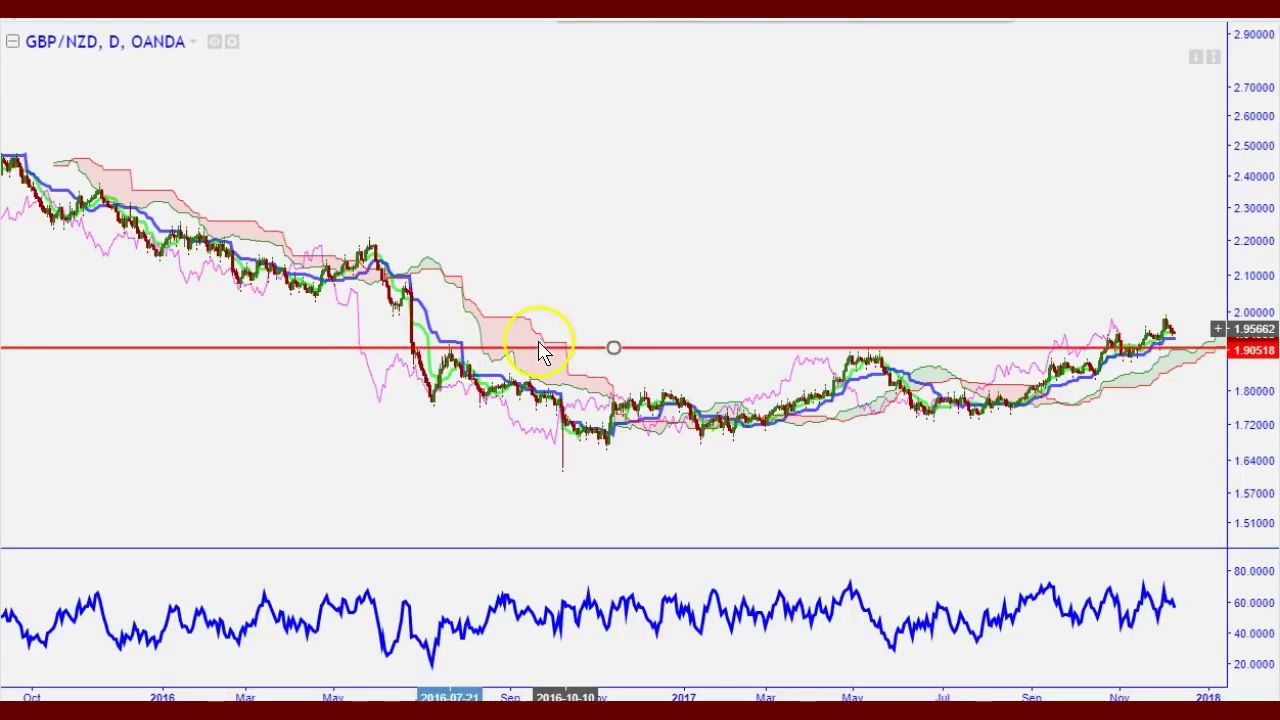
drag(541, 350, 528, 307)
scroll(531, 317, down, 2)
click(510, 376)
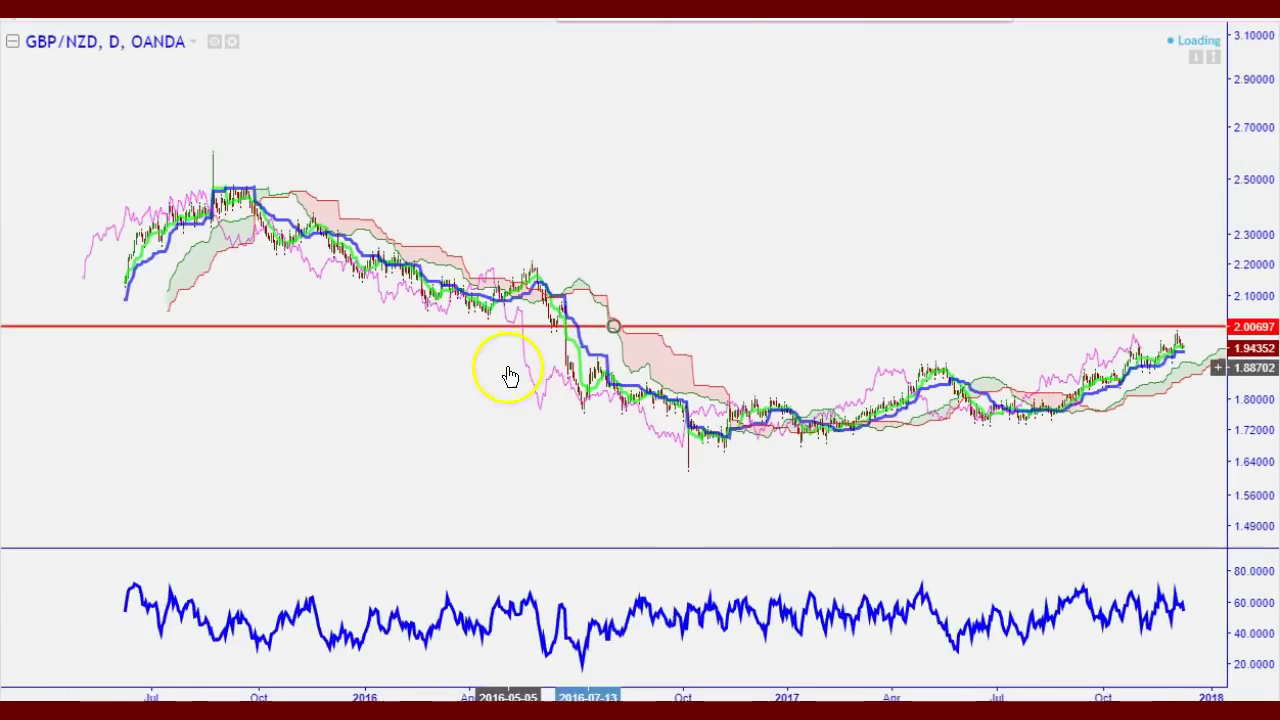
Step: Fine-tune the red horizontal line against the 2014 to 2016 price swings, moving it to 2.06267 and settling it at 2.03743
scroll(504, 372, down, 3)
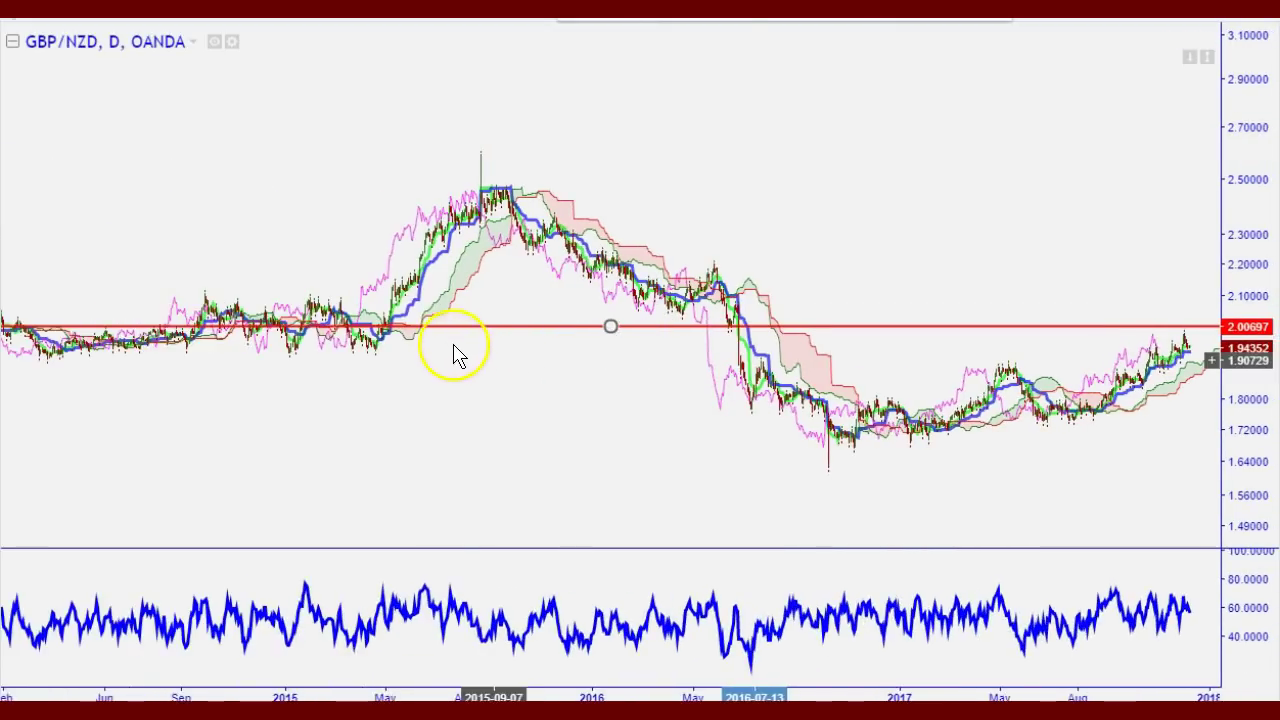
drag(449, 334, 514, 308)
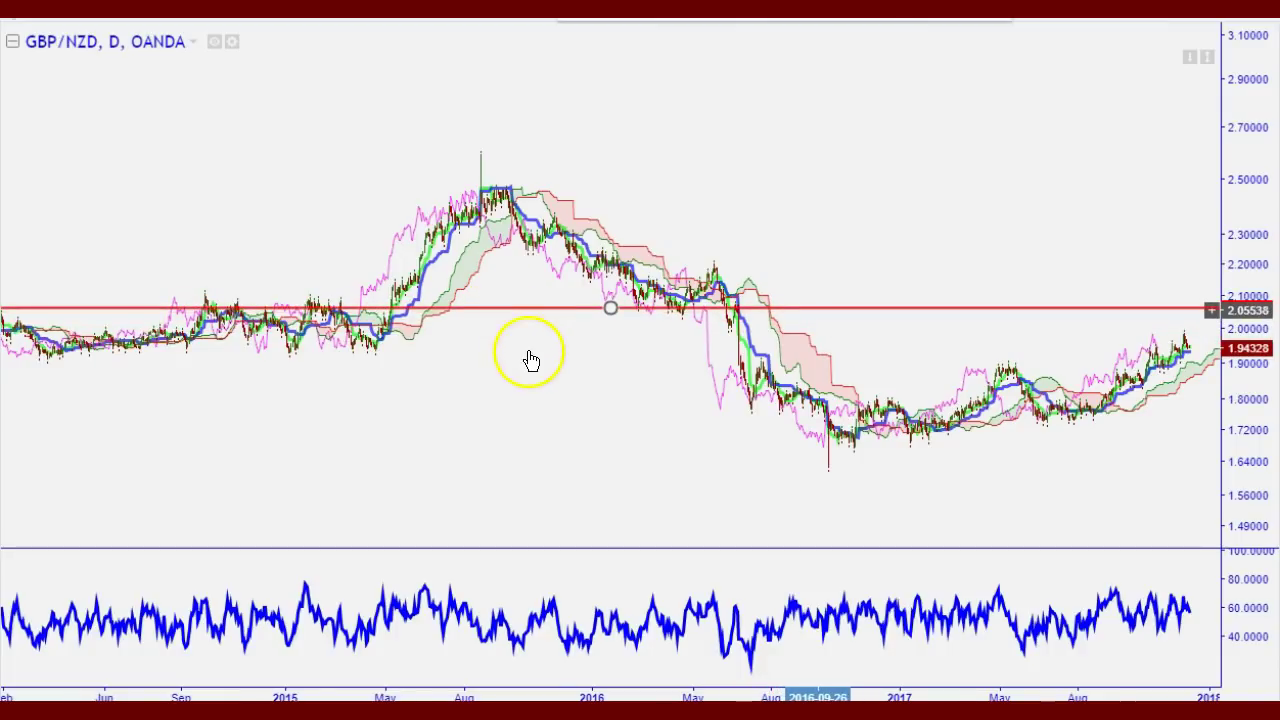
scroll(528, 368, up, 2)
scroll(524, 366, up, 3)
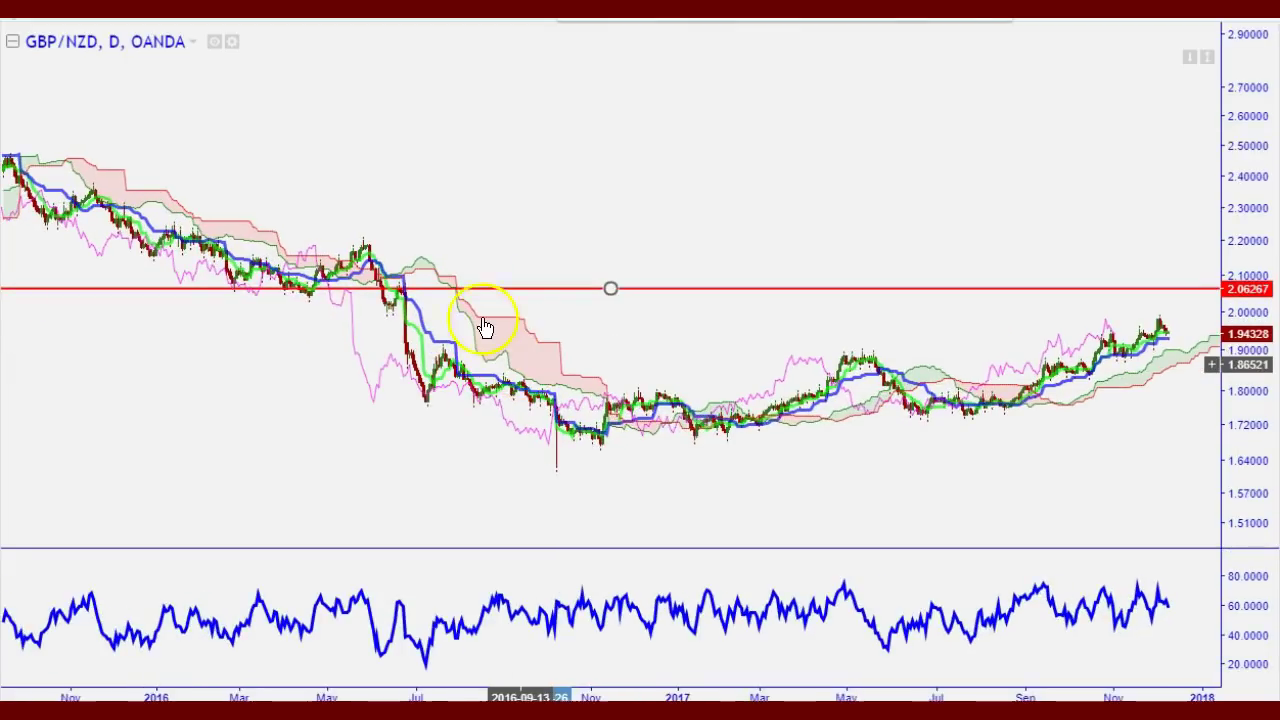
drag(449, 292, 440, 298)
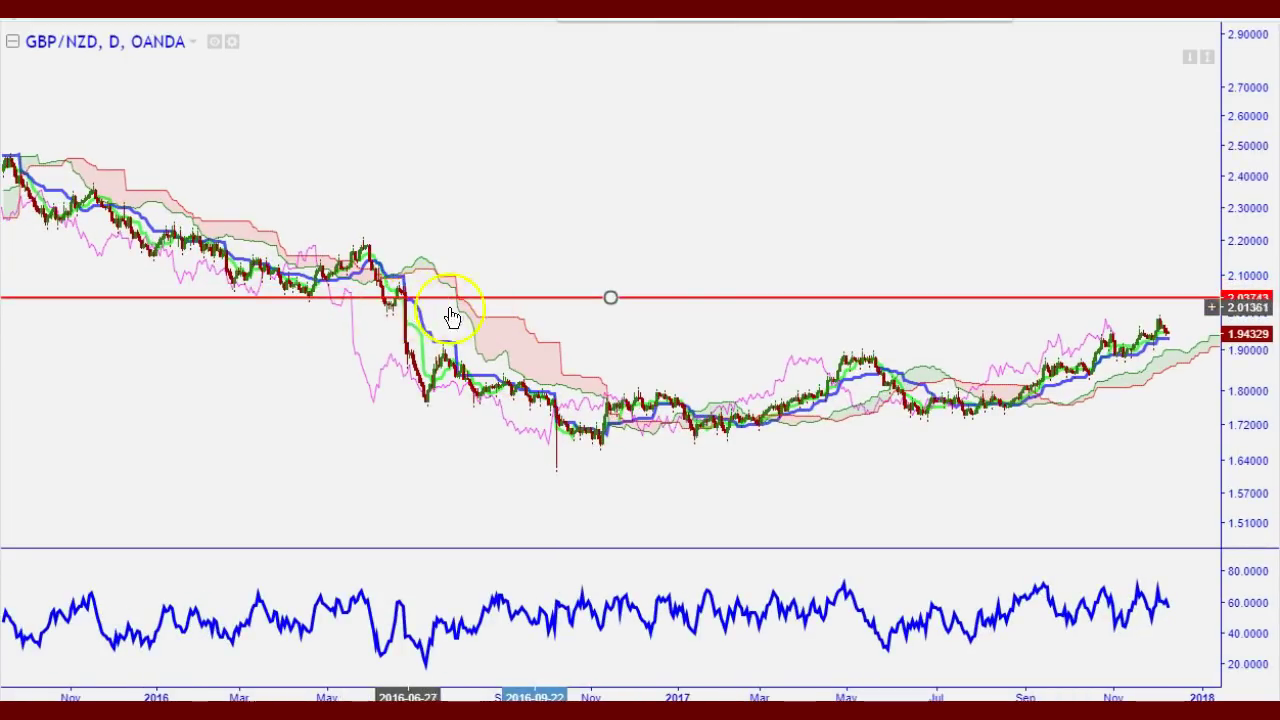
Step: Examine the GBP/NZD price reactions around the 2.03743 line from 2011 through 2017
scroll(680, 337, down, 1)
scroll(229, 310, down, 4)
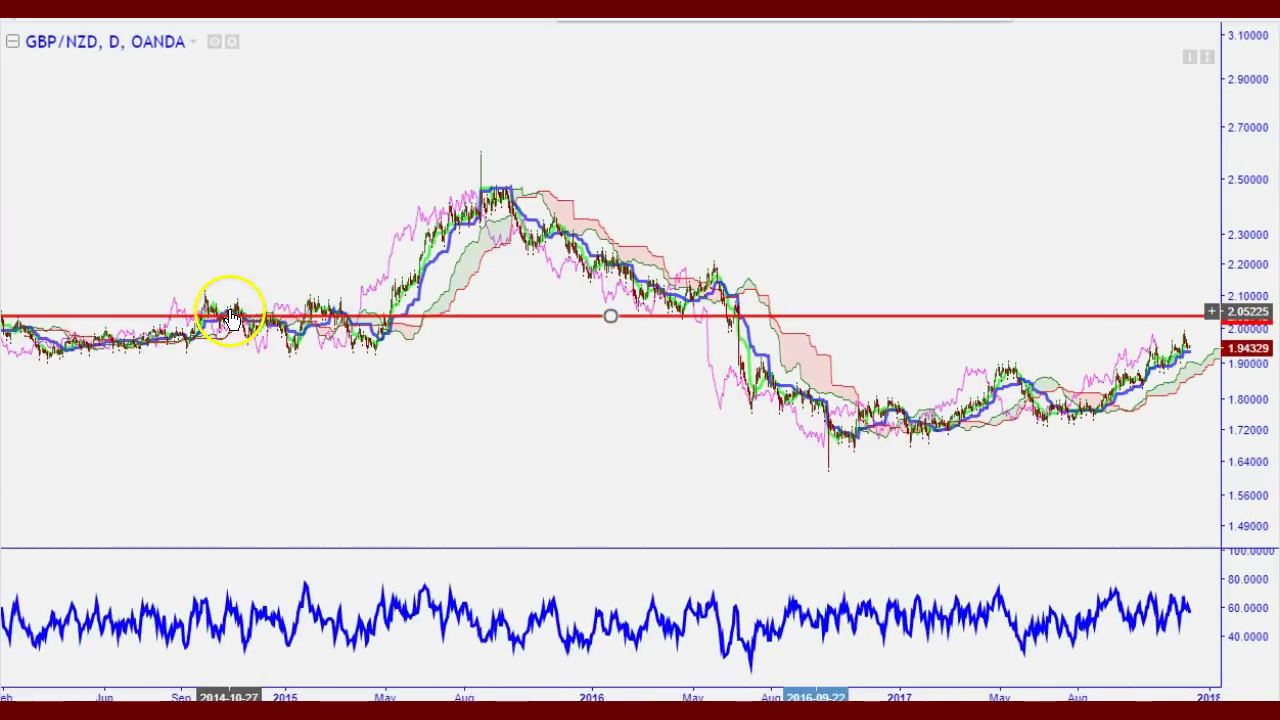
scroll(245, 328, down, 1)
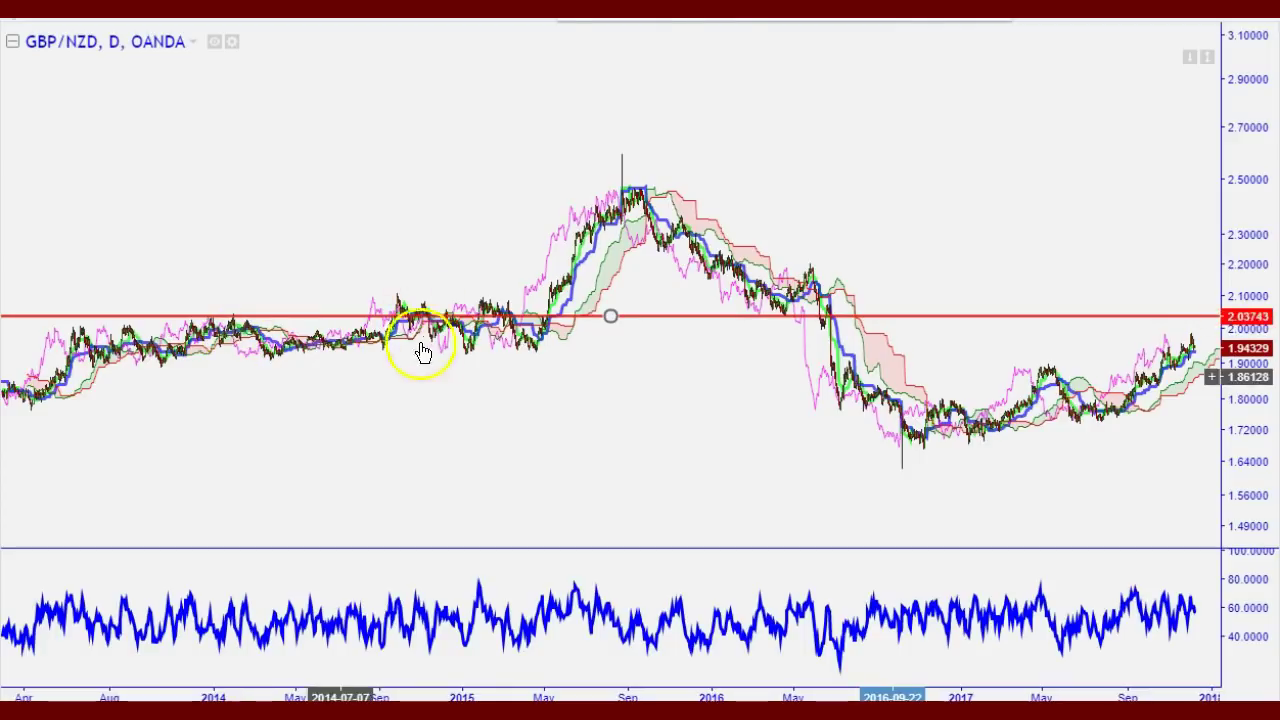
scroll(535, 378, down, 4)
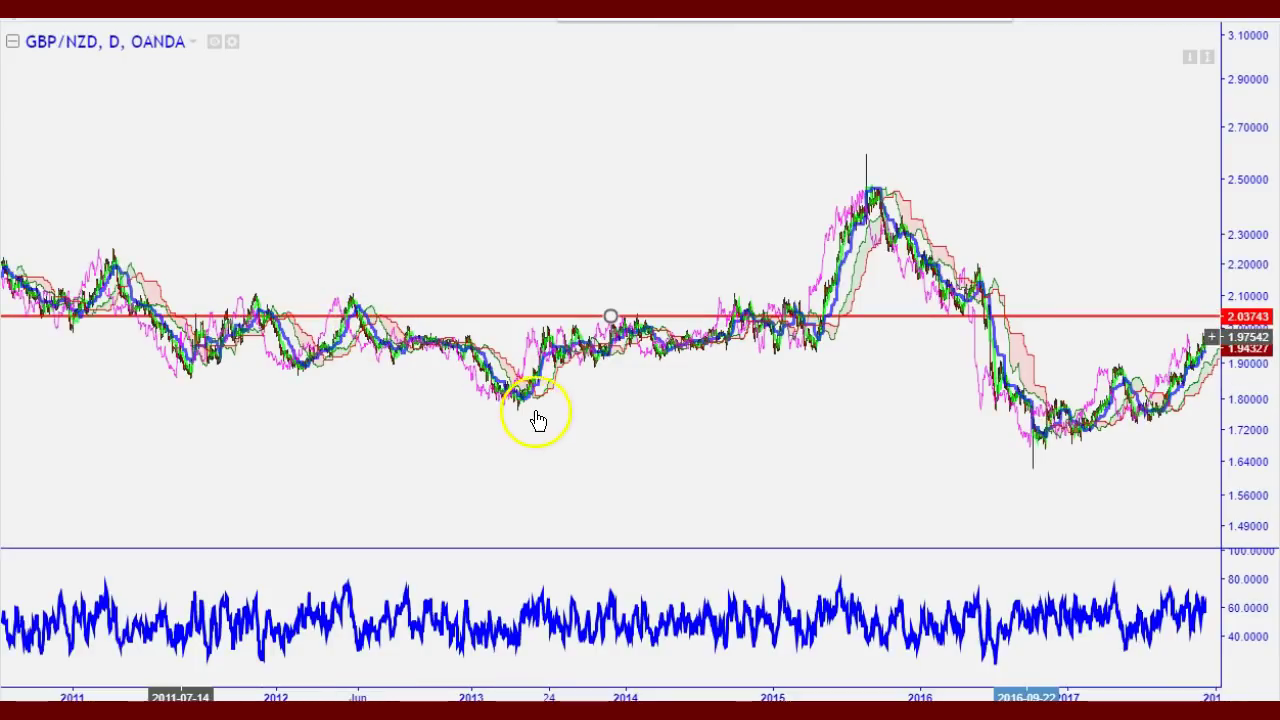
scroll(557, 403, up, 3)
scroll(557, 403, up, 4)
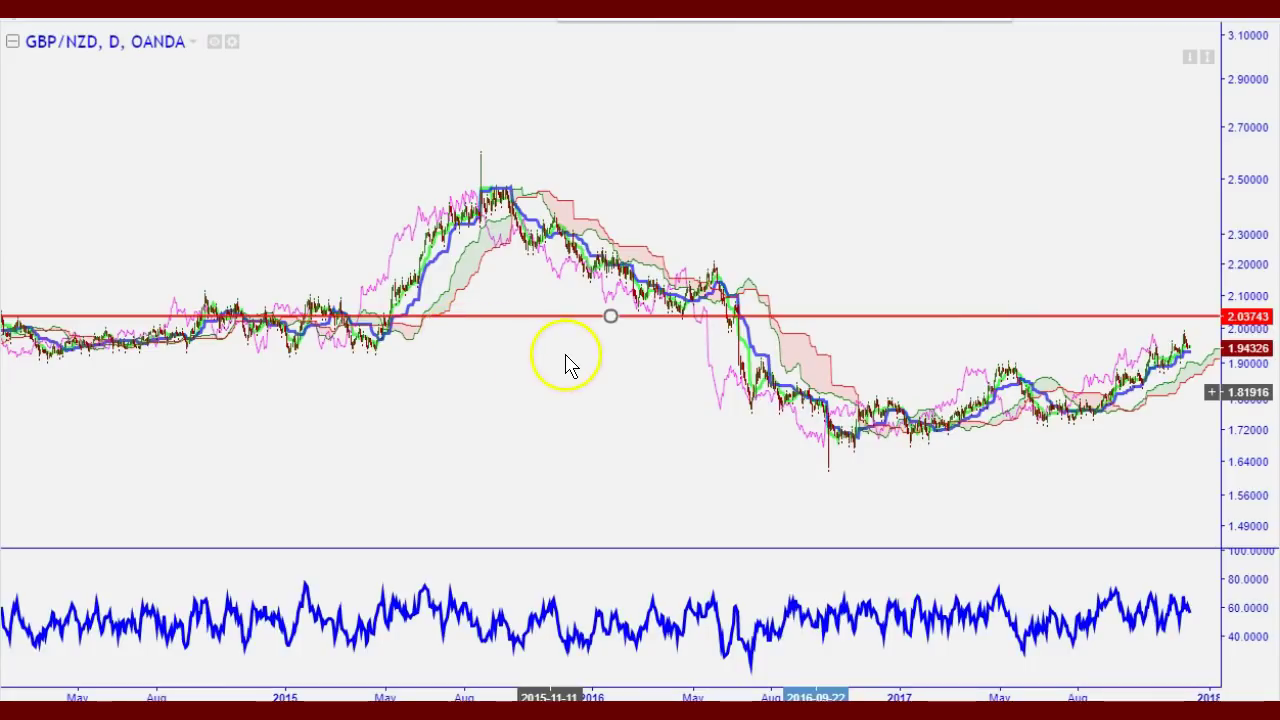
scroll(563, 373, up, 5)
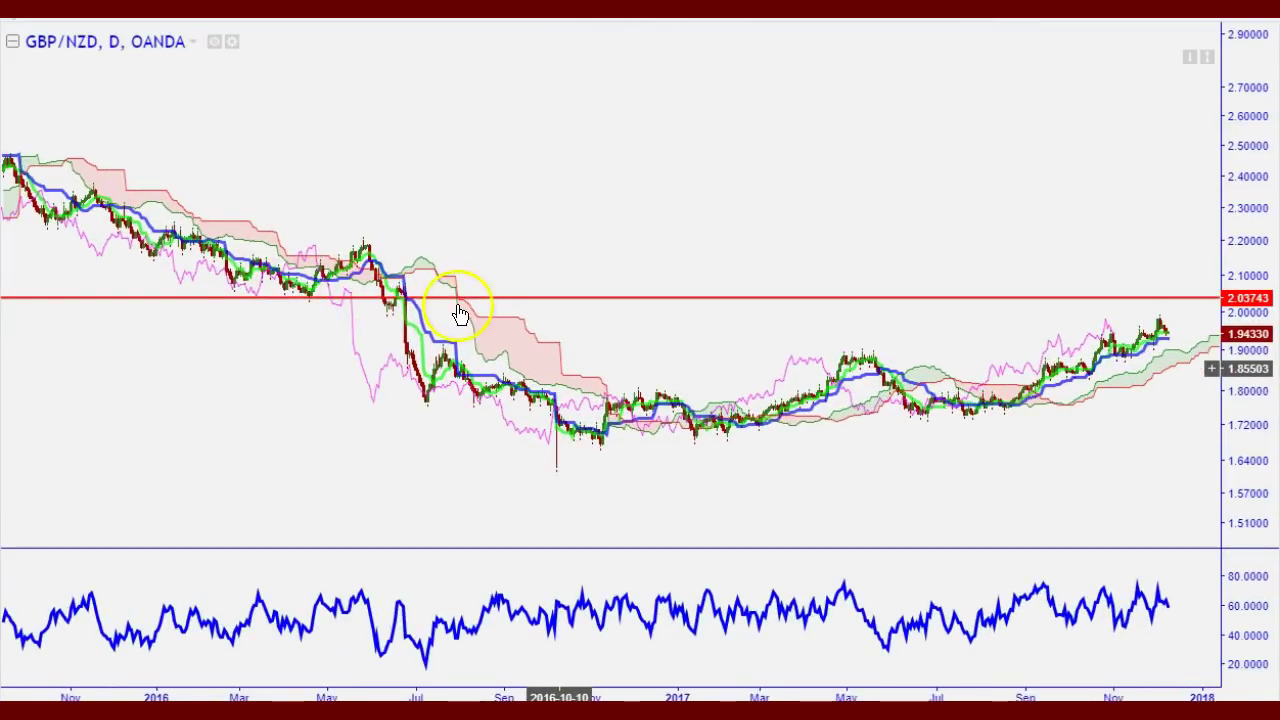
scroll(557, 320, up, 1)
scroll(557, 320, up, 1)
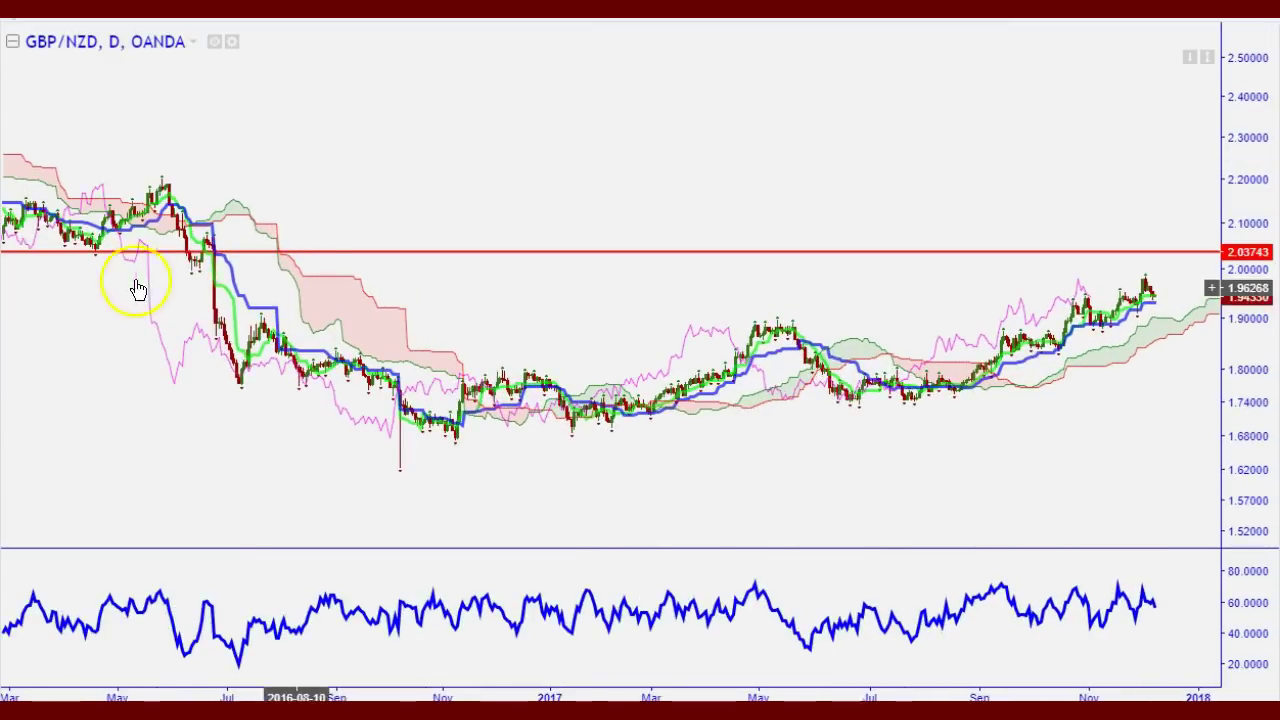
Step: Examine the 2017 GBP/NZD price rise and the latest daily candles between the Ichimoku cloud and the 2.03743 line
click(284, 252)
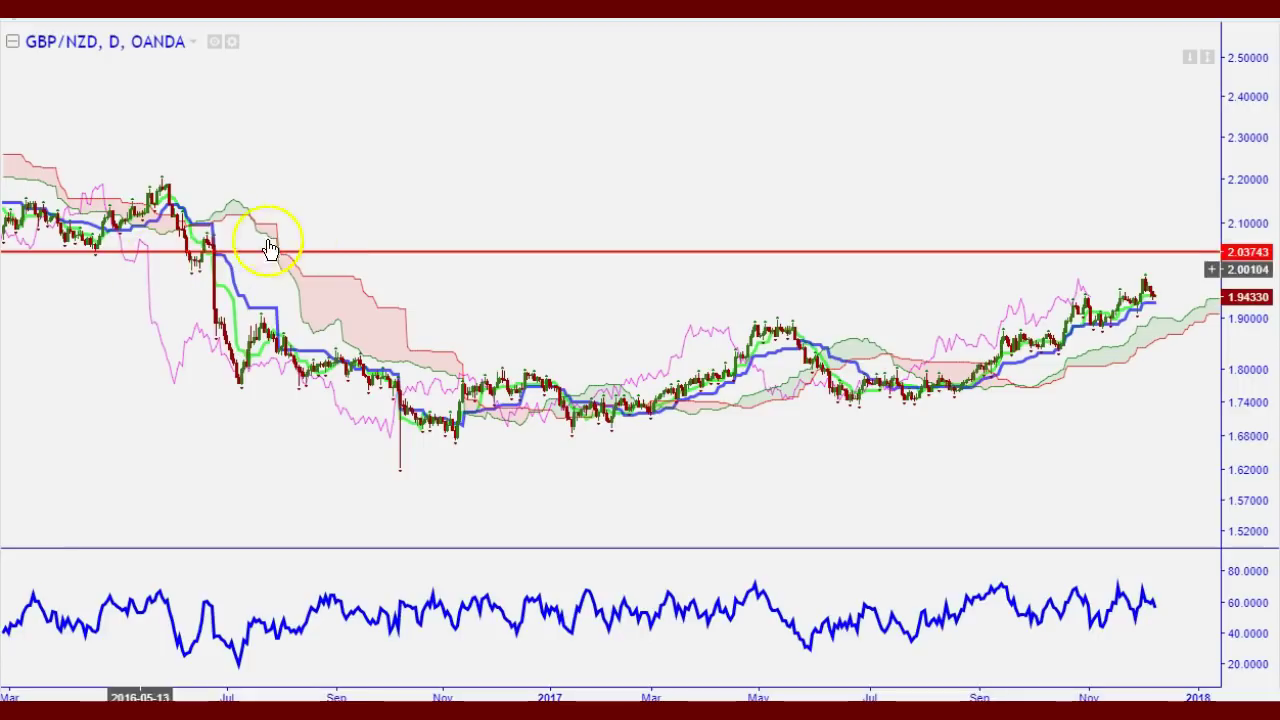
click(335, 235)
scroll(417, 223, up, 2)
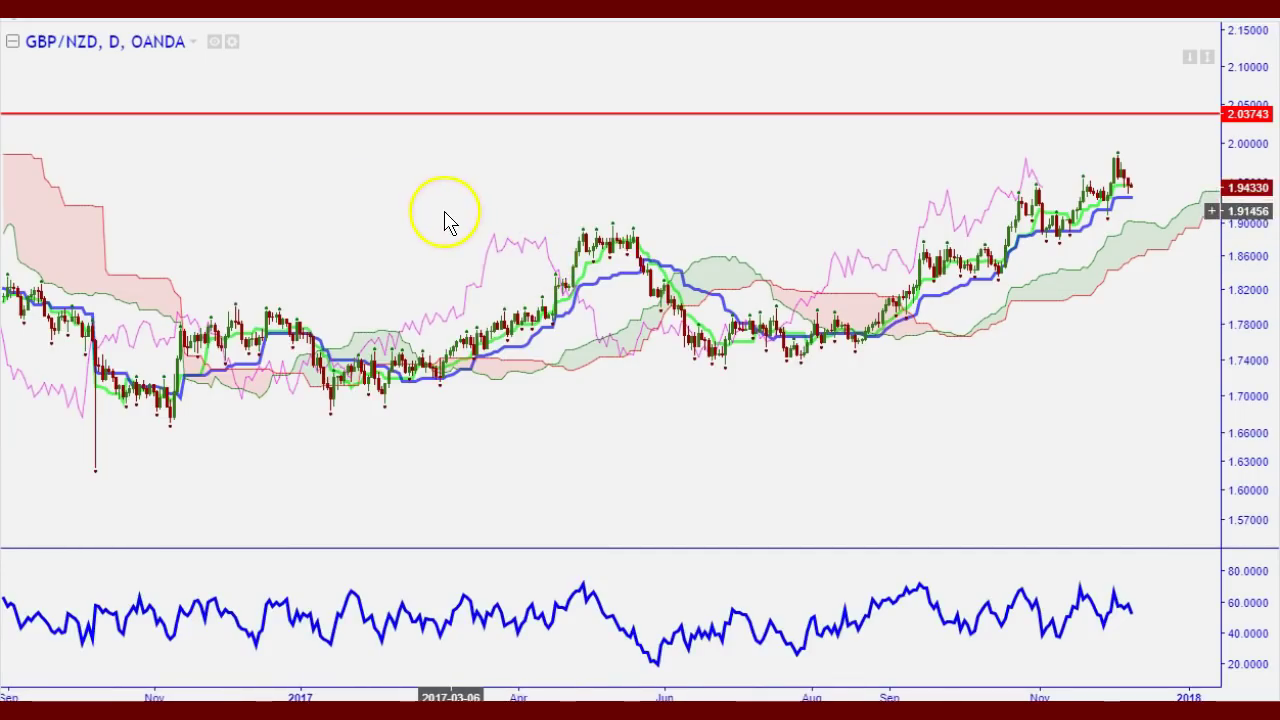
scroll(446, 214, up, 2)
scroll(446, 228, up, 3)
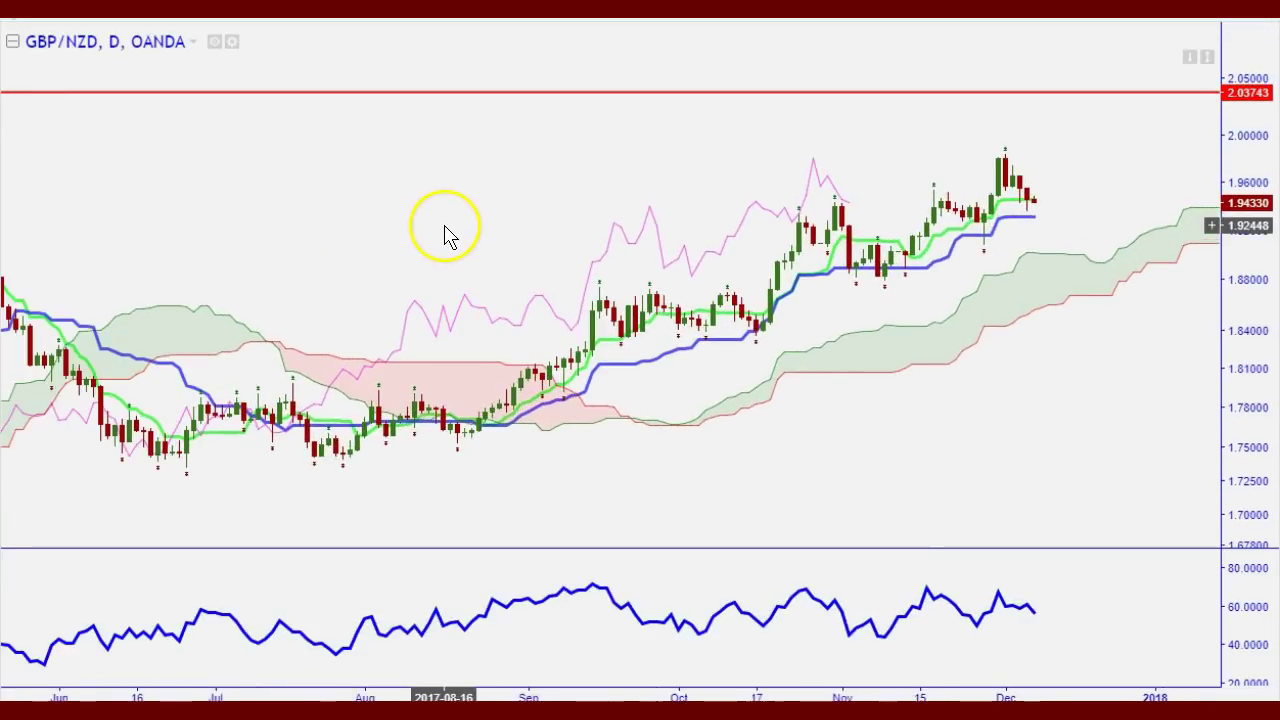
scroll(446, 237, up, 2)
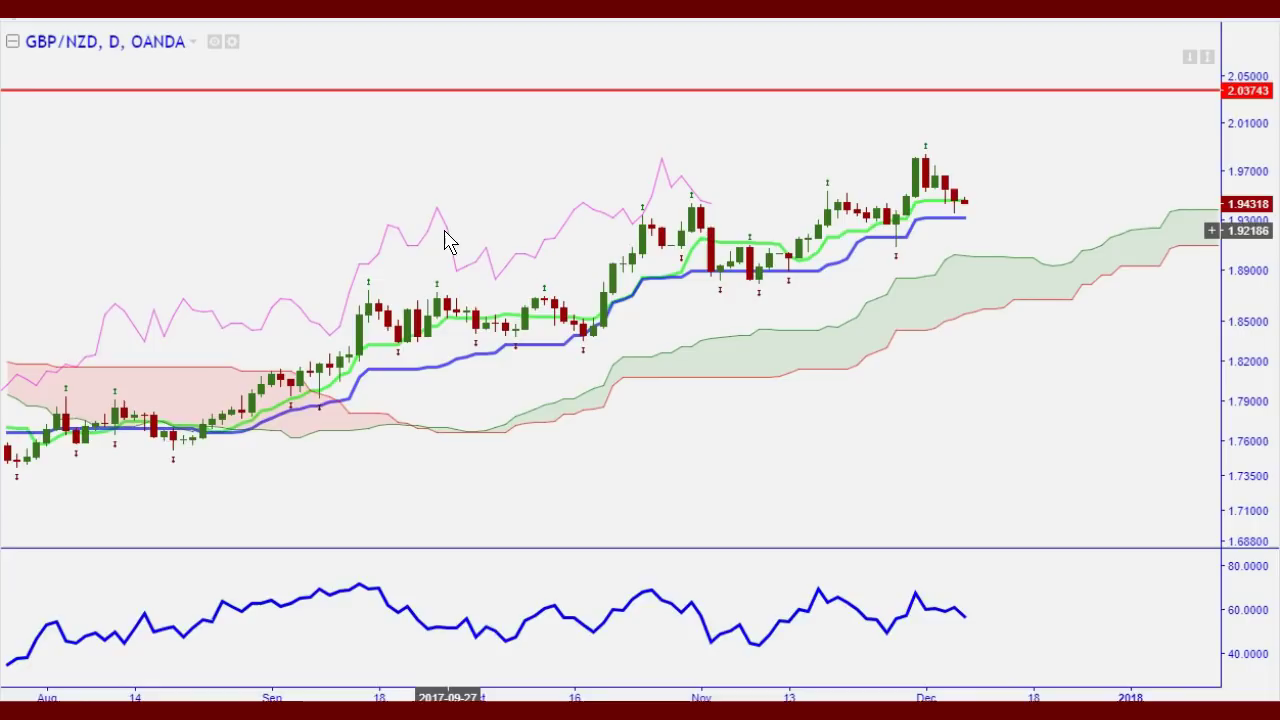
scroll(446, 242, up, 3)
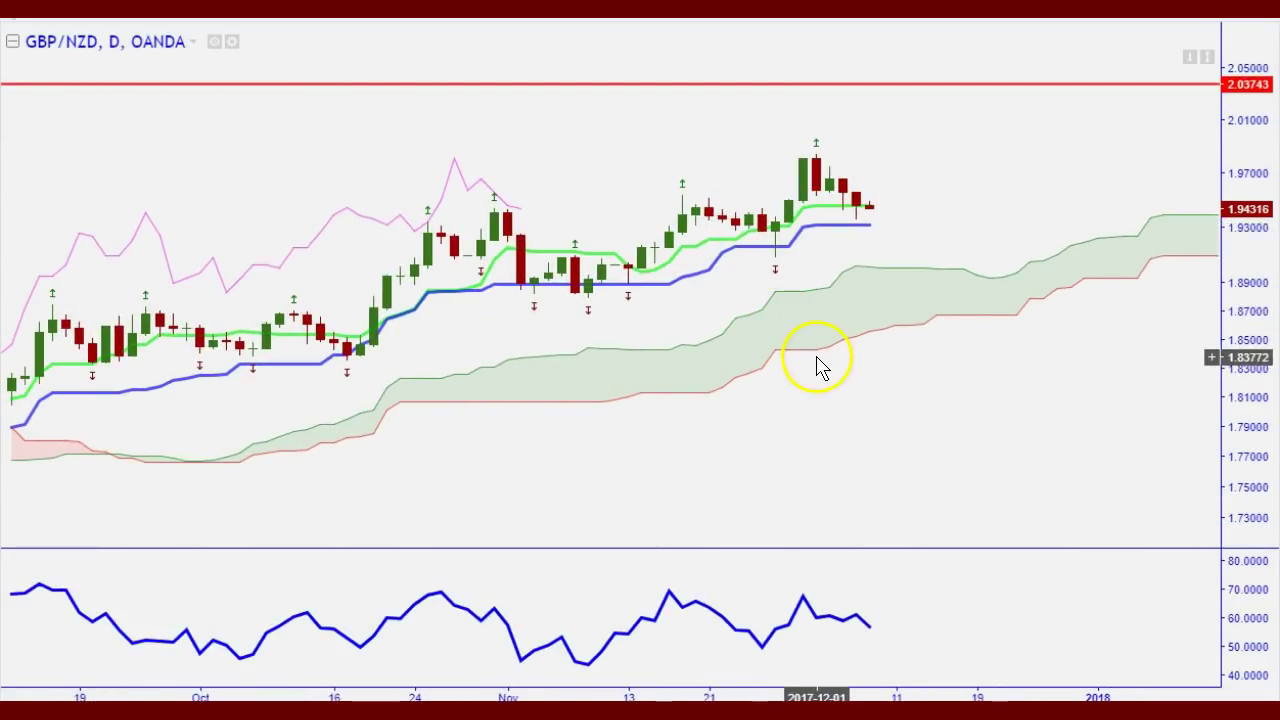
scroll(820, 366, up, 1)
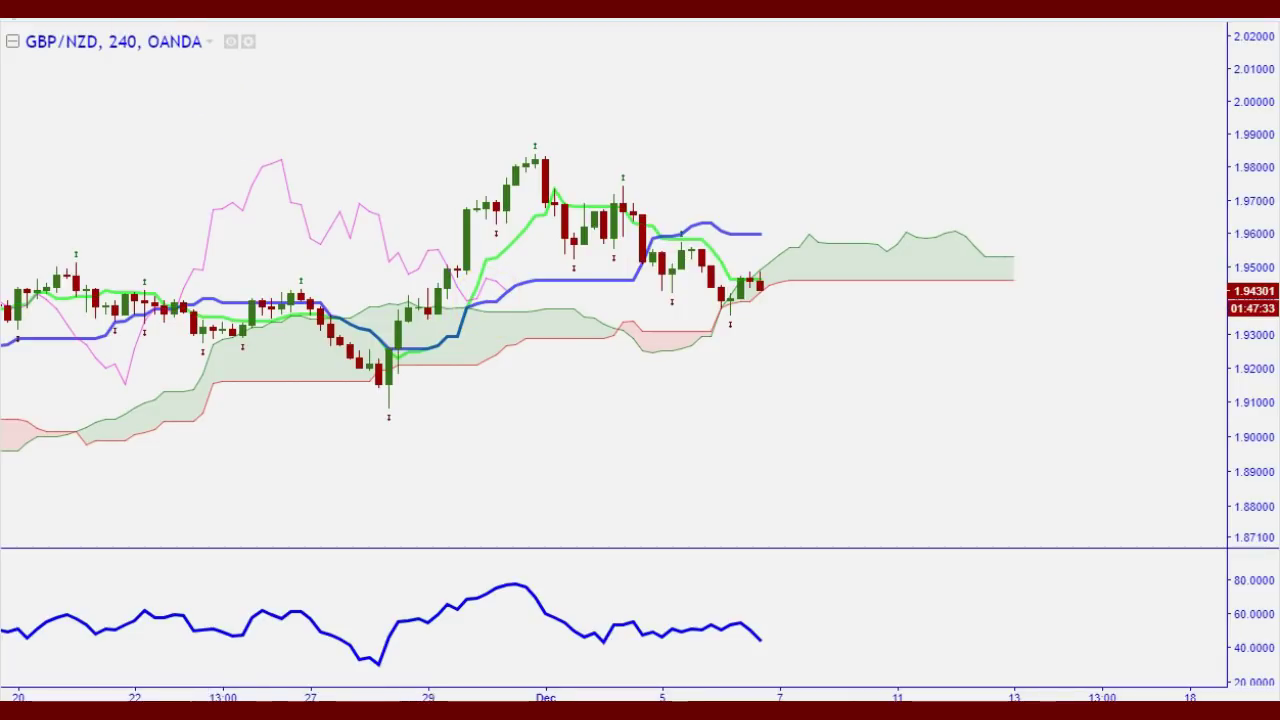
Step: Return GBP/NZD to the daily timeframe and examine the December candles against the Ichimoku lines and cloud
text(D)
key(Return)
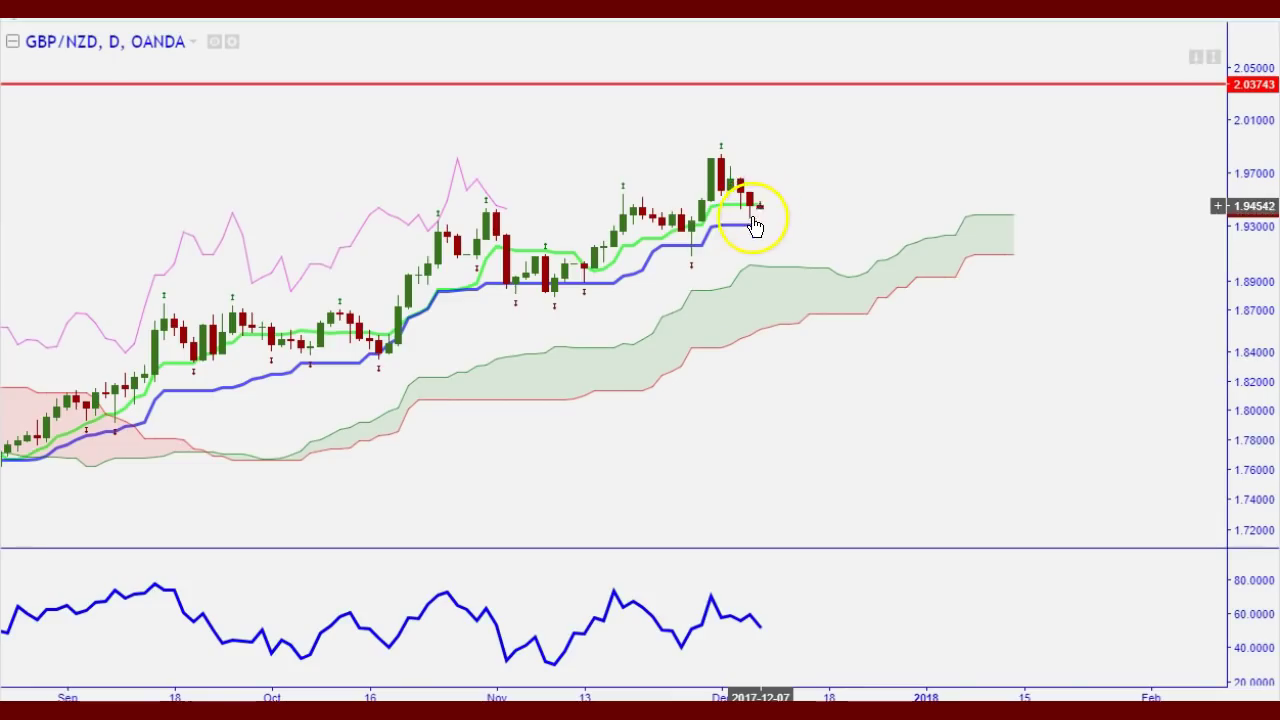
scroll(730, 230, up, 1)
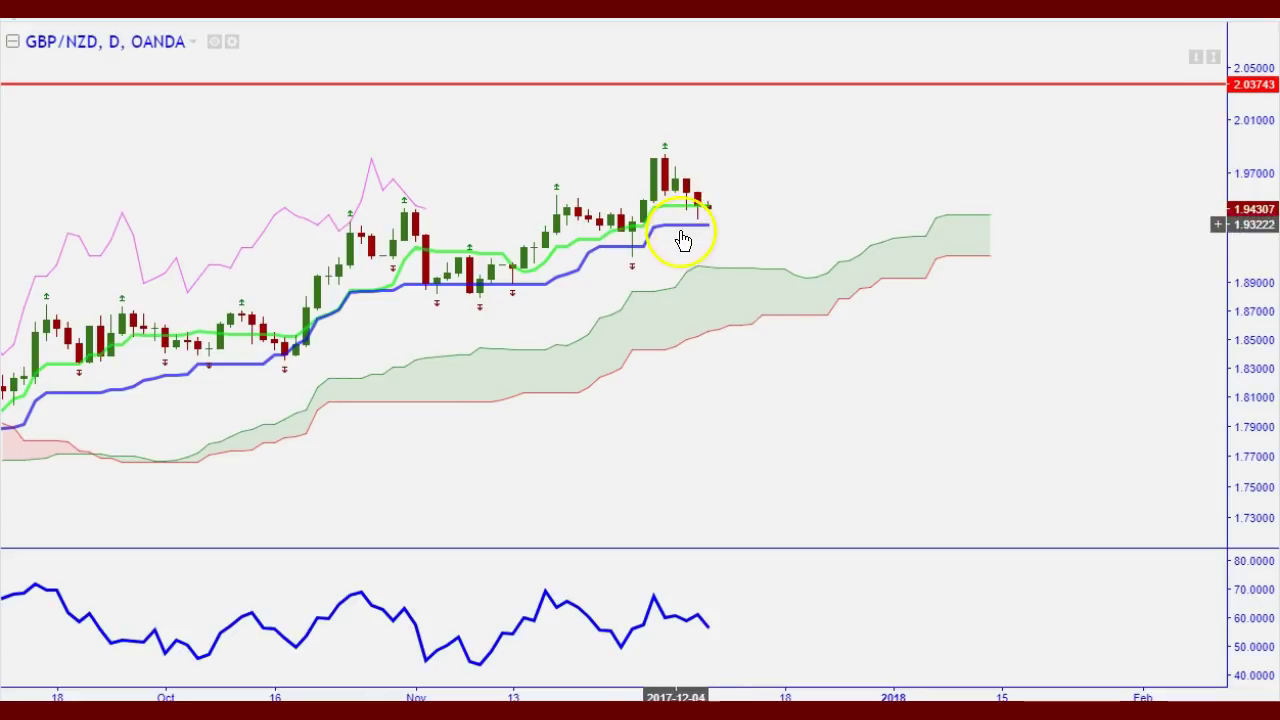
scroll(685, 268, up, 1)
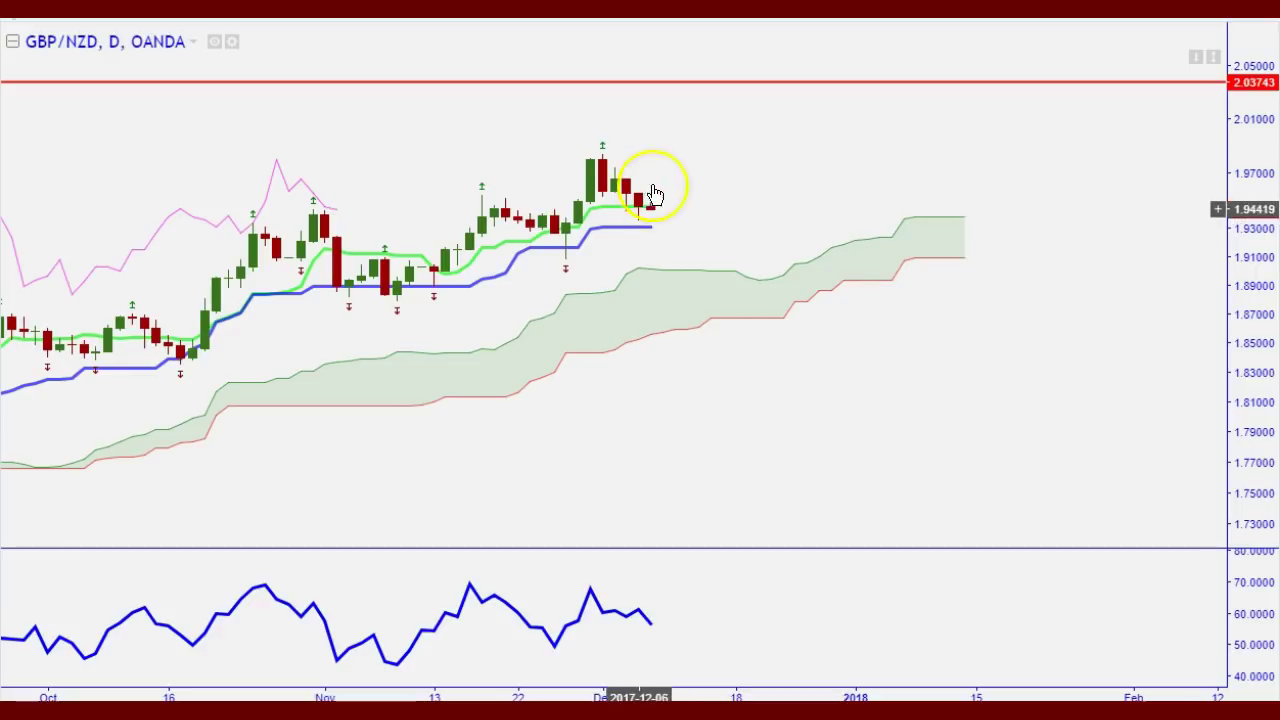
scroll(515, 215, up, 3)
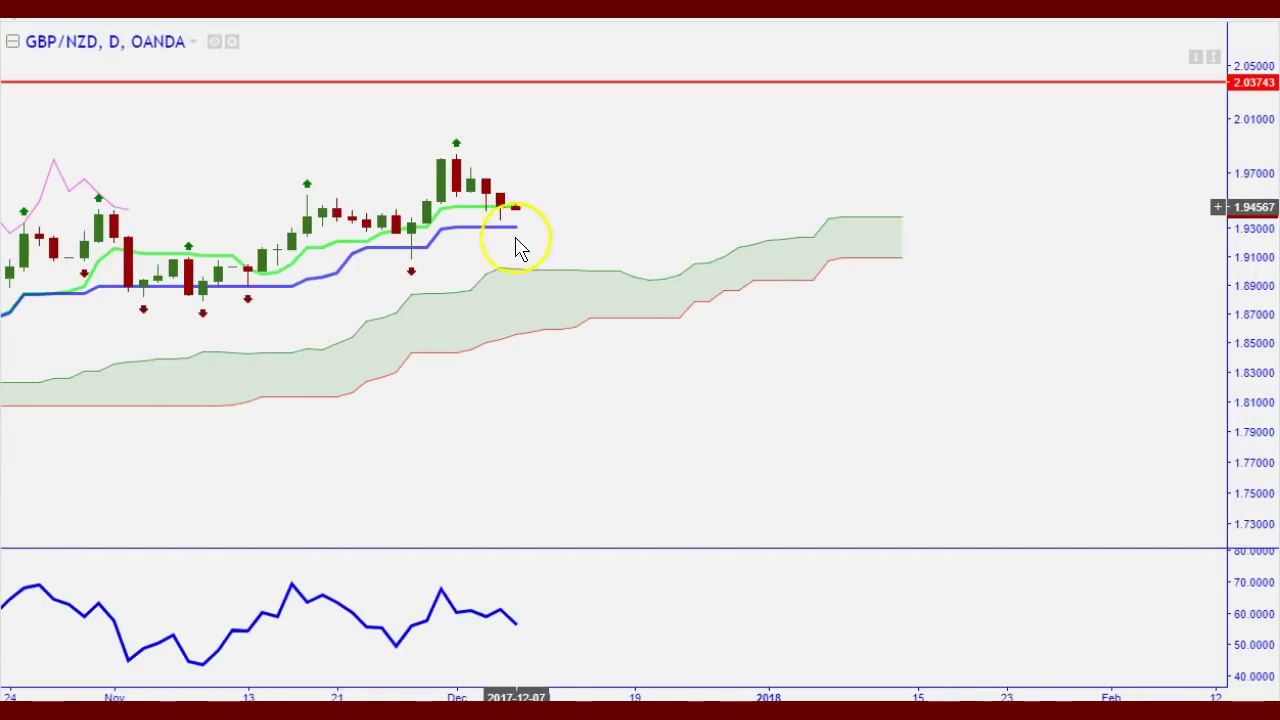
drag(531, 251, 695, 210)
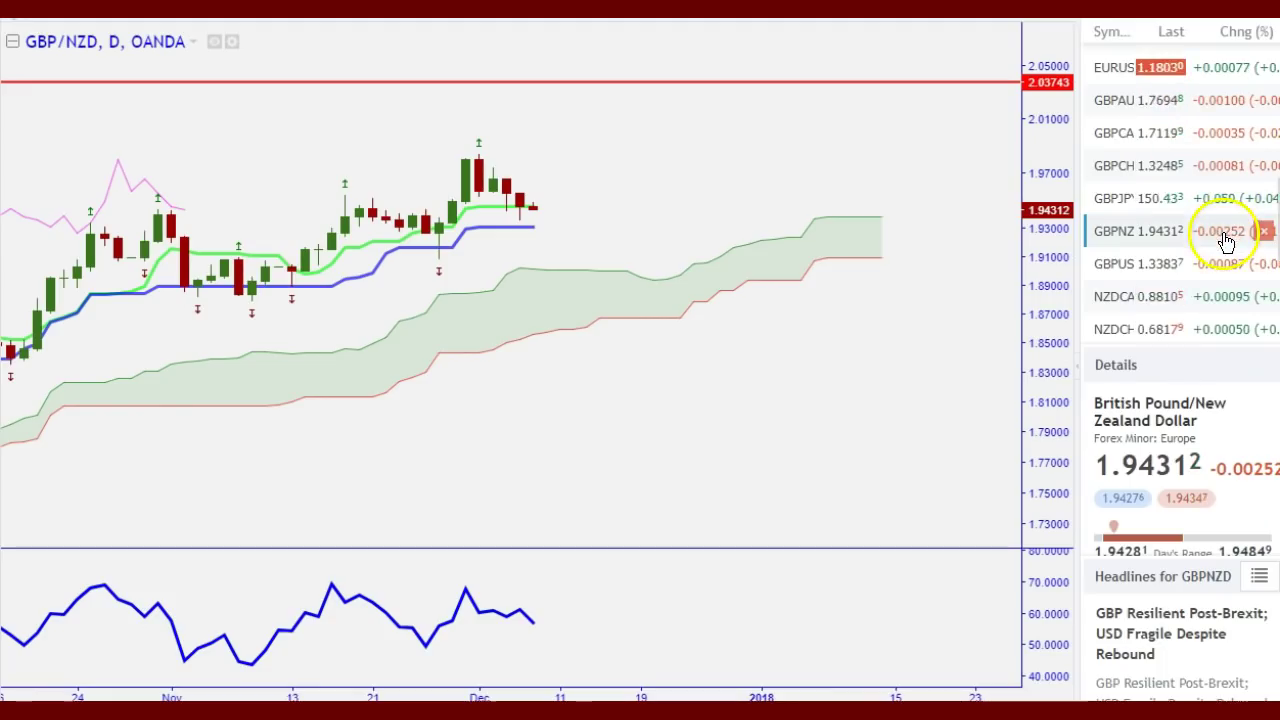
Step: Open the GBP/USD daily chart from the watchlist and inspect the June to December candles around the 1.35856 line and the highlighted range
scroll(1228, 240, down, 1)
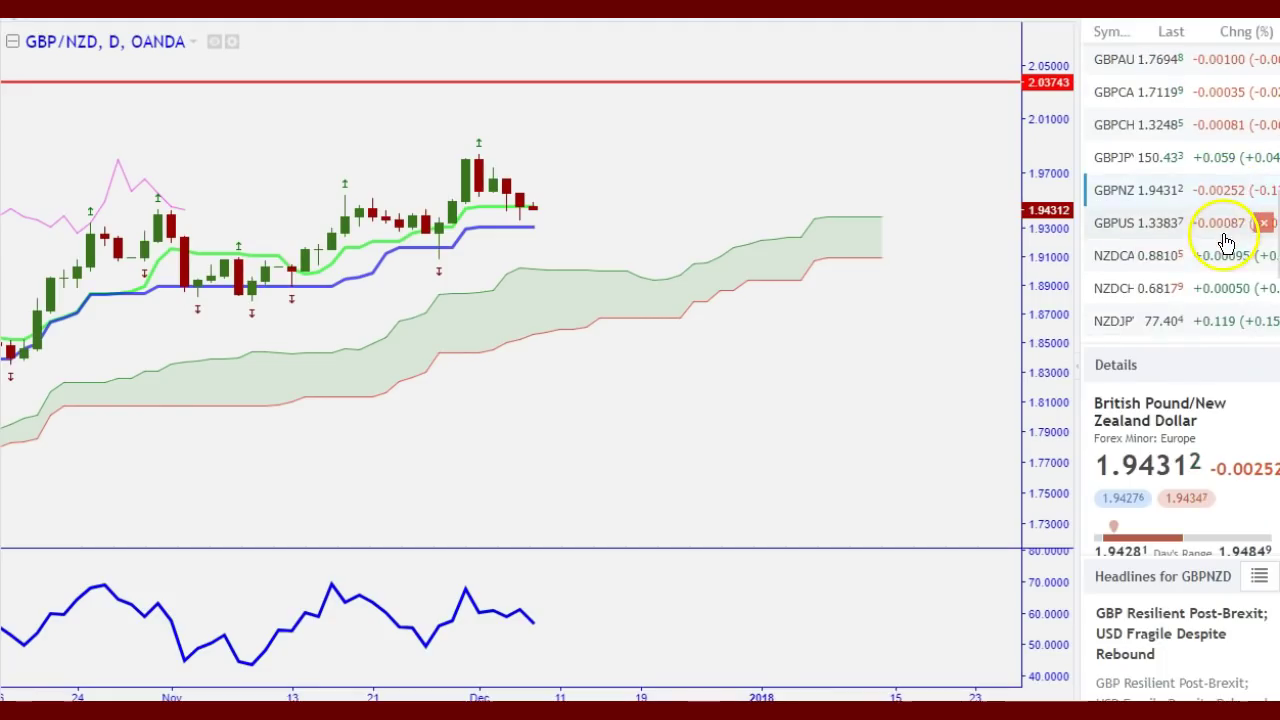
click(1147, 230)
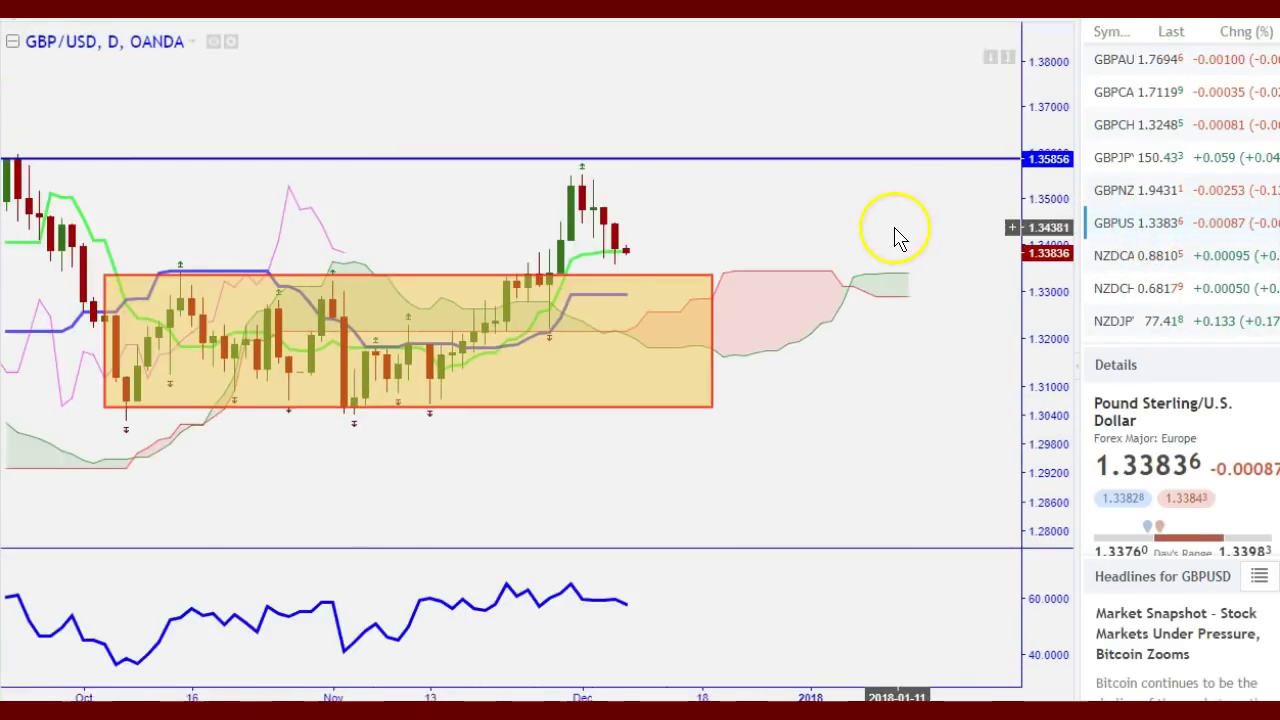
scroll(897, 237, down, 4)
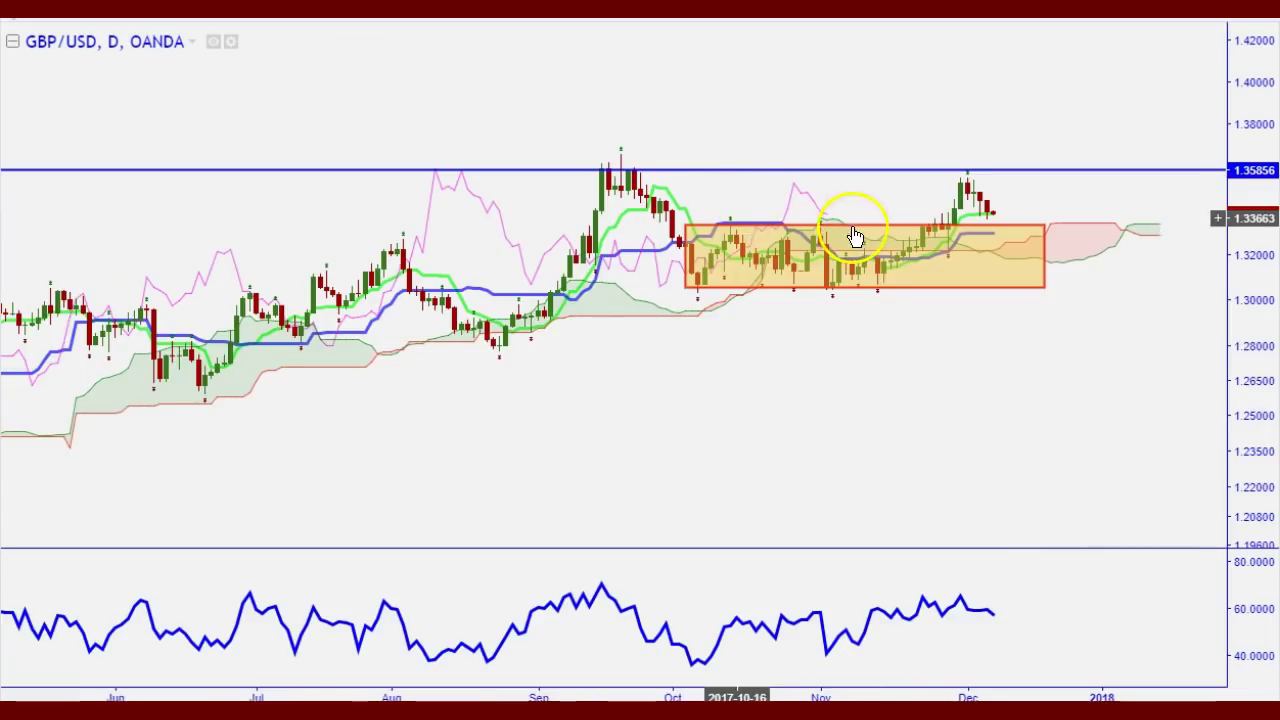
Step: Remove the orange rectangle marking the October to December range from the GBP/USD daily chart
scroll(855, 236, up, 5)
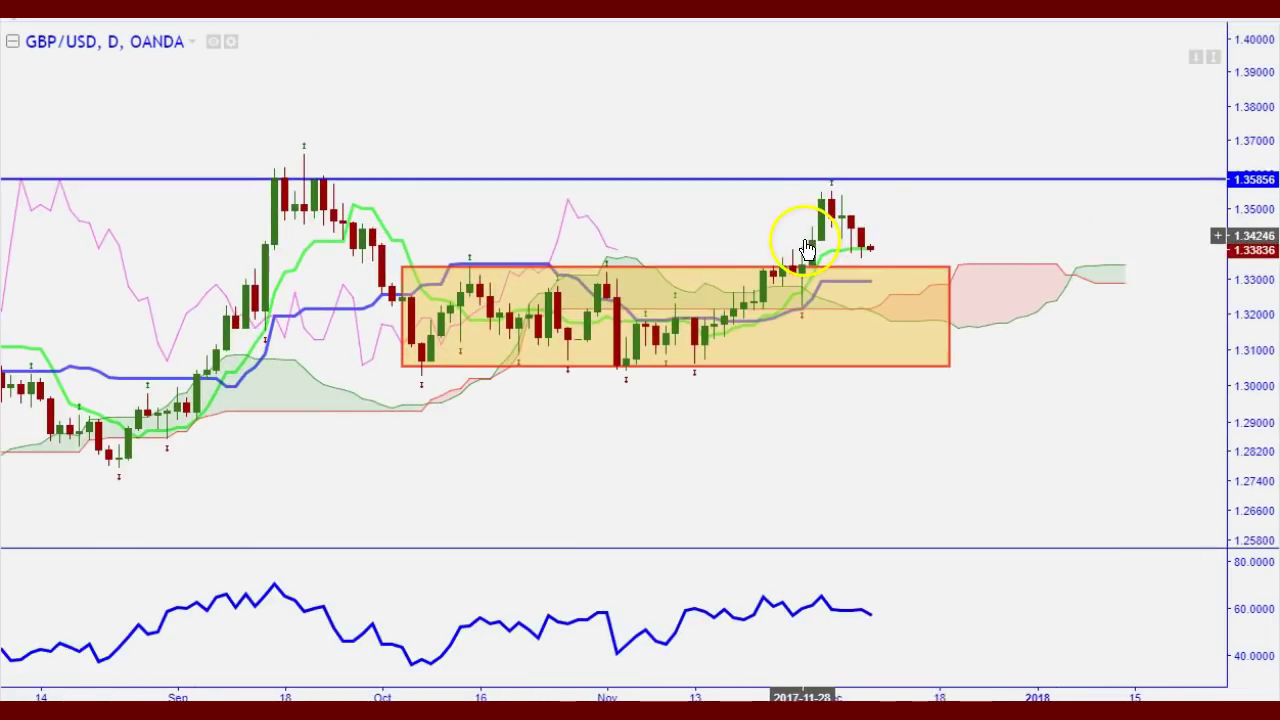
click(806, 179)
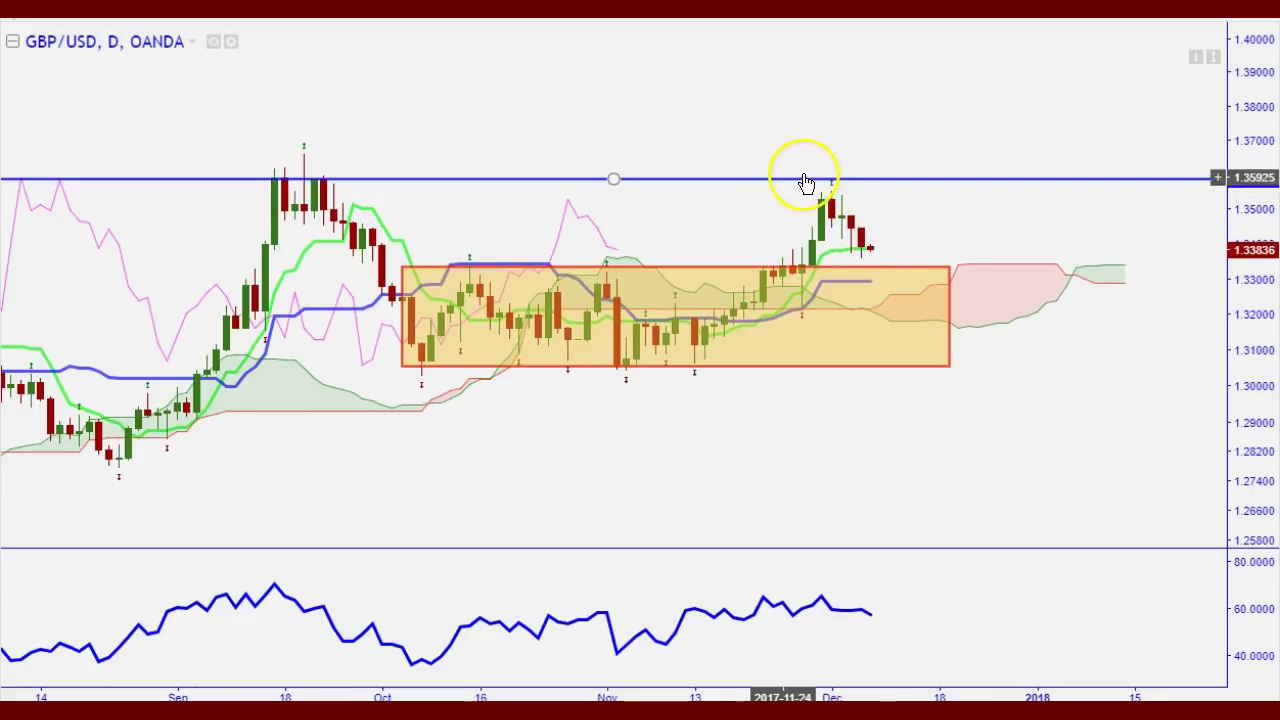
click(722, 267)
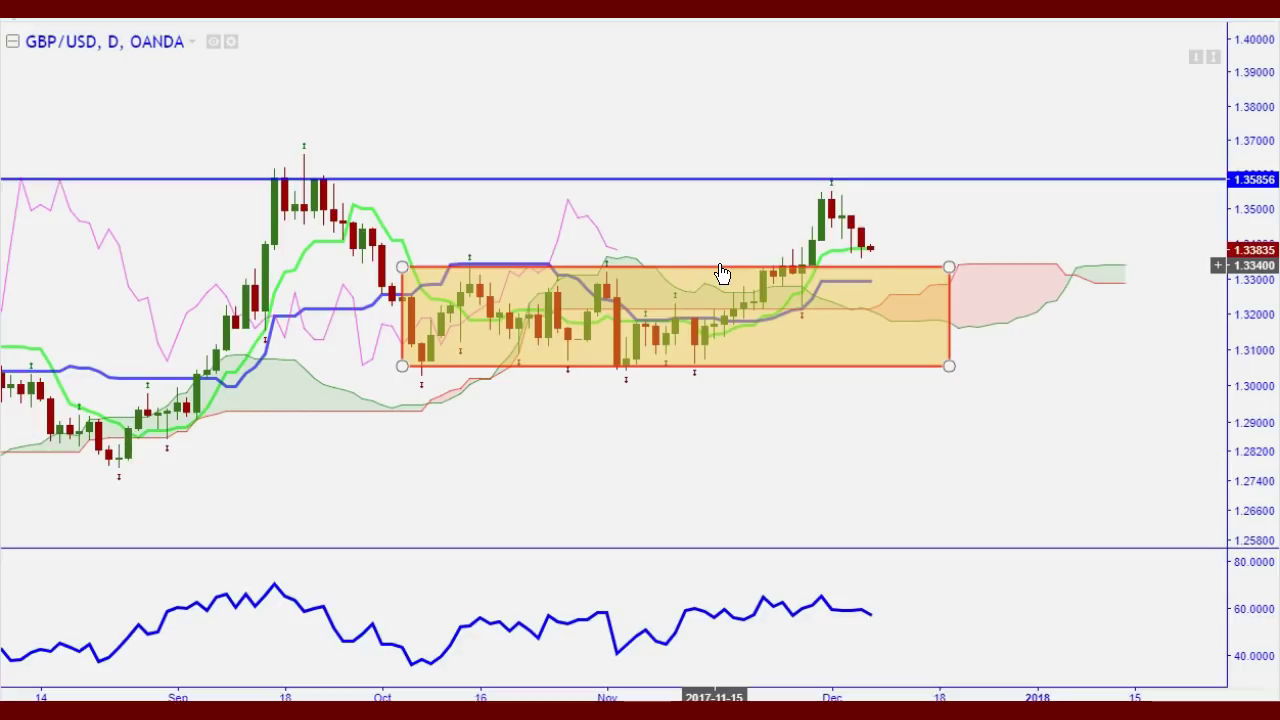
right_click(720, 266)
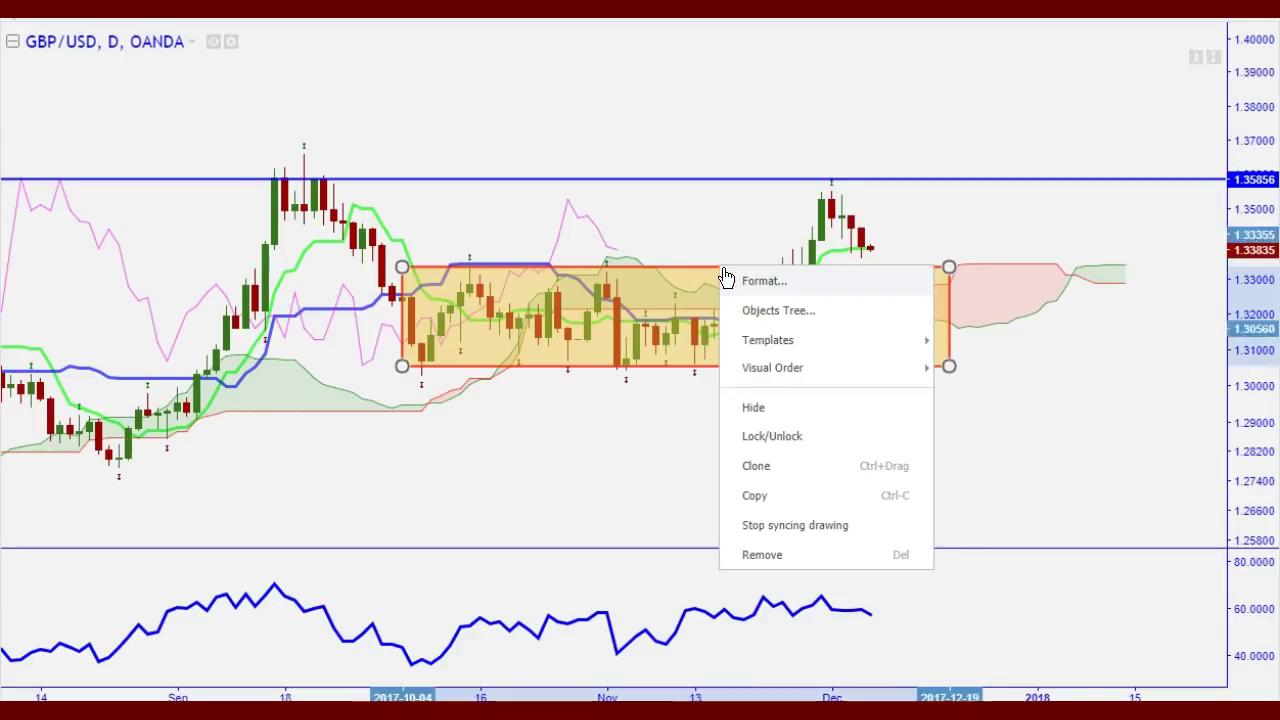
click(770, 555)
Step: Examine the GBP/USD daily price history from 2013 through 2017 relative to the 1.35856 line, including the 2016 drop
scroll(849, 503, down, 2)
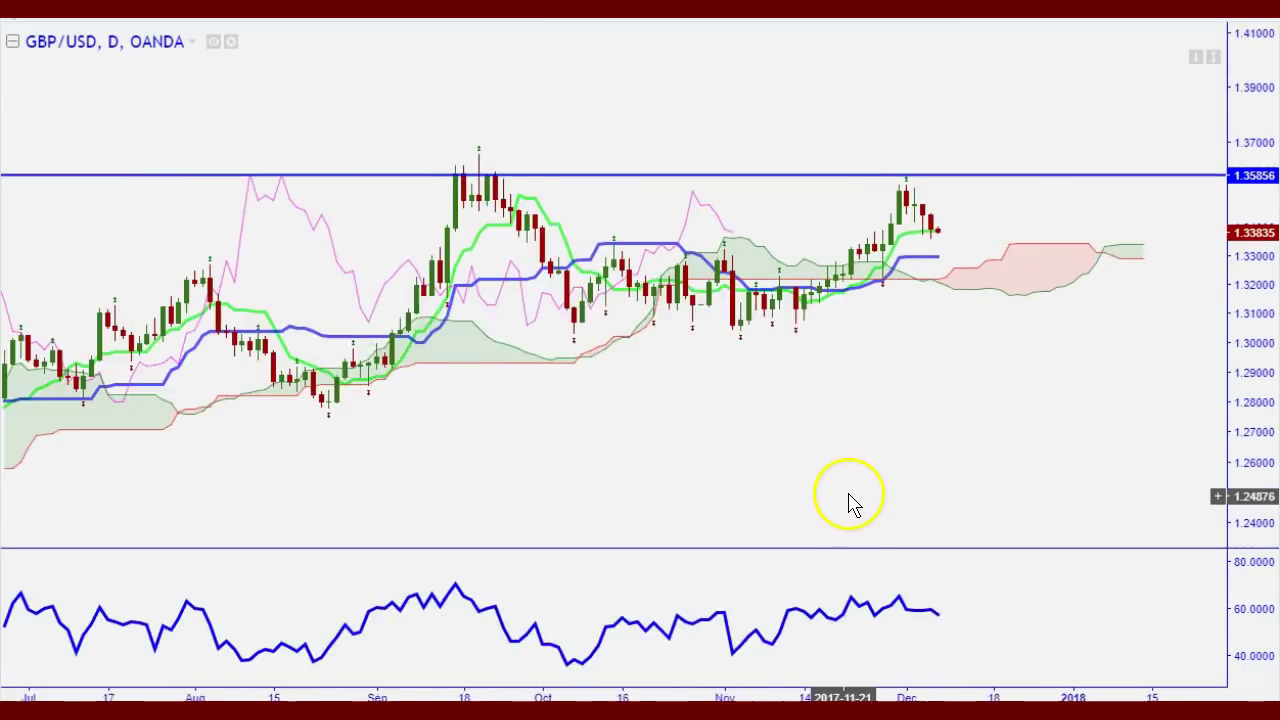
scroll(849, 503, down, 1)
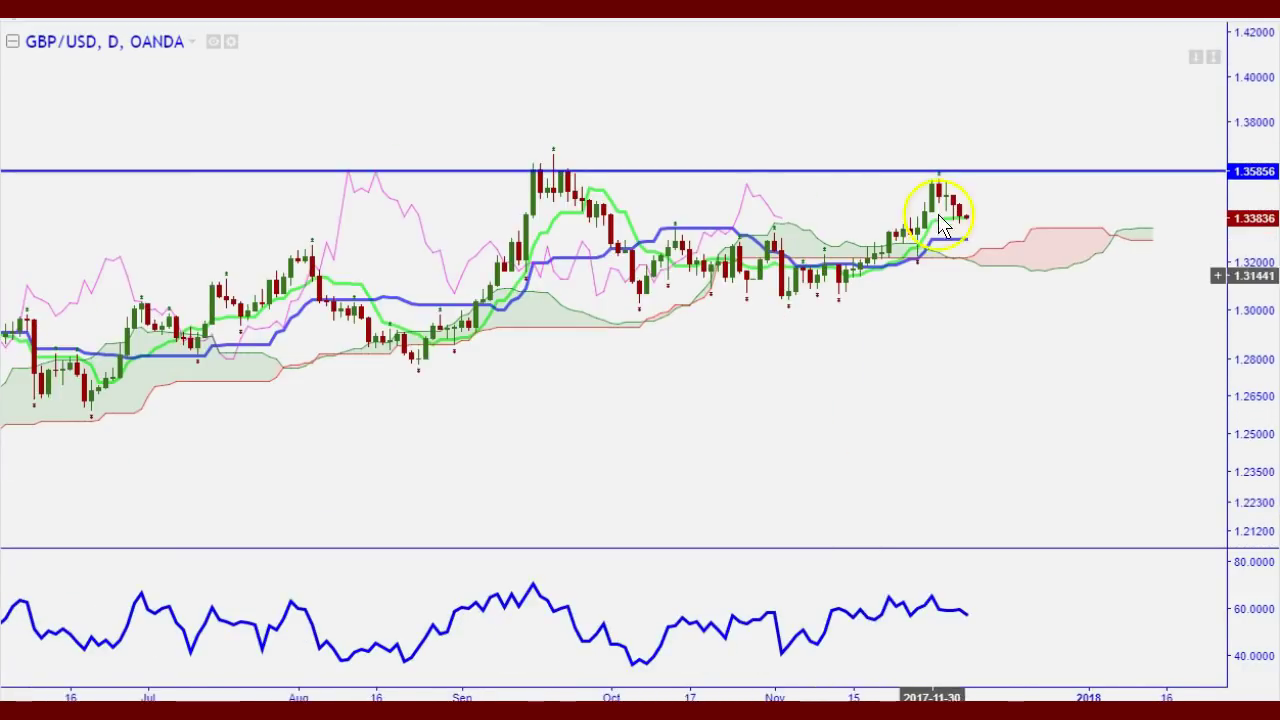
scroll(700, 238, down, 3)
scroll(688, 240, down, 5)
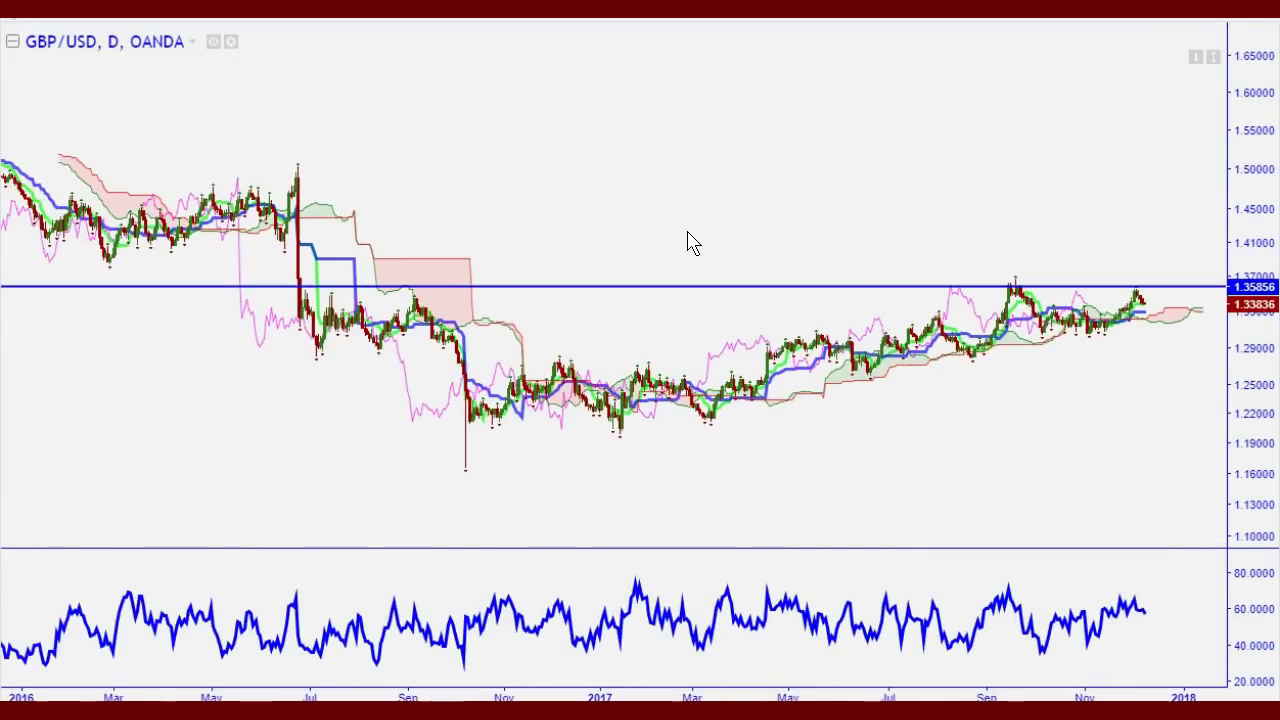
scroll(688, 240, down, 5)
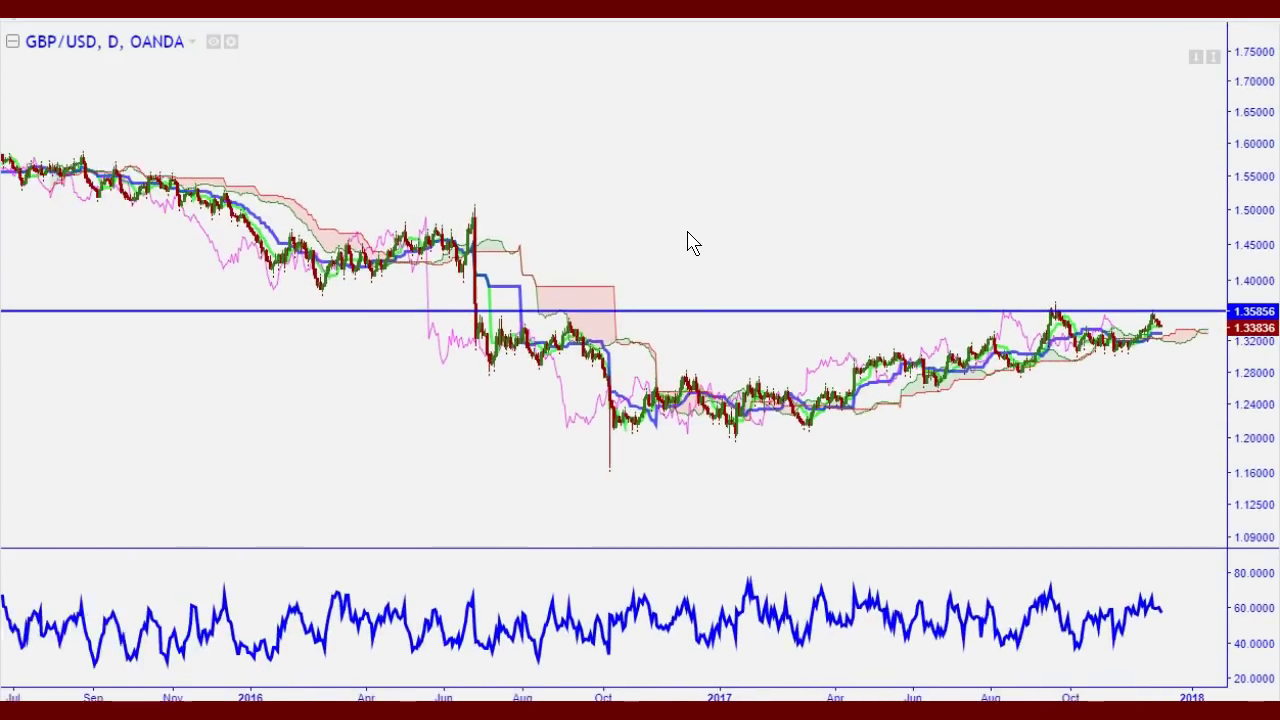
scroll(688, 240, down, 5)
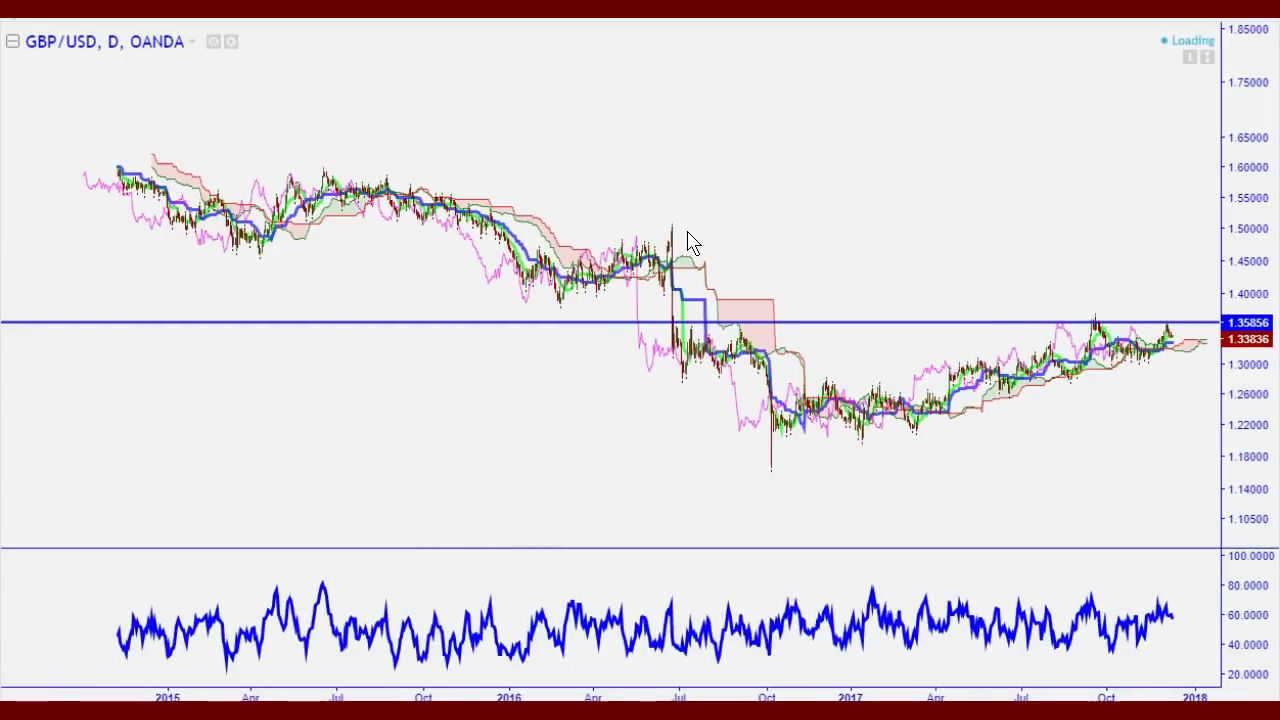
scroll(688, 240, down, 2)
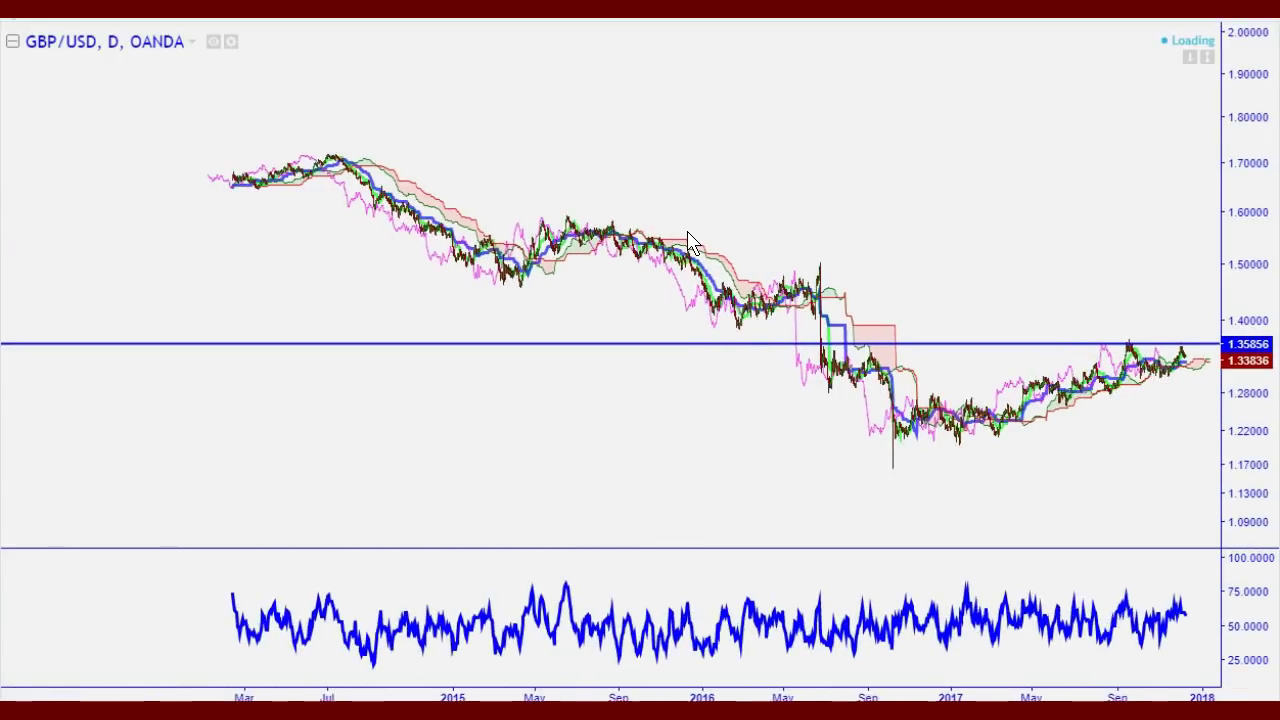
scroll(688, 240, down, 2)
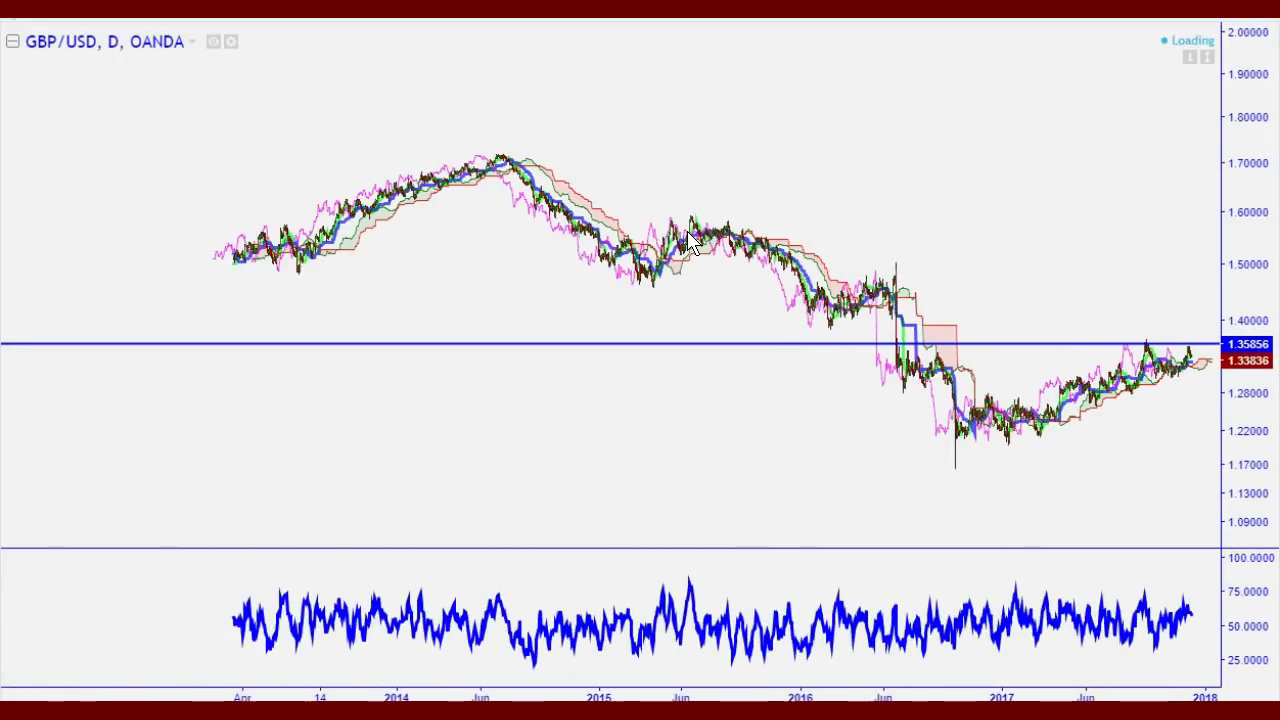
scroll(688, 240, up, 8)
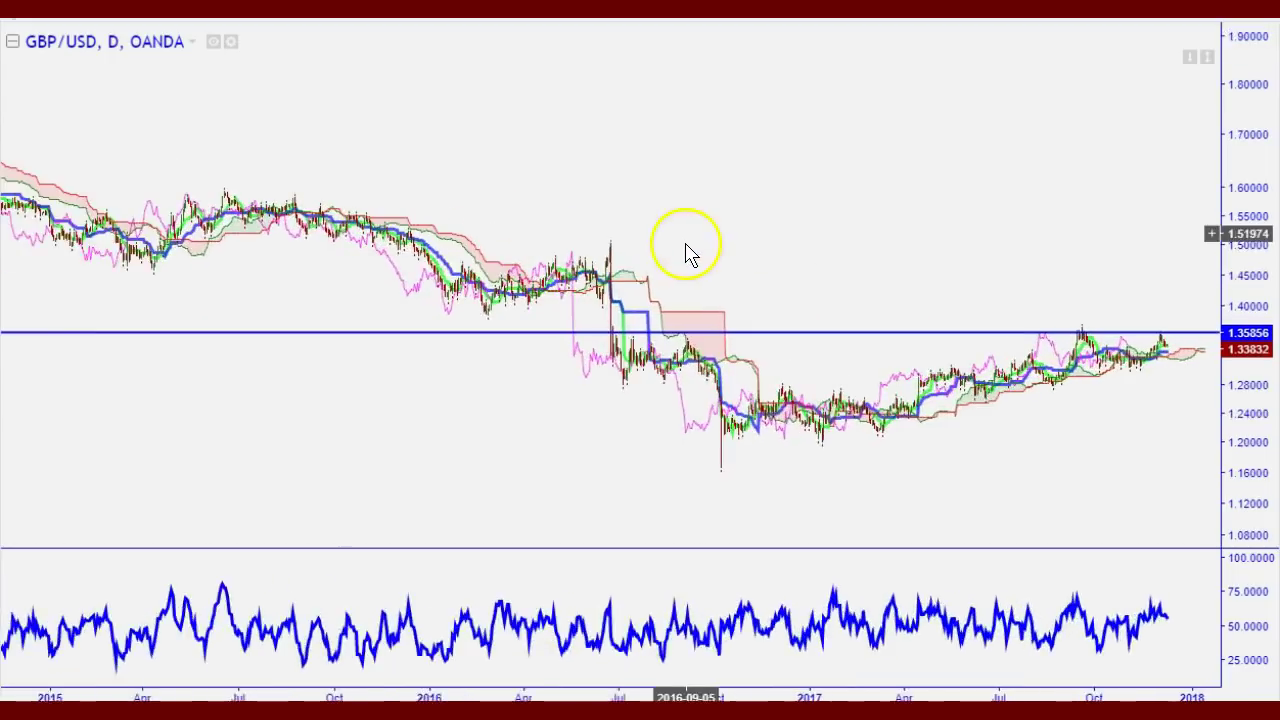
scroll(655, 287, up, 3)
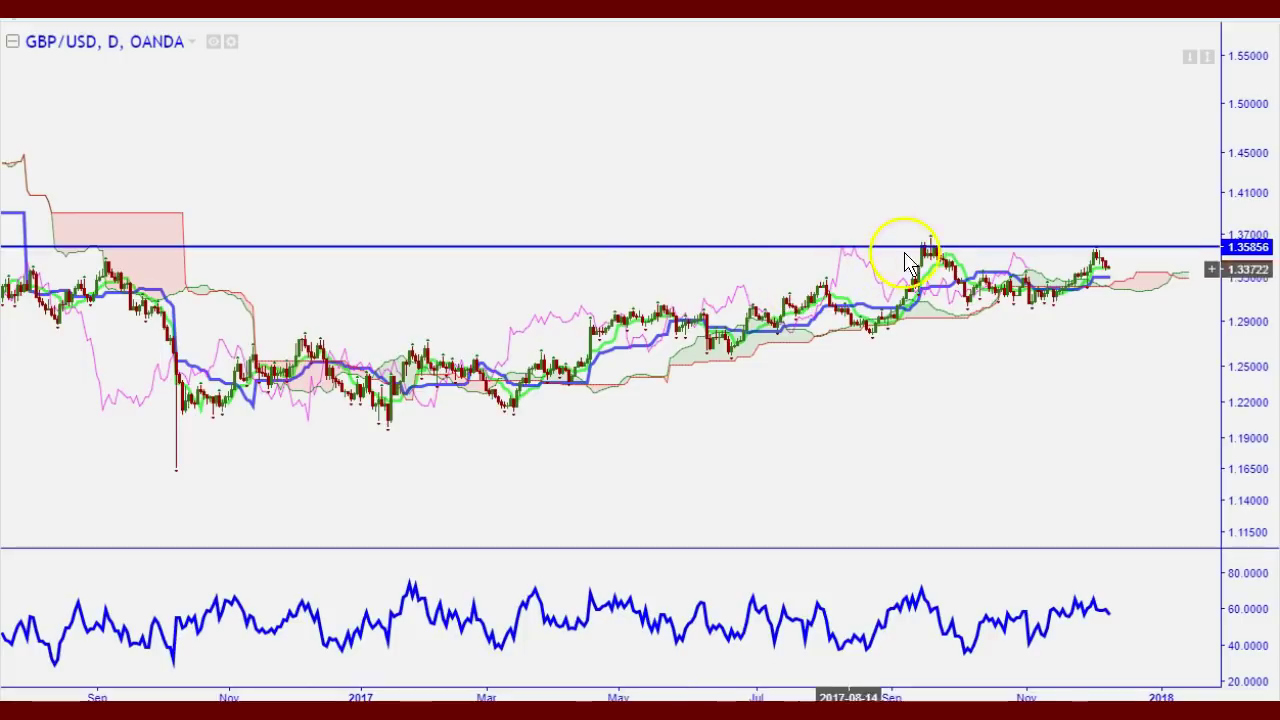
scroll(910, 260, down, 1)
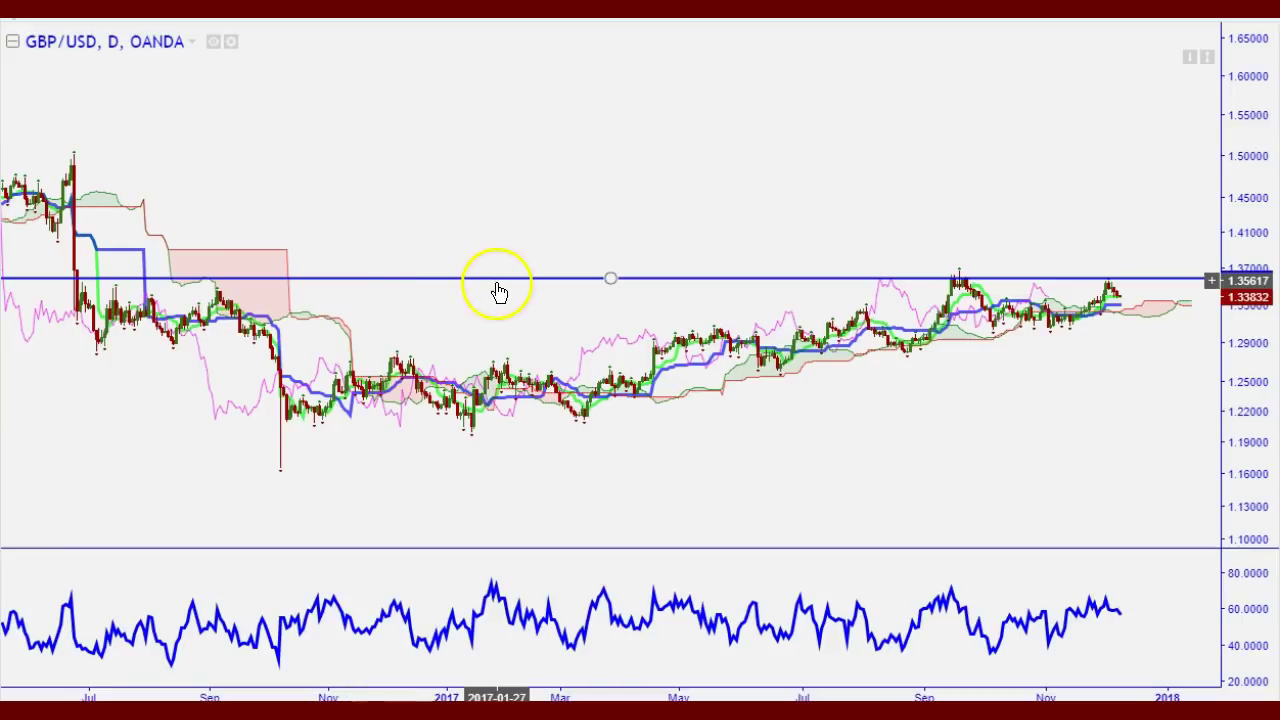
Step: Inspect the September and early December candles where GBP/USD approaches the 1.35856 line
scroll(502, 302, up, 3)
scroll(502, 302, up, 3)
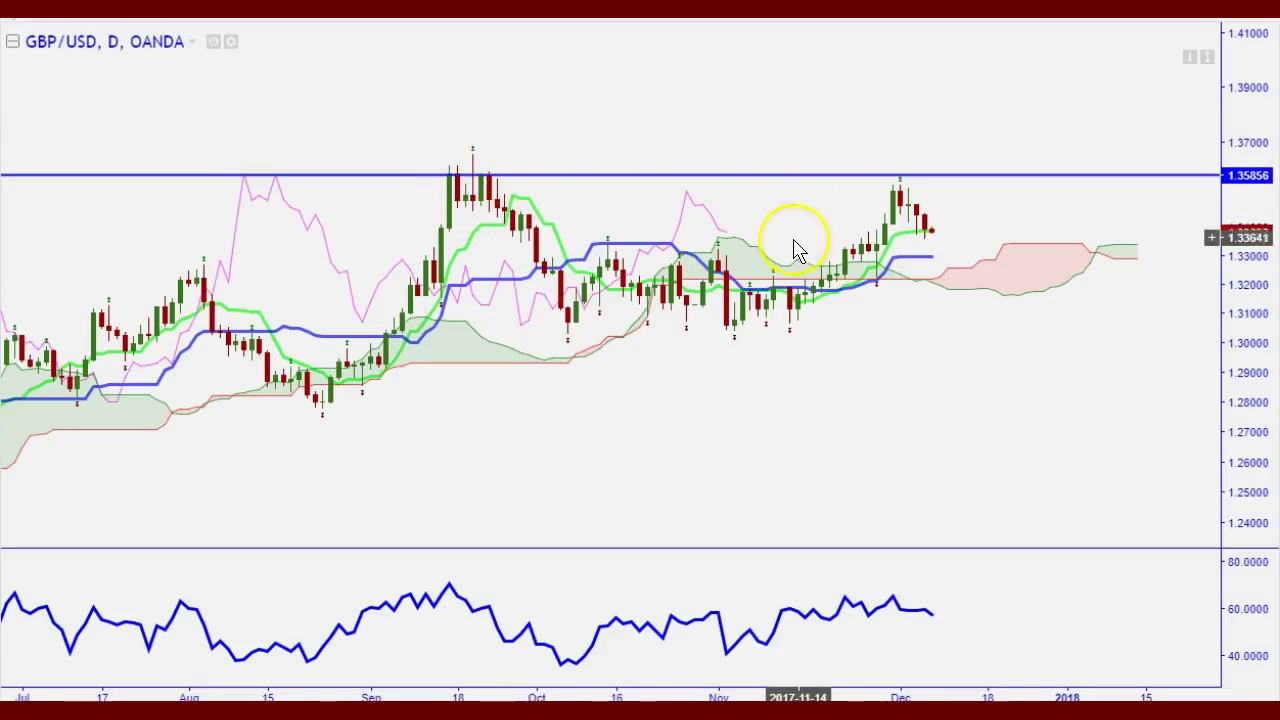
scroll(778, 262, up, 1)
scroll(765, 260, up, 1)
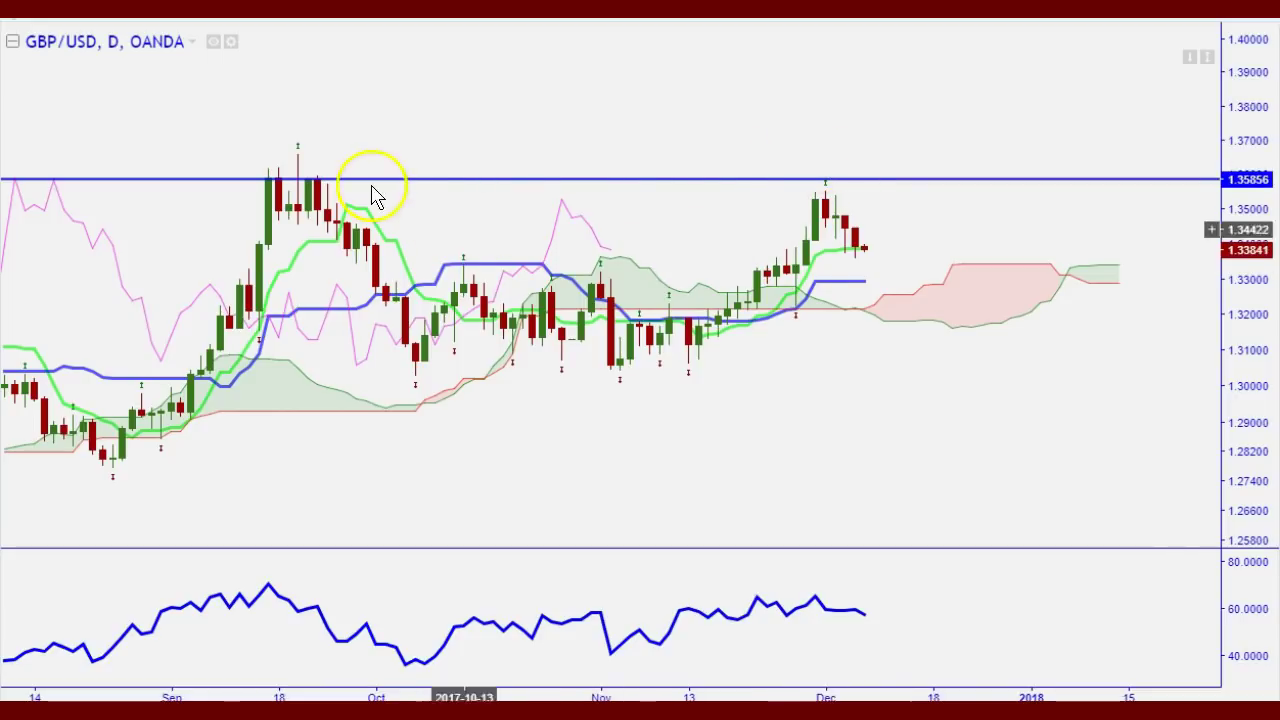
click(830, 181)
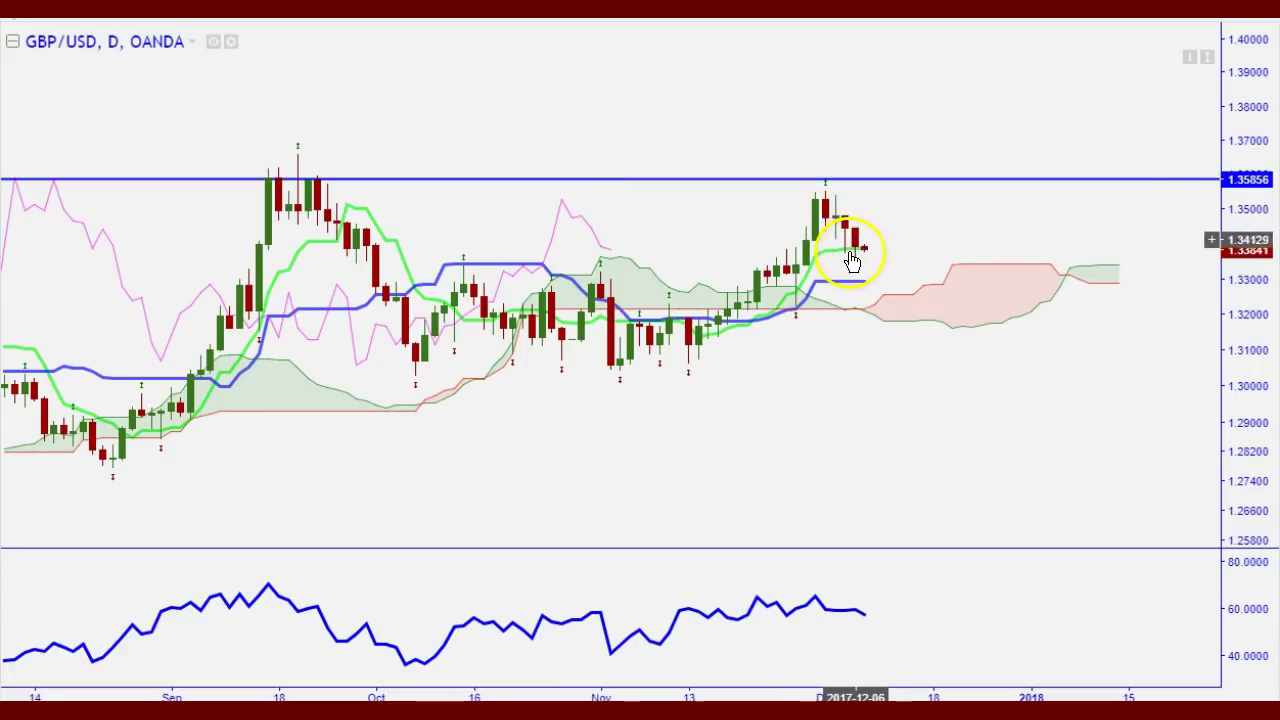
click(872, 181)
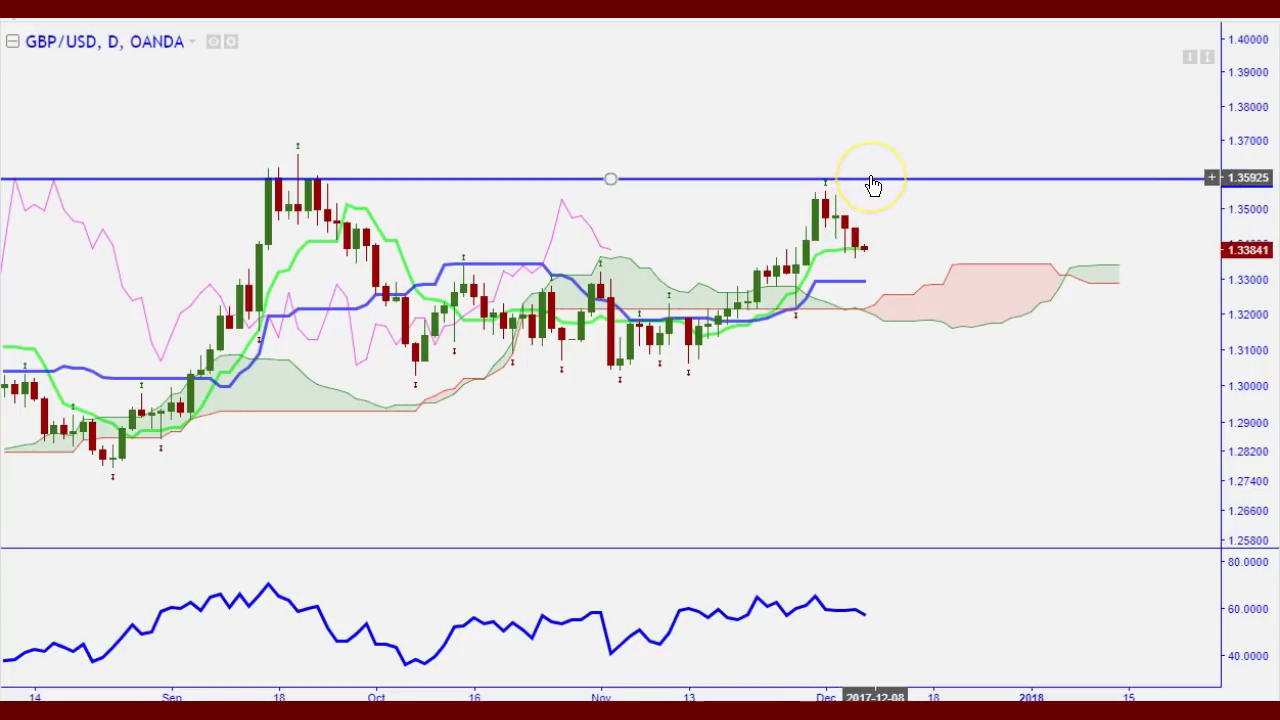
click(868, 224)
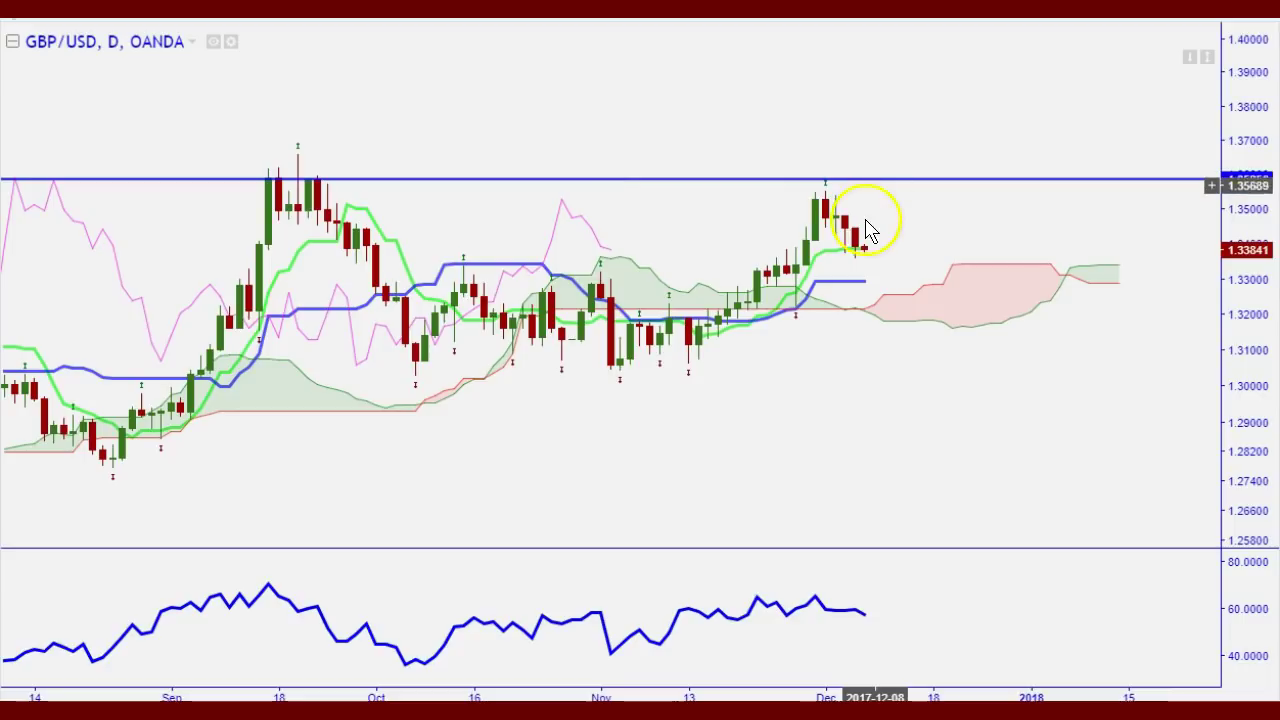
scroll(855, 268, down, 1)
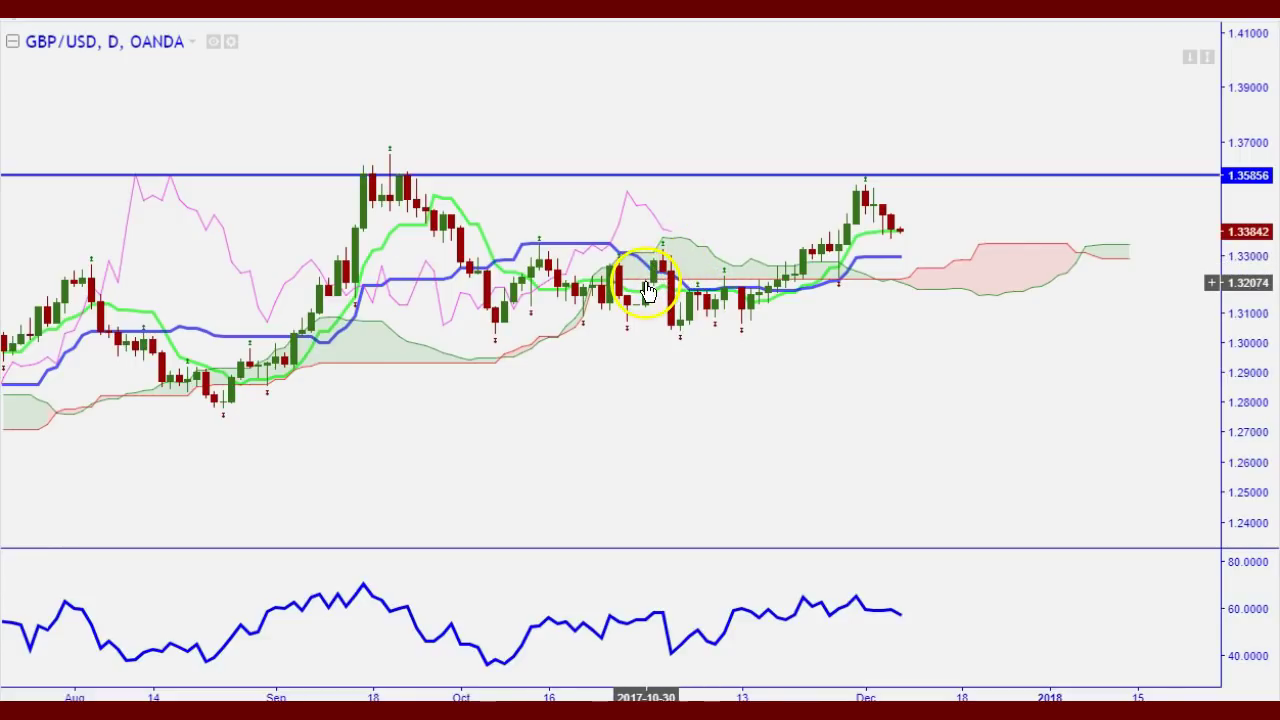
Step: Examine the latest December GBP/USD candles between the 1.35856 line, the Ichimoku lines and the cloud
scroll(648, 290, up, 2)
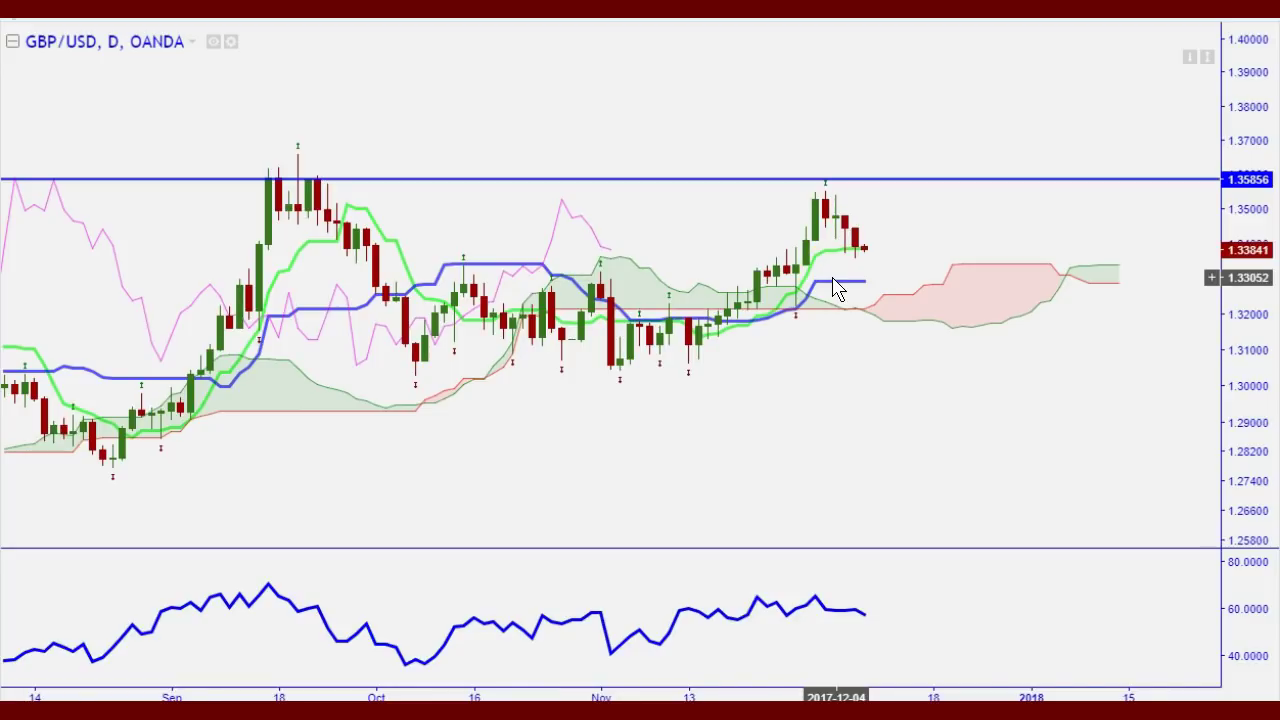
scroll(835, 300, up, 1)
scroll(835, 300, up, 1)
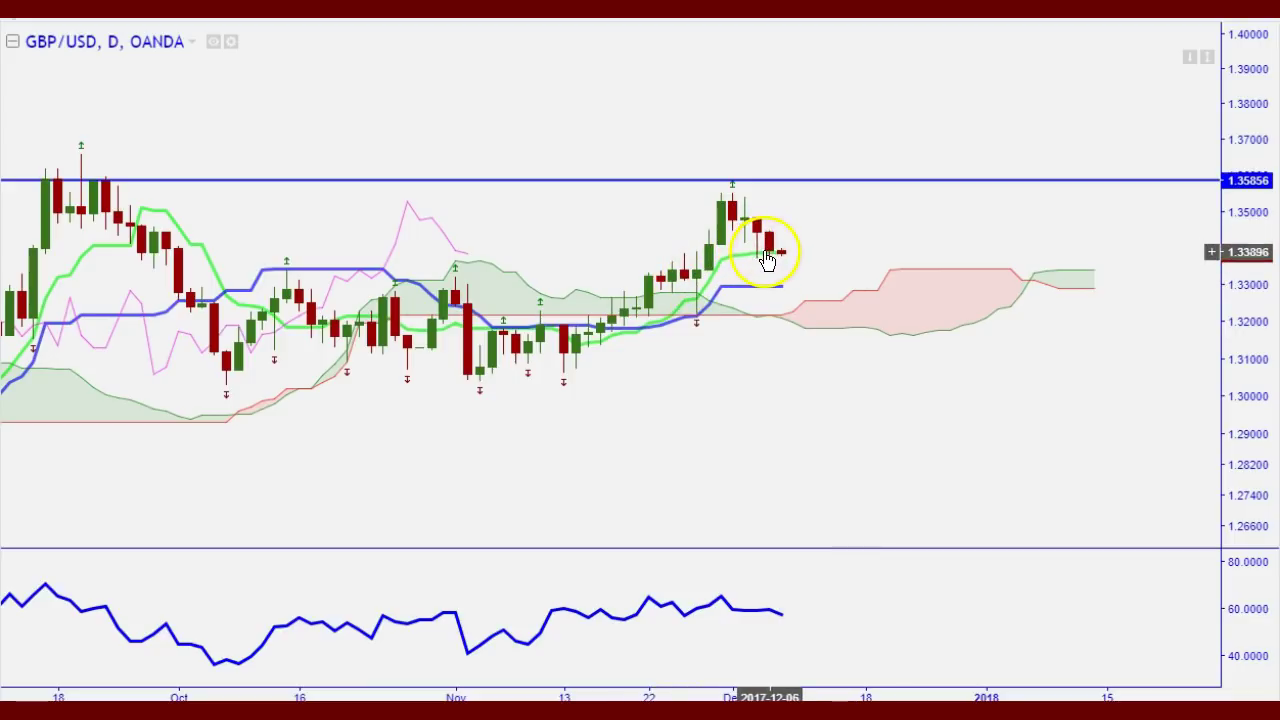
scroll(766, 260, up, 1)
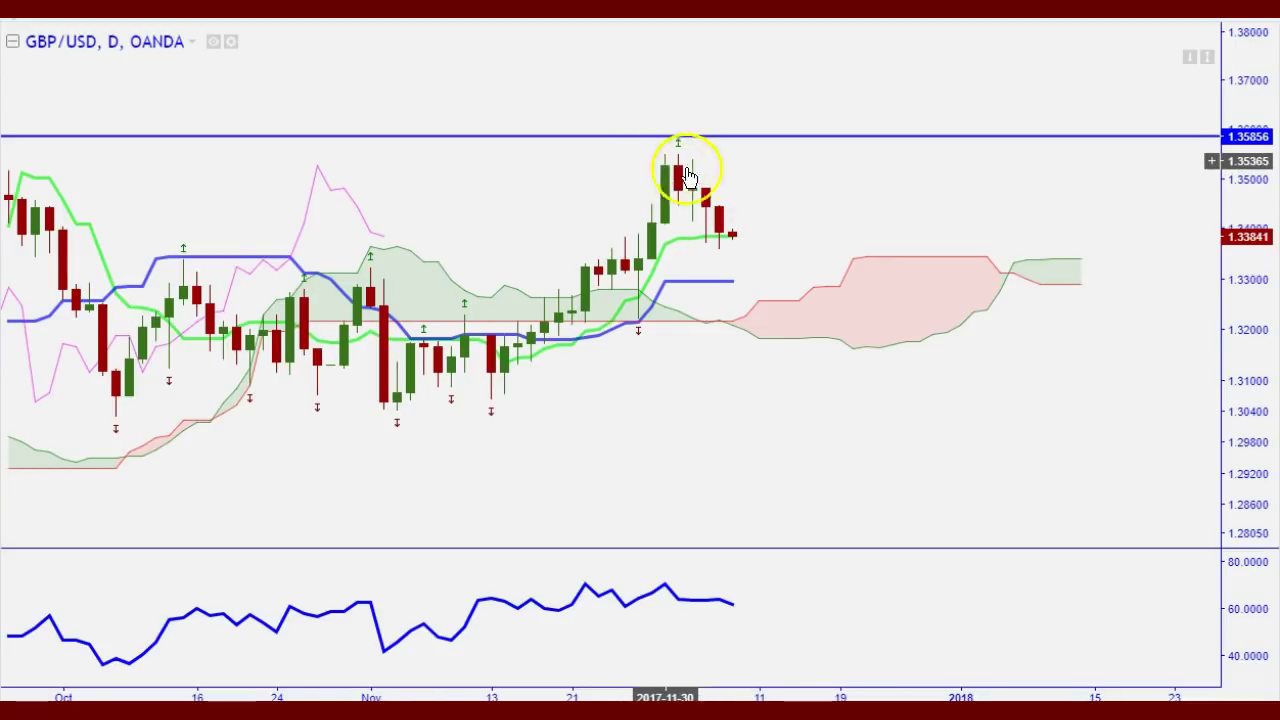
click(761, 137)
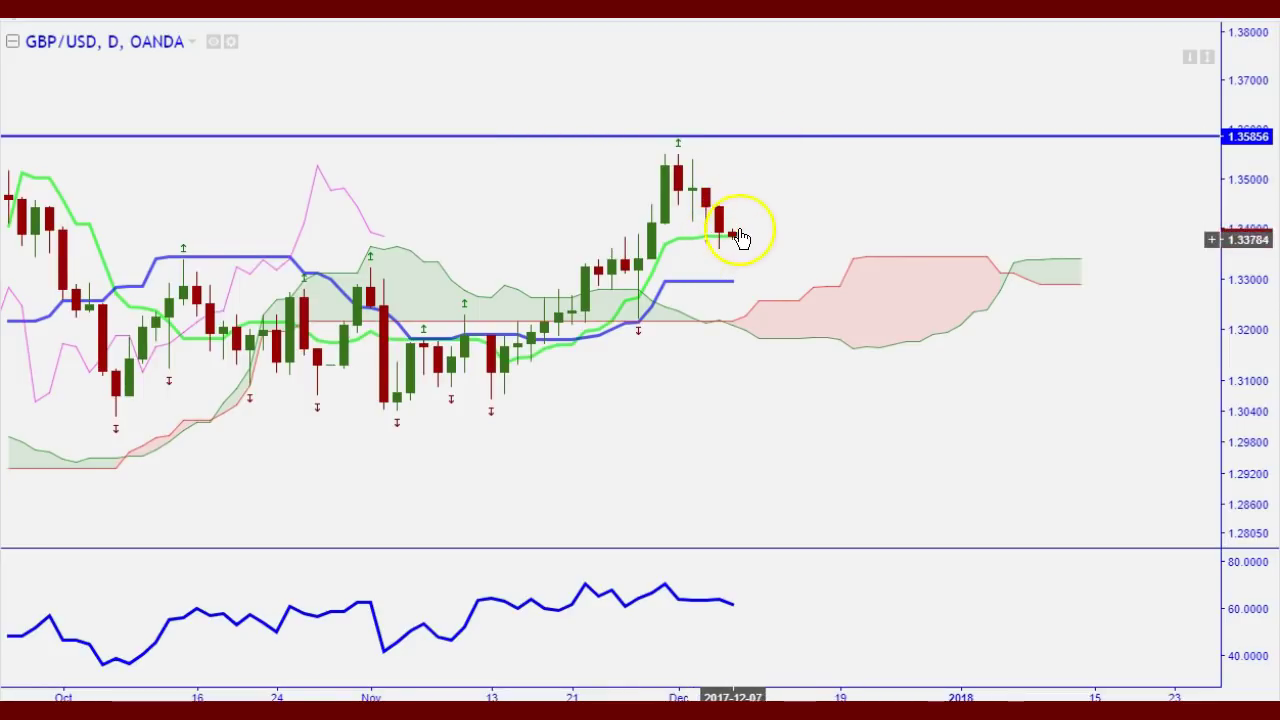
click(789, 137)
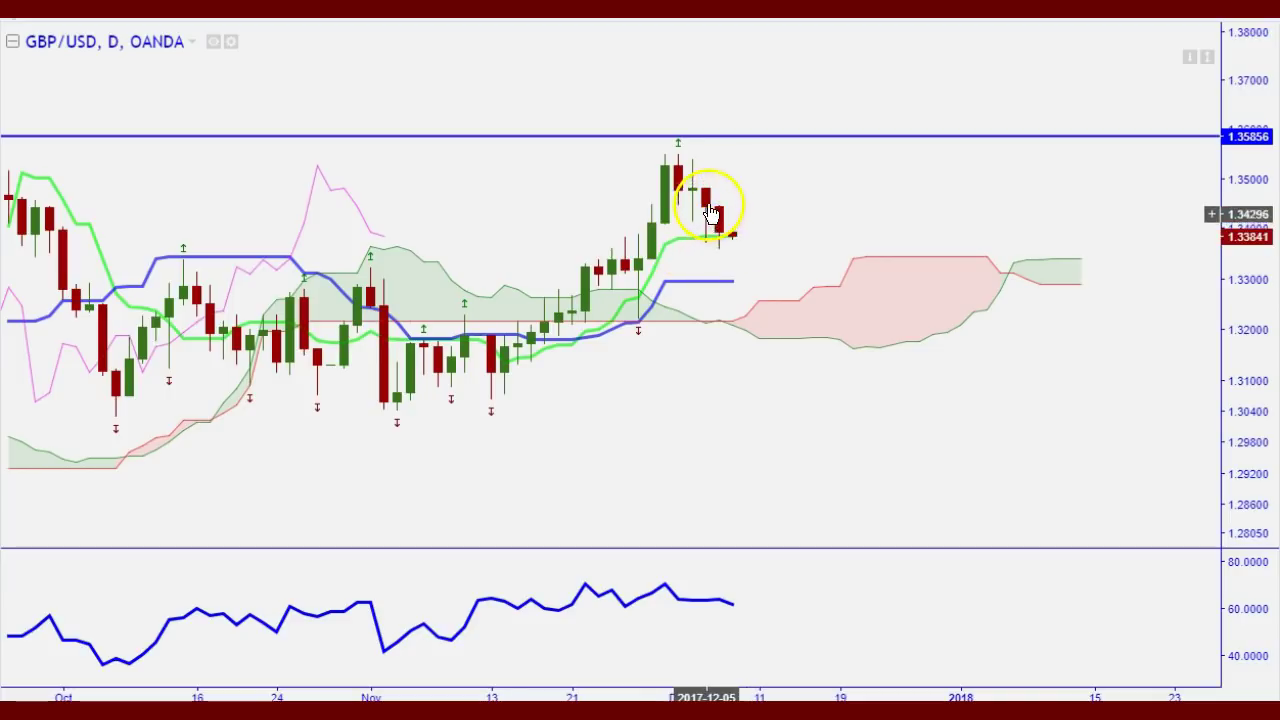
click(755, 262)
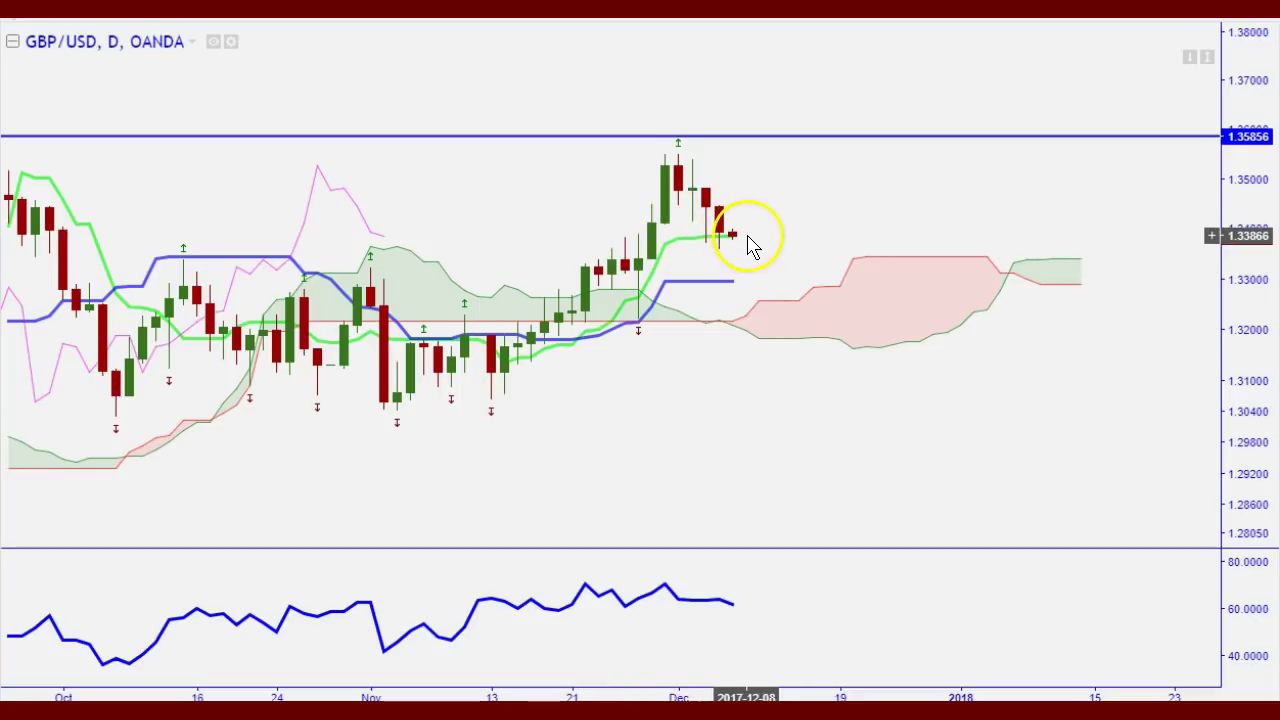
Step: Compare the September high with the early December high along the 1.35856 line
scroll(690, 290, down, 1)
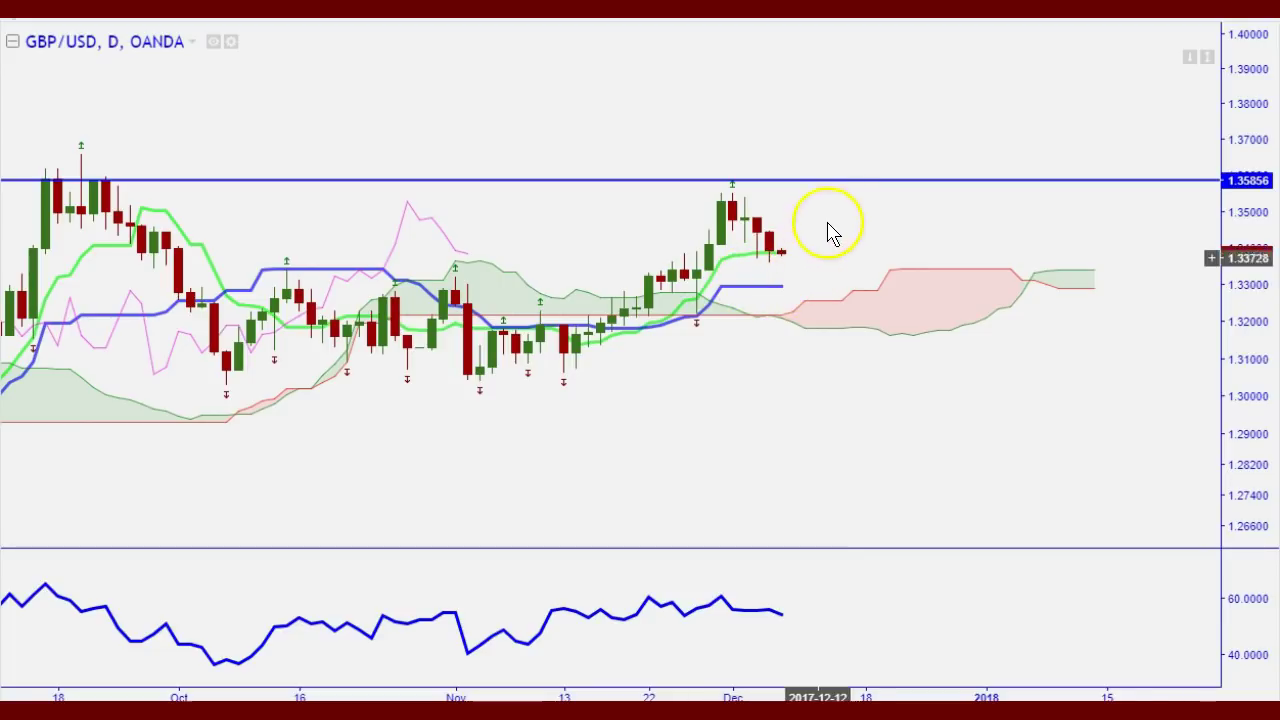
scroll(846, 193, down, 2)
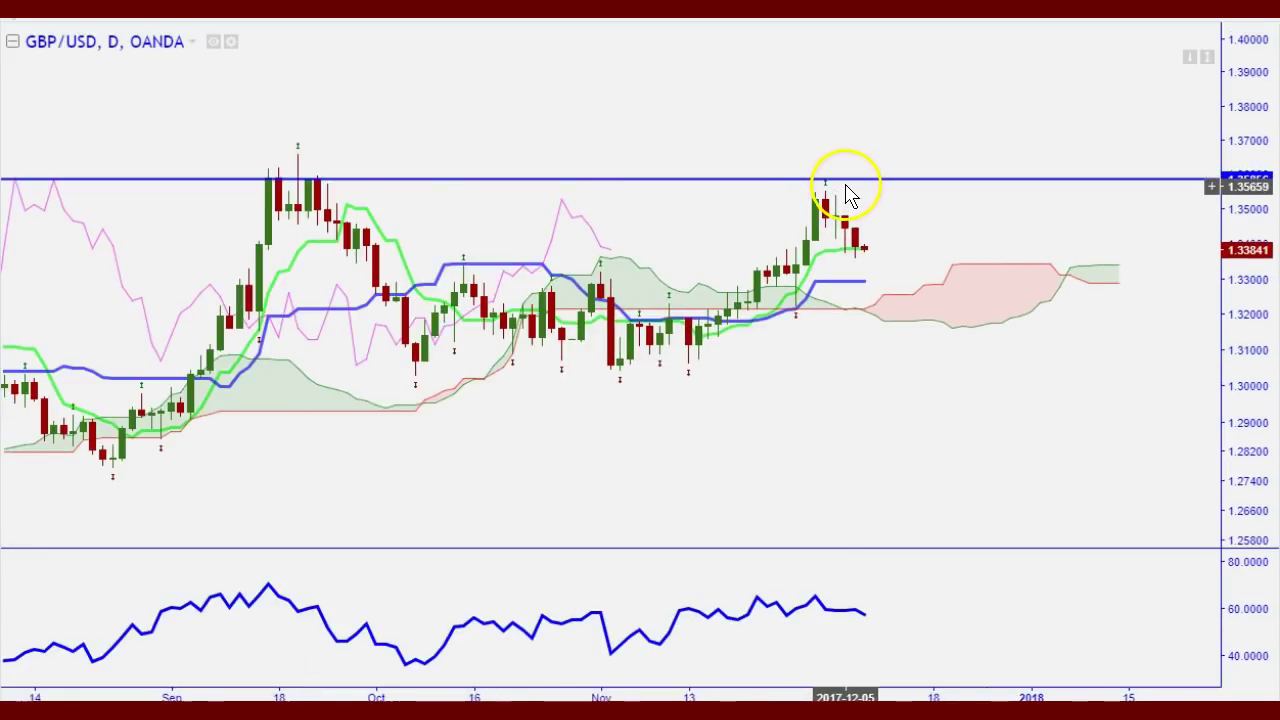
click(872, 179)
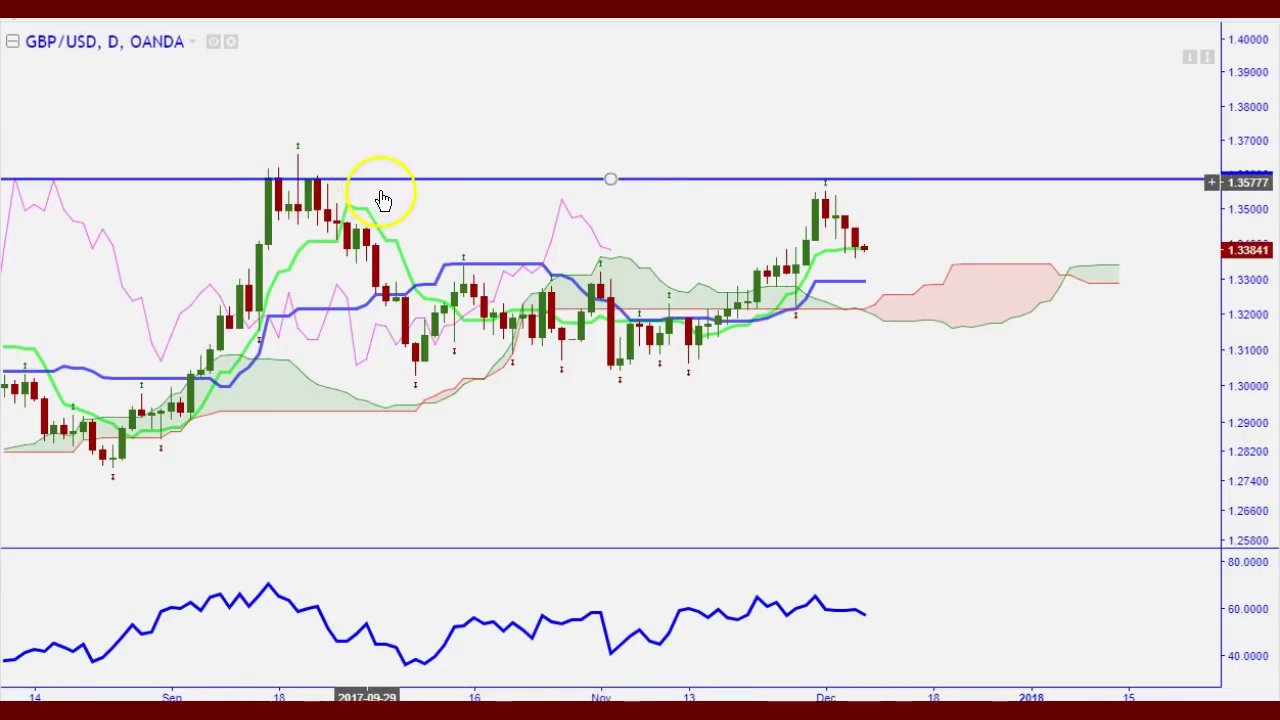
click(862, 190)
click(900, 178)
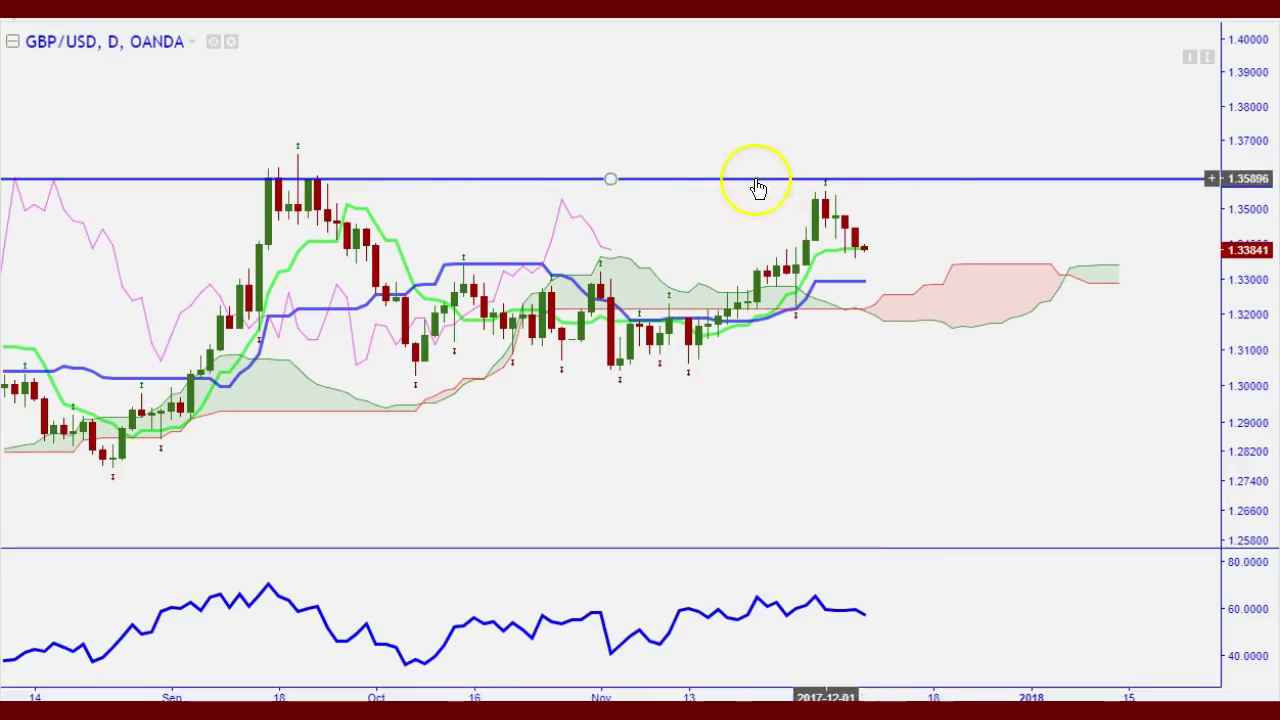
drag(585, 178, 819, 190)
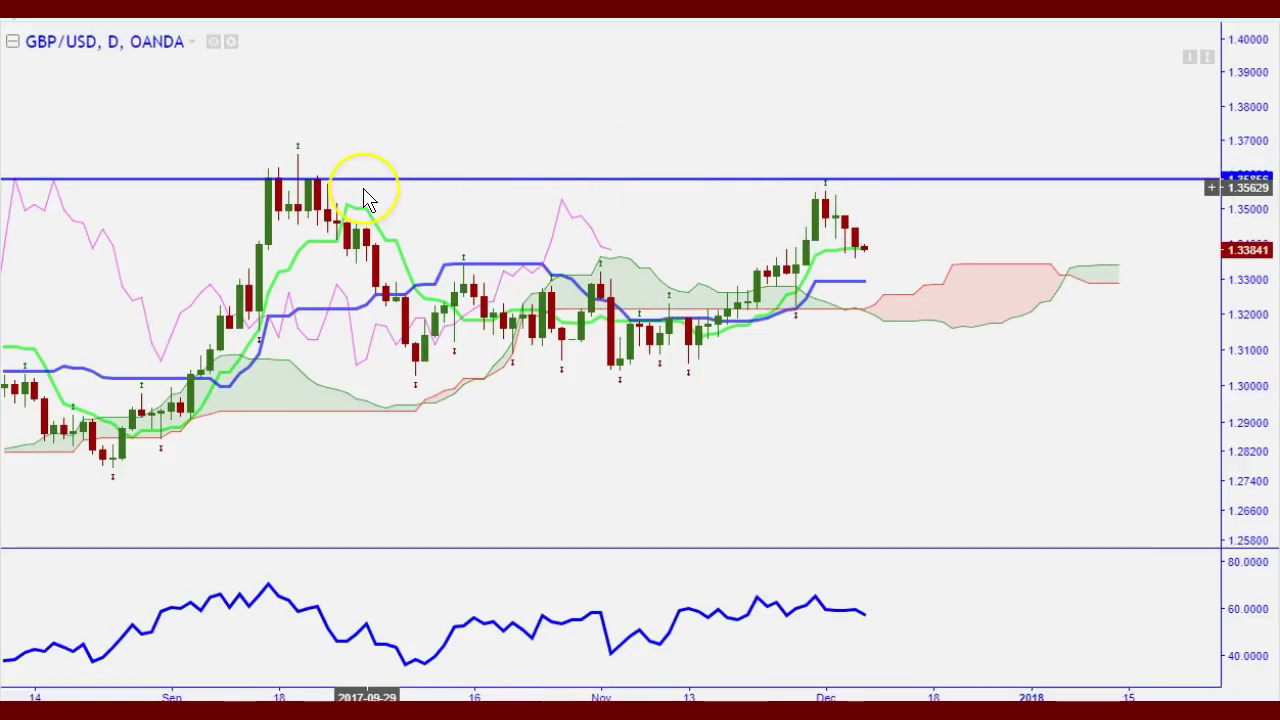
drag(790, 181, 833, 185)
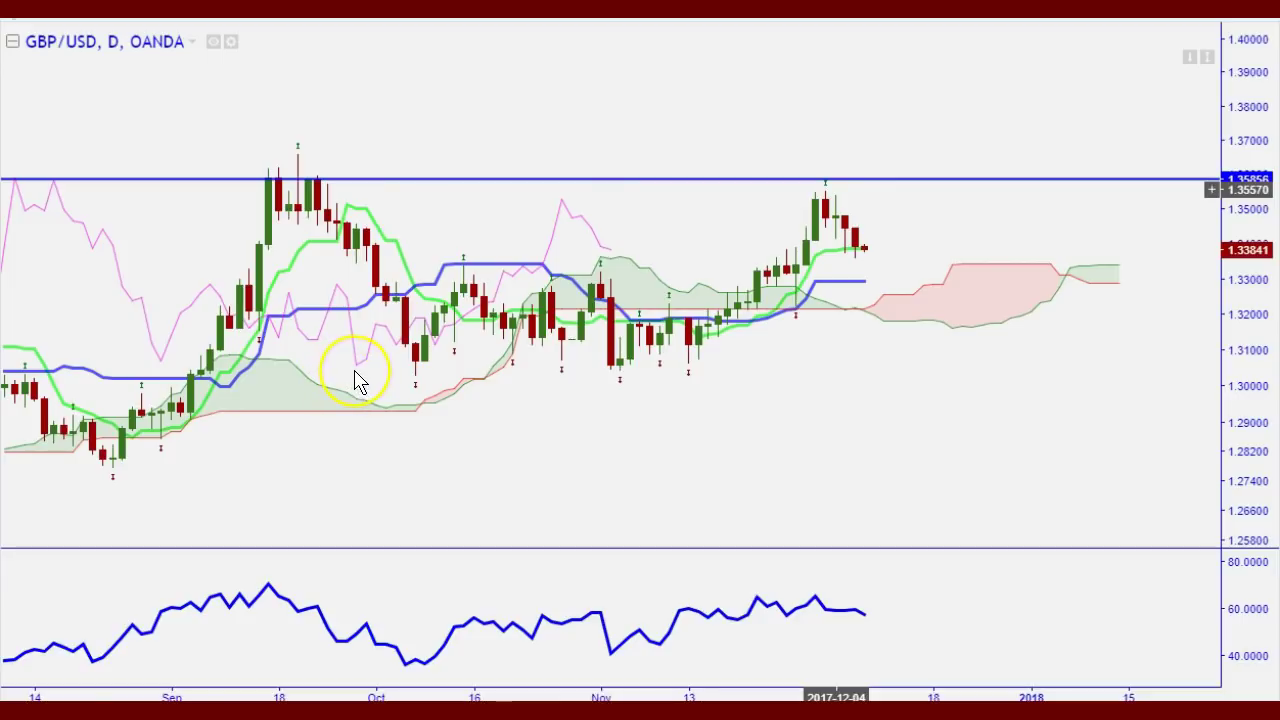
Step: Sketch a red freehand double top from the August lows through the September and December highs at 1.35856, falling to about 1.25 in late January 2018
scroll(363, 378, down, 3)
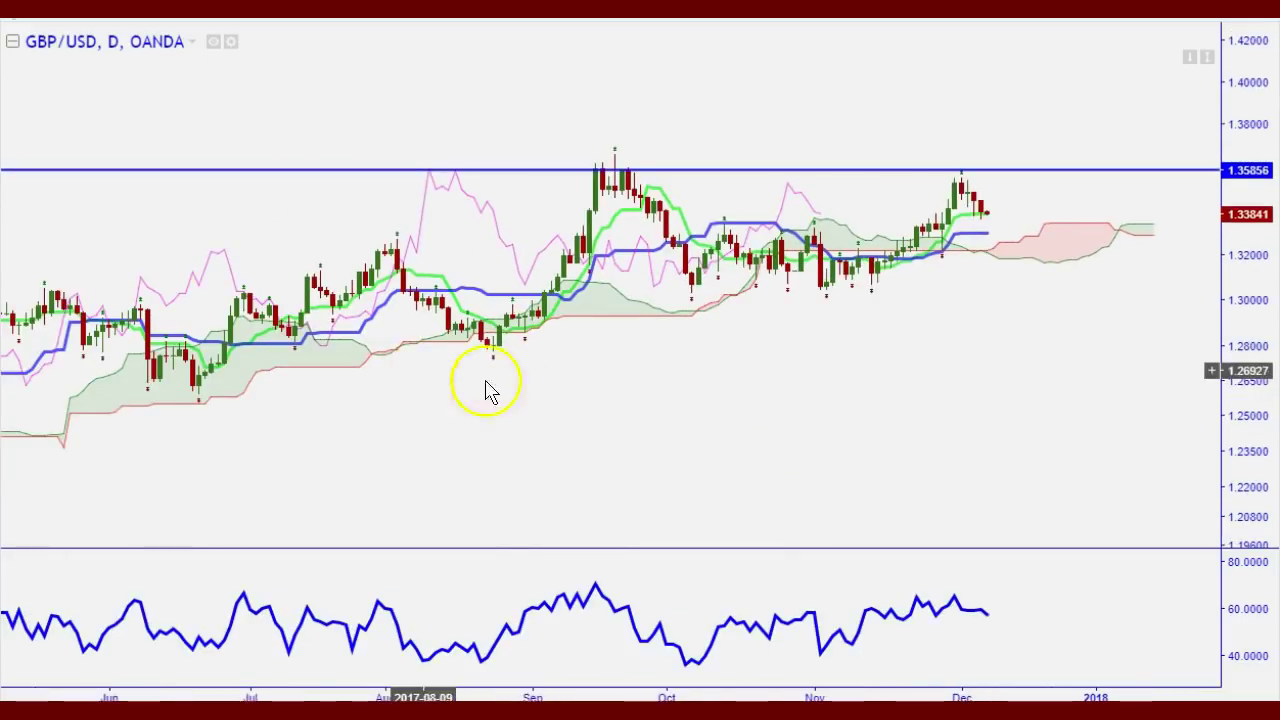
drag(686, 400, 522, 400)
scroll(520, 402, down, 2)
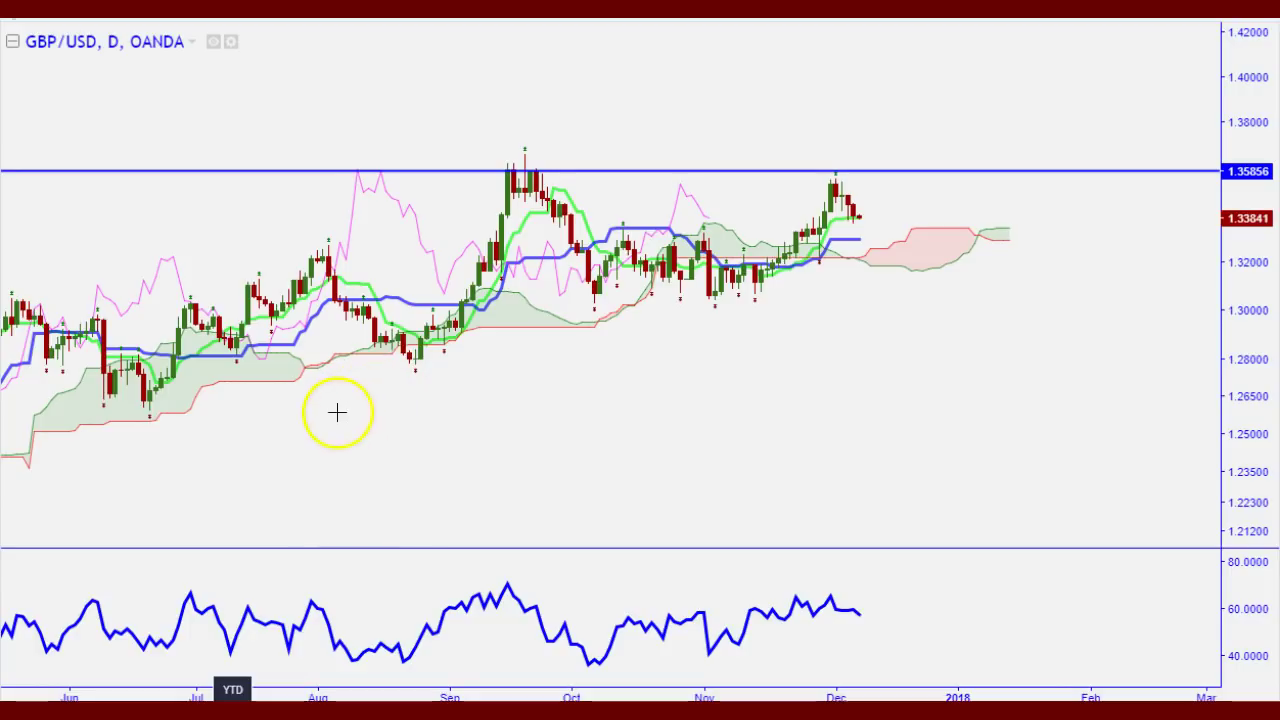
mouse_move(368, 402)
mouse_down()
mouse_move(434, 360)
mouse_move(518, 175)
mouse_move(736, 296)
mouse_move(849, 183)
mouse_move(889, 209)
mouse_move(1068, 430)
mouse_up()
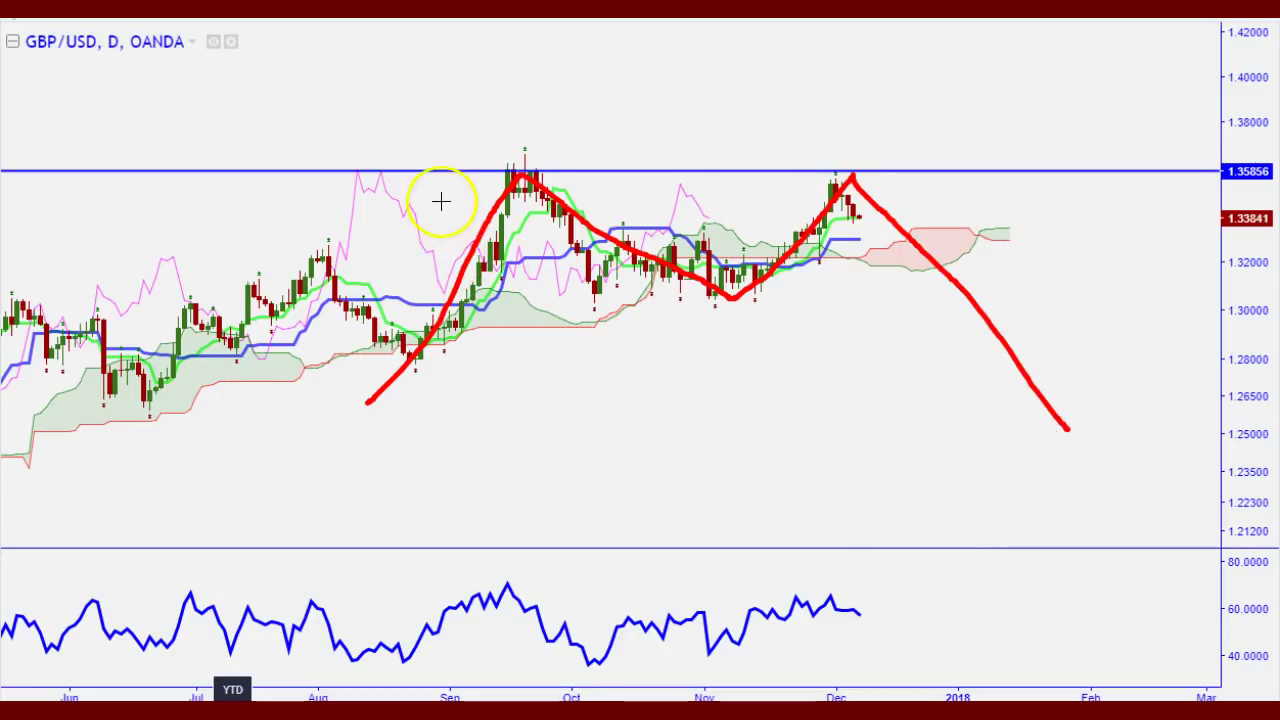
Step: Mark the rise leading up to the September high in red freehand, and clear all red drawings from the chart
mouse_move(433, 176)
mouse_down()
mouse_move(409, 63)
mouse_move(428, 258)
mouse_move(403, 37)
mouse_move(453, 211)
mouse_up()
mouse_move(430, 263)
mouse_down()
mouse_move(63, 508)
mouse_move(337, 336)
mouse_move(143, 403)
mouse_move(345, 300)
mouse_move(38, 372)
mouse_up()
right_click(737, 51)
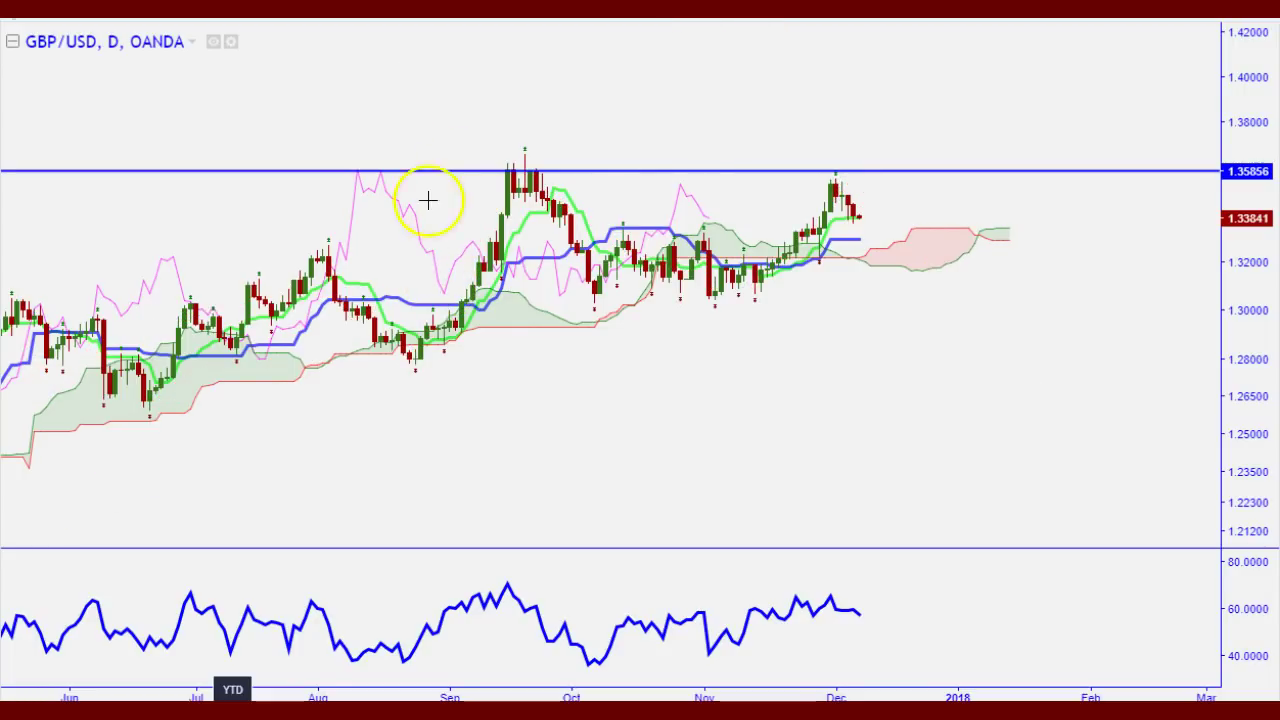
Step: Circle the September and early December highs at 1.35856 in red, add an arrow at the early September rise, and erase the markings
mouse_move(458, 268)
mouse_down()
mouse_move(409, 106)
mouse_move(396, 101)
mouse_move(400, 26)
mouse_move(363, 57)
mouse_move(350, 22)
mouse_up()
mouse_move(550, 145)
mouse_down()
mouse_move(486, 157)
mouse_move(543, 134)
mouse_move(530, 139)
mouse_up()
mouse_move(793, 142)
mouse_down()
mouse_move(894, 194)
mouse_move(795, 142)
mouse_up()
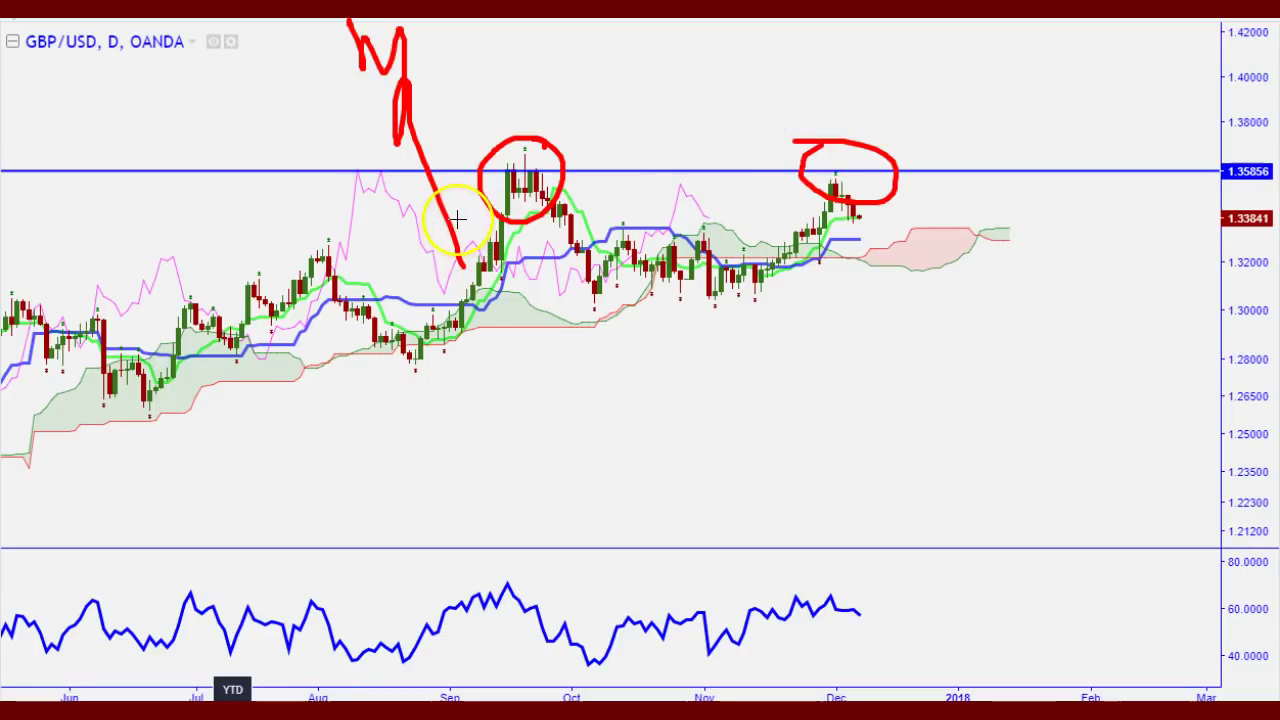
right_click(748, 44)
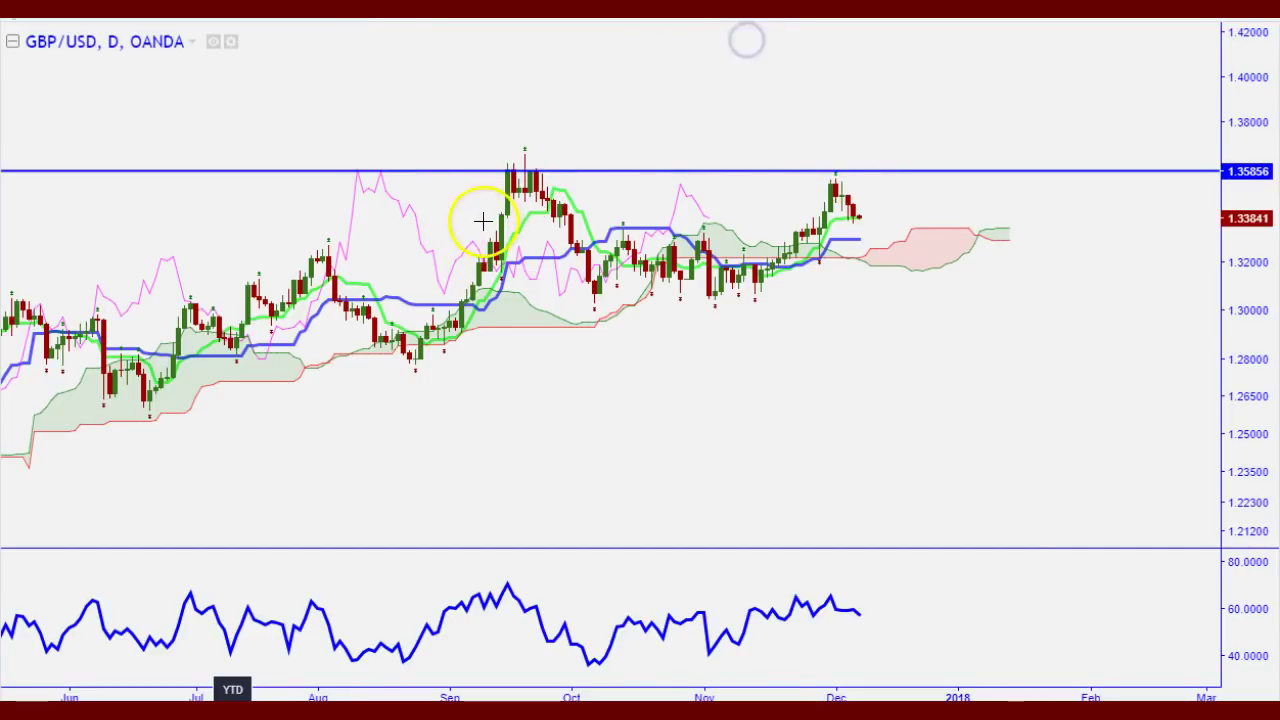
Step: Sketch a red double top from about 1.25 in June, with peaks near 1.35856, to about 1.23 in February 2018, and erase it
drag(474, 191, 92, 430)
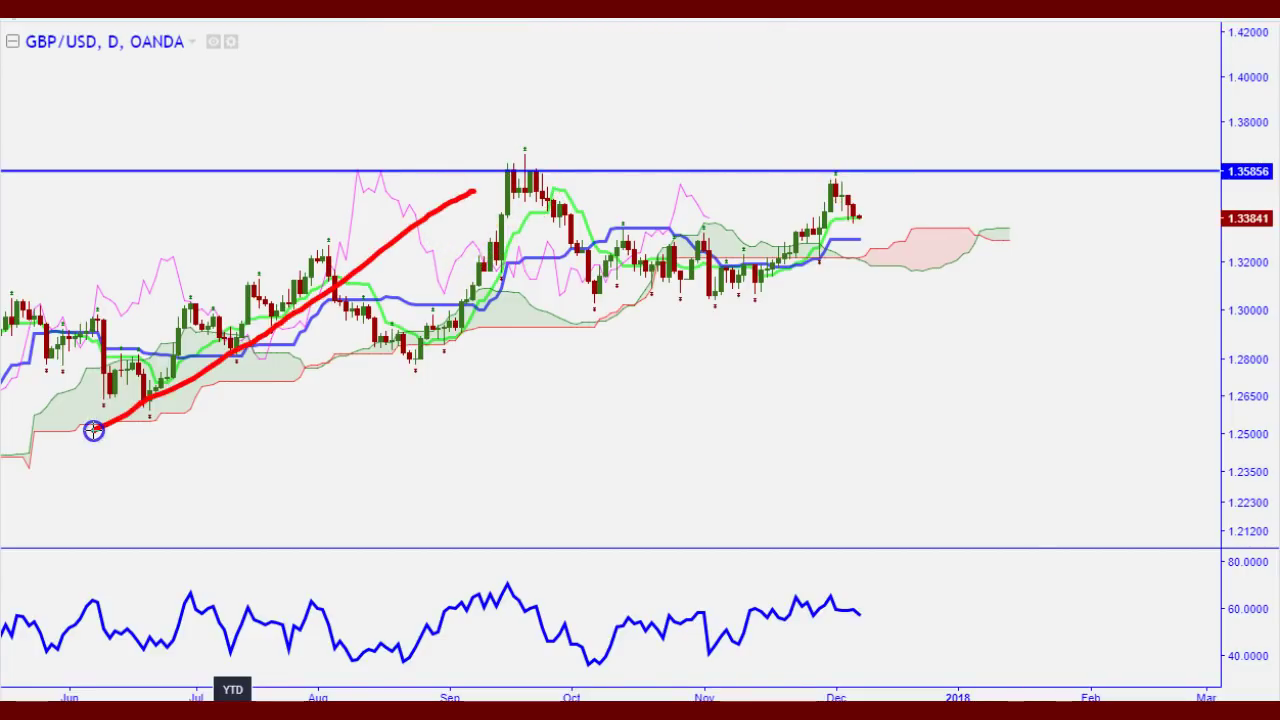
drag(504, 165, 514, 163)
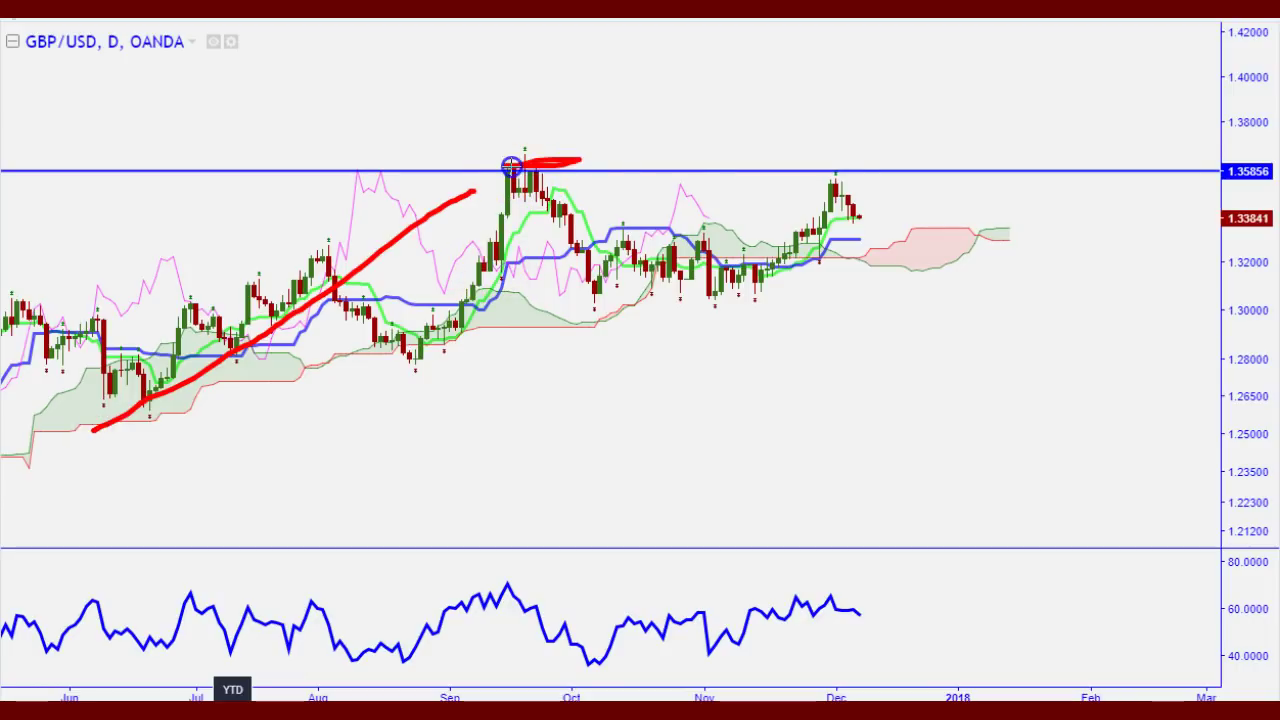
mouse_move(832, 176)
mouse_down()
mouse_move(884, 171)
mouse_move(906, 220)
mouse_move(1137, 492)
mouse_up()
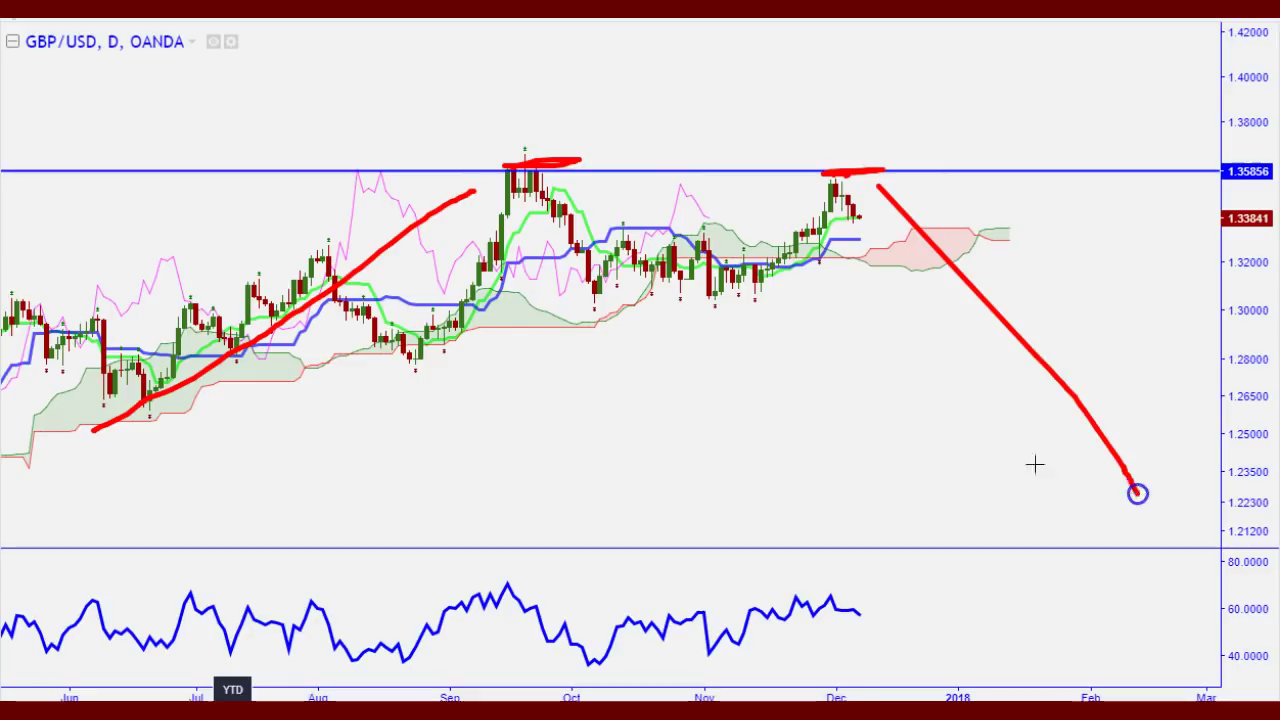
mouse_move(492, 200)
mouse_down()
mouse_move(741, 322)
mouse_move(790, 230)
mouse_move(850, 180)
mouse_up()
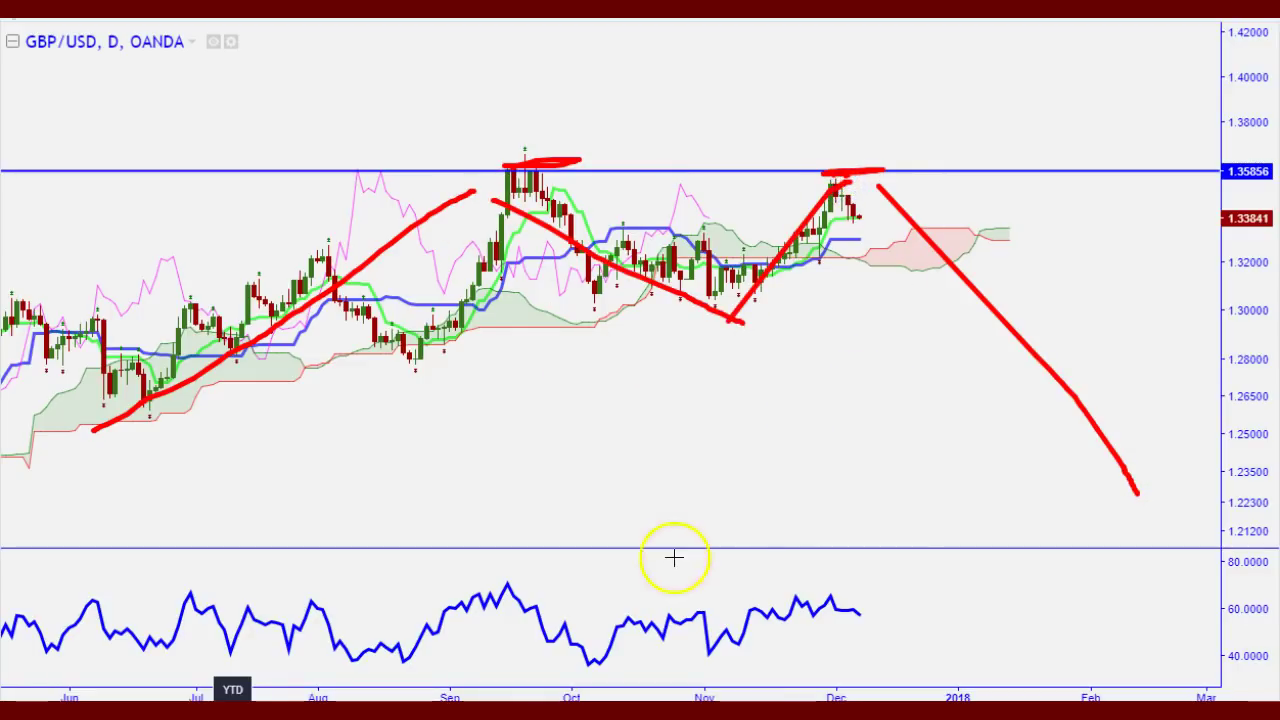
click(752, 48)
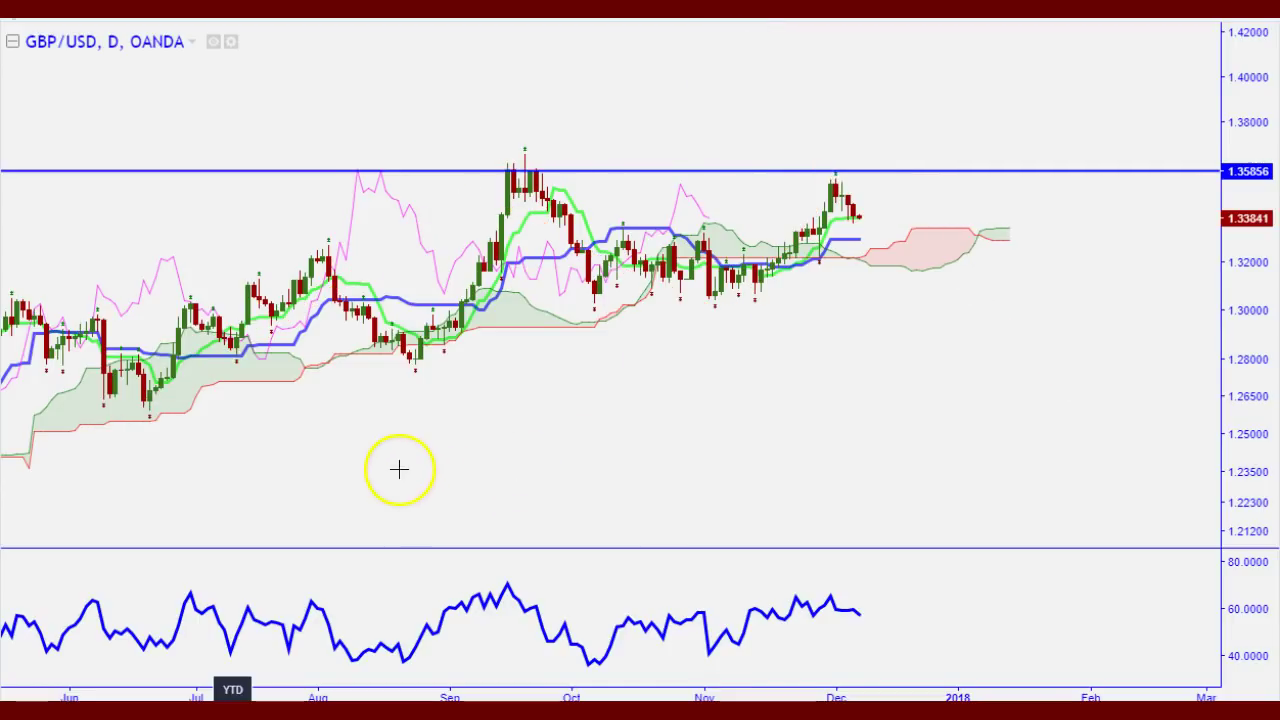
Step: Sketch a red double bottom below the candles with both lows near 1.205, rising to about 1.287 in December, and erase it
mouse_move(388, 416)
mouse_down()
mouse_move(480, 546)
mouse_move(585, 455)
mouse_move(690, 548)
mouse_move(876, 342)
mouse_up()
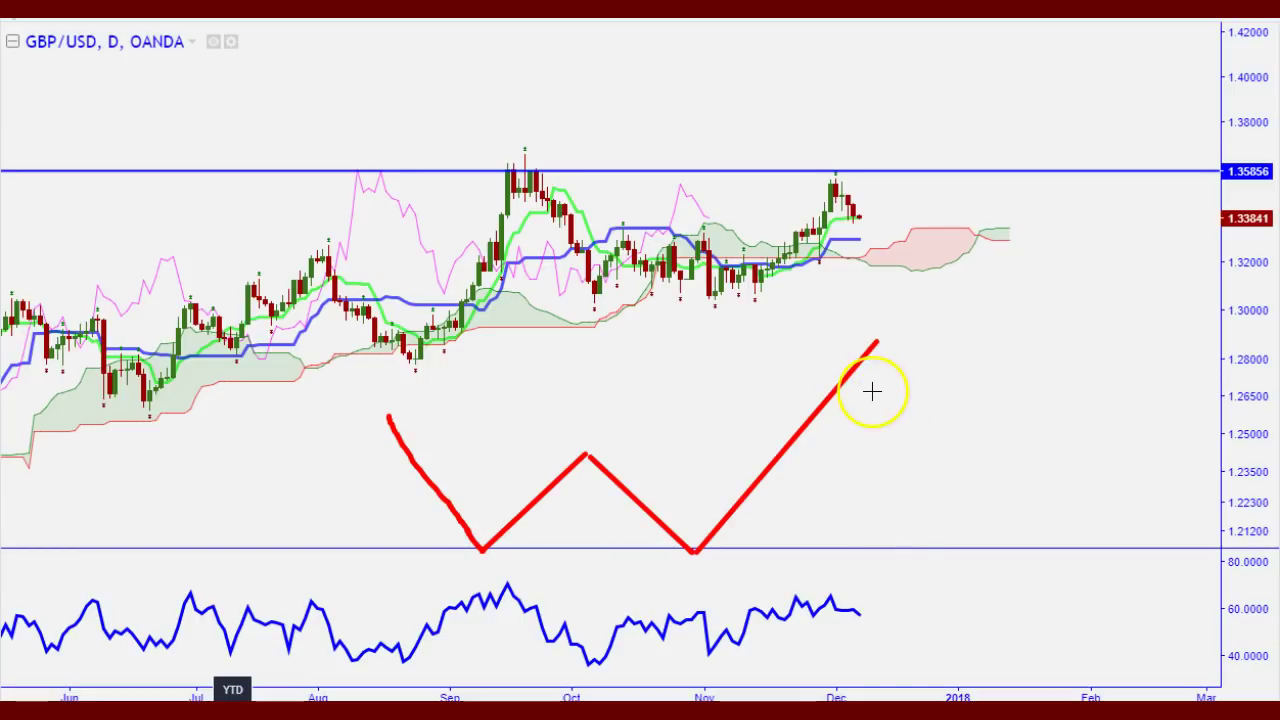
click(745, 48)
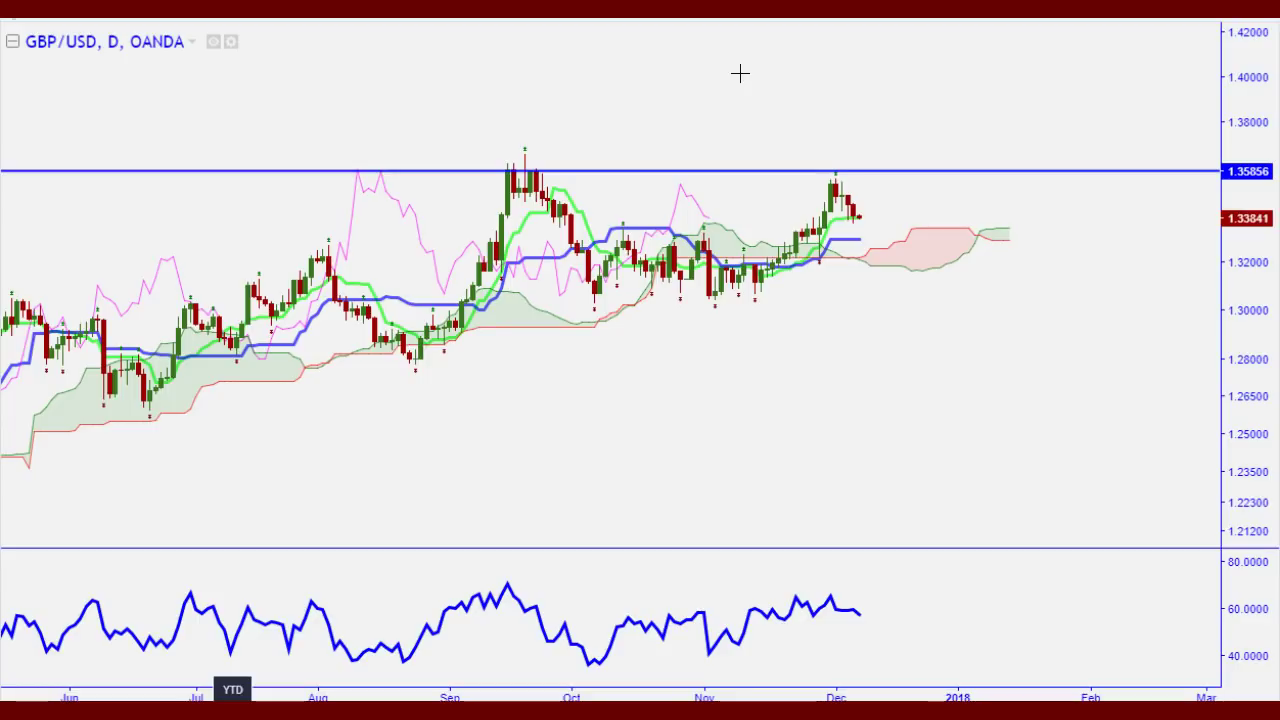
click(725, 73)
click(700, 69)
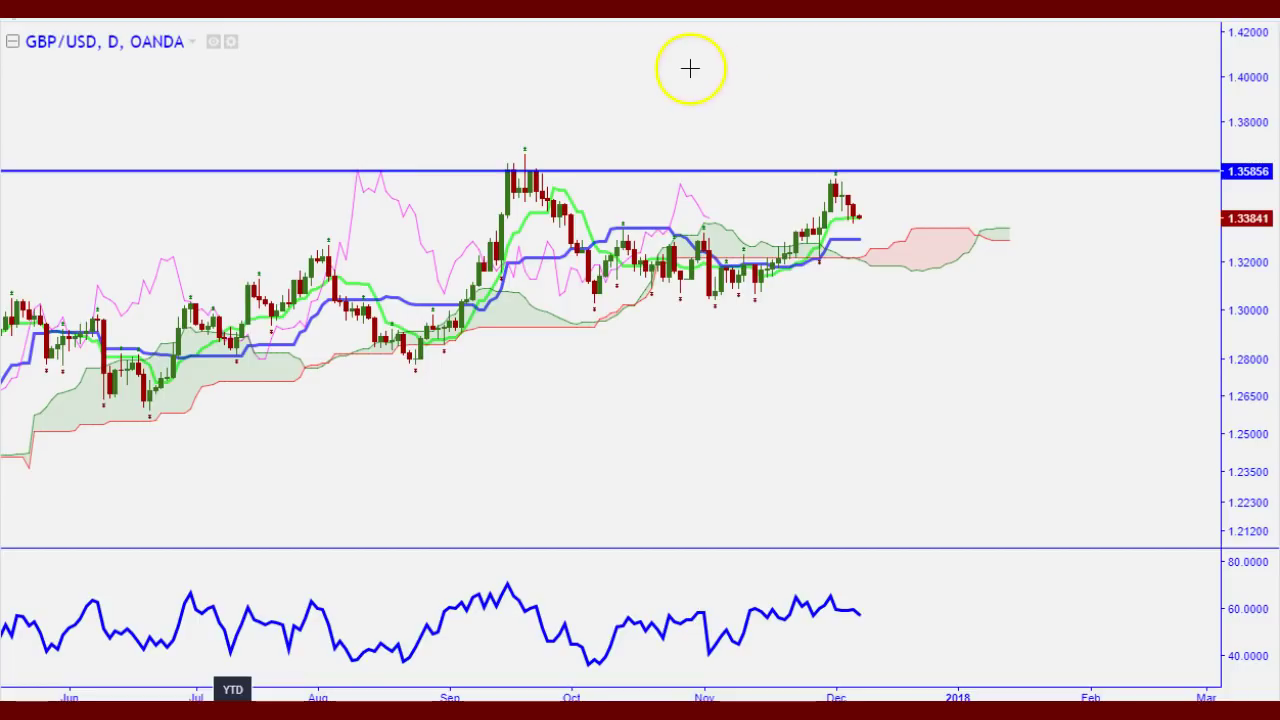